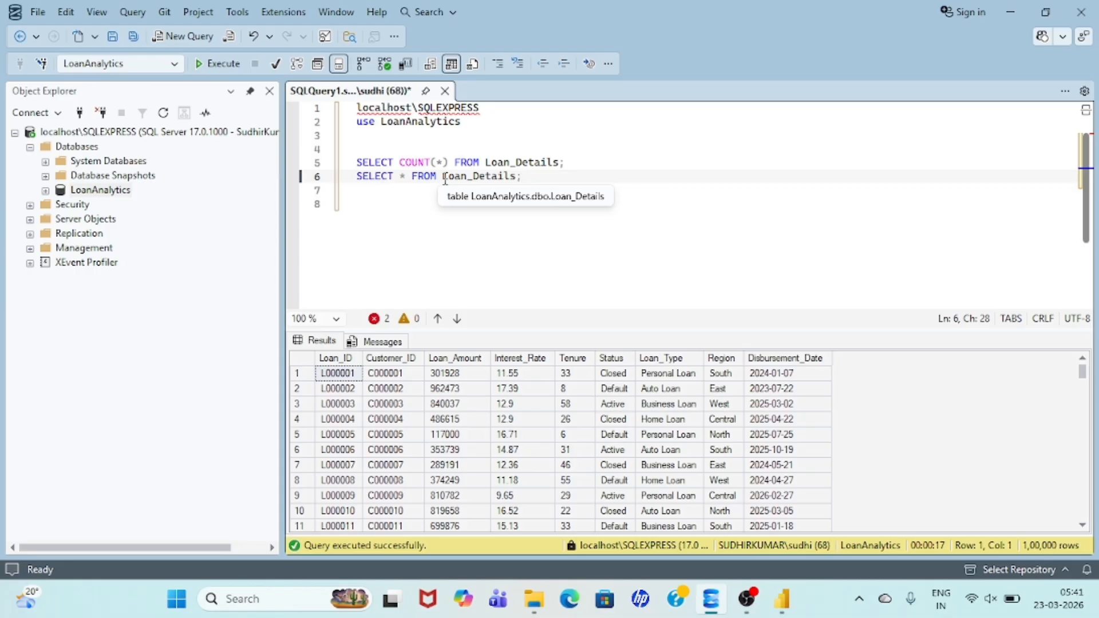
- Look through the Loan_Details rows and run only the SELECT COUNT(*) FROM Loan_Details query
left_click(485, 180)
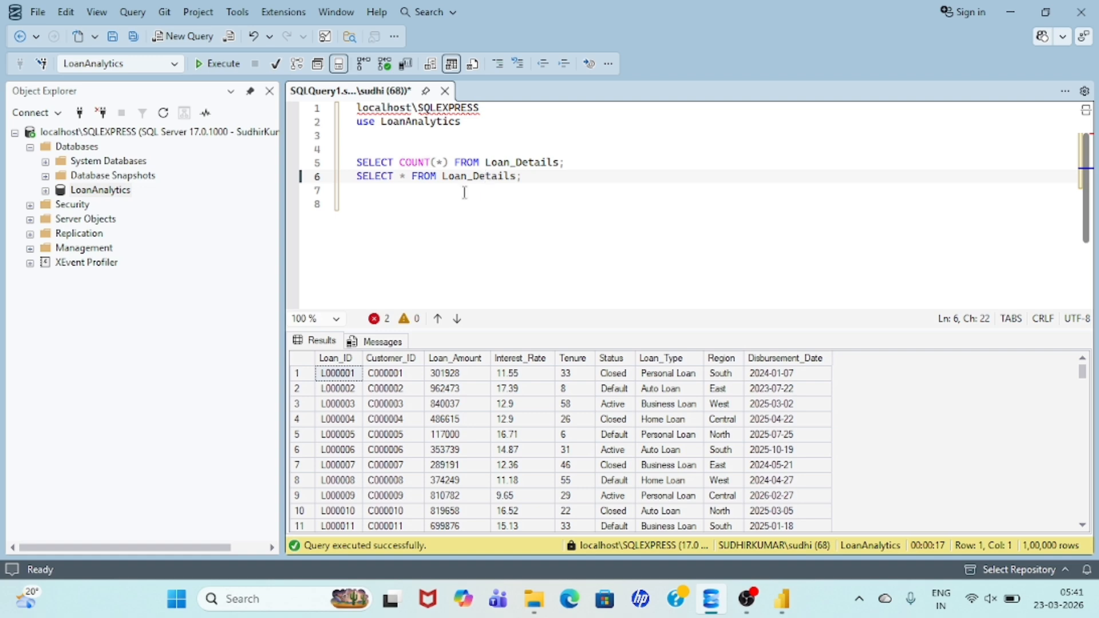
scroll(497, 408, "down", 10)
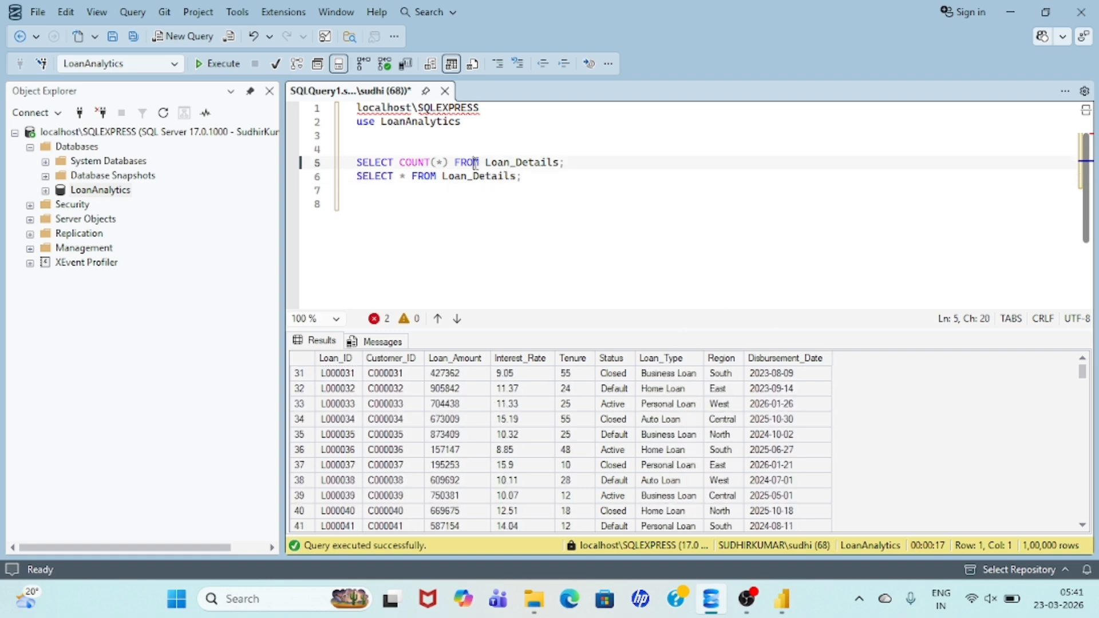
triple_click(474, 163)
left_click(474, 164)
left_click_drag(576, 163, 356, 163)
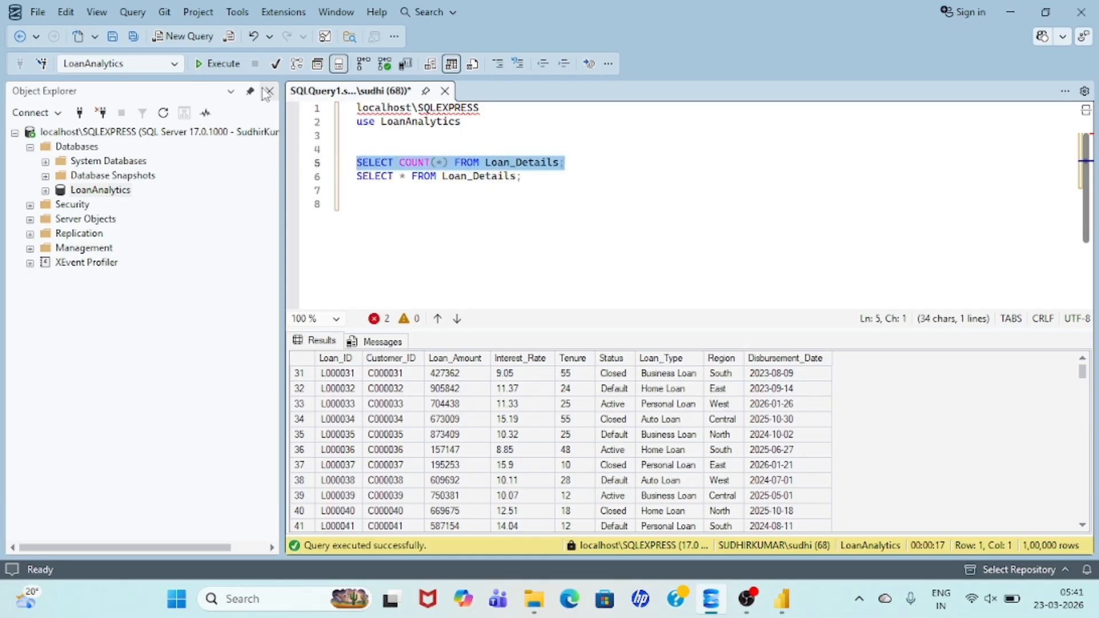
left_click(214, 64)
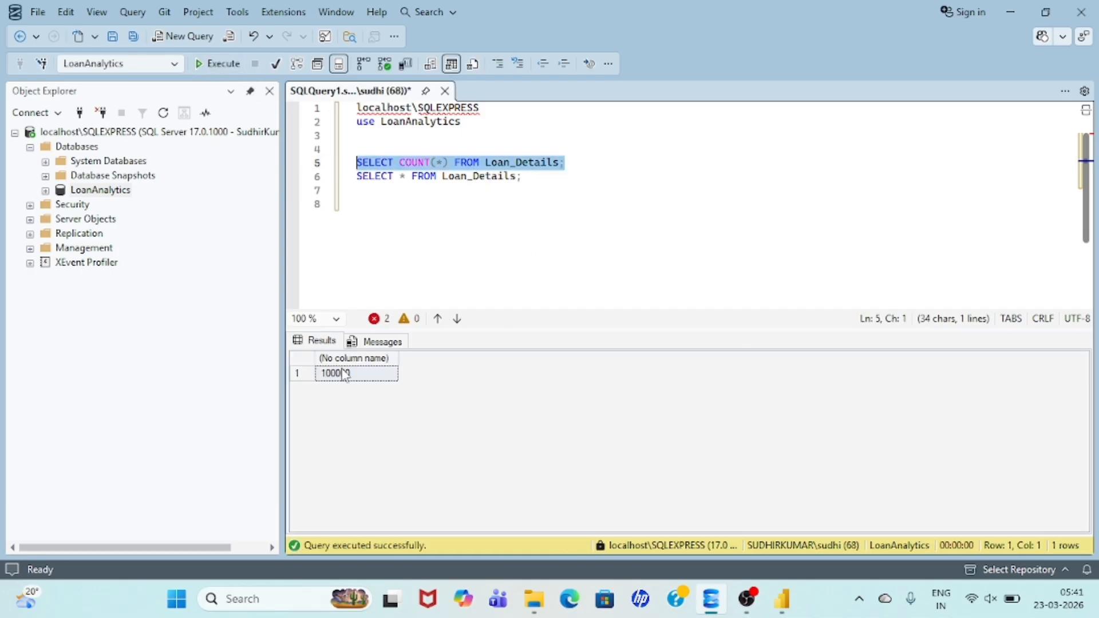
left_click(475, 204)
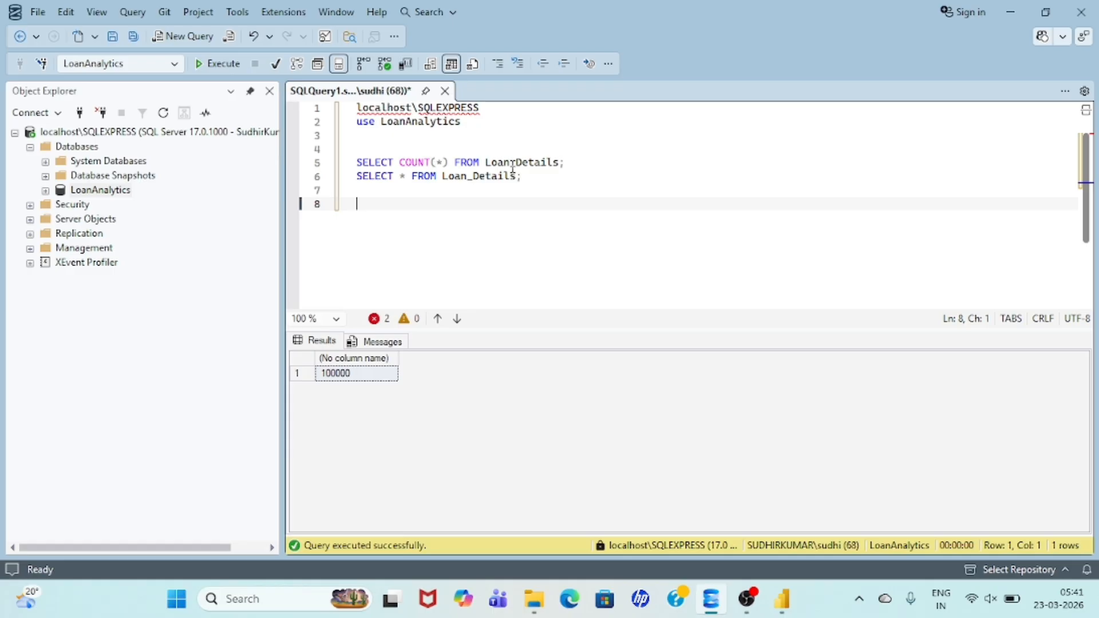
left_click(437, 156)
key("End")
key("shift+Home")
left_click(452, 150)
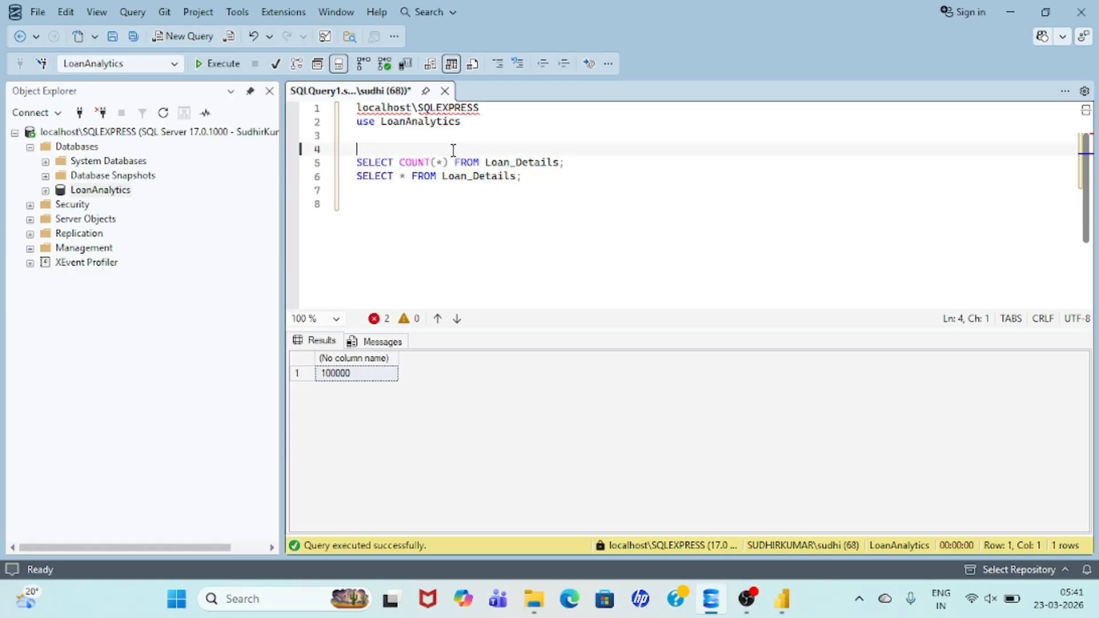
left_click(515, 163)
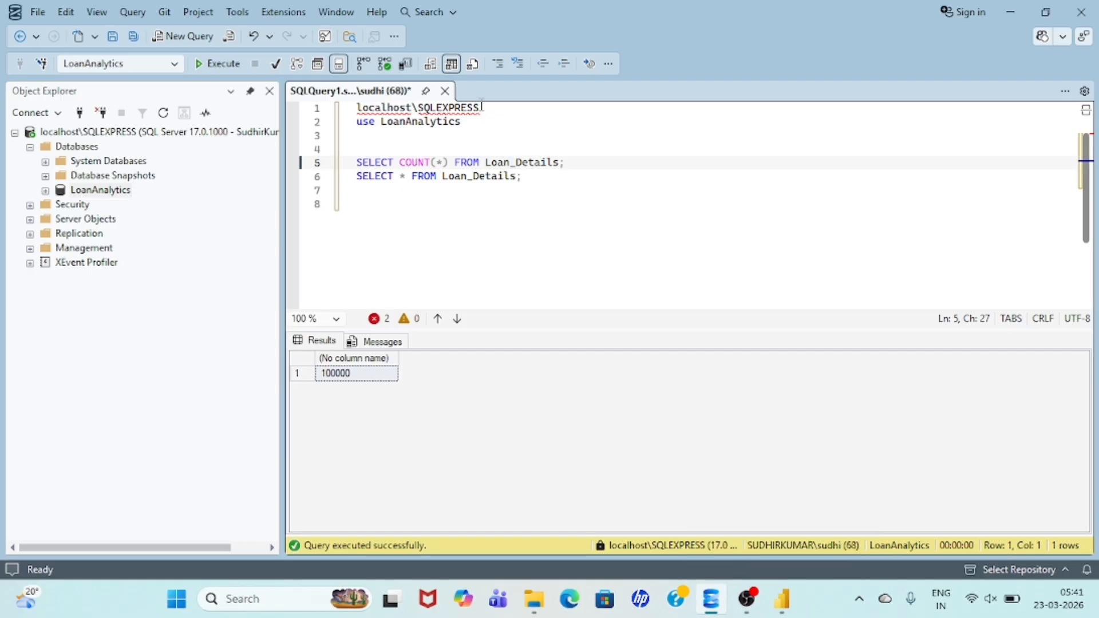
- Copy the server name localhost\SQLEXPRESS from the query, switch to Power BI Desktop and enter it as the server of a new SQL Server connection
left_click_drag(482, 107, 358, 108)
key("ctrl+c")
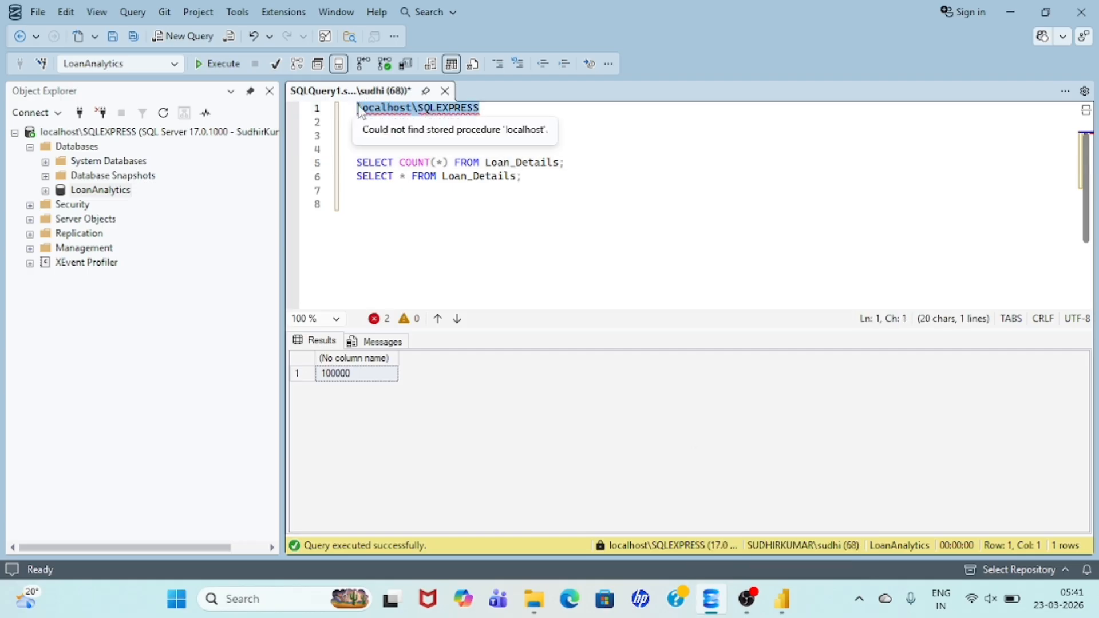
left_click(782, 598)
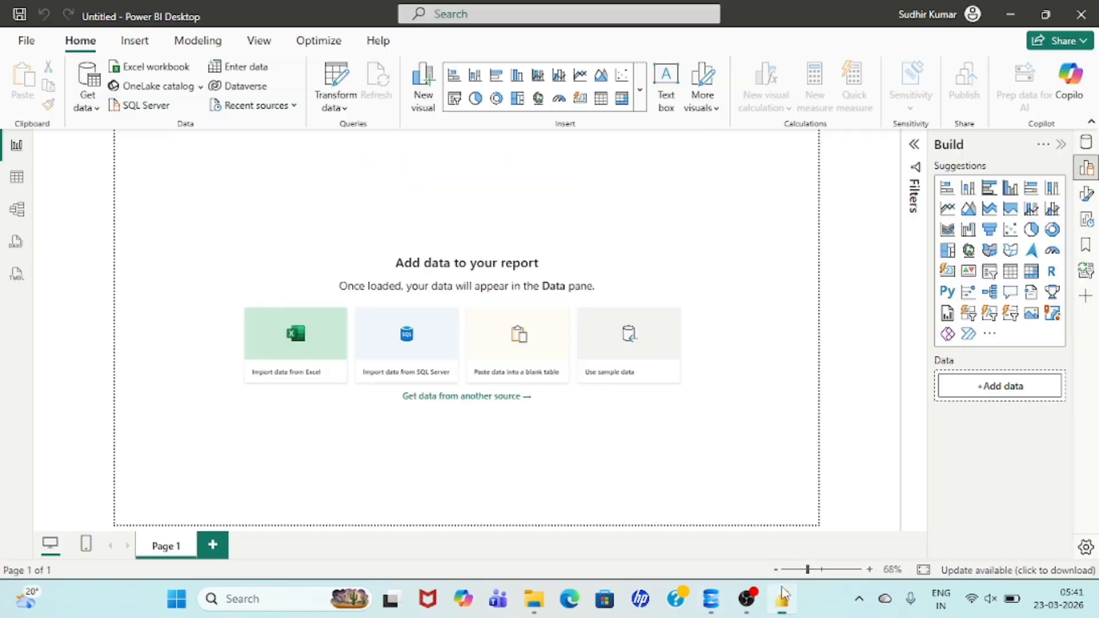
left_click(149, 109)
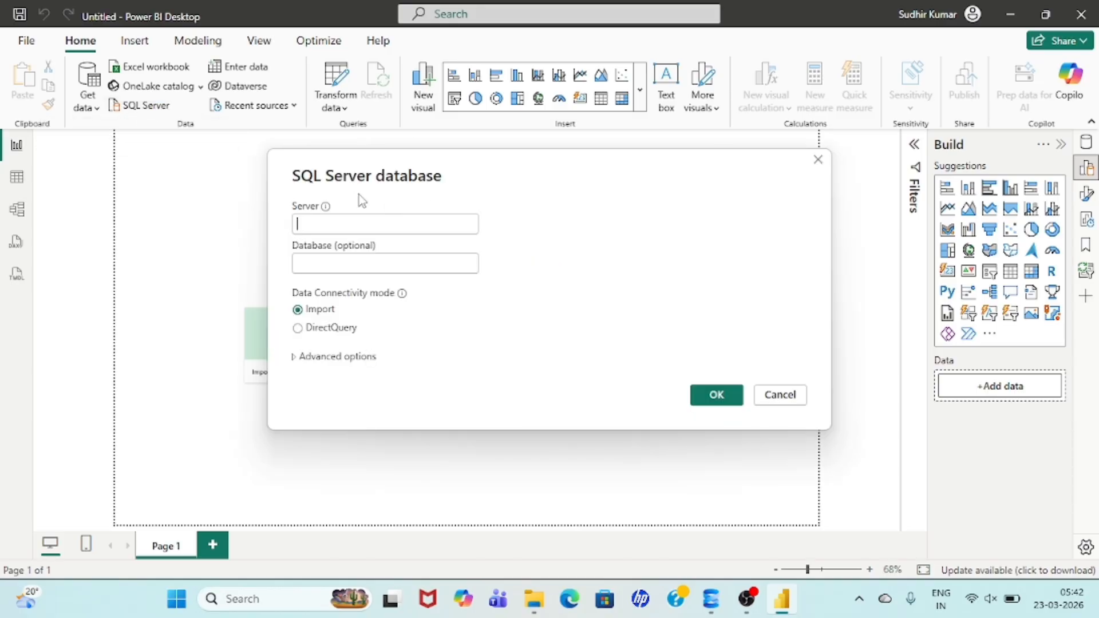
left_click(336, 226)
key("ctrl+v")
- Copy the database name LoanAnalytics from the query in SQL Server Management Studio, enter it as the connection's database and connect in Import mode
left_click(373, 273)
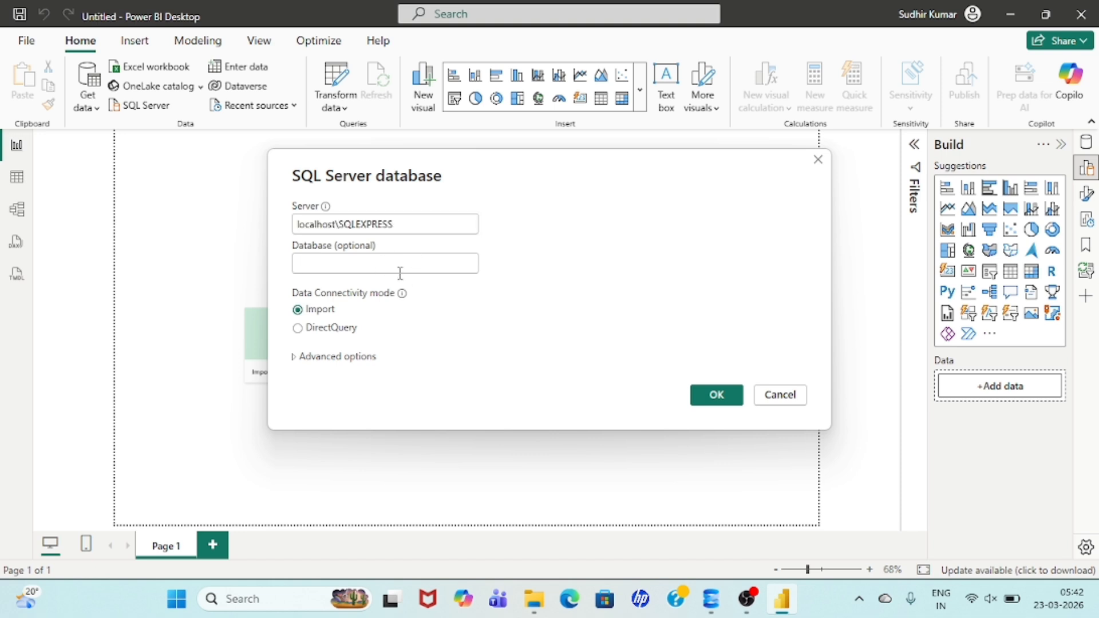
left_click(711, 599)
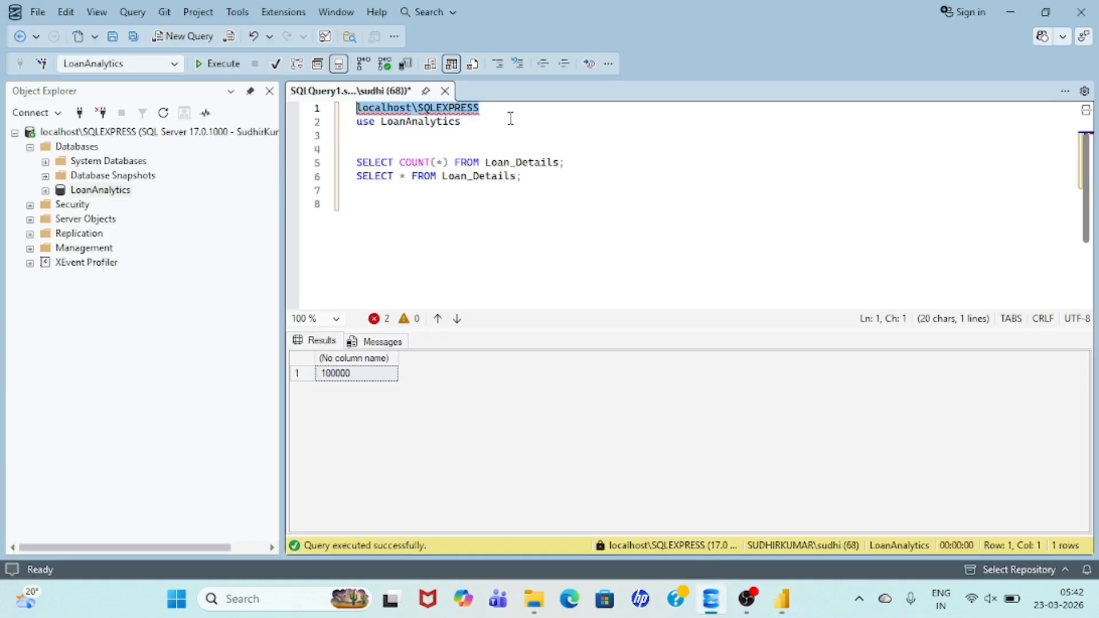
double_click(445, 121)
key("ctrl+c")
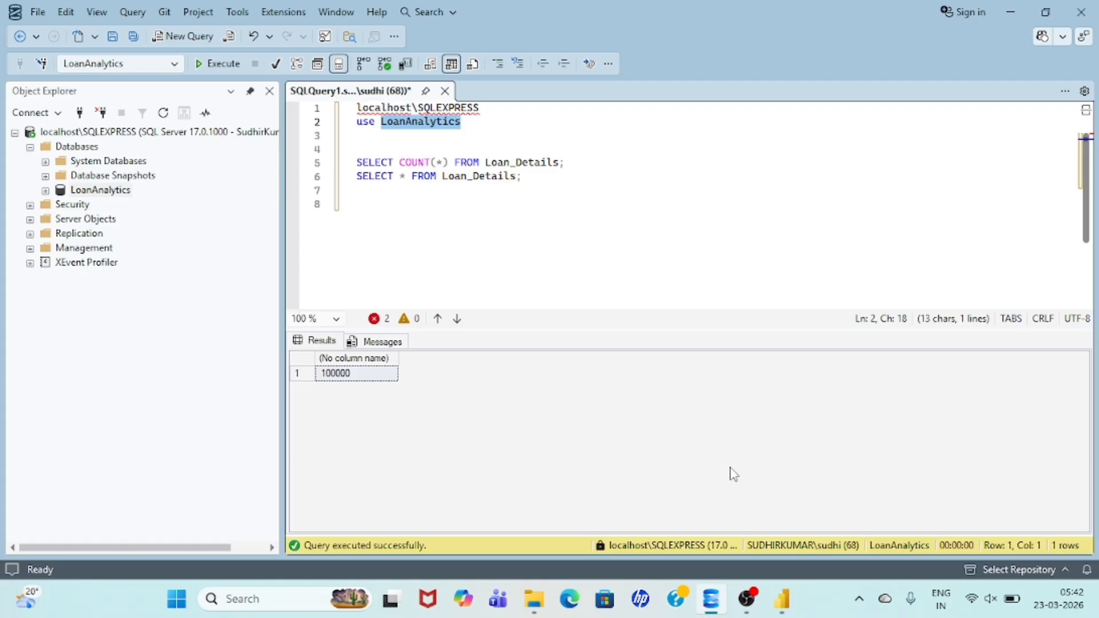
left_click(782, 599)
left_click(381, 269)
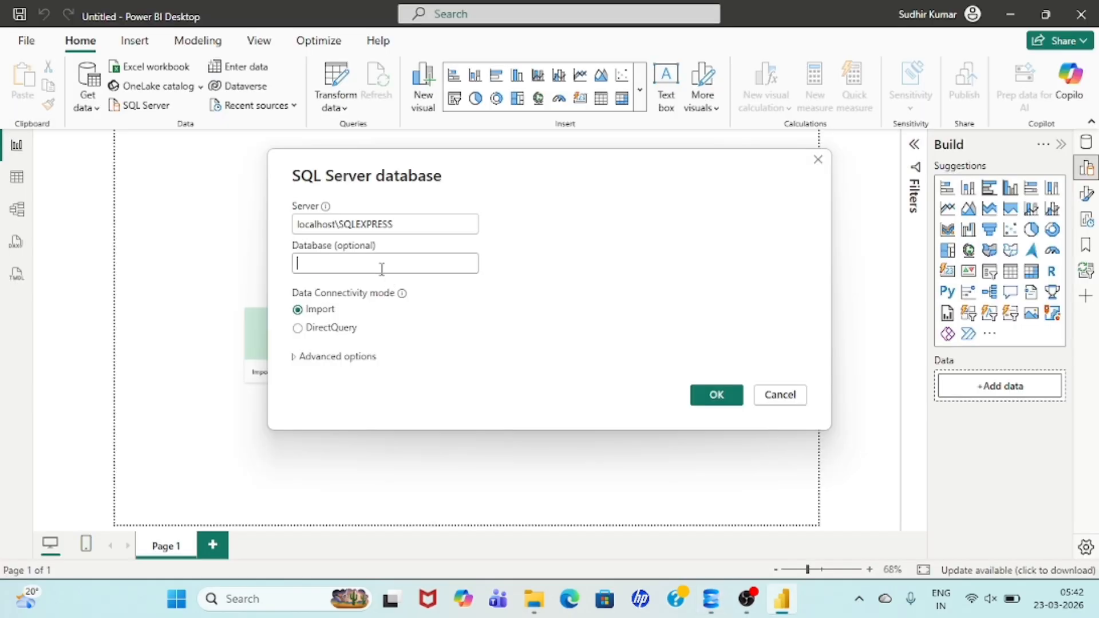
key("ctrl+v")
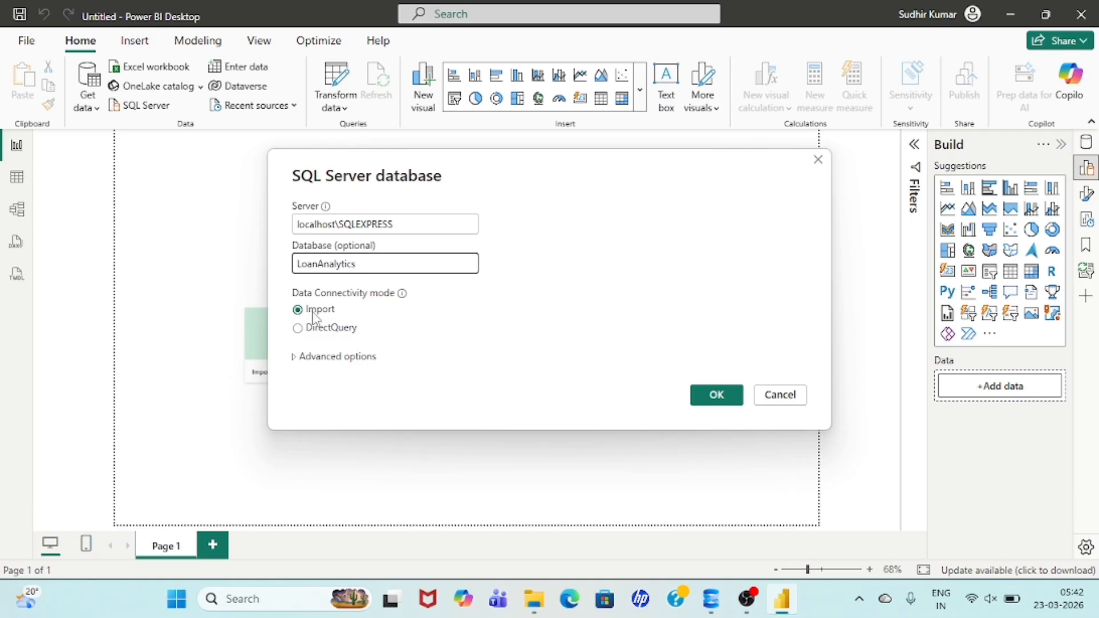
left_click(718, 396)
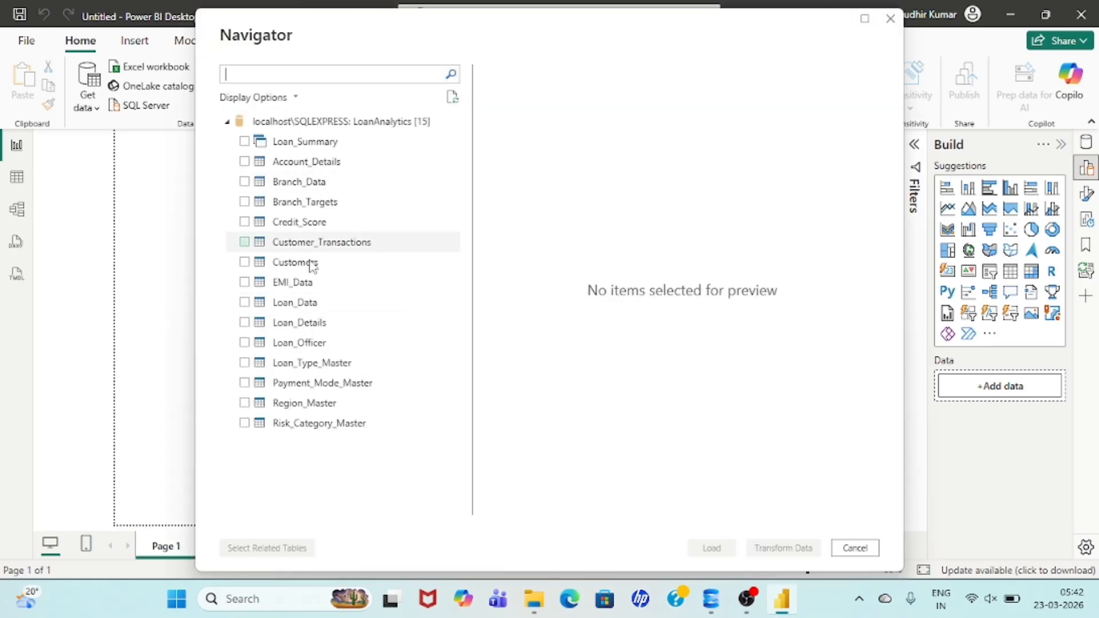
- Check the table name in the SQL query, select the Loan_Details table in the Navigator and review its preview rows
left_click(711, 602)
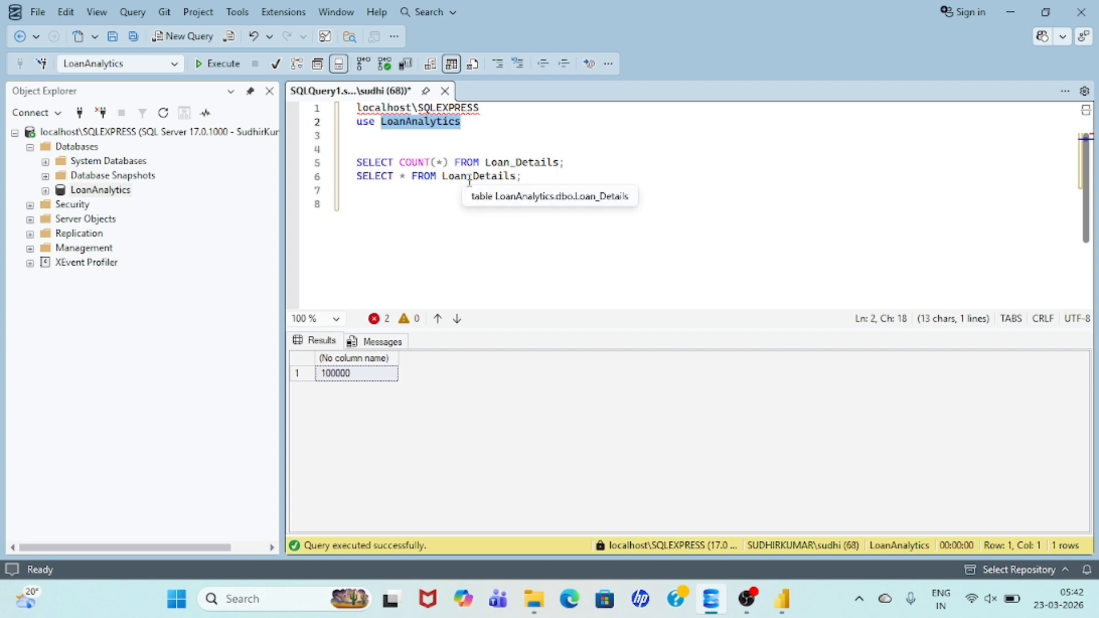
left_click(800, 601)
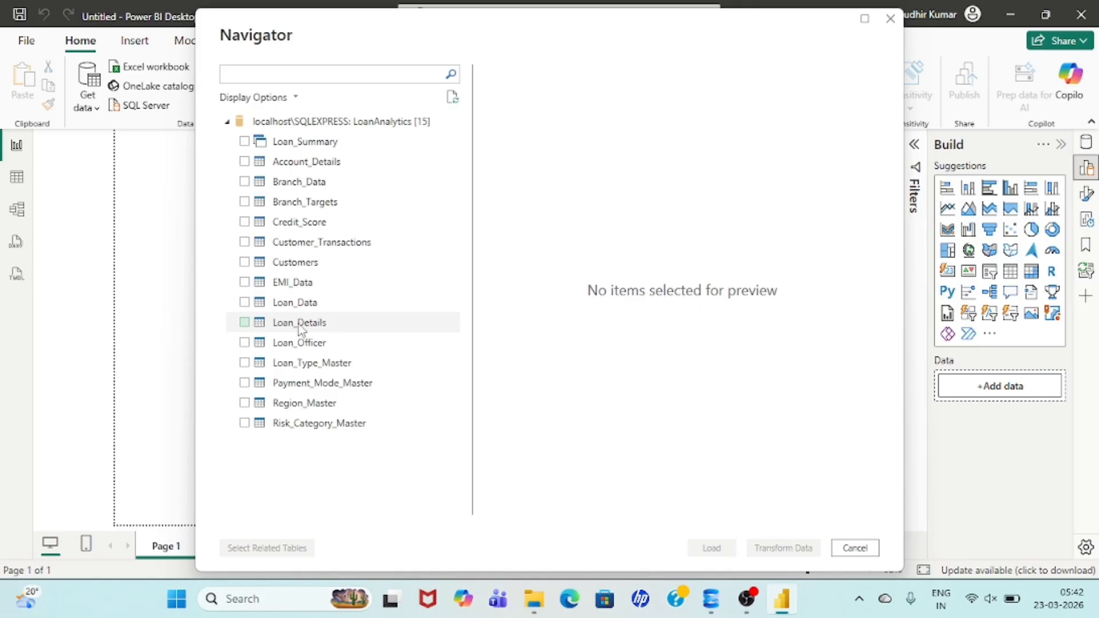
left_click(245, 322)
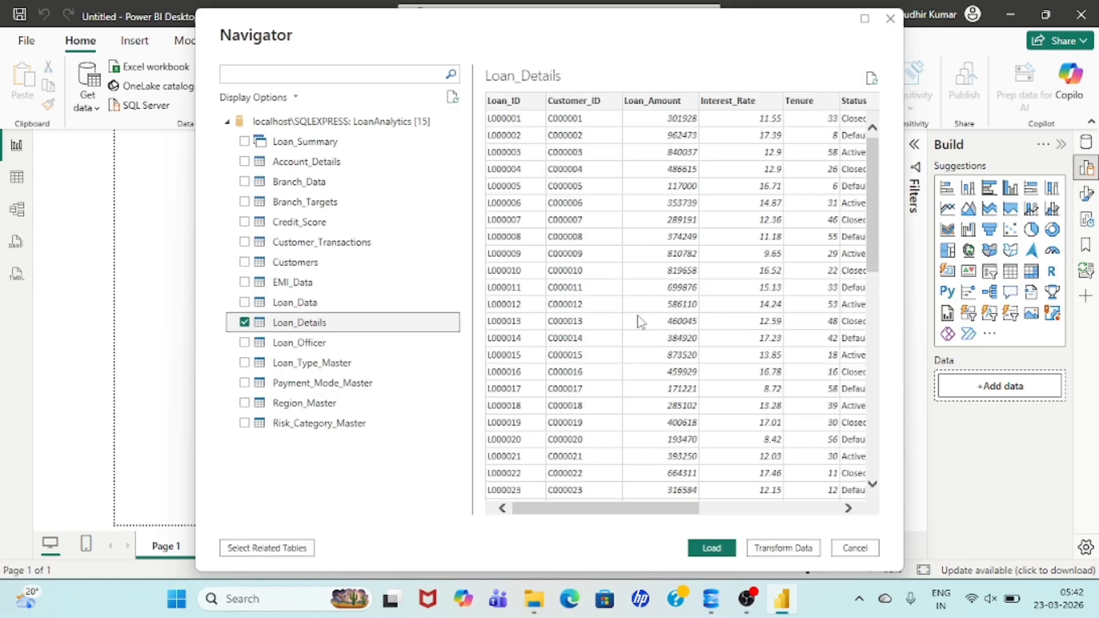
scroll(677, 335, "down", 10)
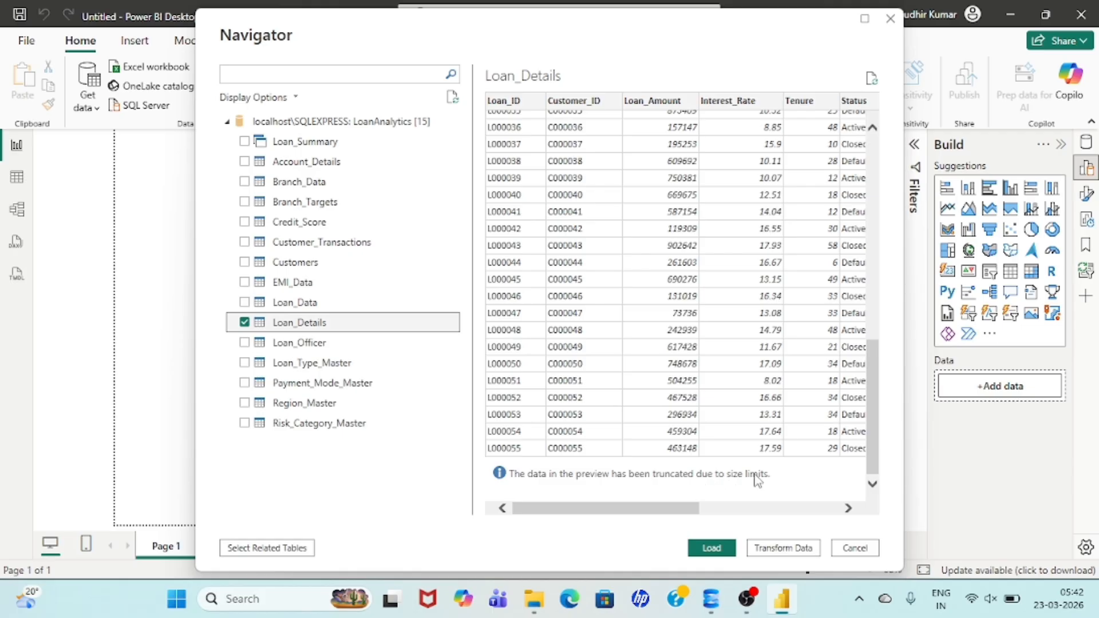
scroll(646, 403, "up", 3)
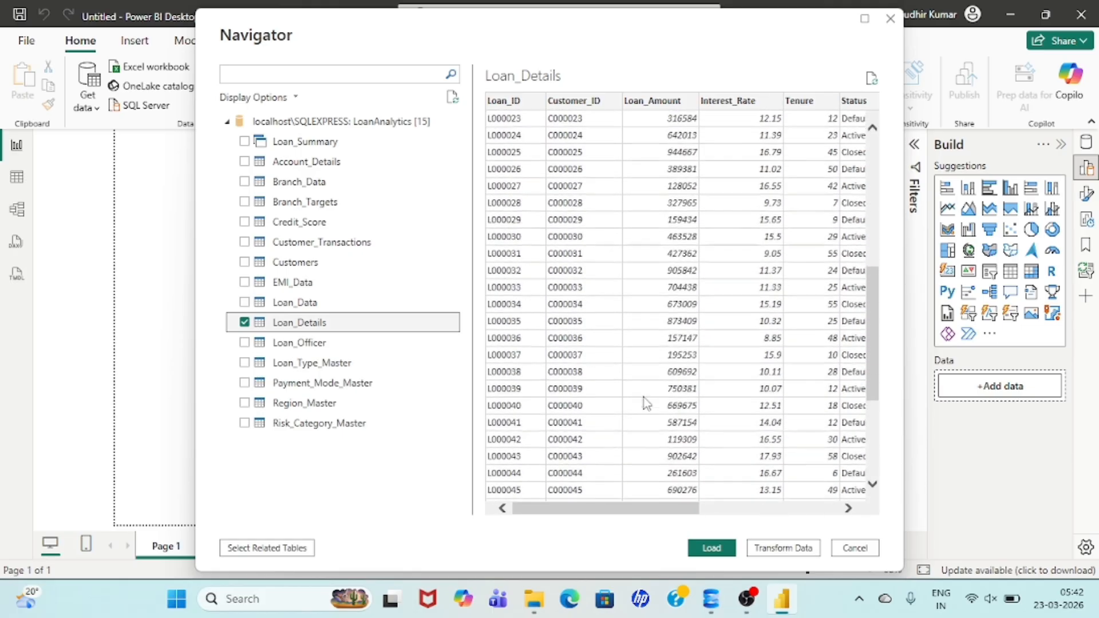
scroll(645, 403, "down", 3)
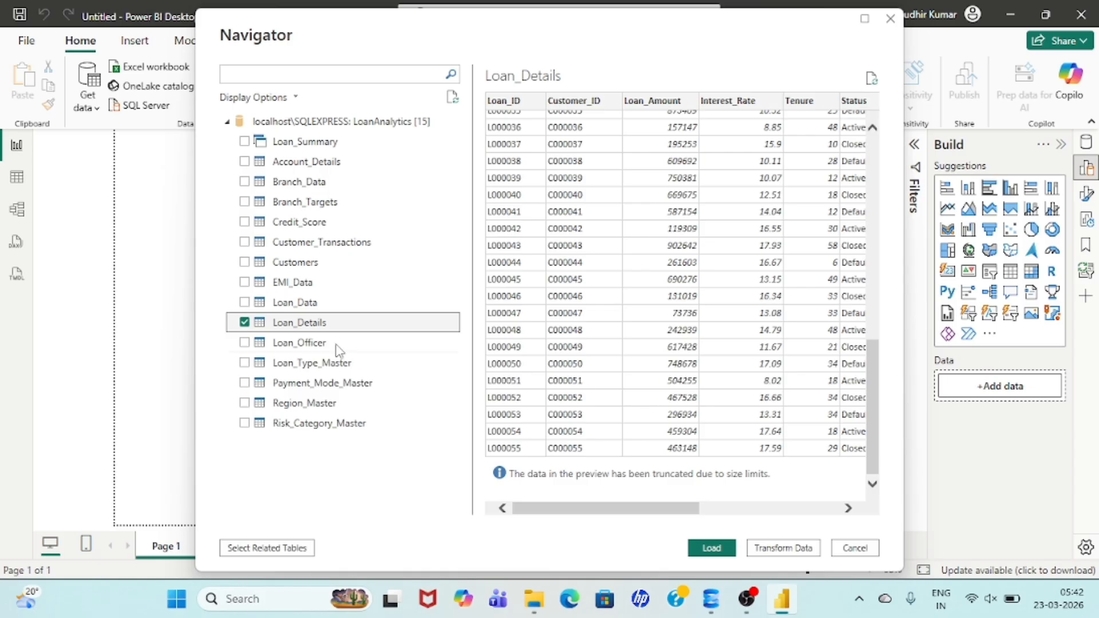
- Recheck the row count in SQL Server Management Studio, return to Power BI Desktop and load the Loan_Details table
left_click(709, 599)
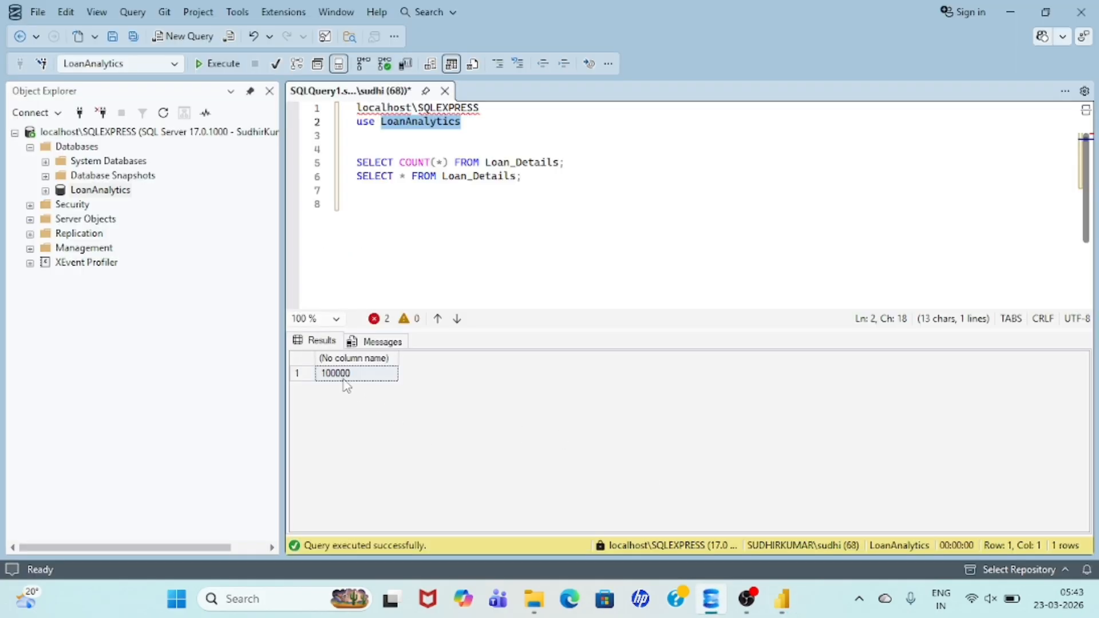
left_click(783, 610)
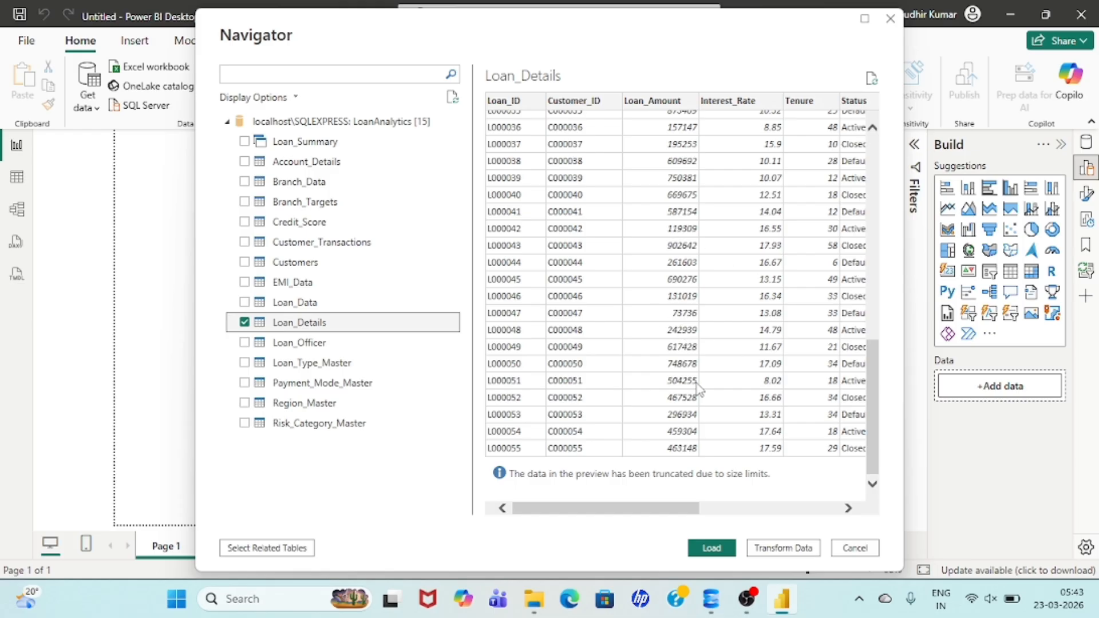
left_click(713, 551)
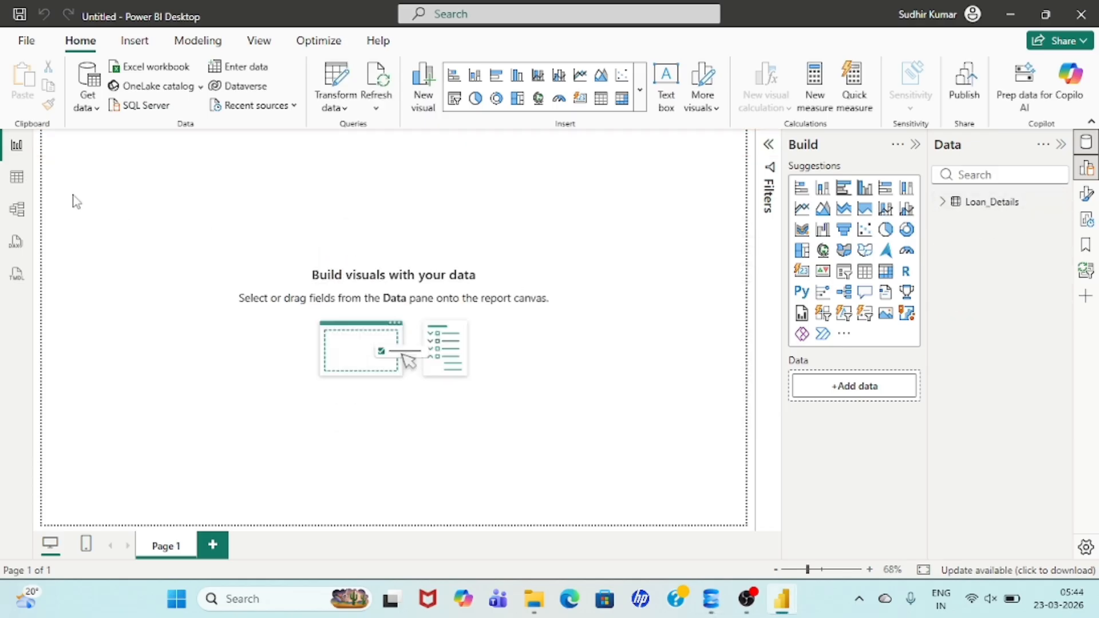
- Examine the imported Loan_Details rows in Table view and return to Report view
left_click(18, 180)
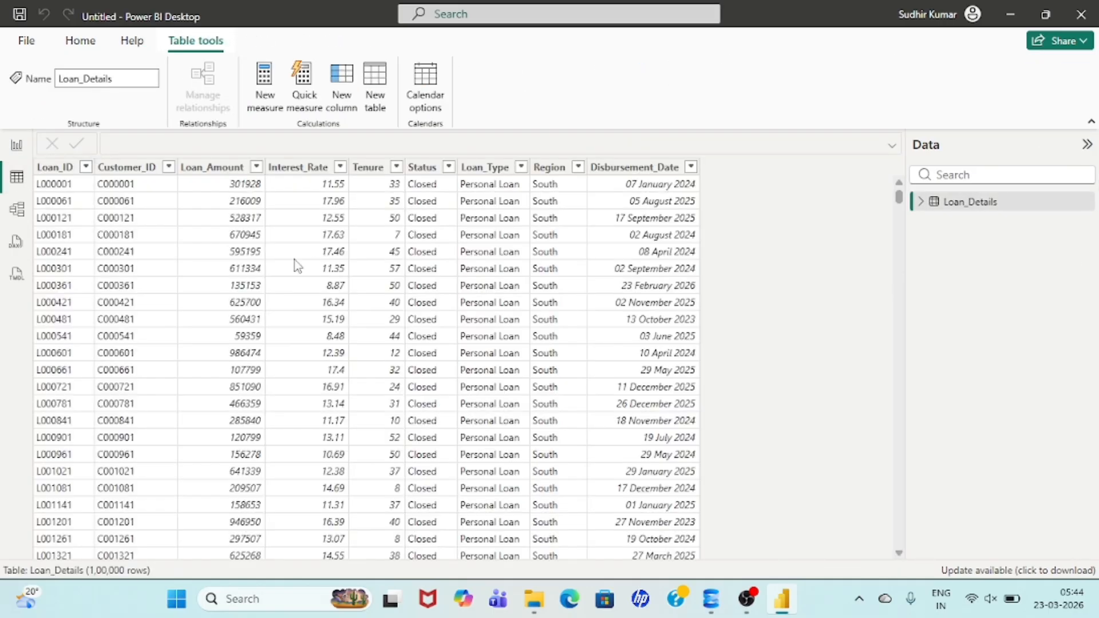
scroll(286, 372, "down", 15)
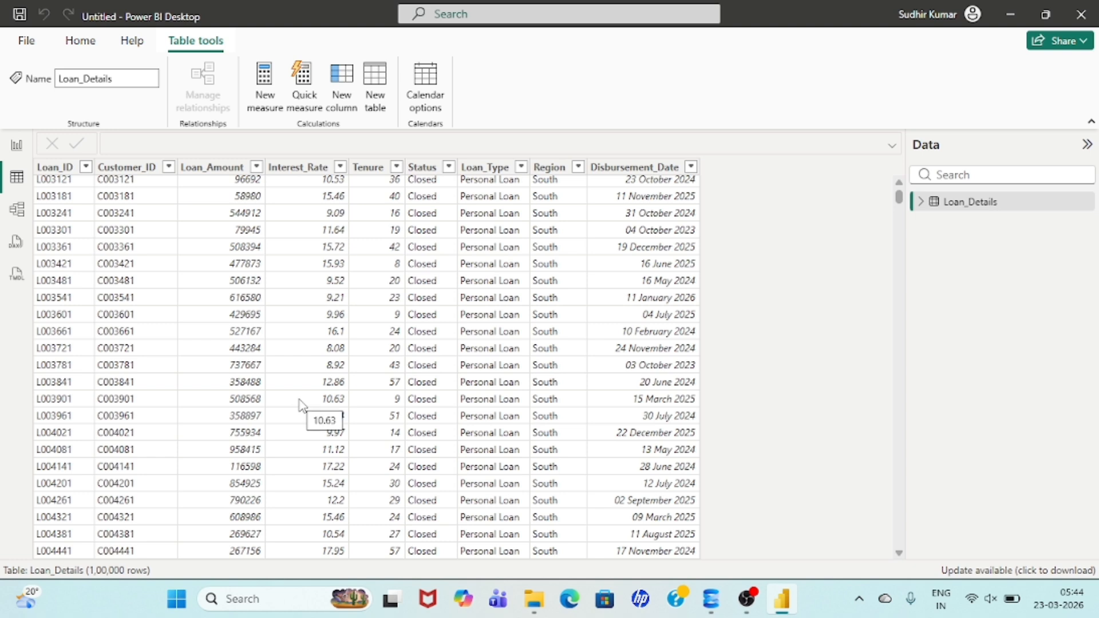
left_click(17, 145)
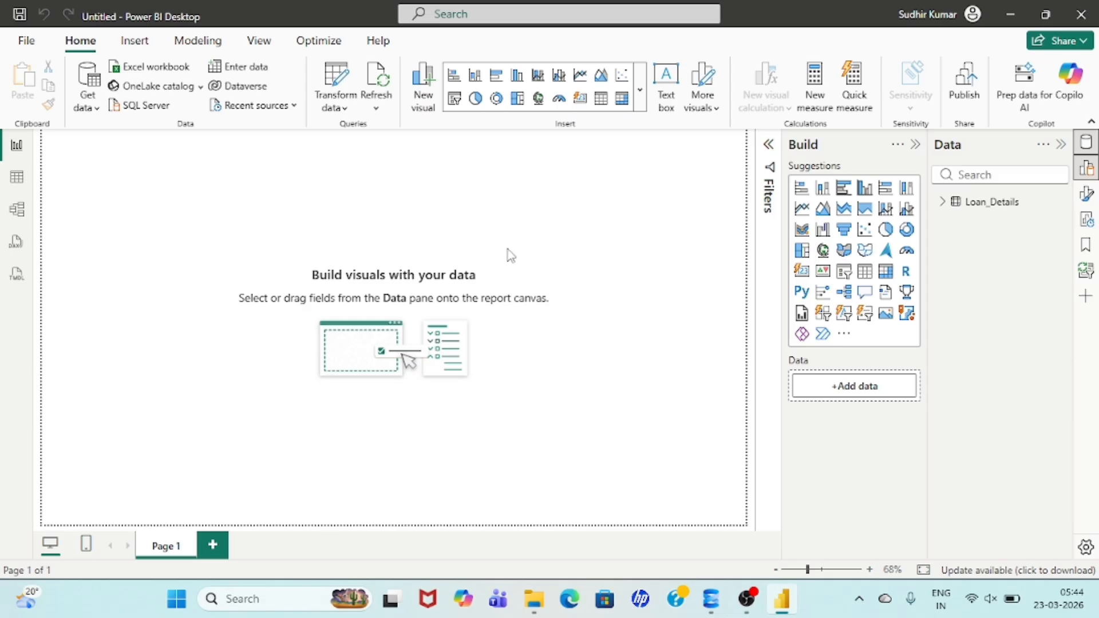
- Start a new SQL Server connection in a blank report with localhost\SQLEXPRESS as the server
left_click(144, 109)
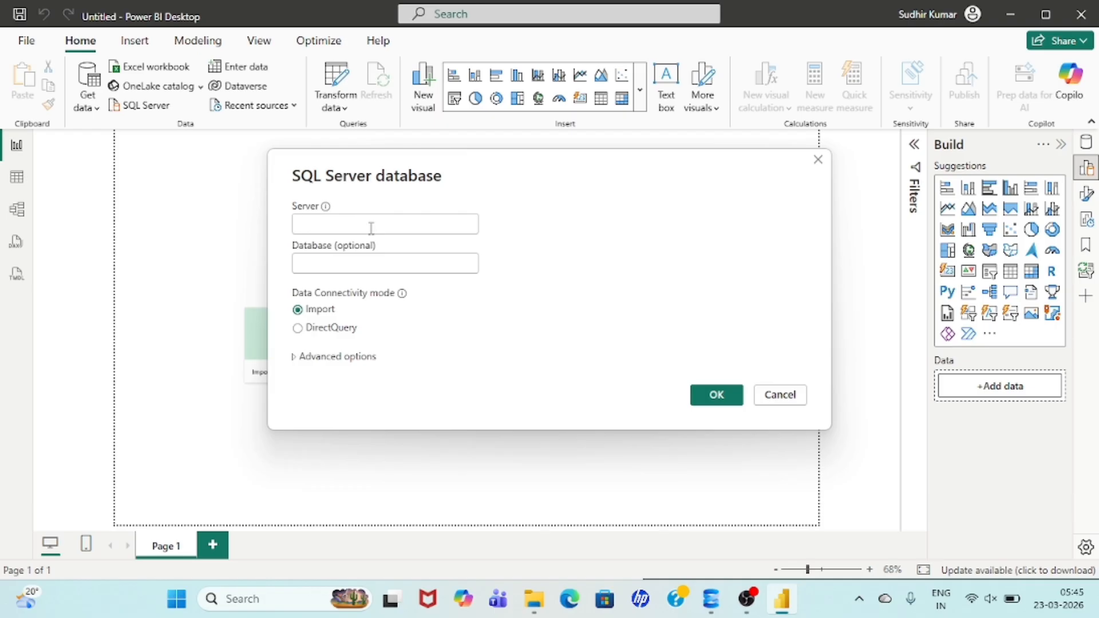
left_click(371, 226)
type("localhost\\SQLEXPRESS")
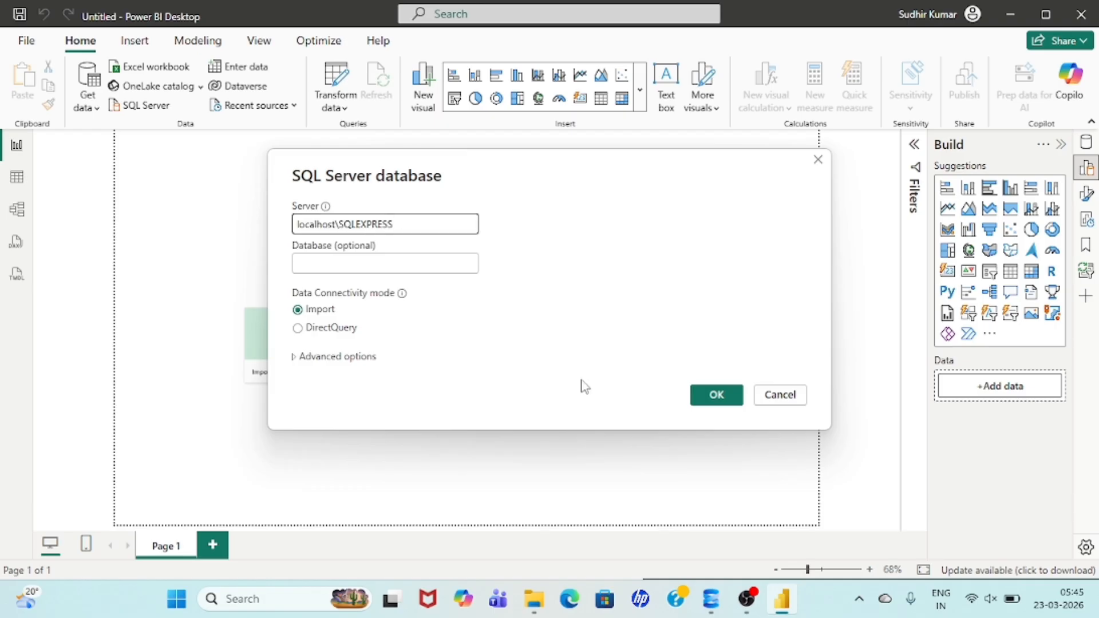
- Copy LoanAnalytics from the query in SQL Server Management Studio and enter it as the database of the new Power BI connection
left_click(711, 599)
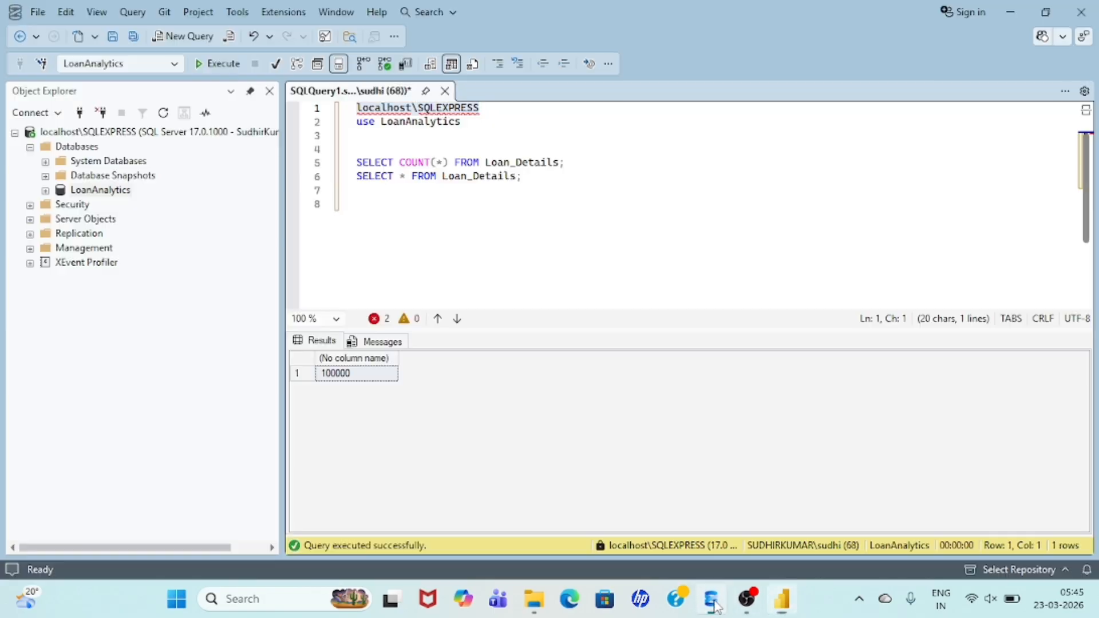
double_click(422, 122)
key("ctrl+c")
left_click(782, 599)
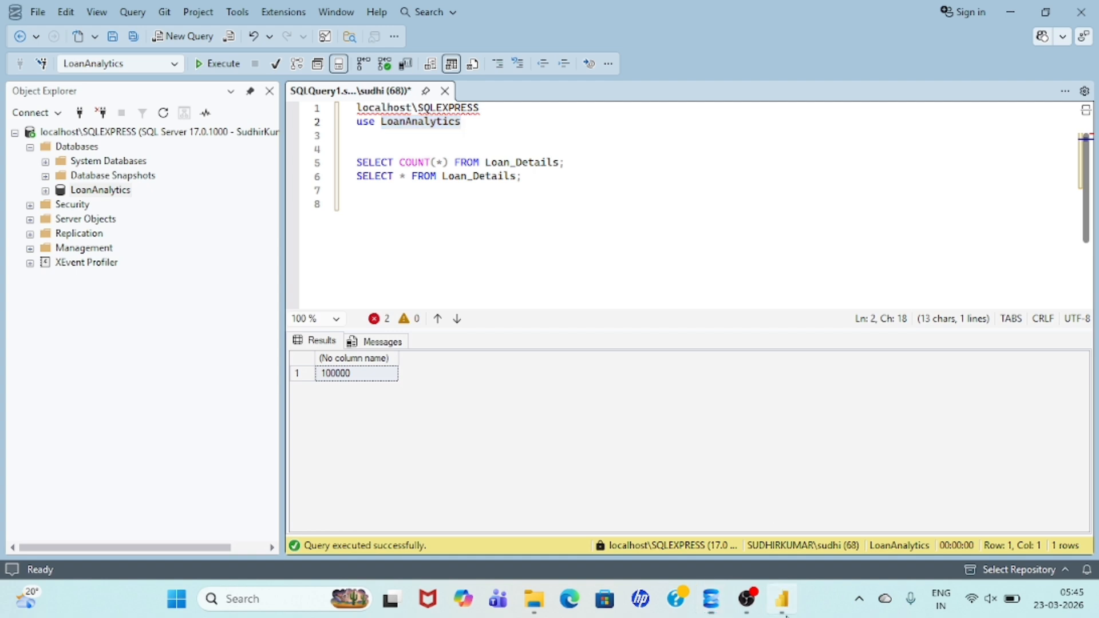
key("ctrl+v")
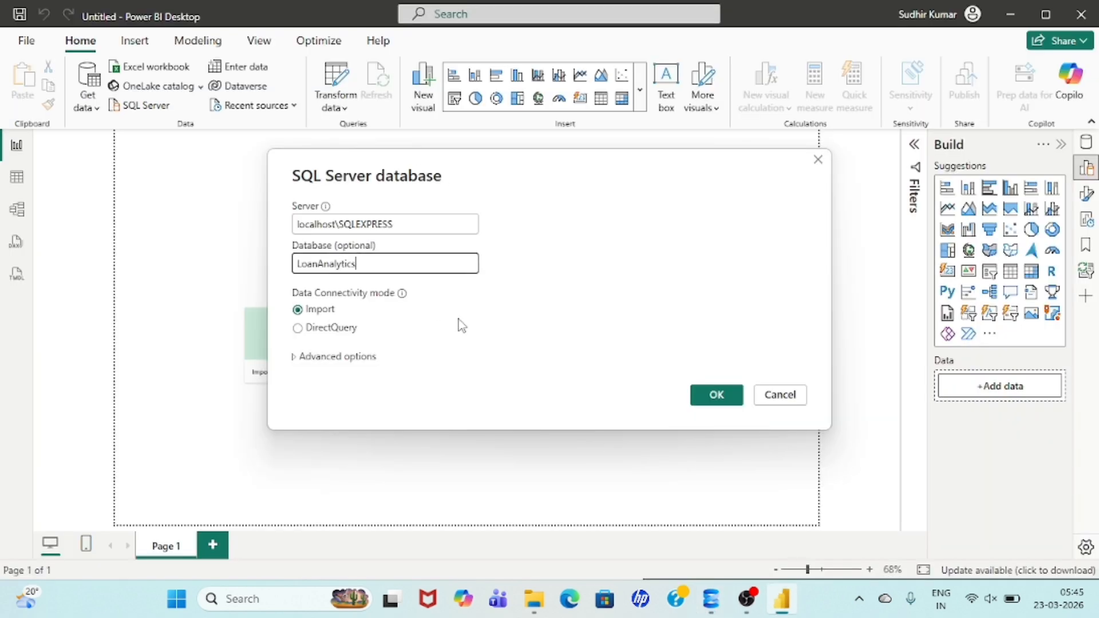
- Expand the connection's advanced options and begin the SQL statement with "Select status, loan_type, region,count(loan_id"
left_click(295, 357)
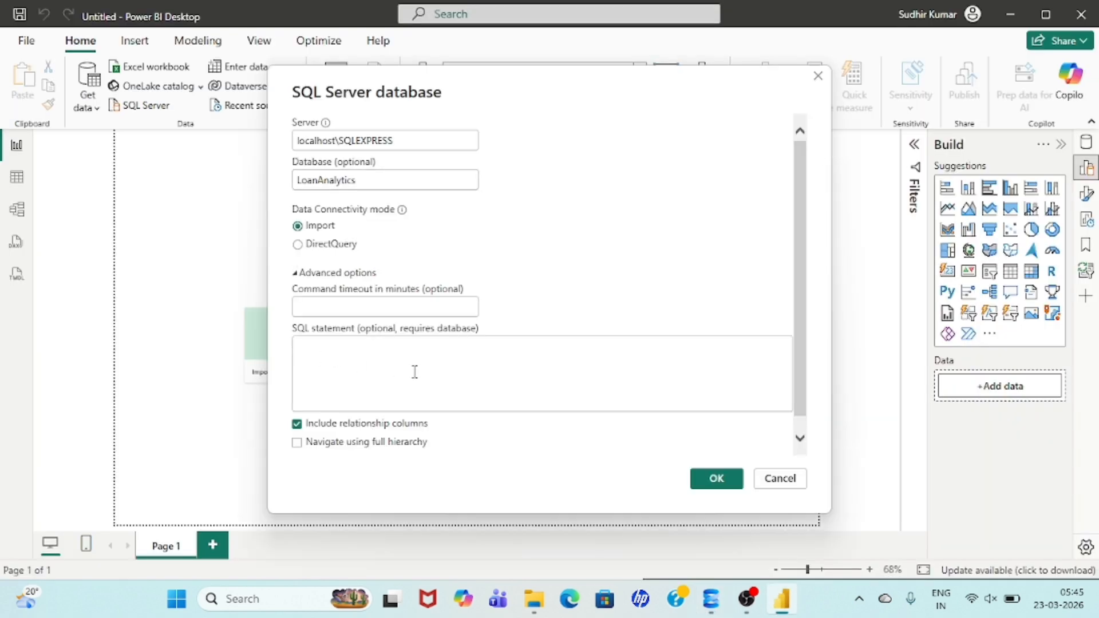
scroll(415, 373, "down", 1)
left_click(379, 321)
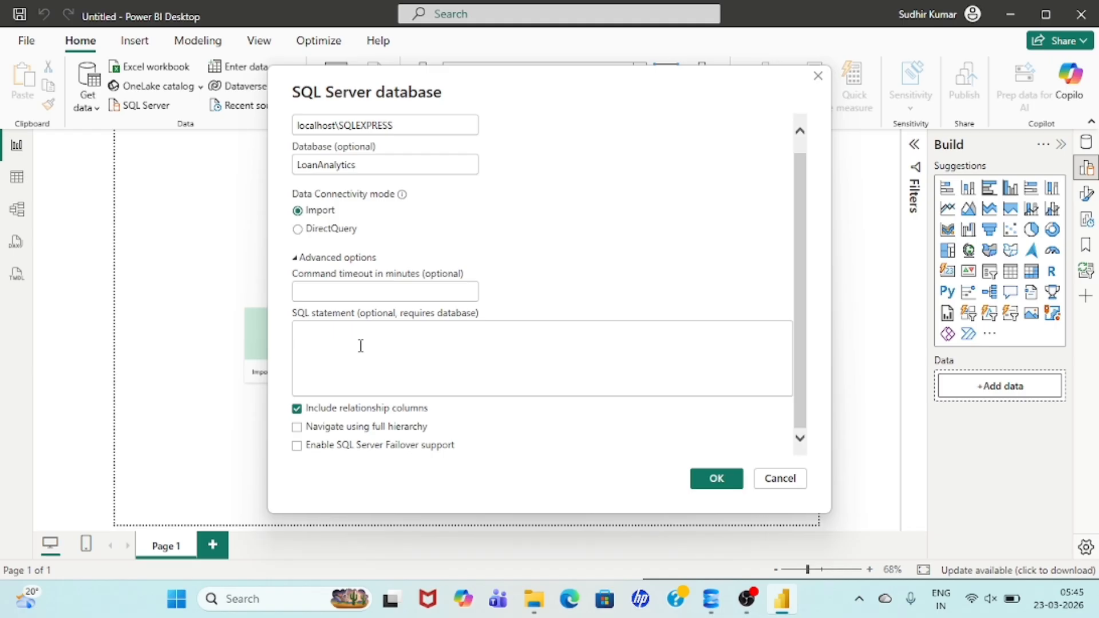
type("Select ")
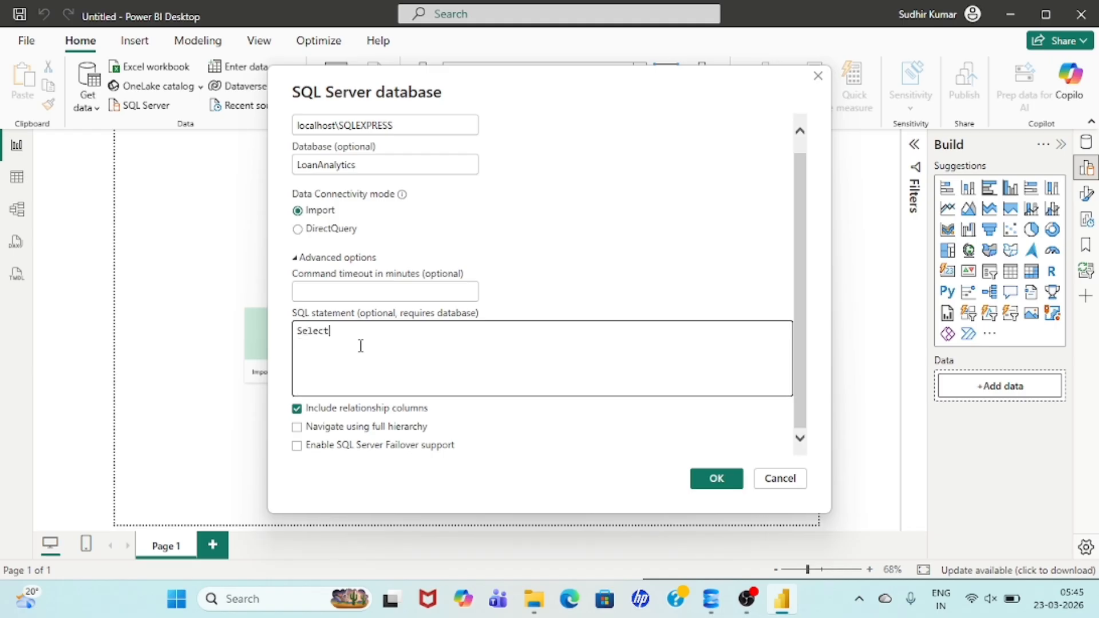
type("status, loan_type, region")
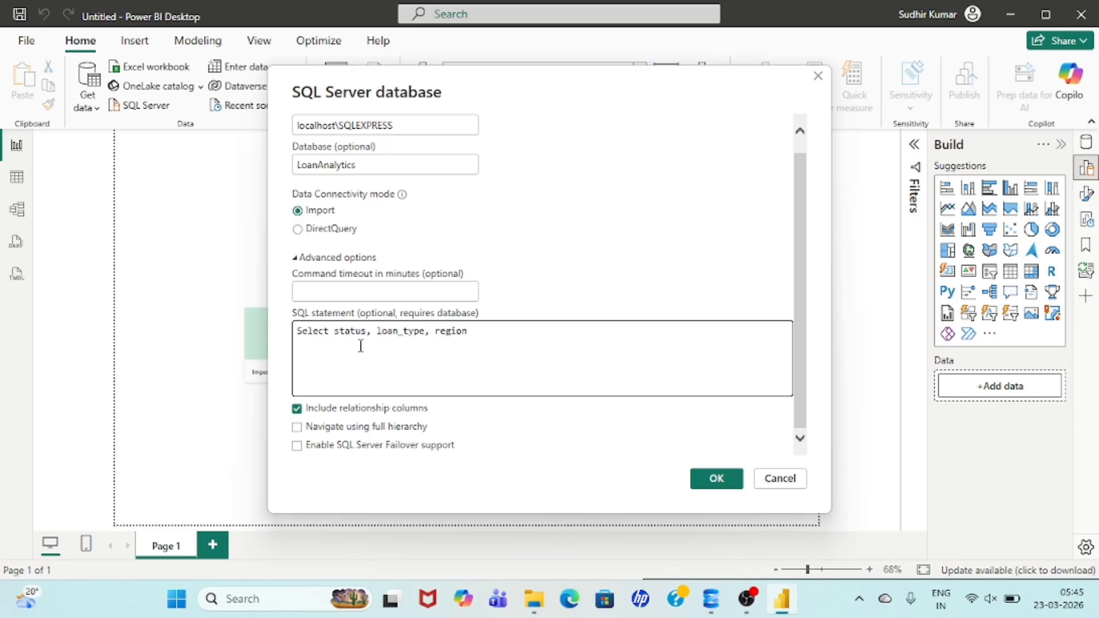
type(",count(loan_id")
- Copy the partial SQL statement and paste it below the existing queries in SQL Server Management Studio
triple_click(415, 335)
key("ctrl+c")
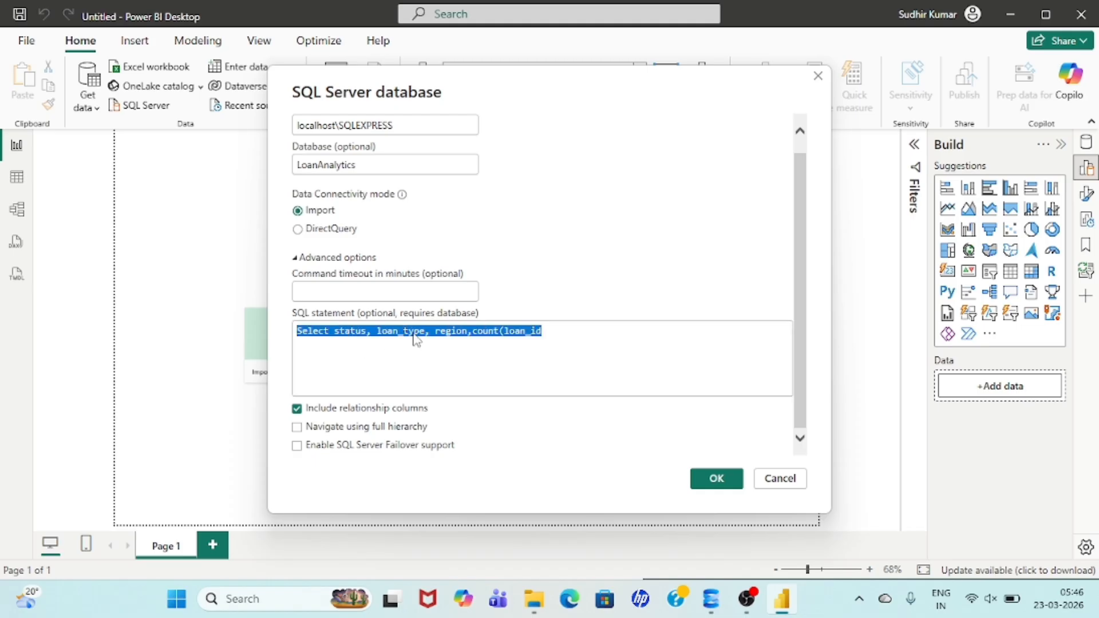
left_click(711, 599)
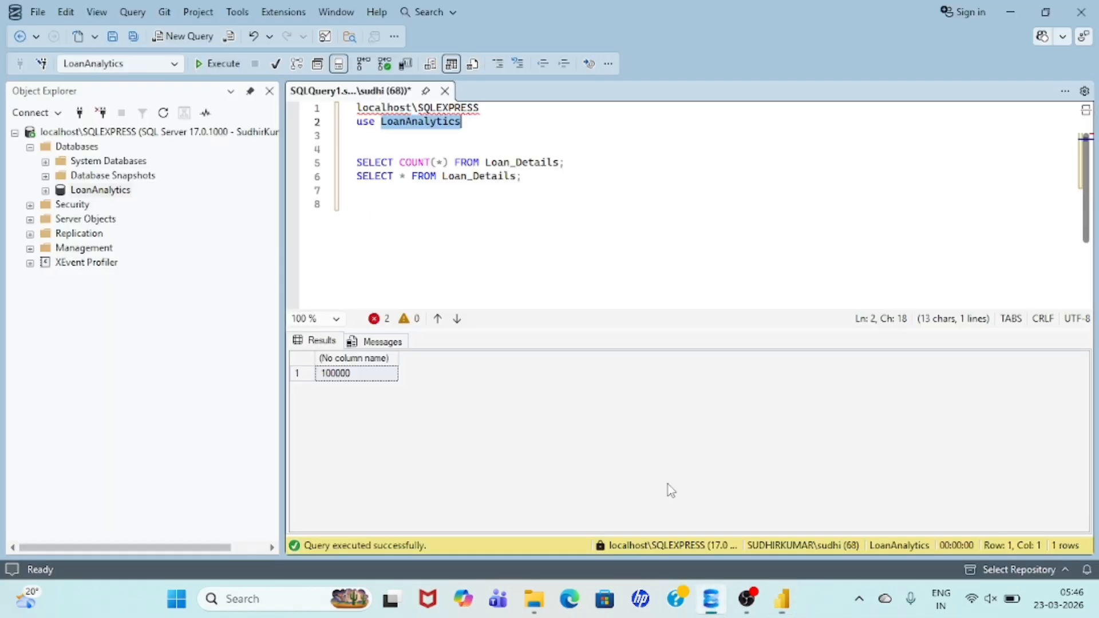
left_click(563, 215)
key("ctrl+v")
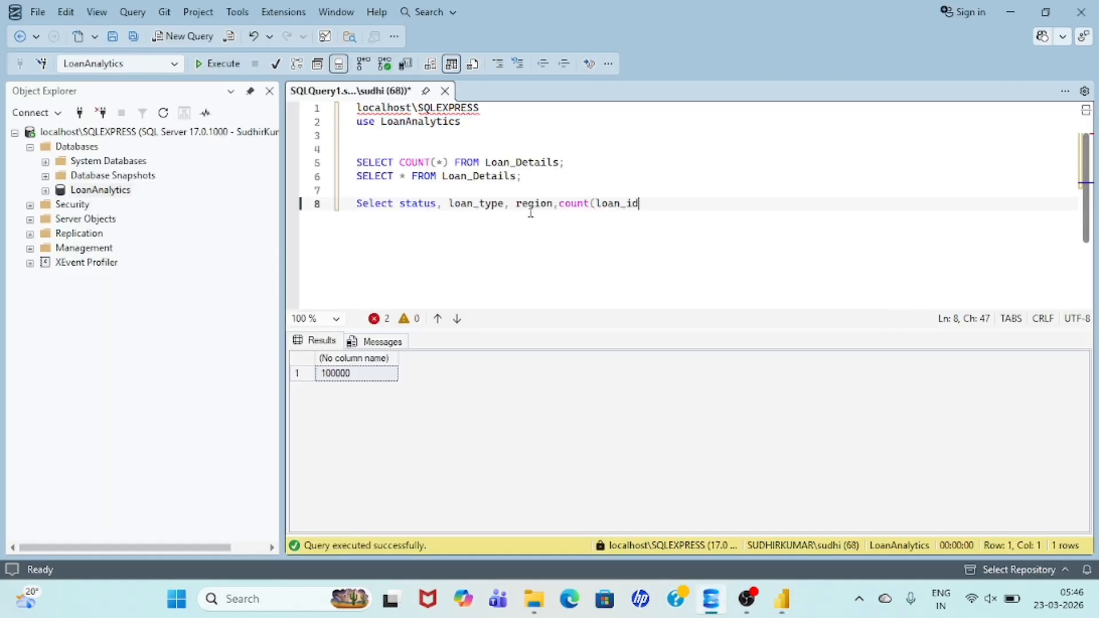
double_click(572, 204)
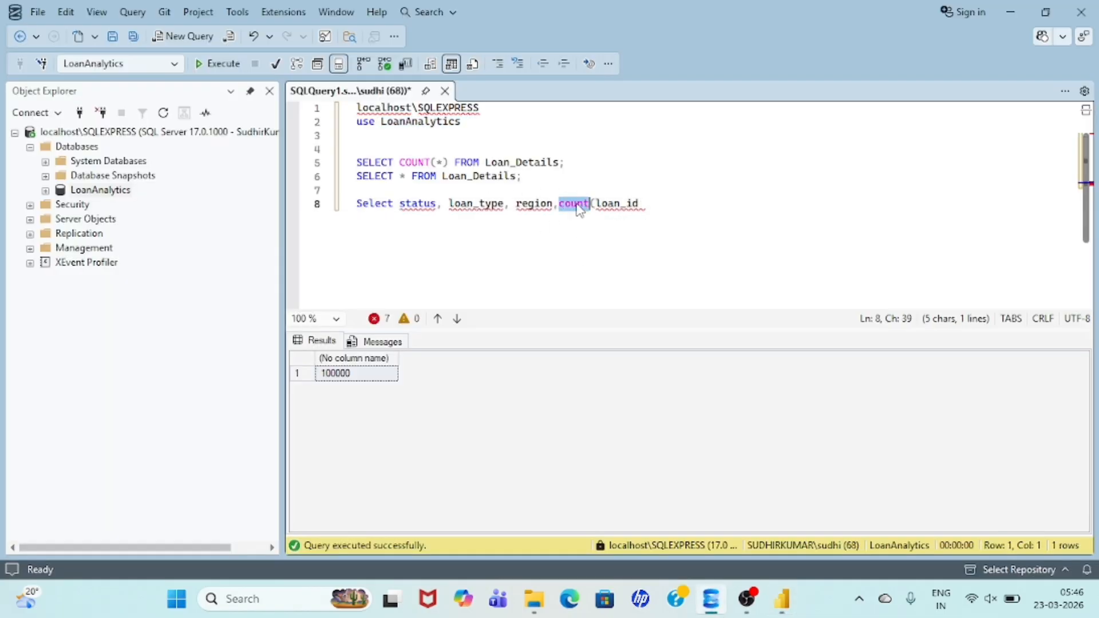
double_click(419, 205)
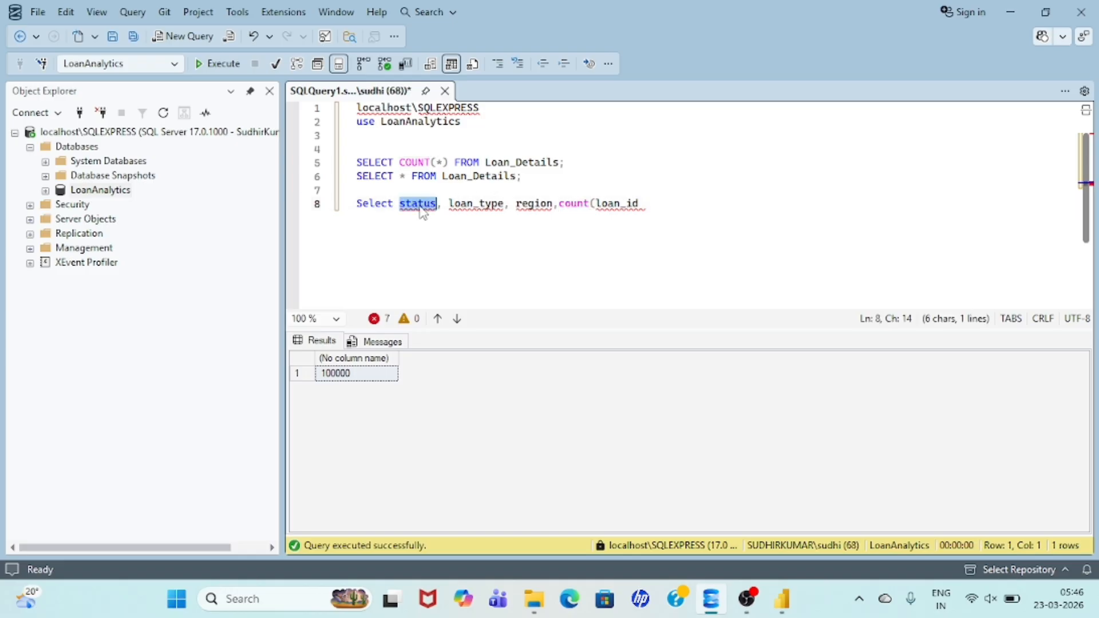
- Close the count(loan_id) expression and give it the alias Total_Loans, followed by a comma
left_click(664, 200)
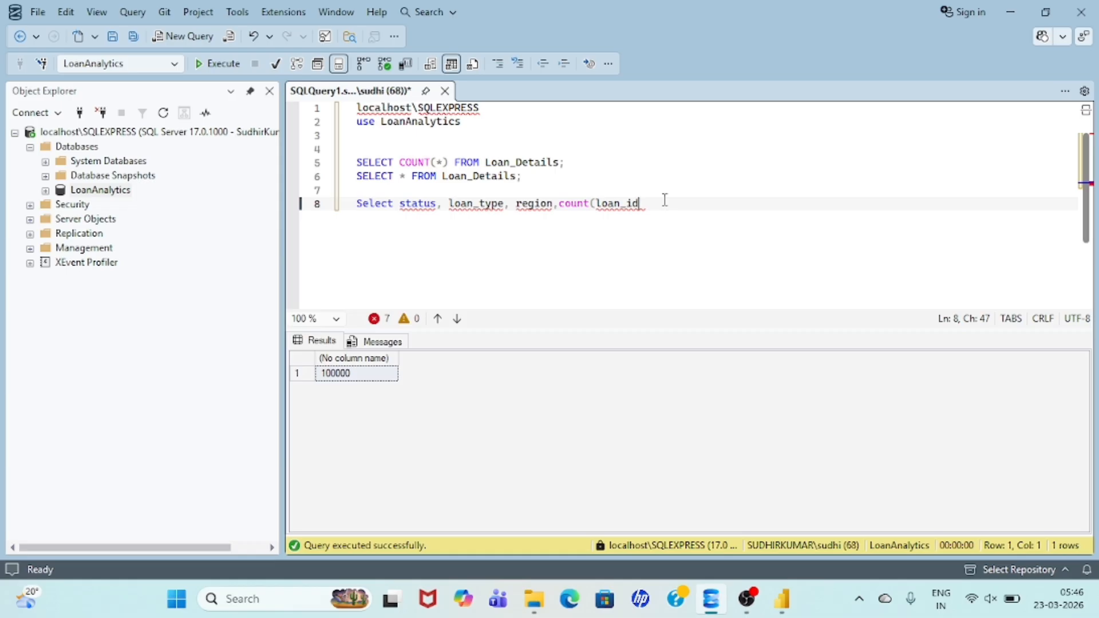
type(") As total Loans")
key("BackSpace")
key("BackSpace")
key("BackSpace")
key("BackSpace")
key("BackSpace")
key("BackSpace")
key("BackSpace")
key("BackSpace")
key("BackSpace")
key("BackSpace")
key("BackSpace")
type("Total_Loans,")
- Add Sum(loan_amount) As Total_Amount on a new line of the query
key("Return")
type("Sum")
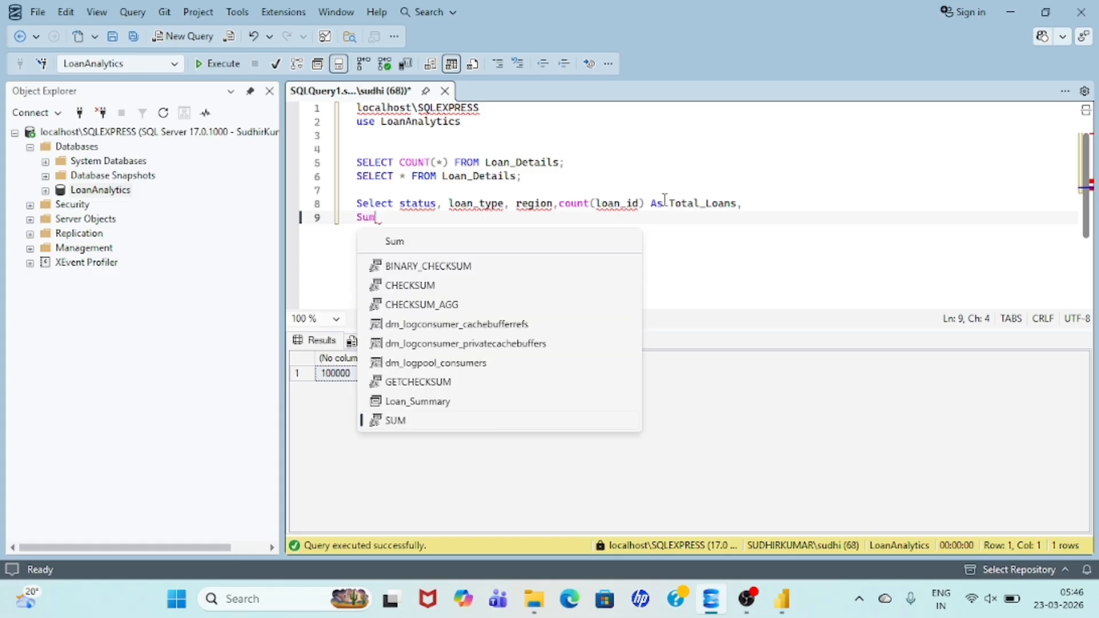
type("(")
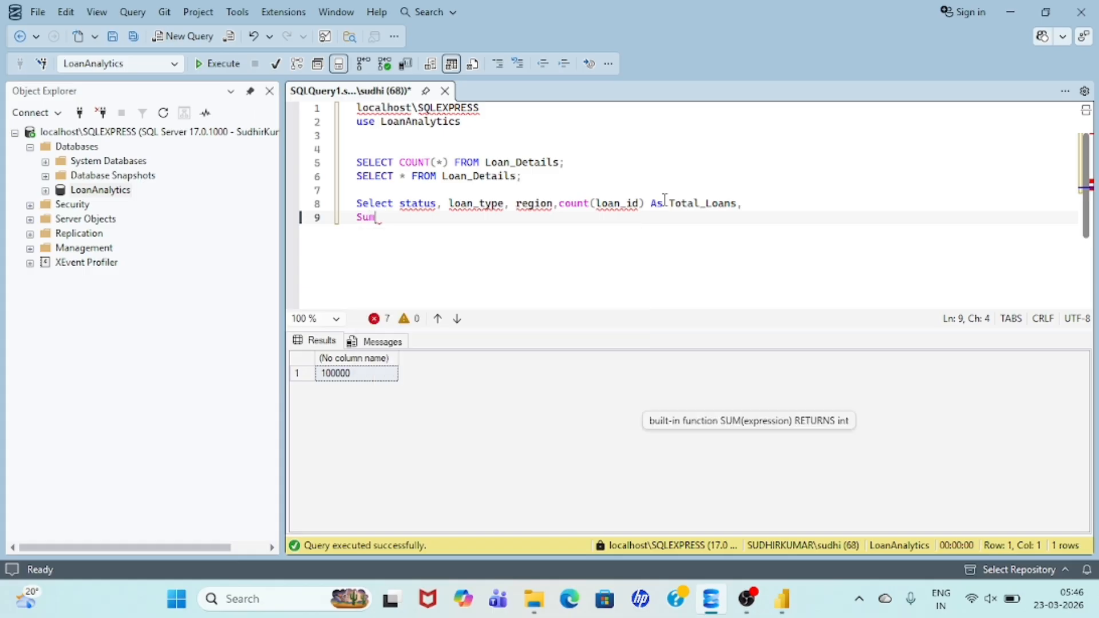
type("loan")
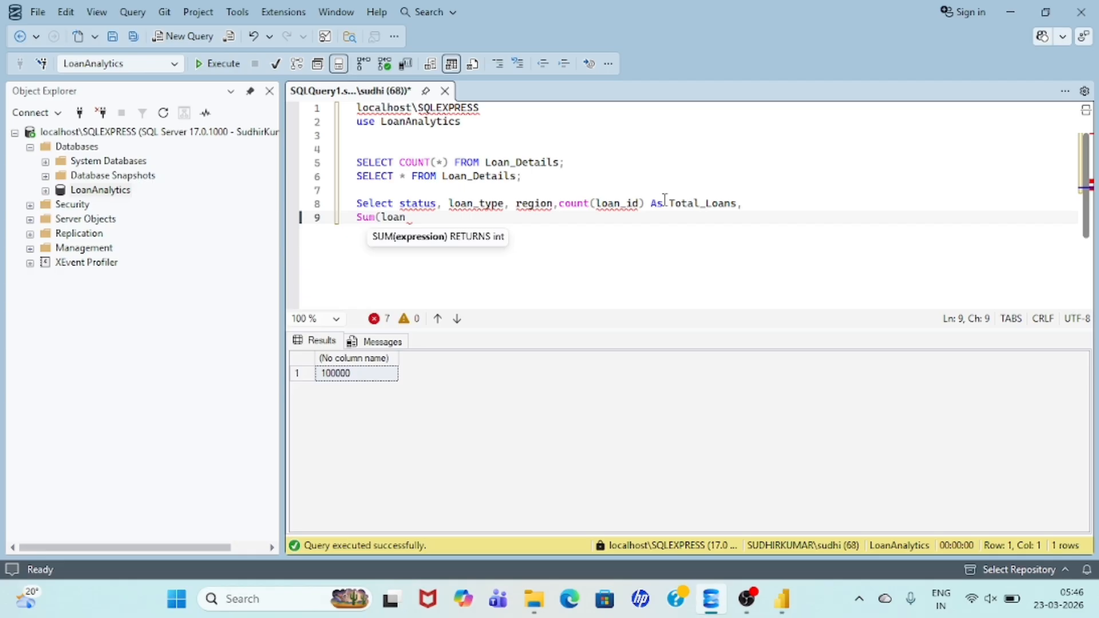
type("_amount")
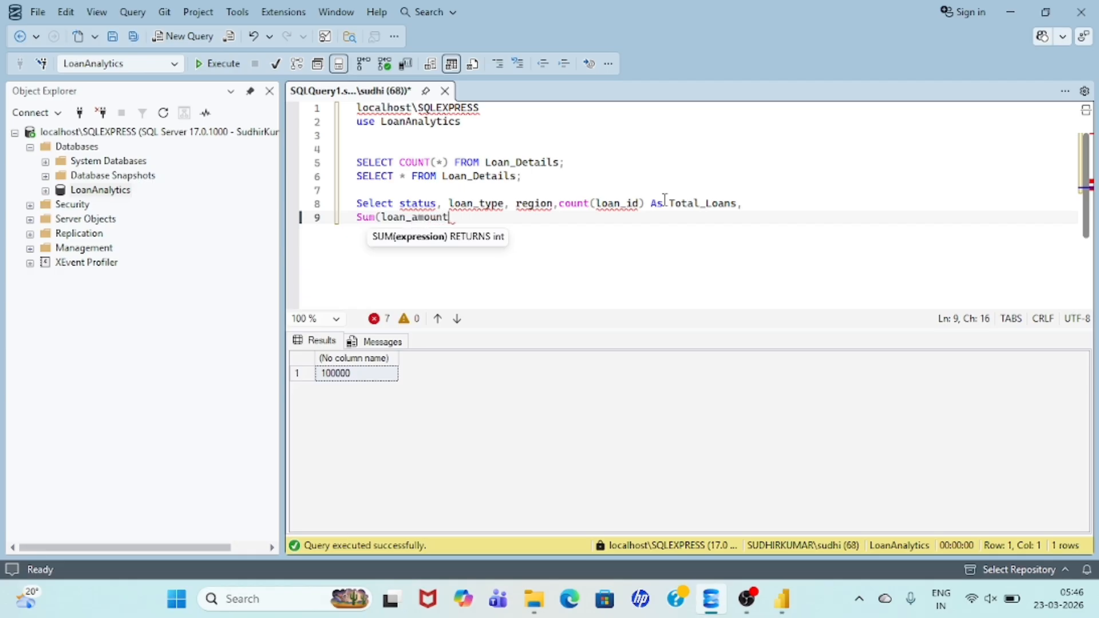
type(") As")
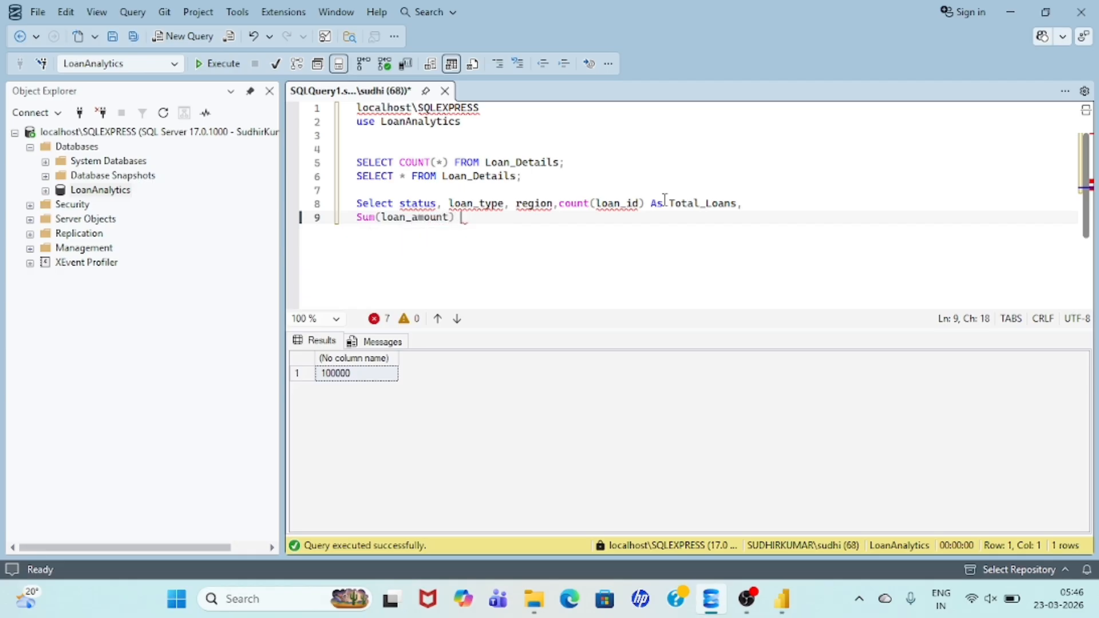
type(" Total_Amount")
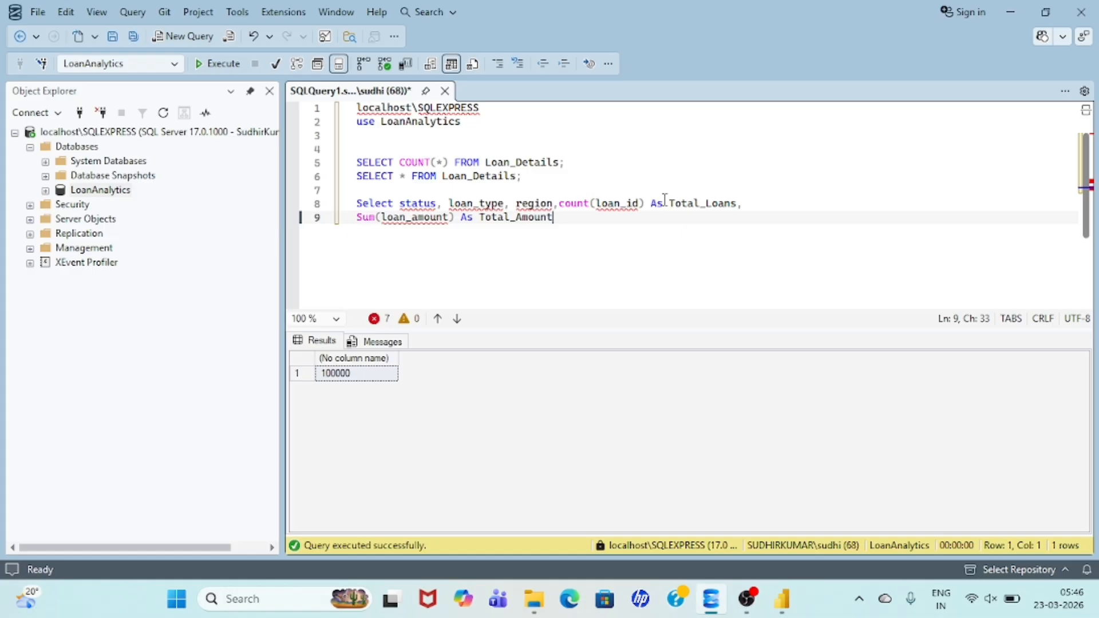
- Add a from clause to the query, copying the Loan_Details table name from the SELECT * statement
type(" from")
double_click(470, 177)
key("ctrl+c")
left_click(612, 216)
key("ctrl+v")
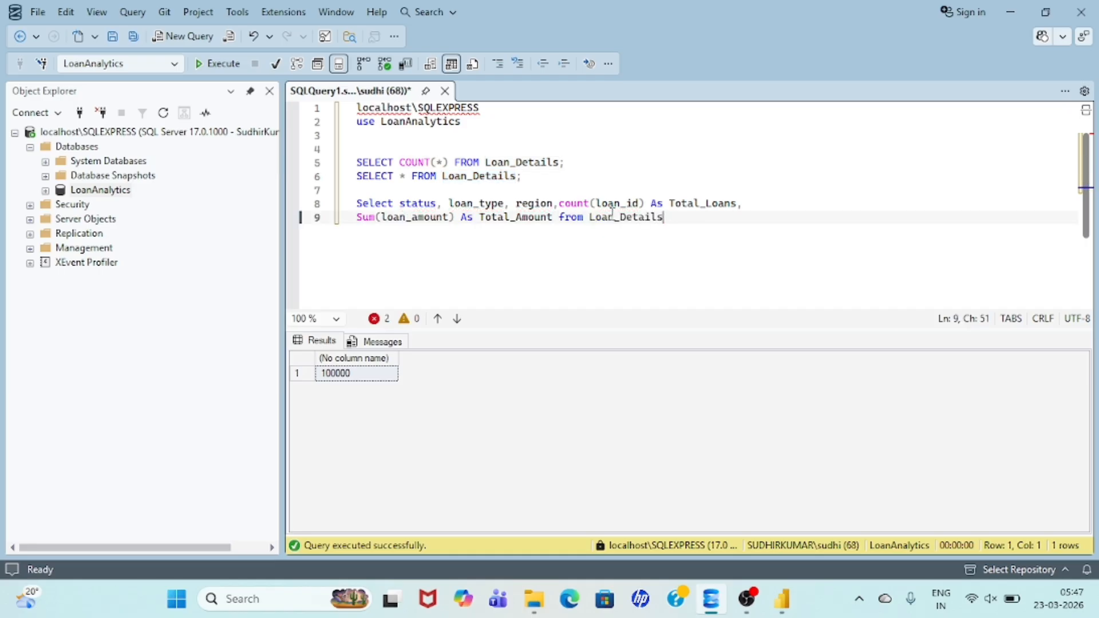
- Finish the query with a group by clause on status, loan_type and region, copied from the select list, ending with a semicolon
type("group by")
left_click(401, 204)
left_click_drag(401, 203, 554, 205)
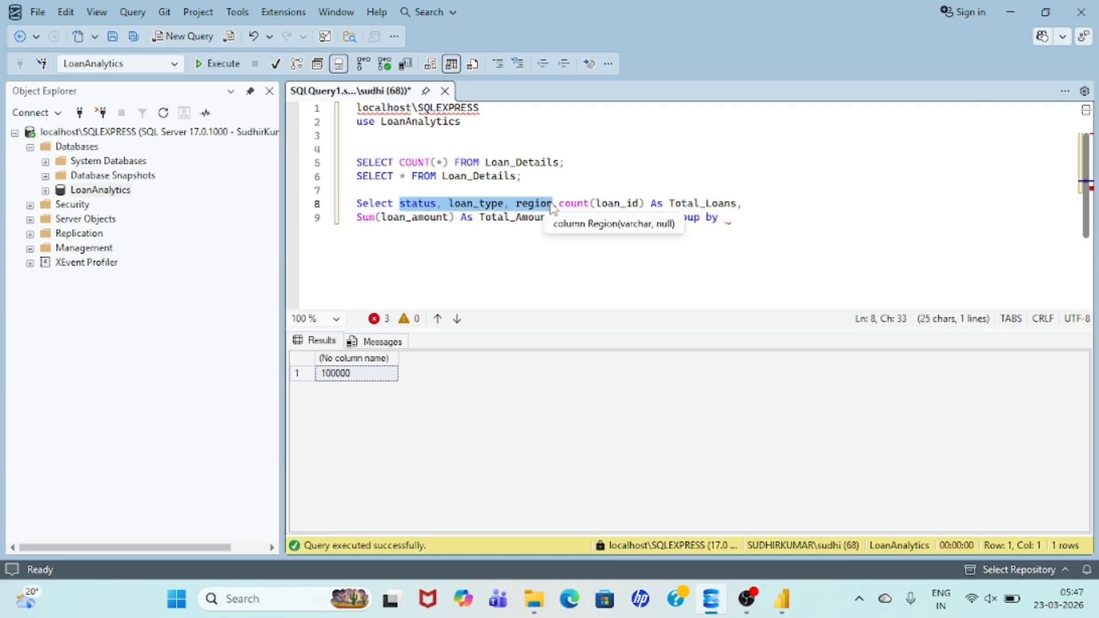
key("ctrl+c")
left_click(730, 221)
key("ctrl+v")
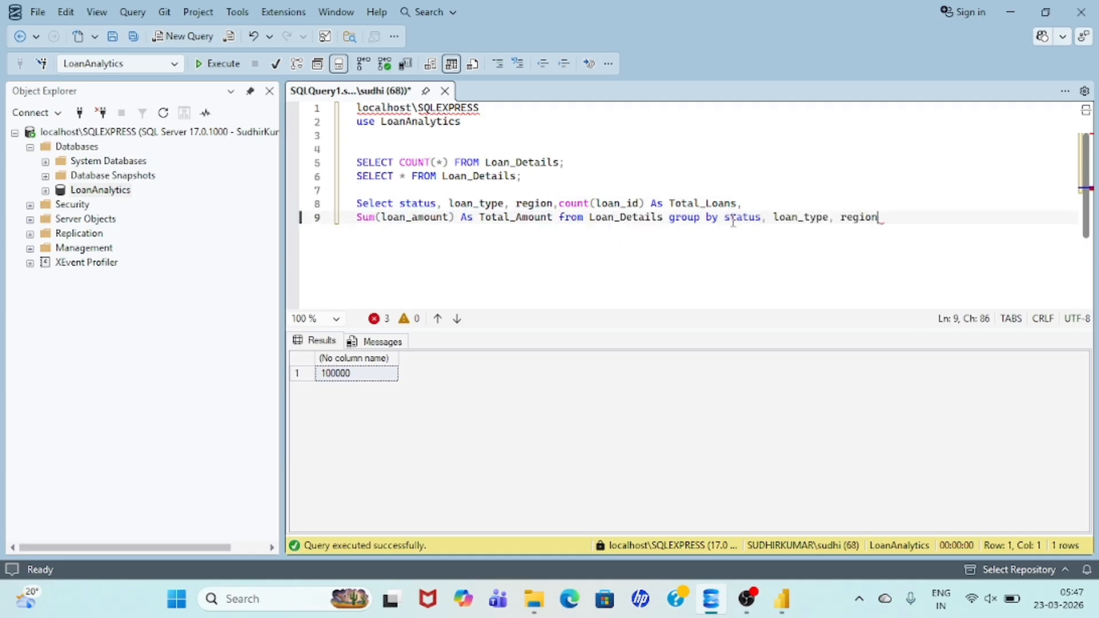
type(";")
- Run only the new grouped query and look through its result rows
left_click_drag(903, 224, 357, 190)
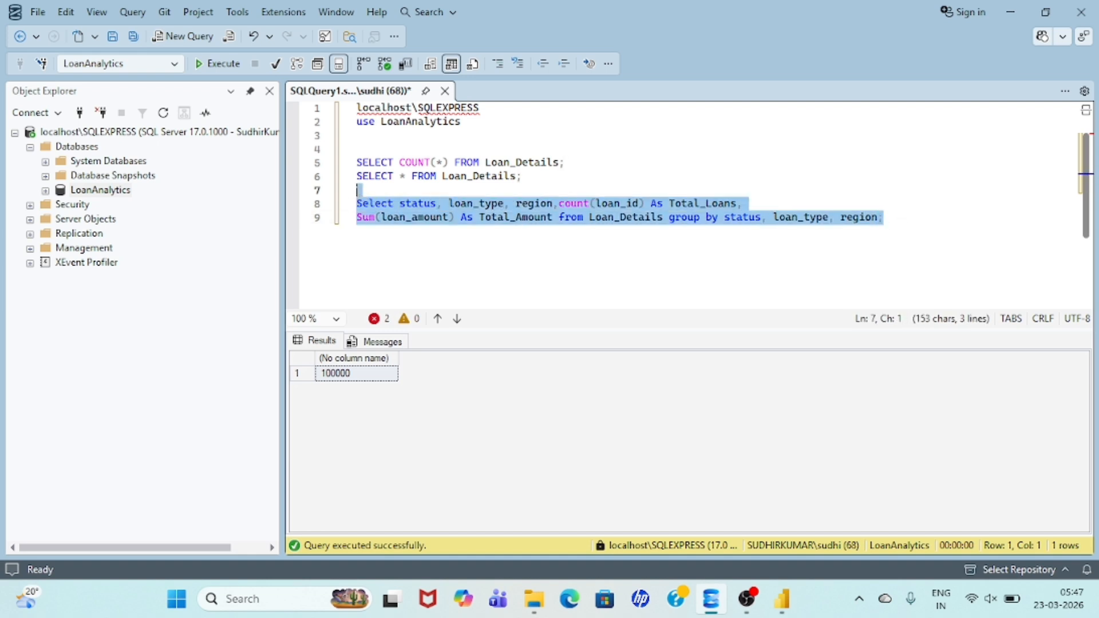
left_click(218, 63)
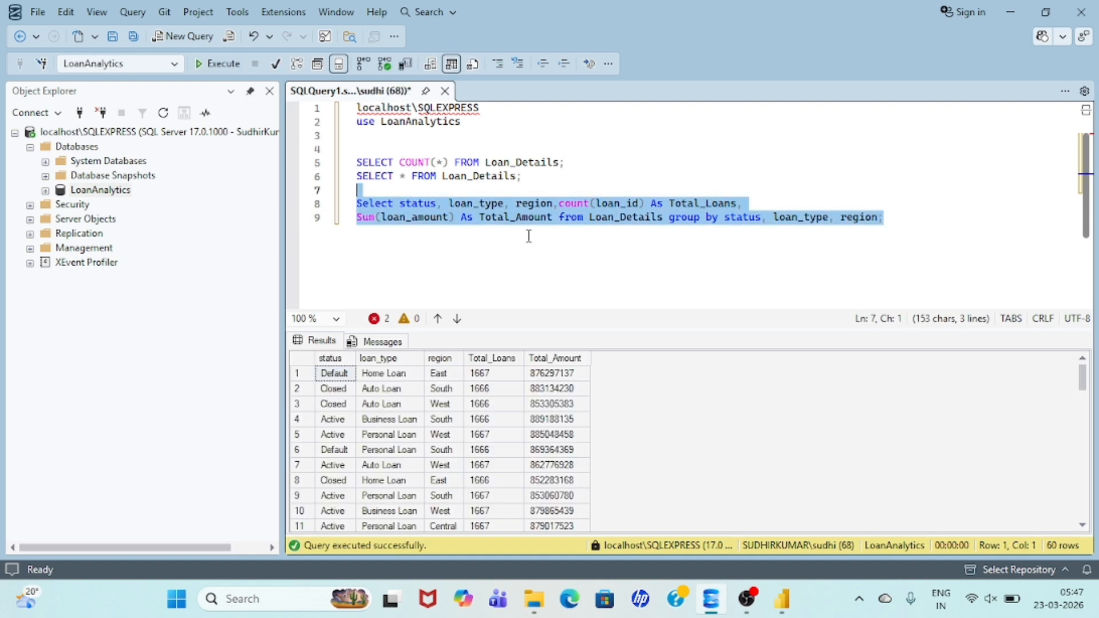
scroll(454, 435, "down", 16)
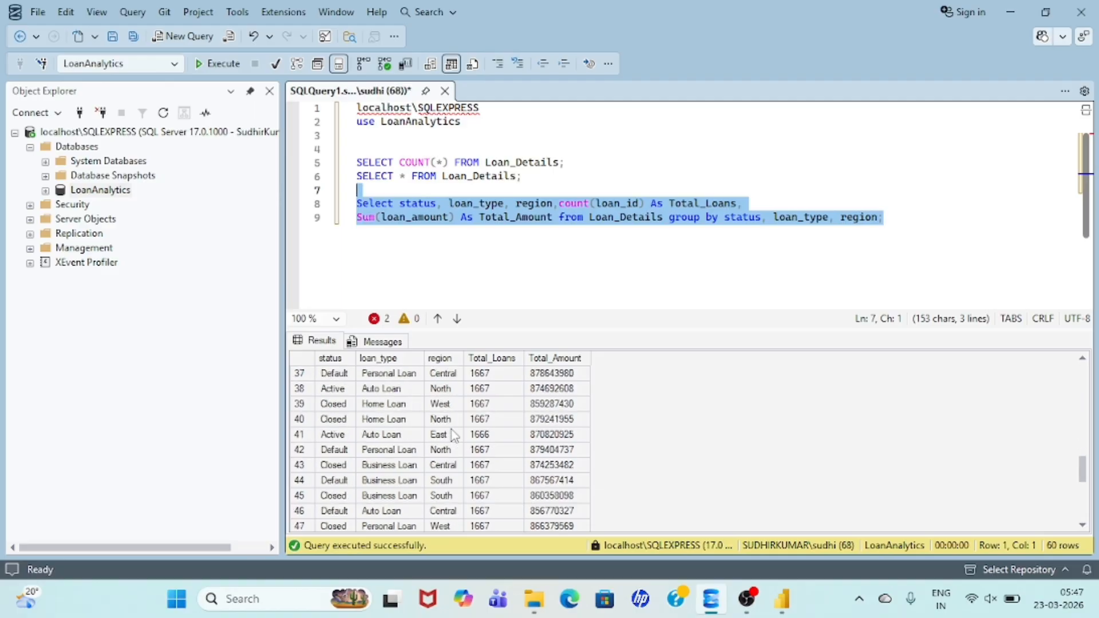
scroll(454, 437, "down", 1)
scroll(454, 435, "up", 17)
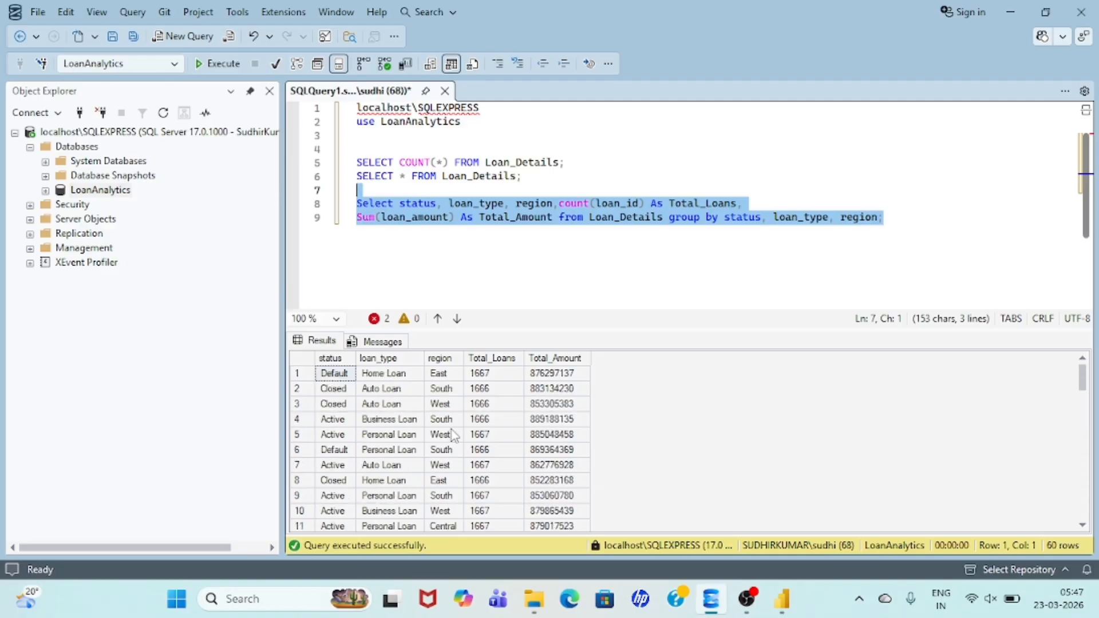
left_click(488, 256)
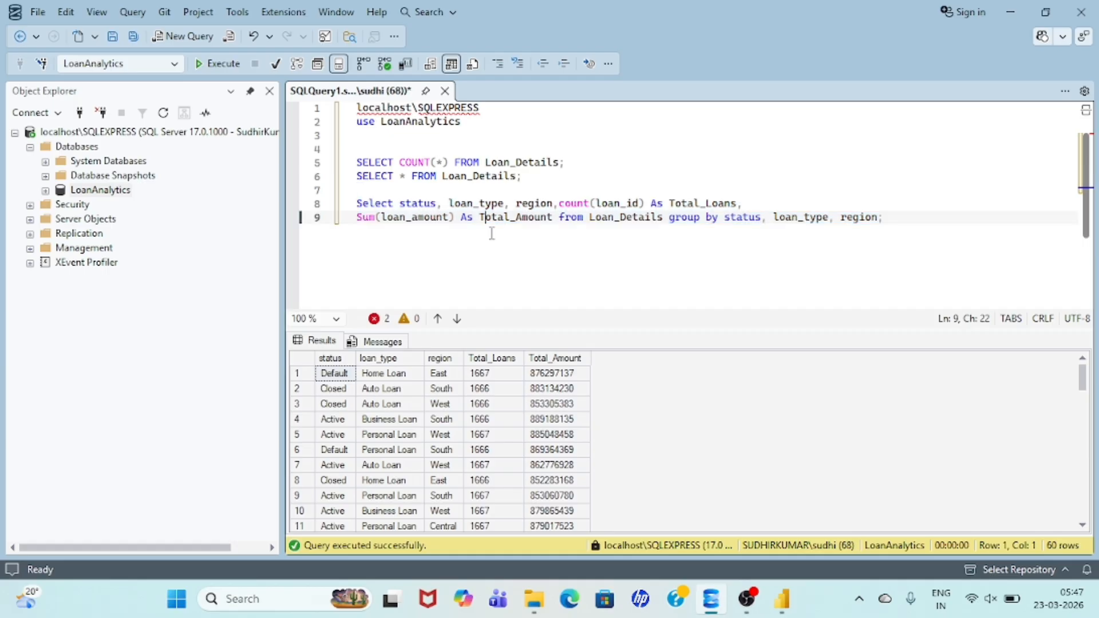
triple_click(465, 182)
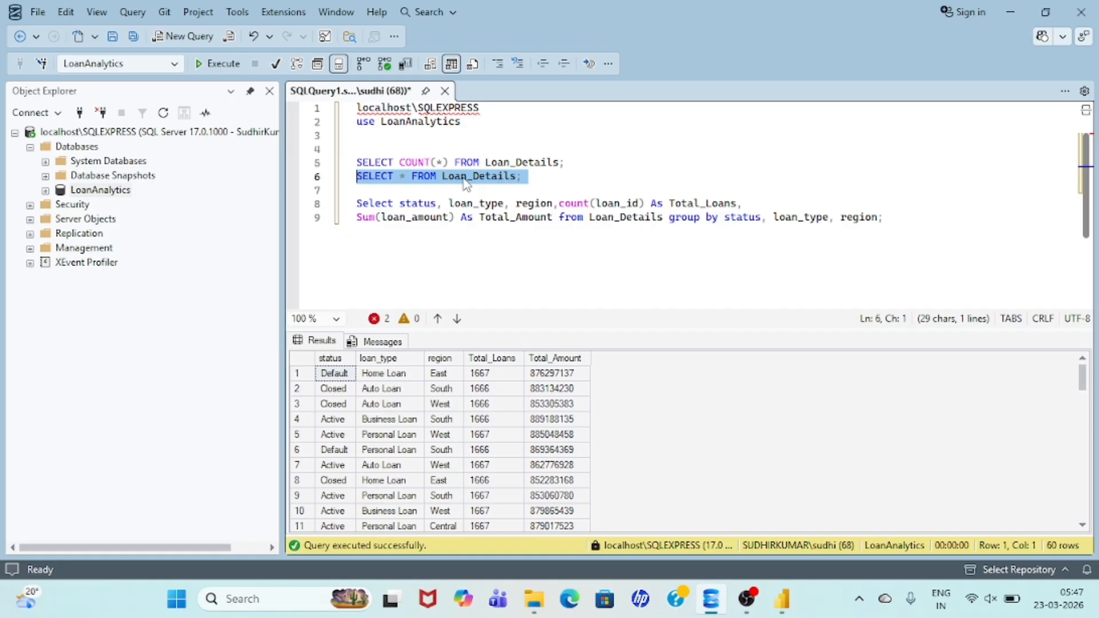
left_click(343, 204)
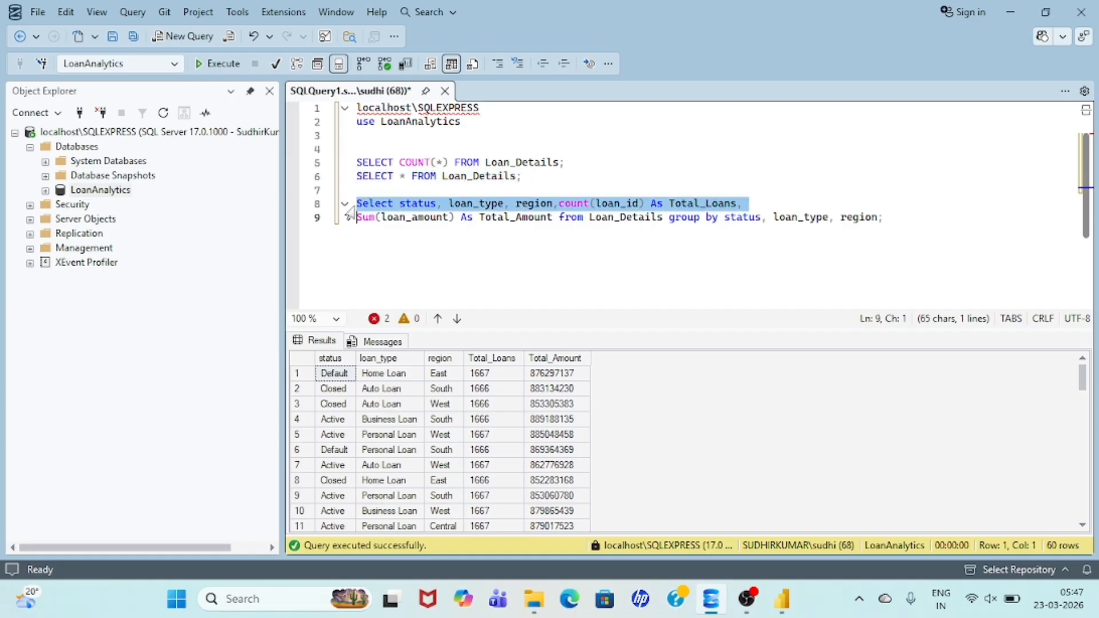
key("End")
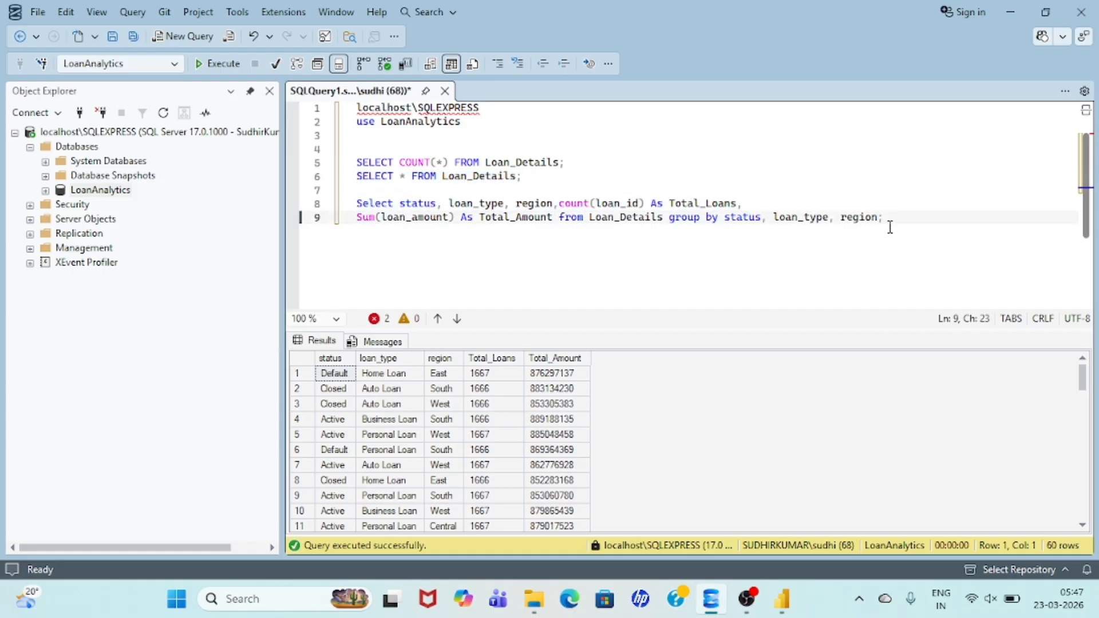
left_click_drag(892, 225, 347, 210)
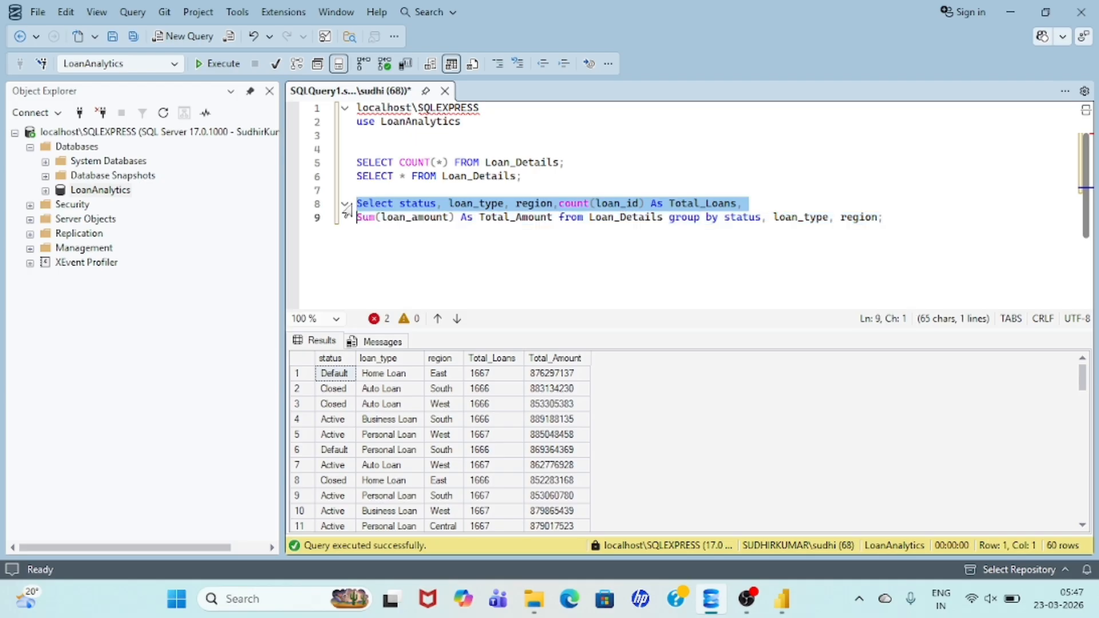
left_click(527, 191)
- Recapitalise the select-list columns as Region, Status and loan_Type, and rerun only the grouped query
left_click(522, 203)
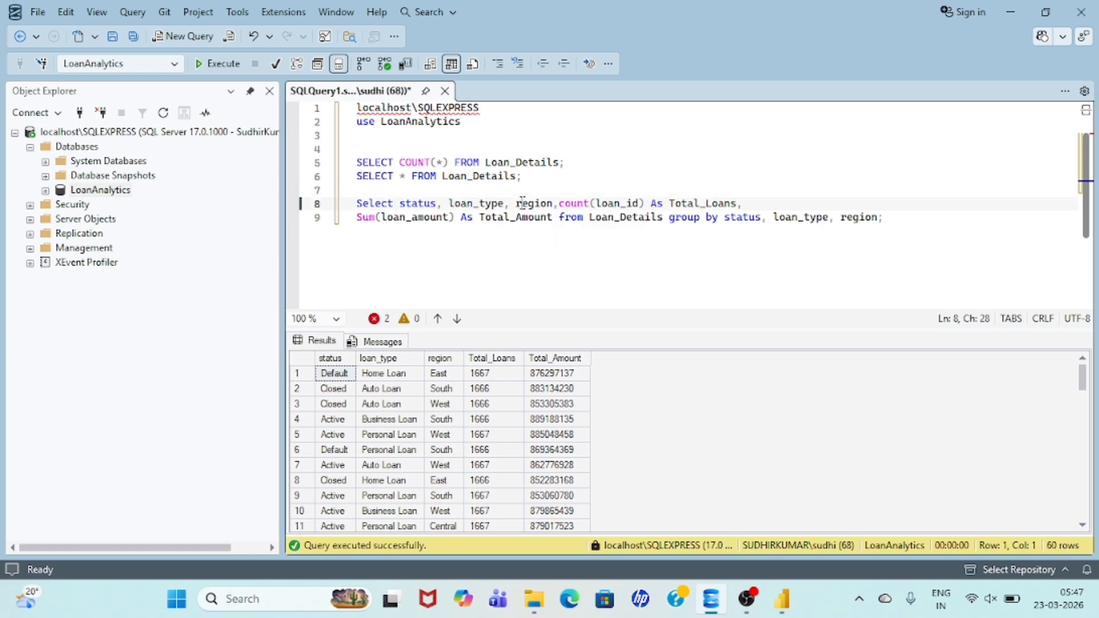
key("BackSpace")
type("R")
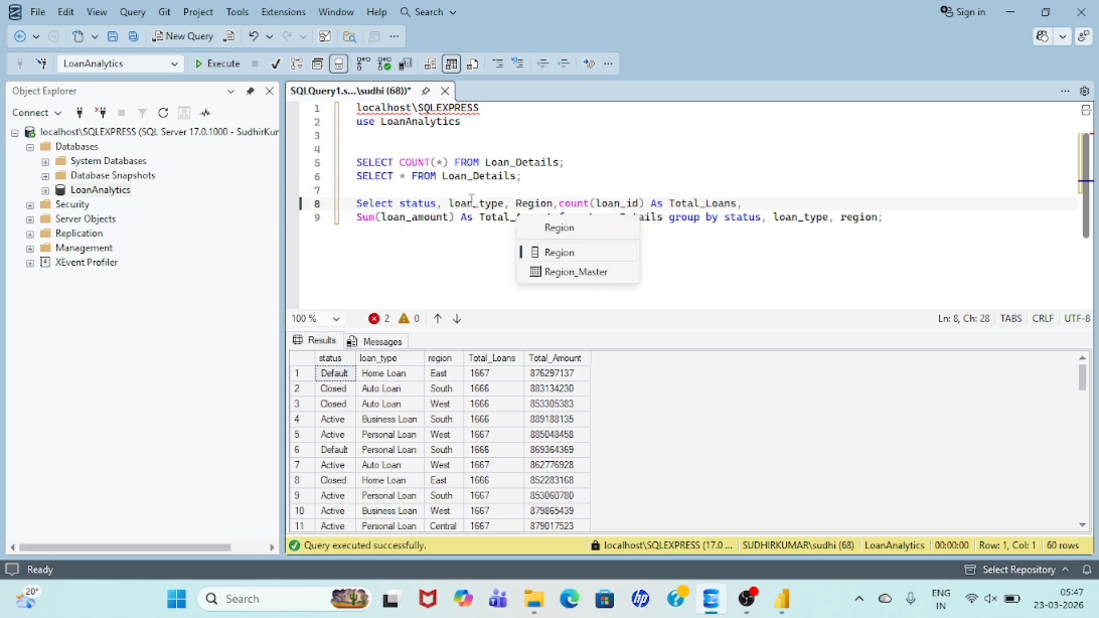
left_click(406, 205)
key("BackSpace")
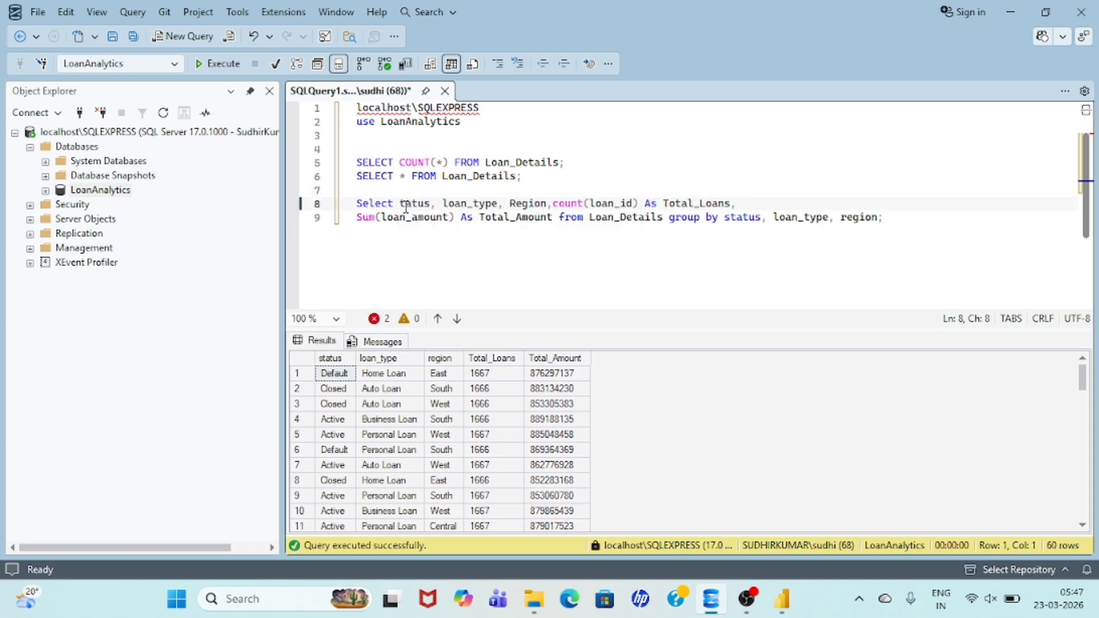
type("S")
key("Escape")
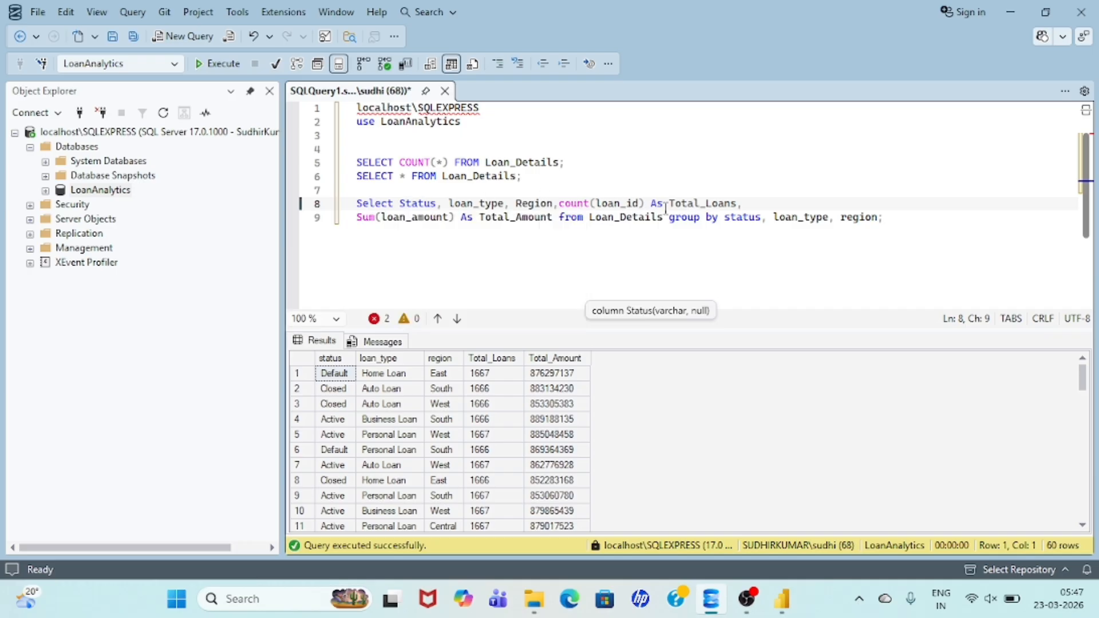
left_click(485, 205)
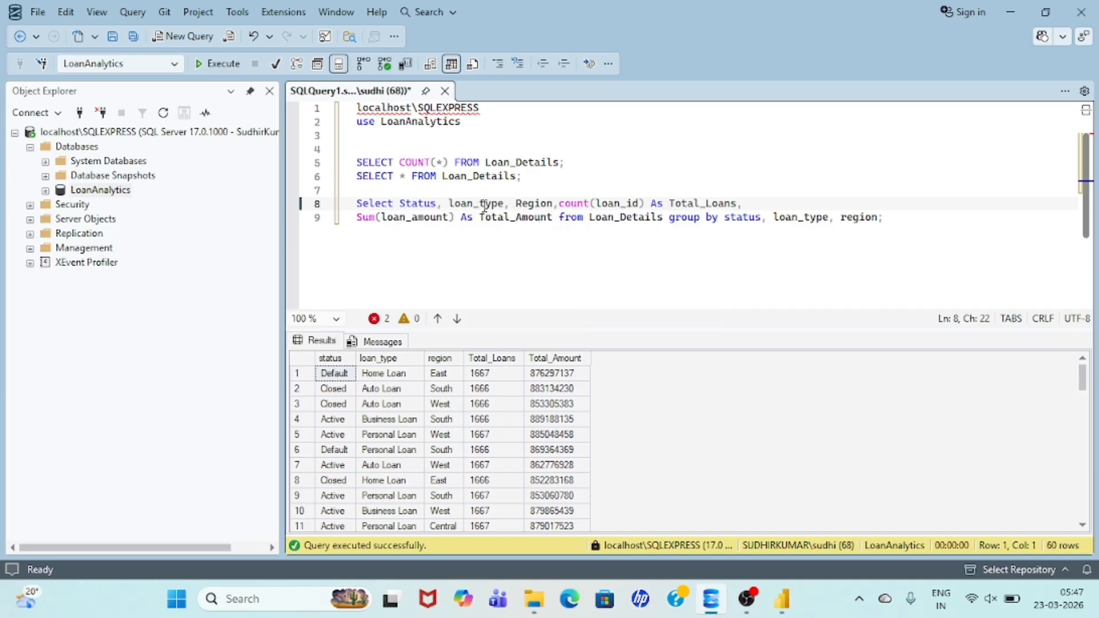
key("BackSpace")
type("T")
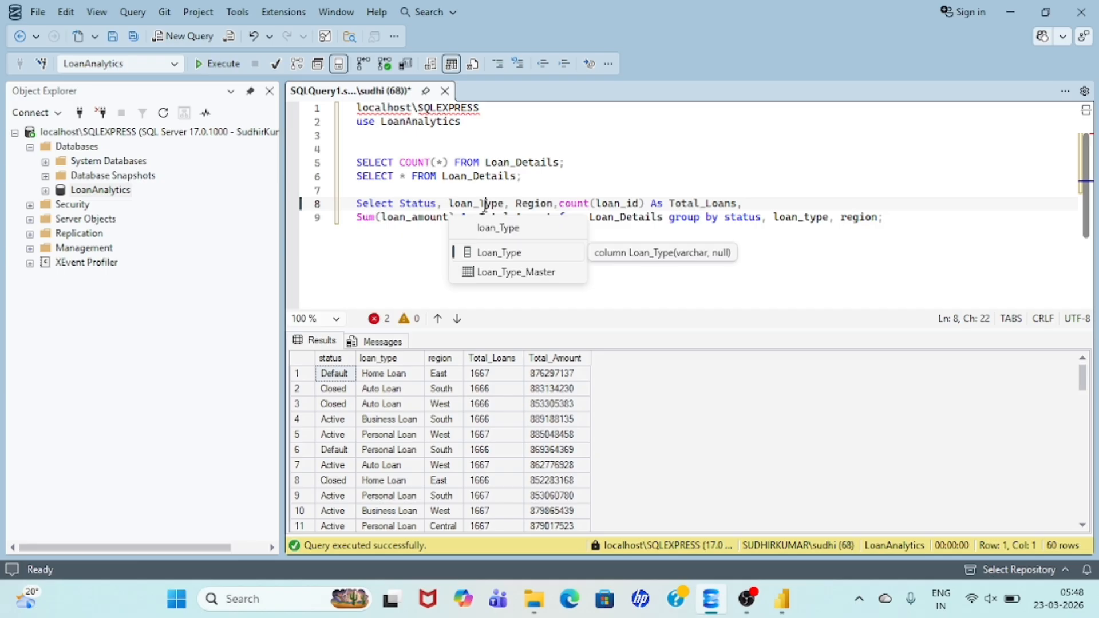
left_click_drag(885, 217, 324, 201)
left_click(216, 64)
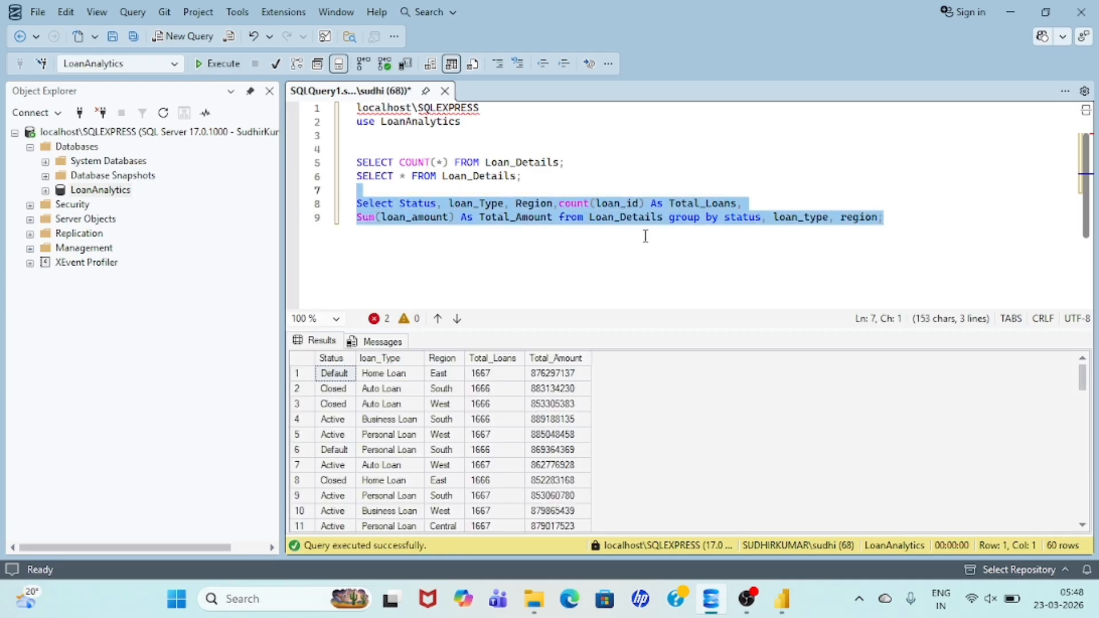
- Copy the grouped query, switch to Power BI Desktop, and replace the SQL statement in the SQL Server database dialog with it
left_click(564, 218)
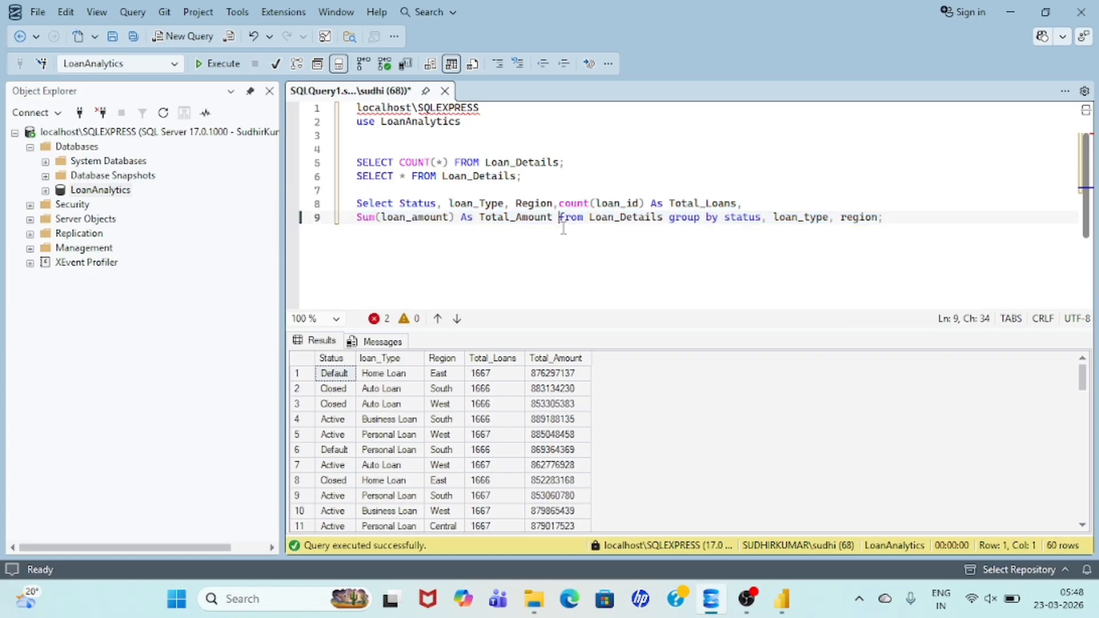
left_click_drag(886, 222, 357, 204)
key("ctrl+c")
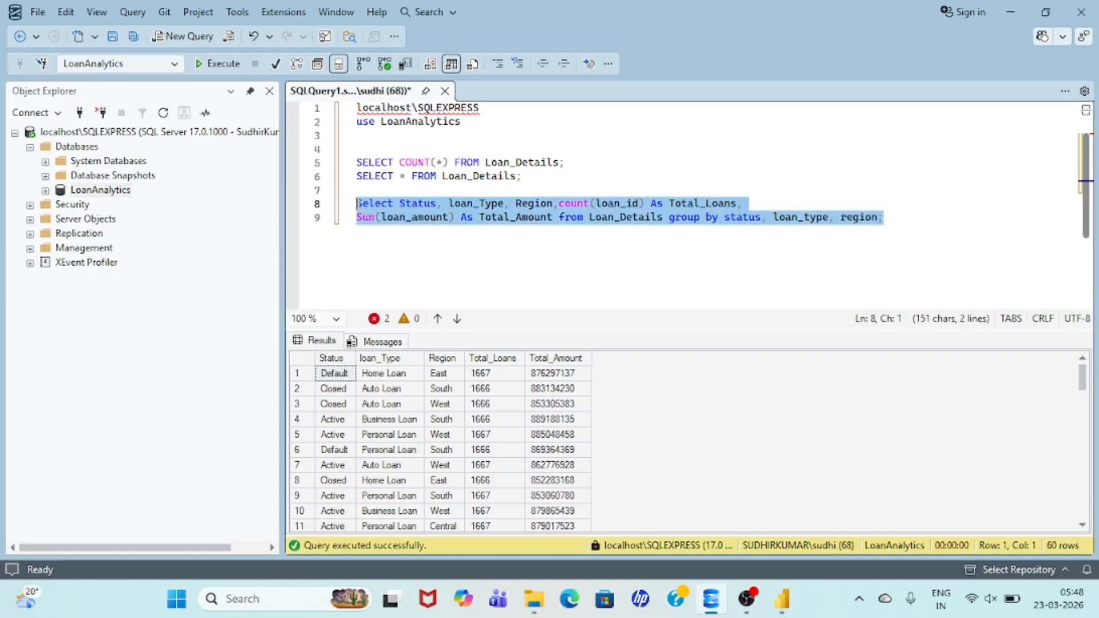
left_click(782, 599)
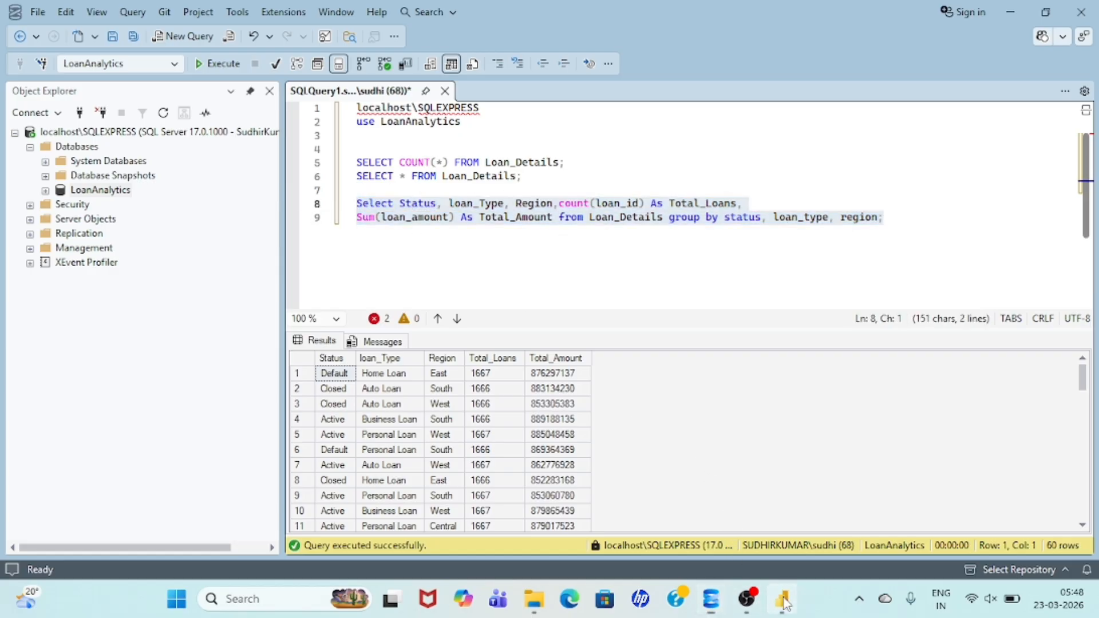
triple_click(362, 336)
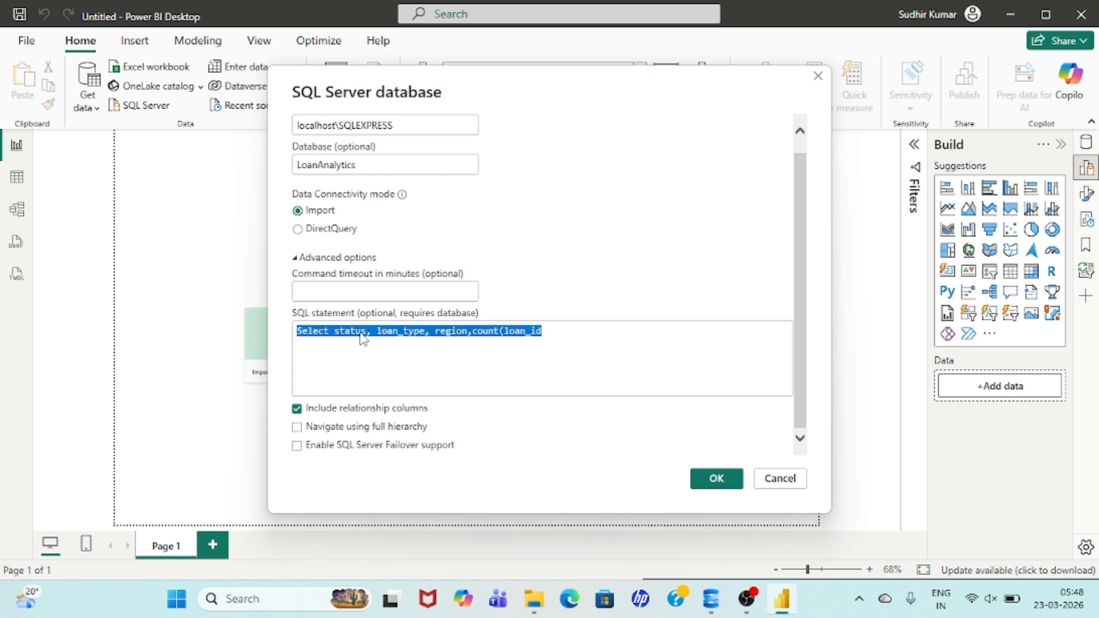
key("BackSpace")
key("ctrl+v")
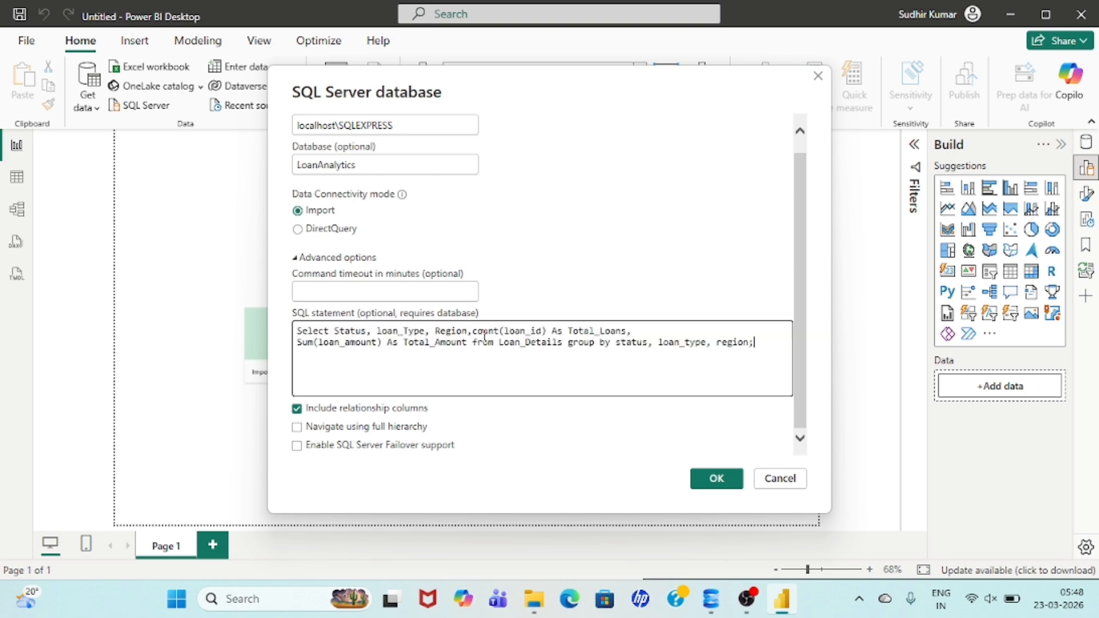
- Accept the SQL Server connection settings, load the query's data into the model, and look over the fields of Query1
left_click(716, 480)
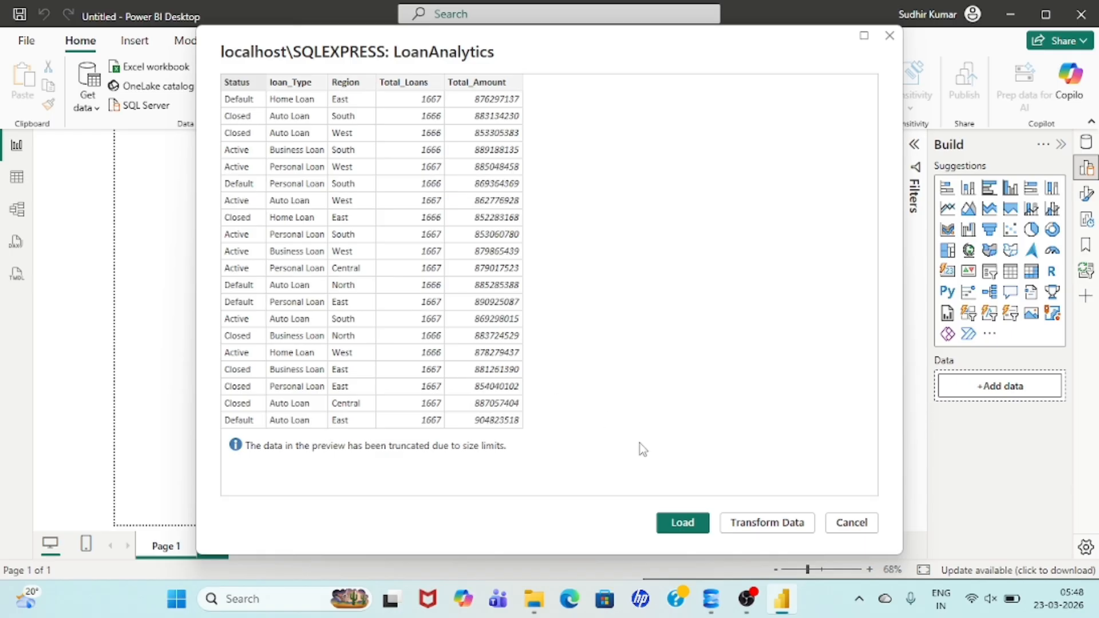
left_click(683, 524)
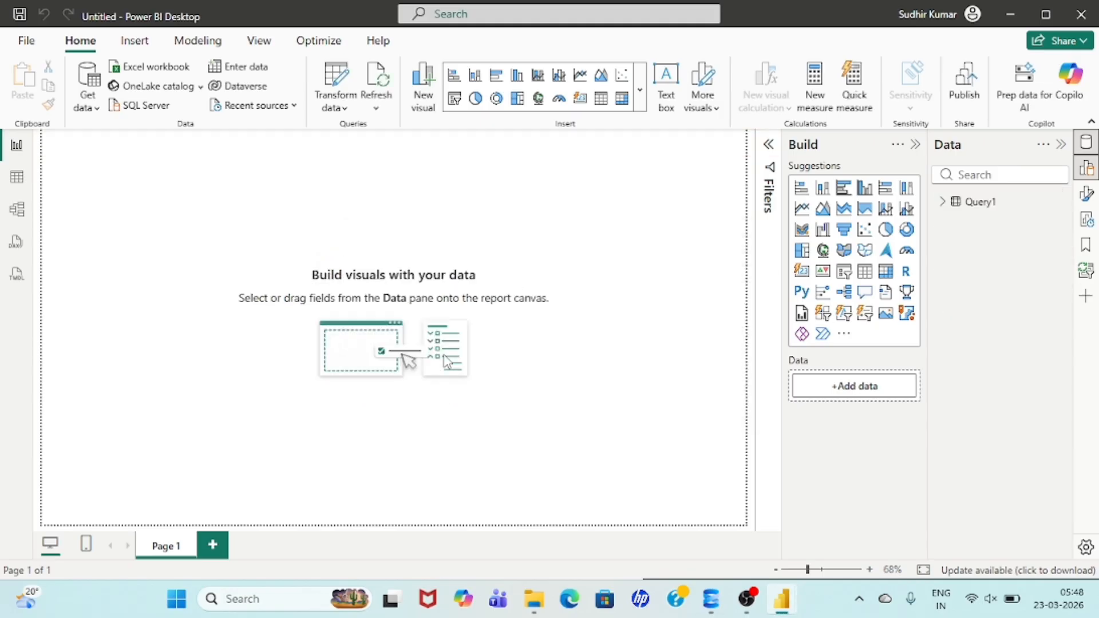
left_click(944, 203)
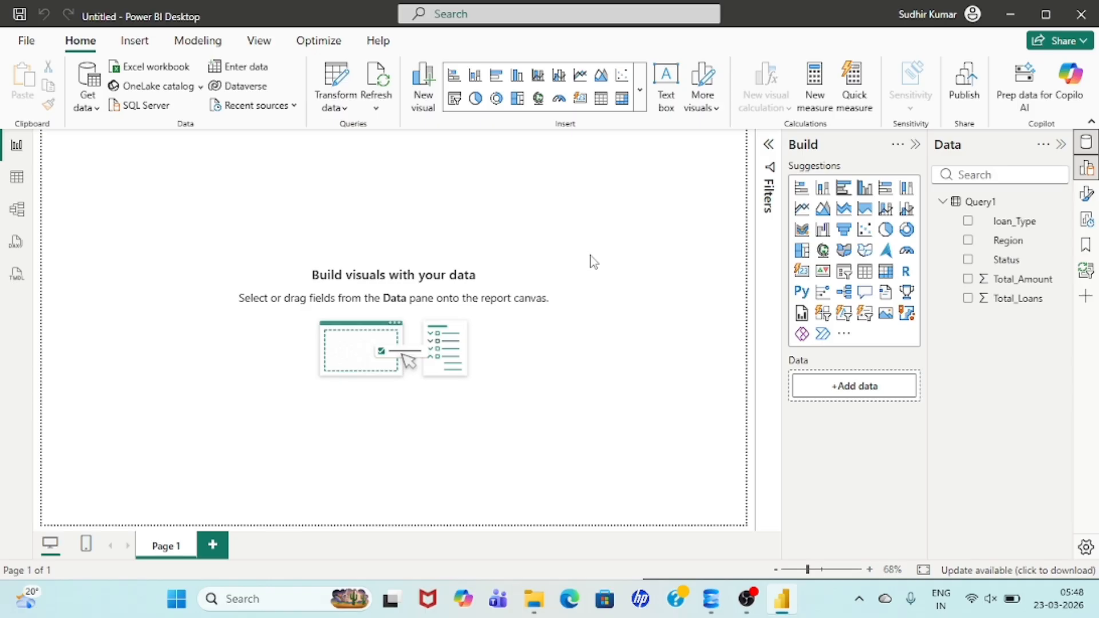
left_click(942, 202)
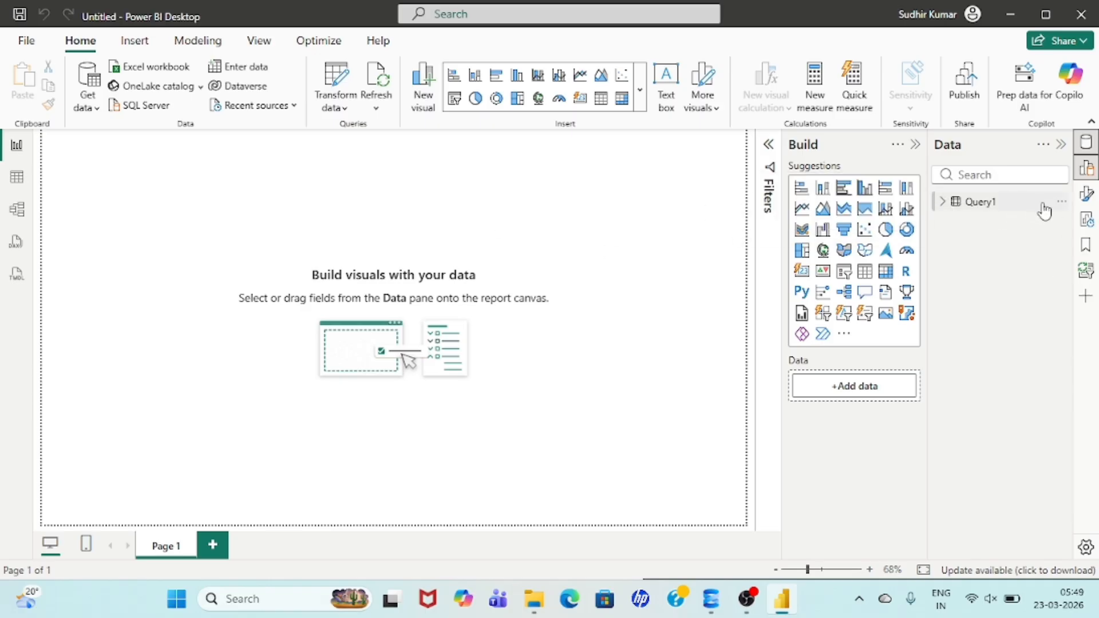
- Rename the Query1 table to Loan_Details and check its list of fields
right_click(1062, 211)
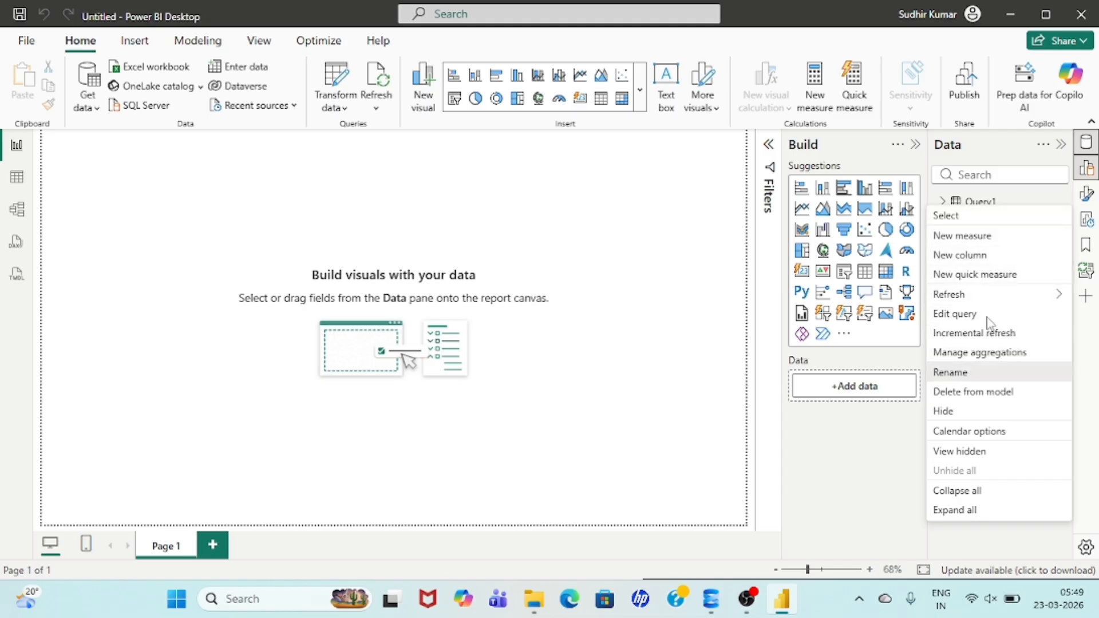
left_click(971, 373)
type("Loan")
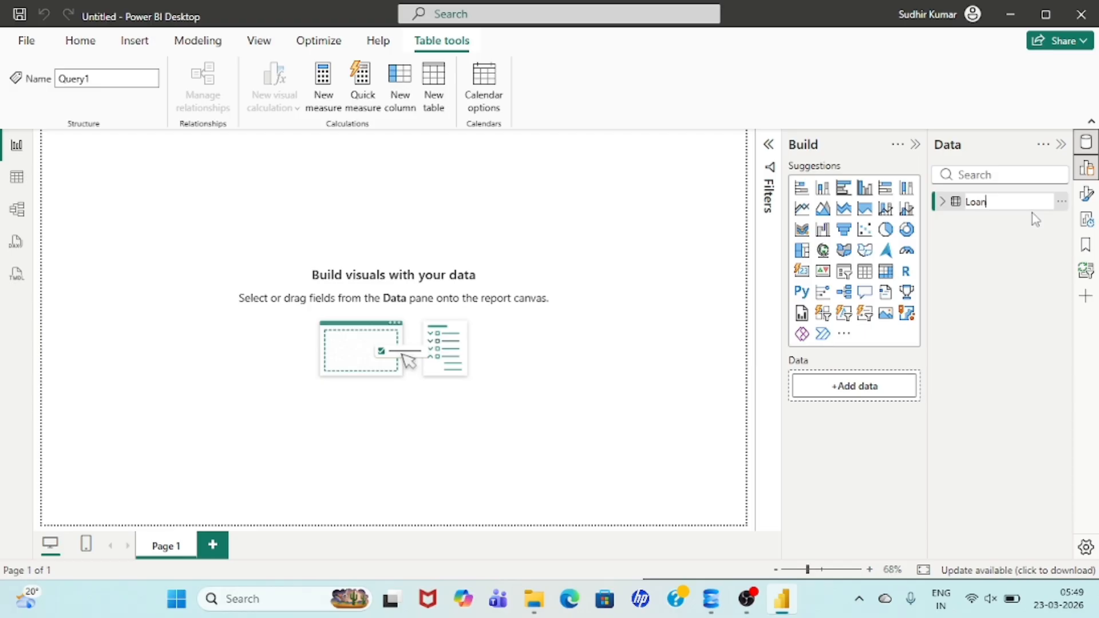
type("_Details")
key("Return")
left_click(944, 202)
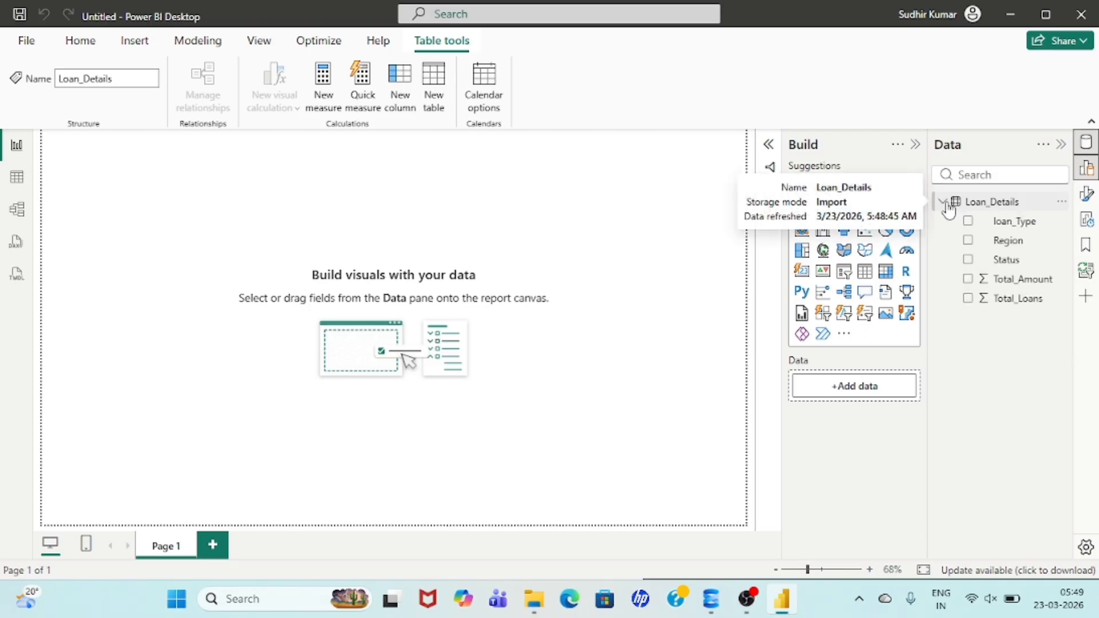
left_click(943, 203)
left_click(642, 223)
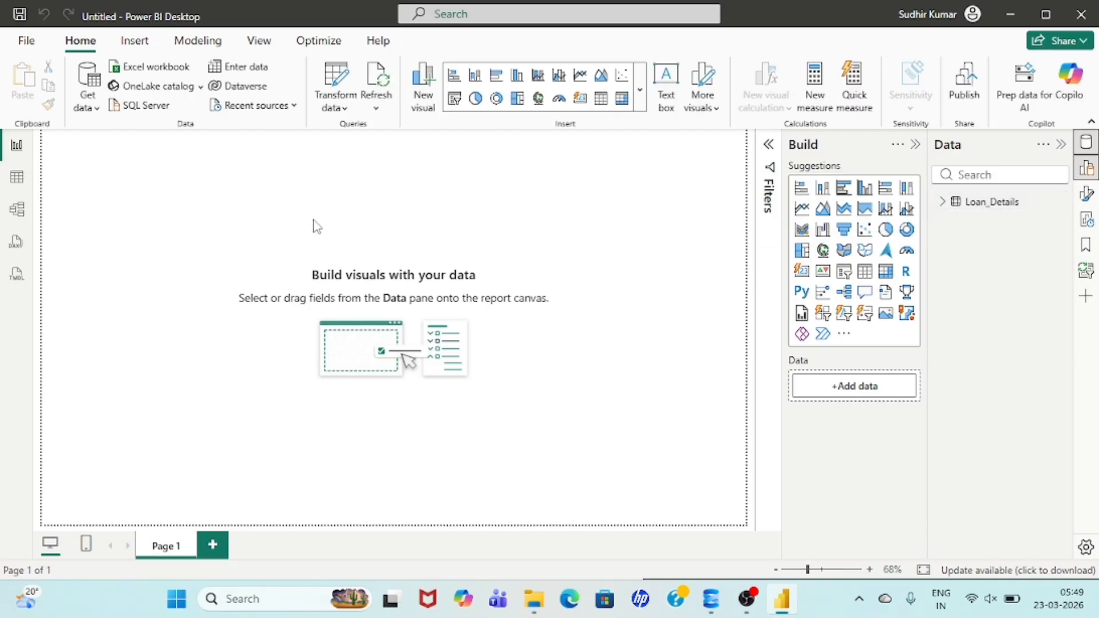
- Import the custom theme file SQL Power BI Premium Dark Theme.Json into the report and hide the Filters pane
left_click(261, 41)
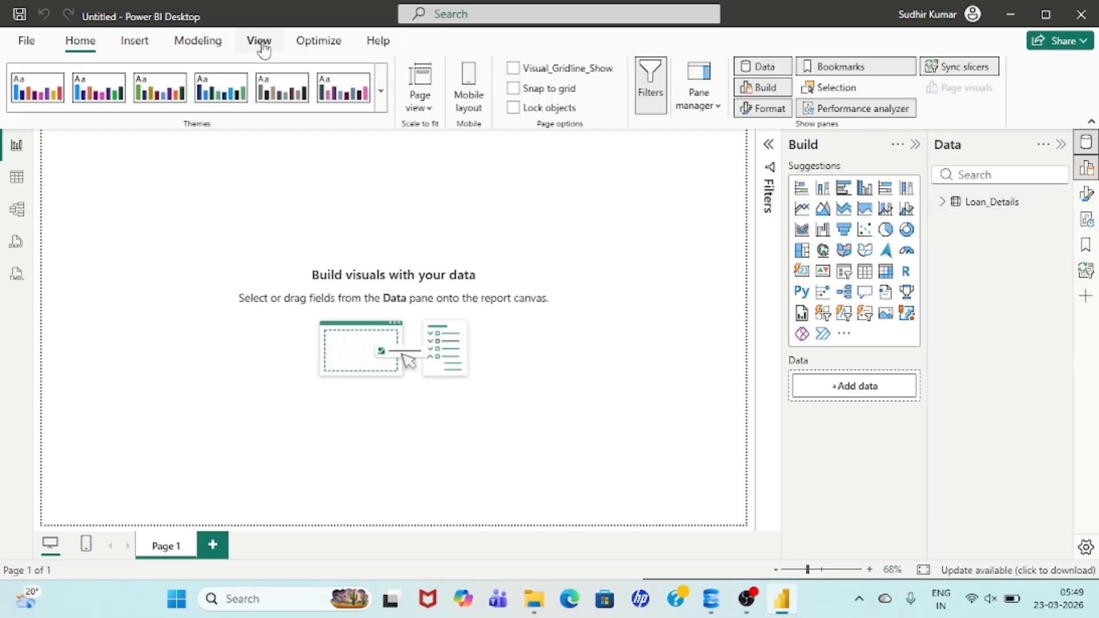
left_click(381, 92)
scroll(229, 344, "down", 10)
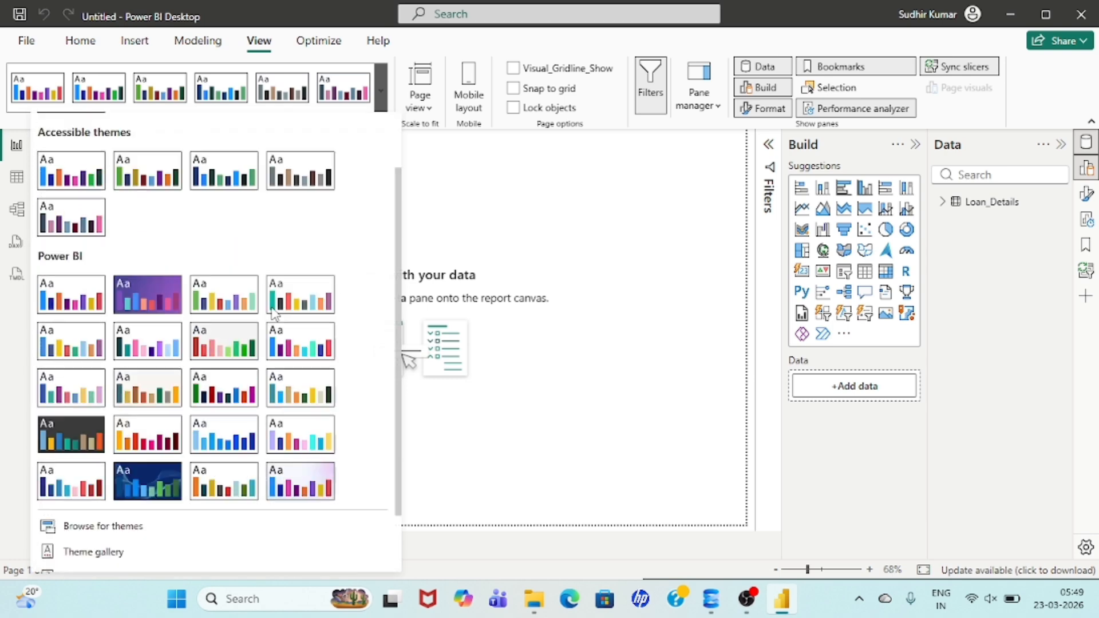
left_click(121, 456)
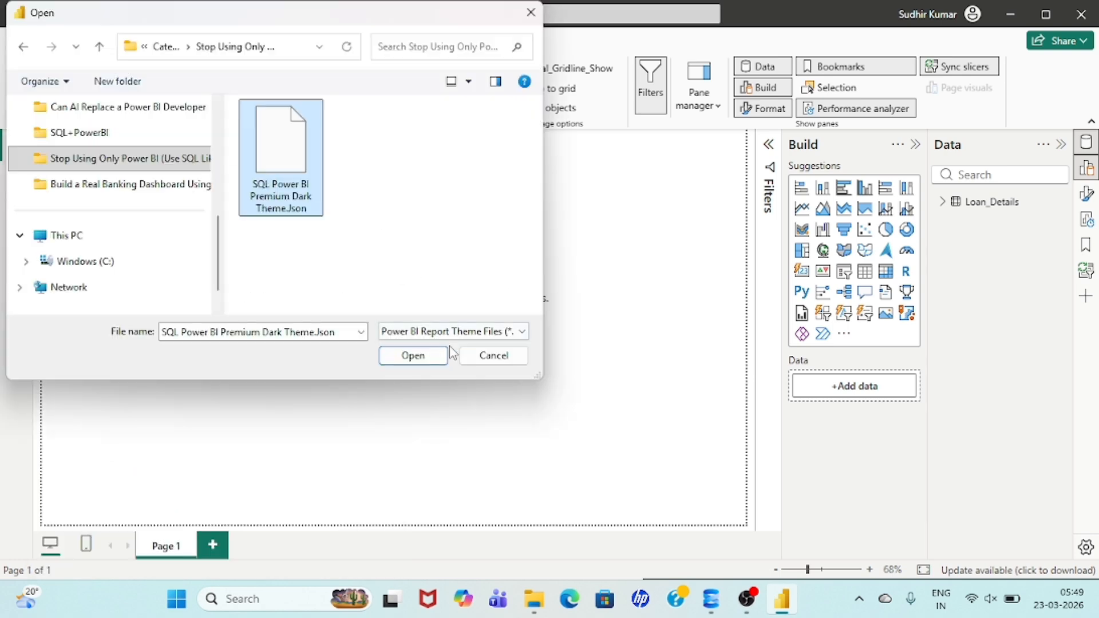
left_click(412, 357)
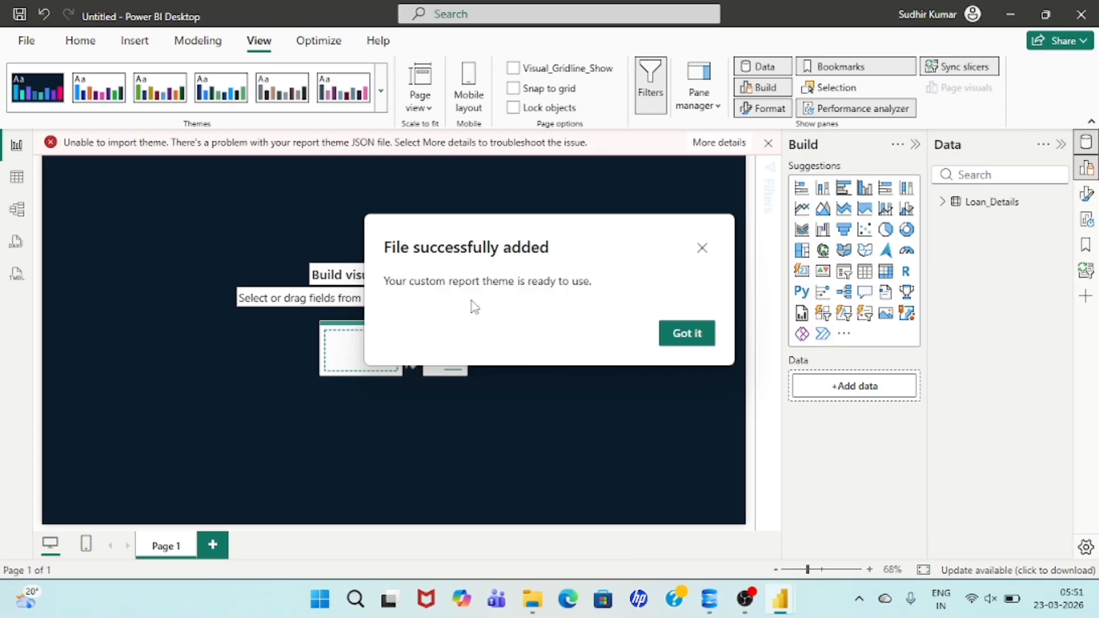
left_click(687, 335)
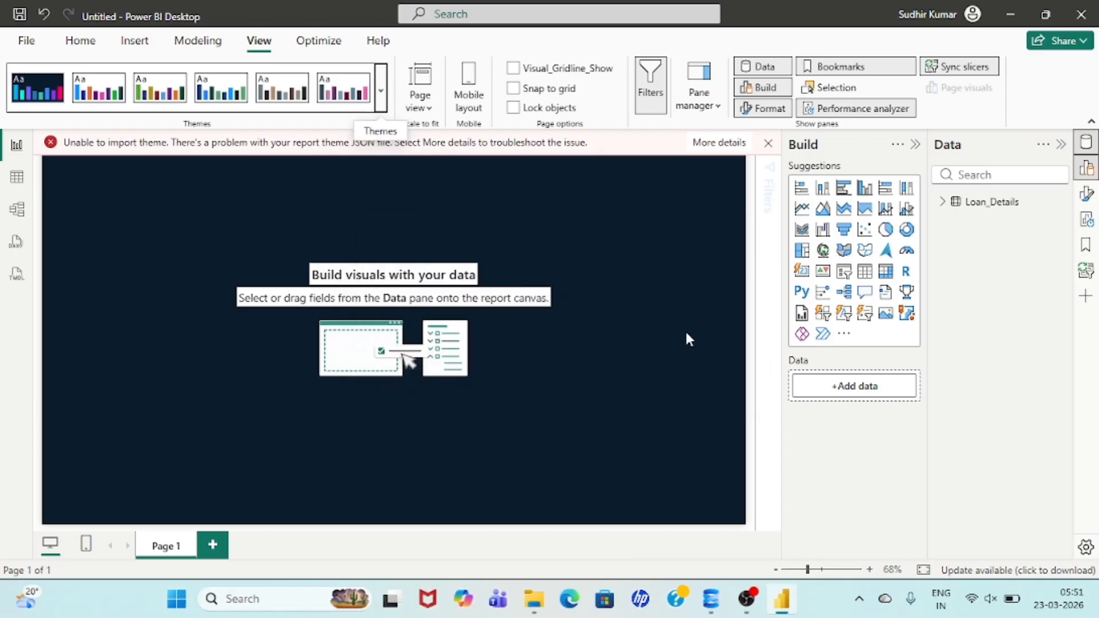
left_click(768, 142)
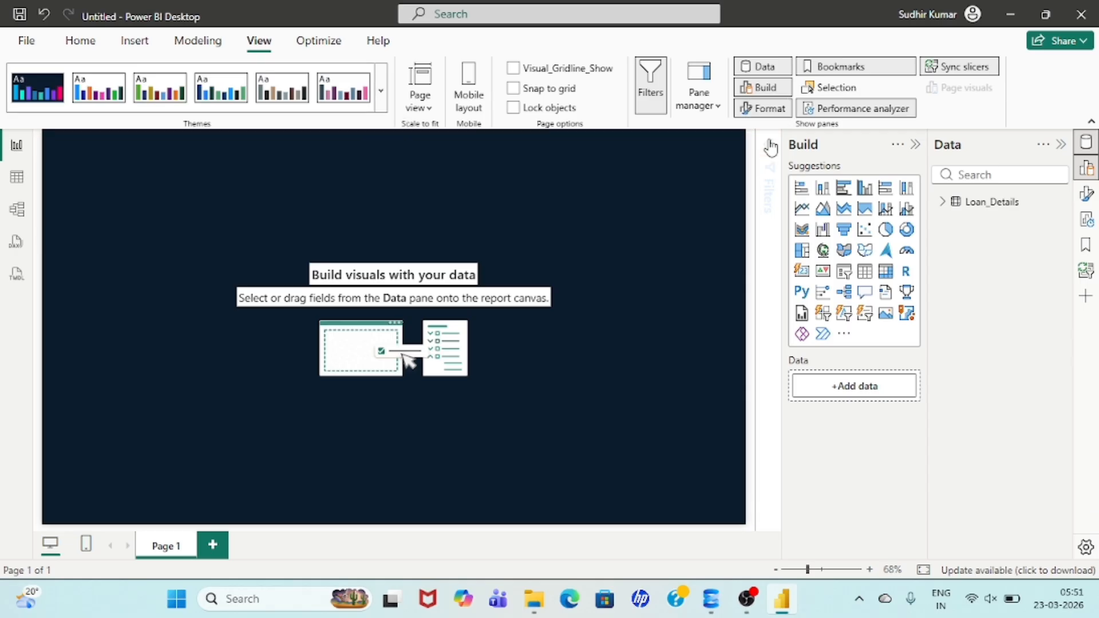
left_click(653, 97)
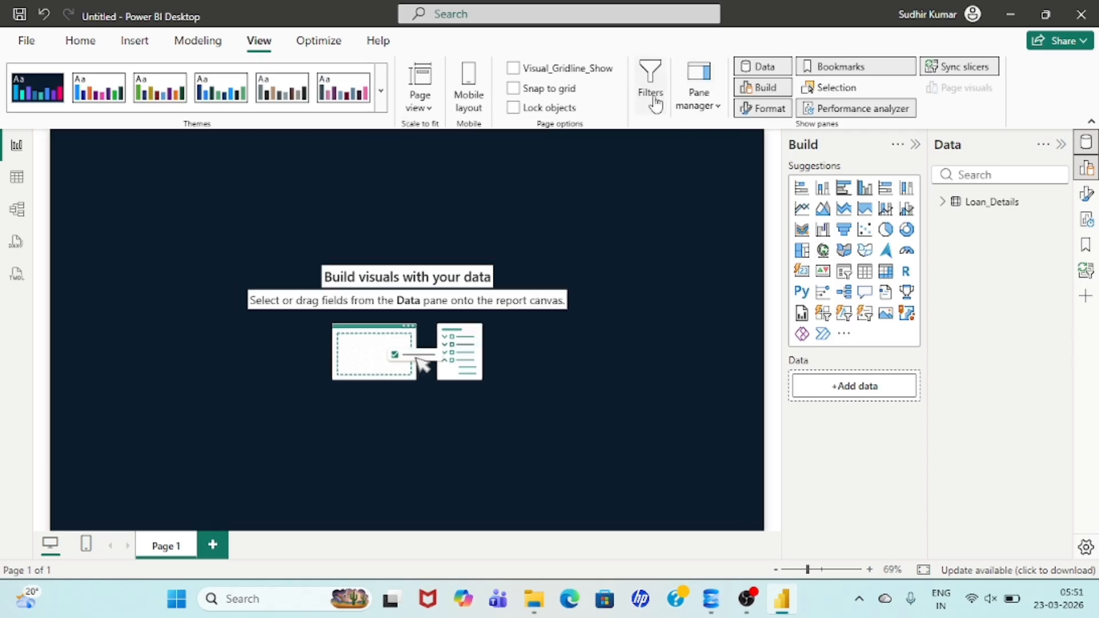
- Create an empty table named dax_calculation by entering data manually, and load it into the model
left_click(81, 40)
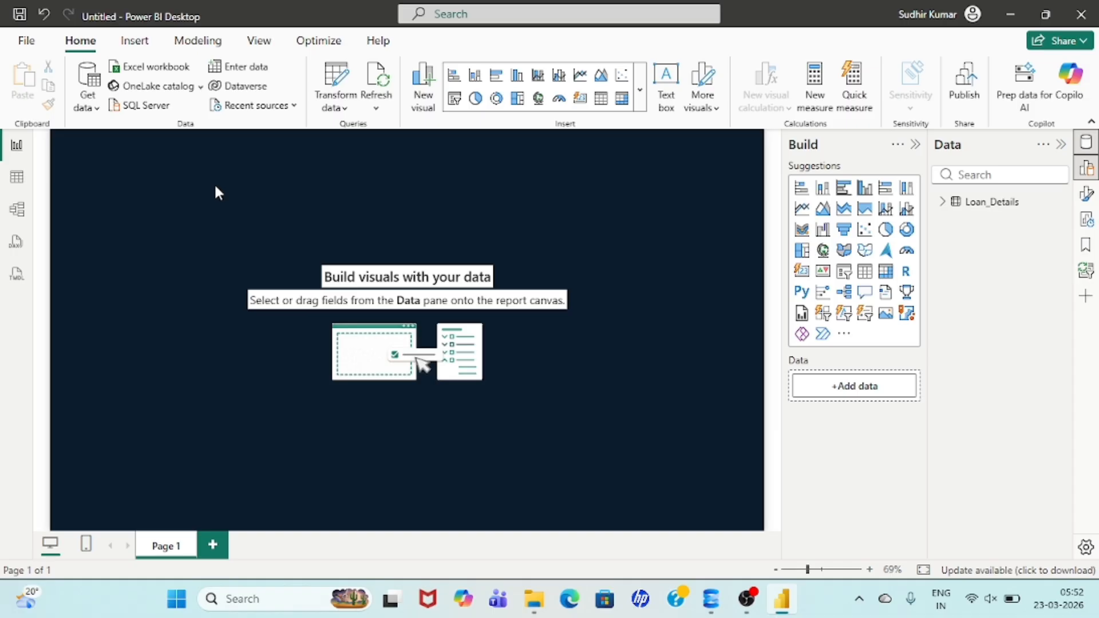
left_click(245, 74)
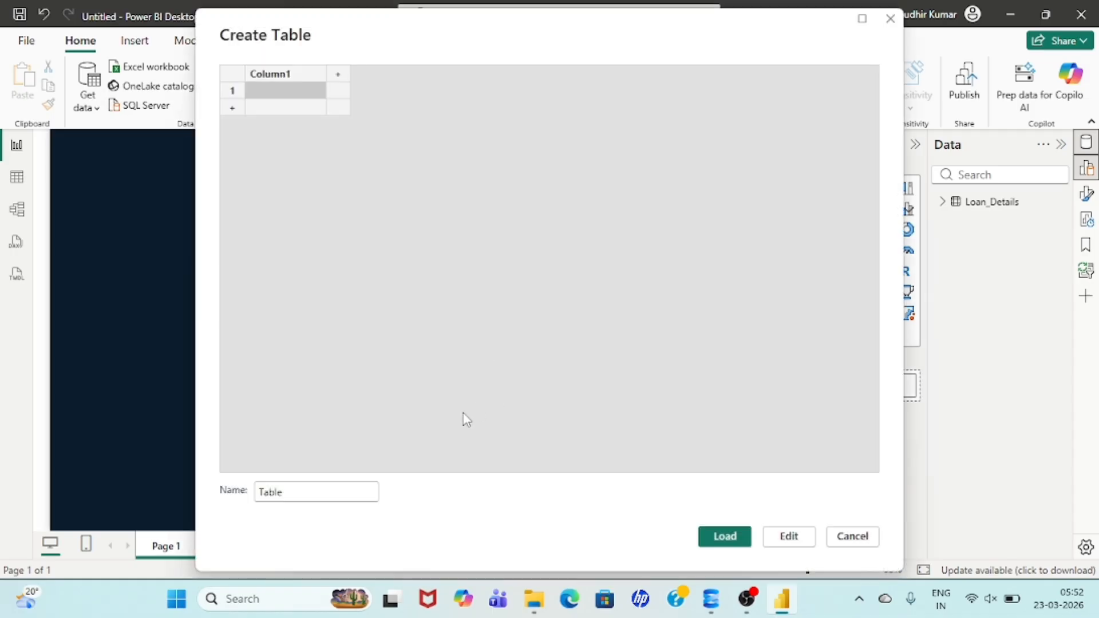
left_click(309, 498)
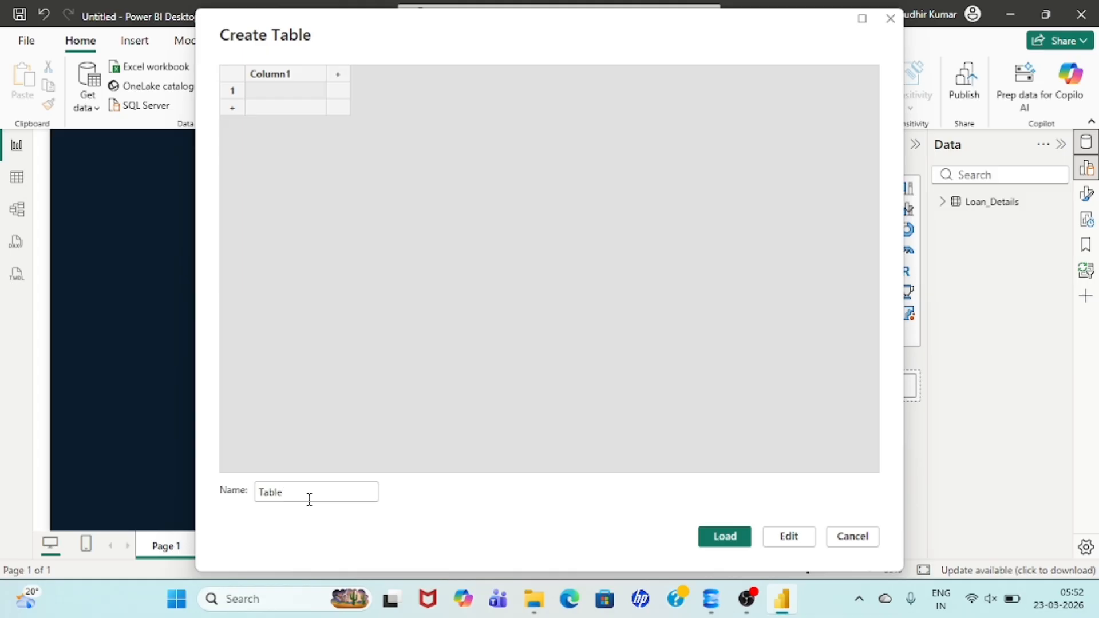
key("Left")
key("Left")
key("Left")
key("Left")
key("Left")
type("dax")
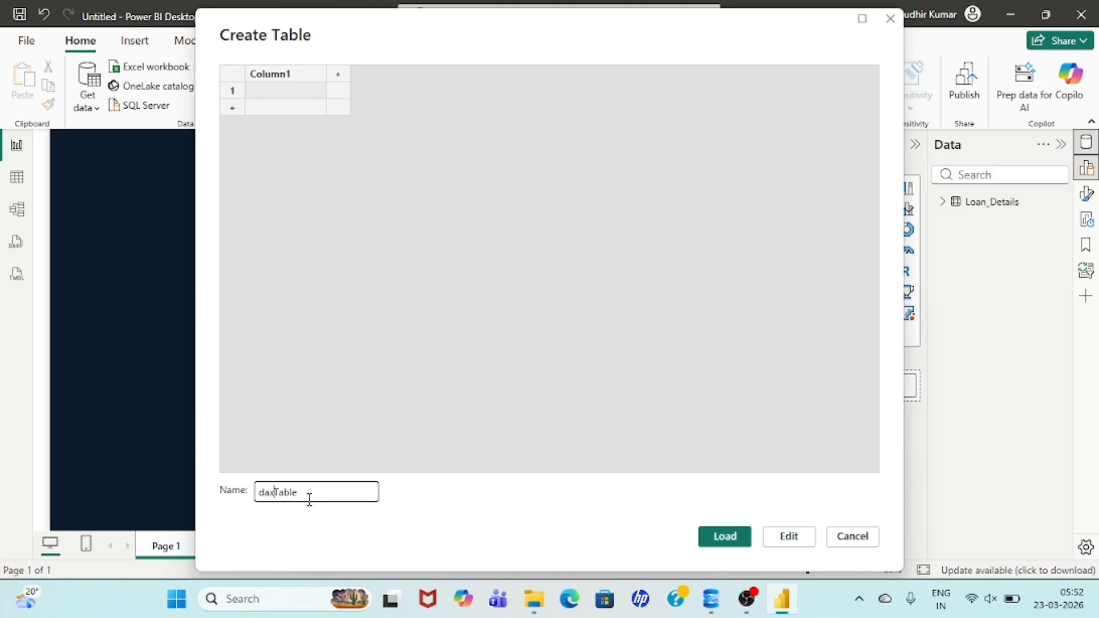
type("_calculation")
key("Delete")
key("Delete")
key("Delete")
key("Delete")
key("Return")
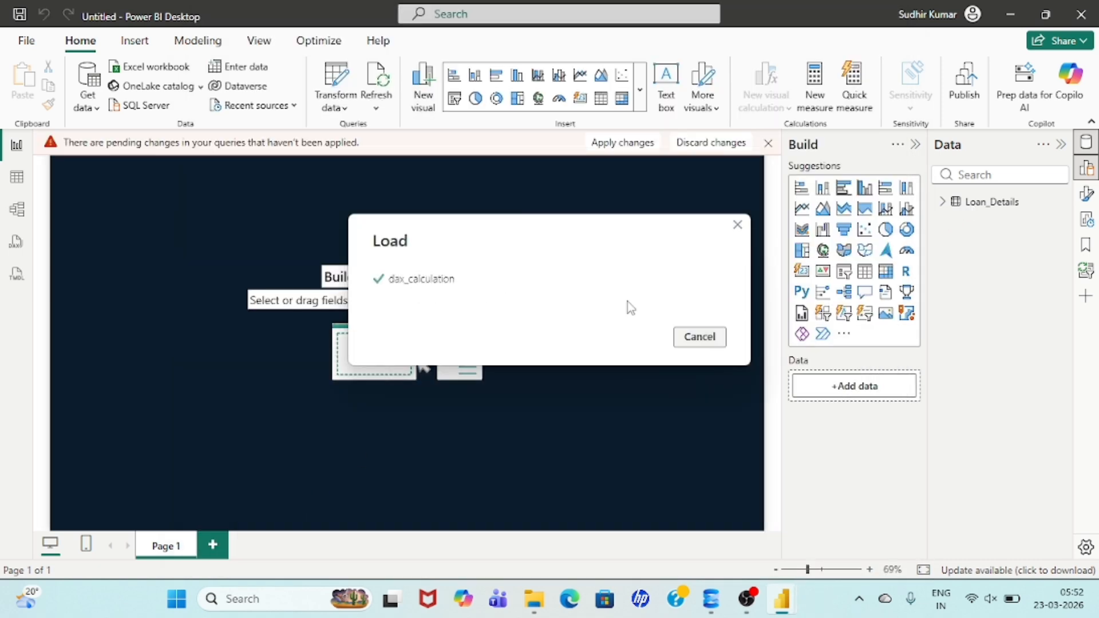
- Add a measure to the dax_calculation table: Total loans=SUM(Loan_Details[Total_Loans])
right_click(976, 206)
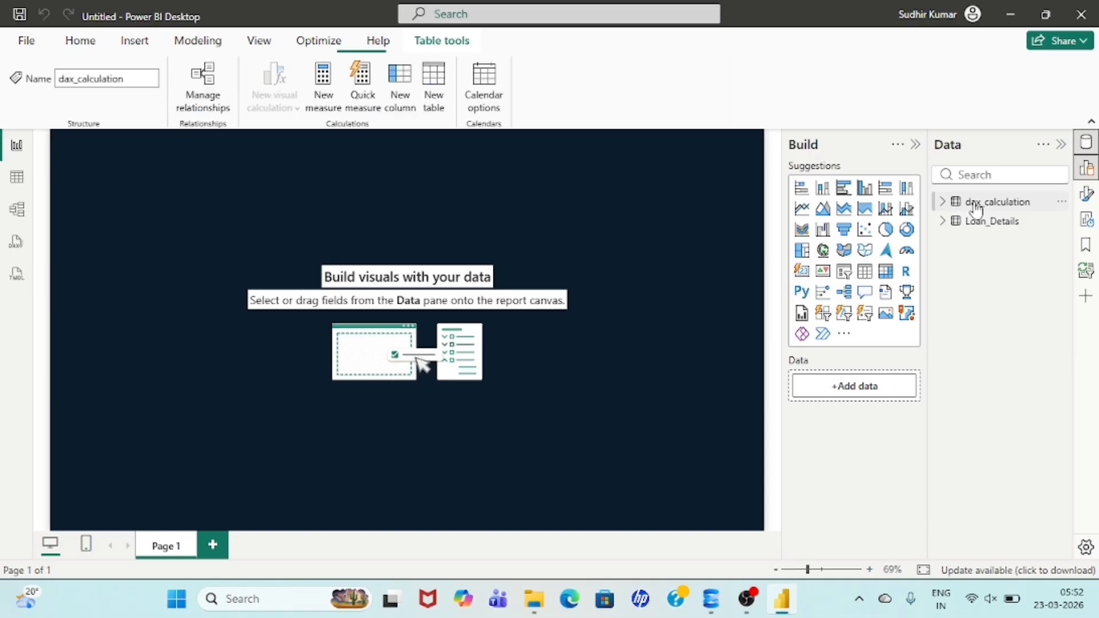
left_click(894, 233)
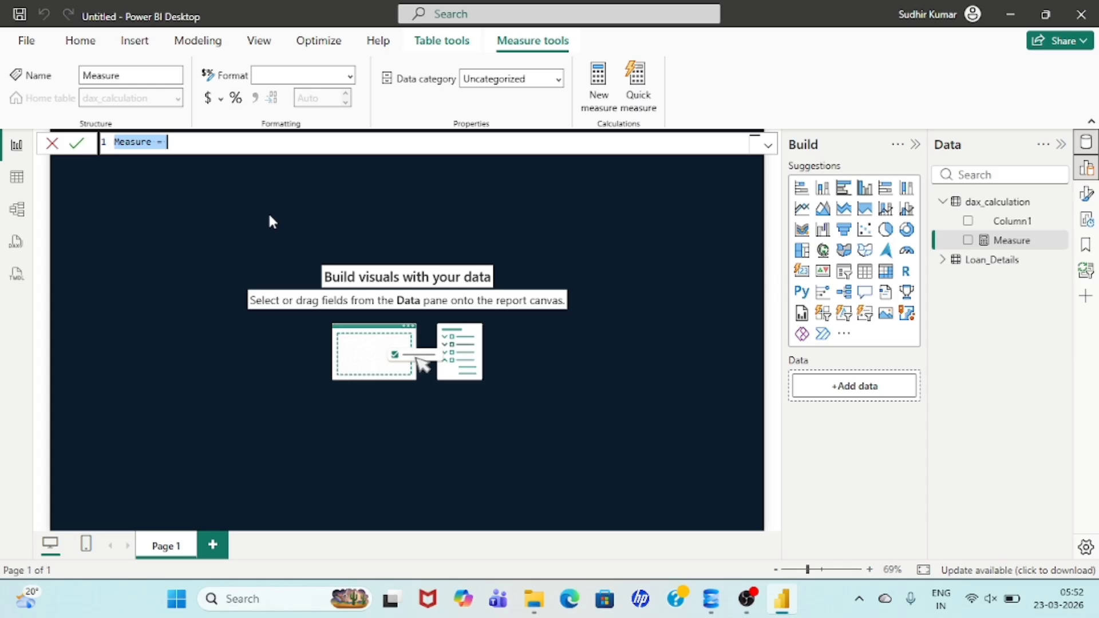
type("Tota")
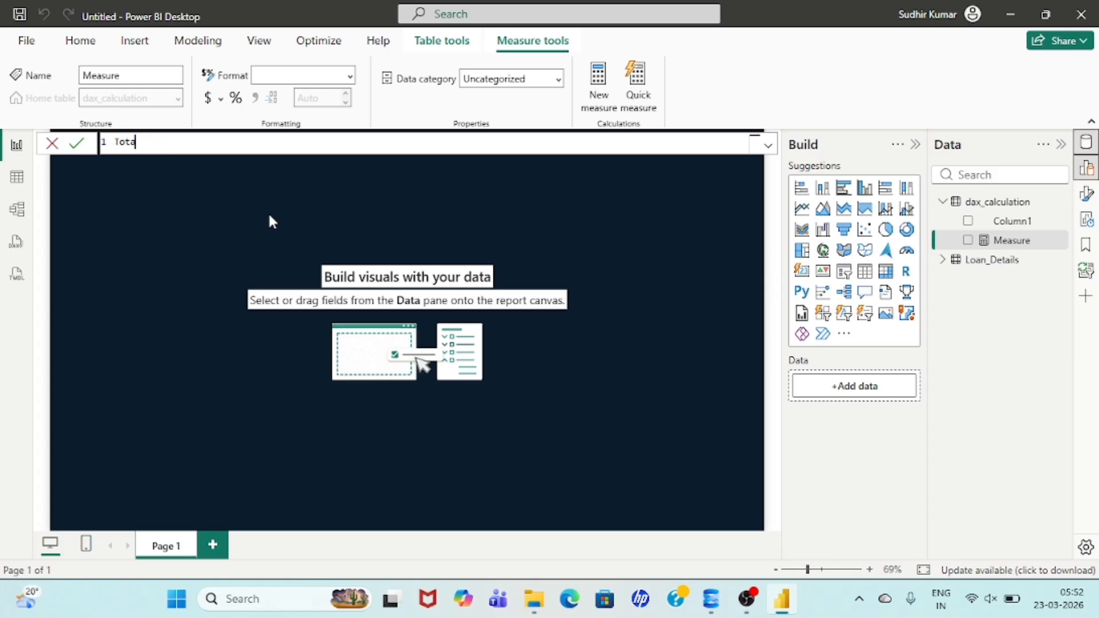
type("l loans=sum")
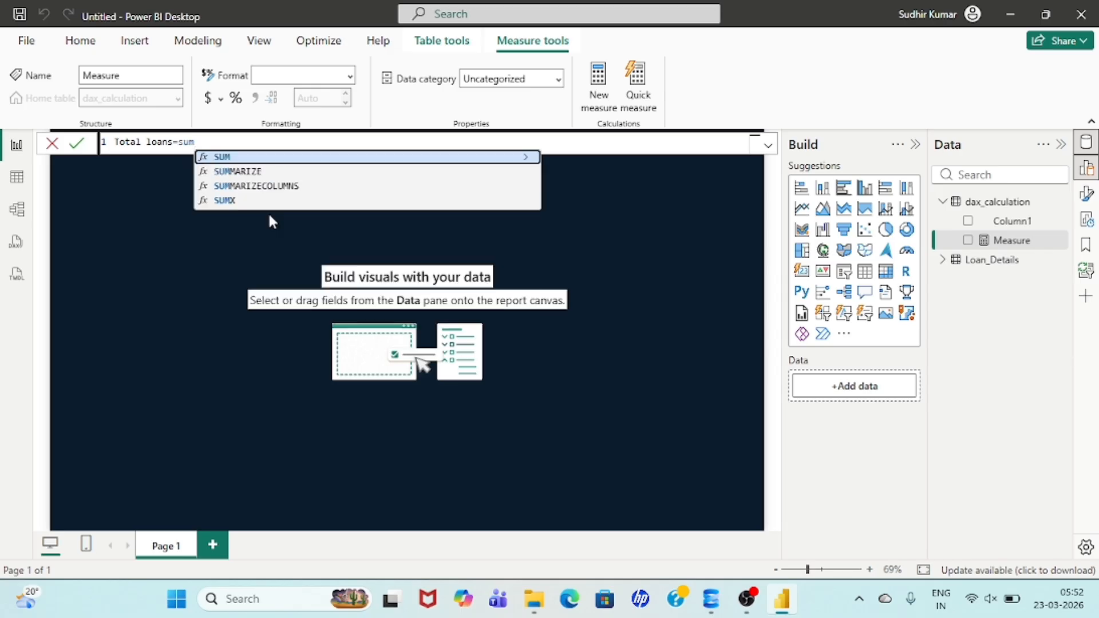
type("(")
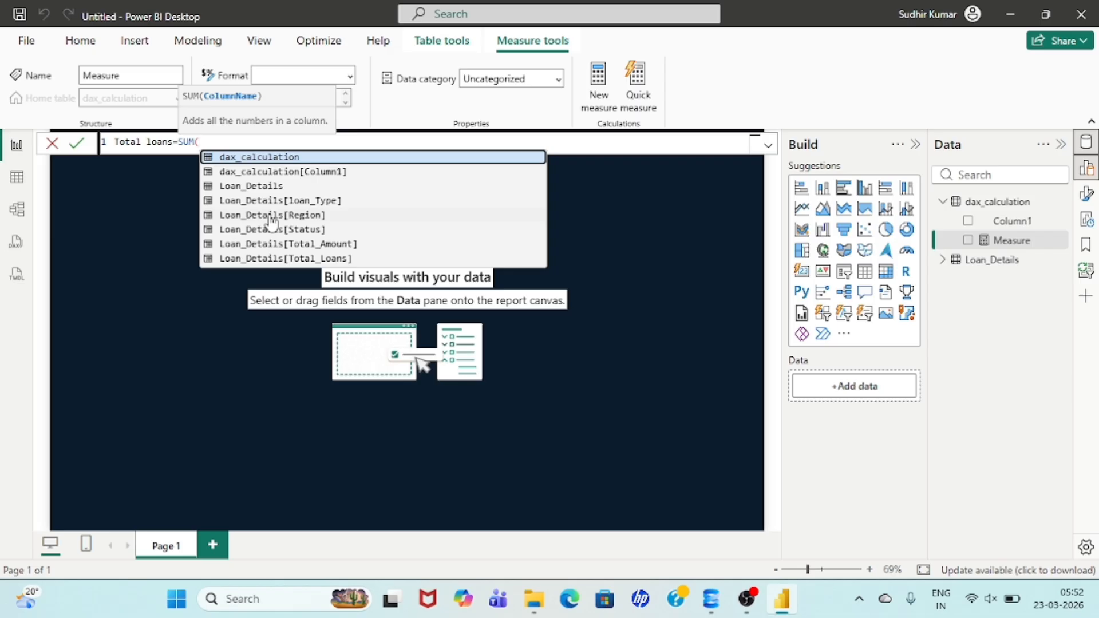
key("Down")
key("Down")
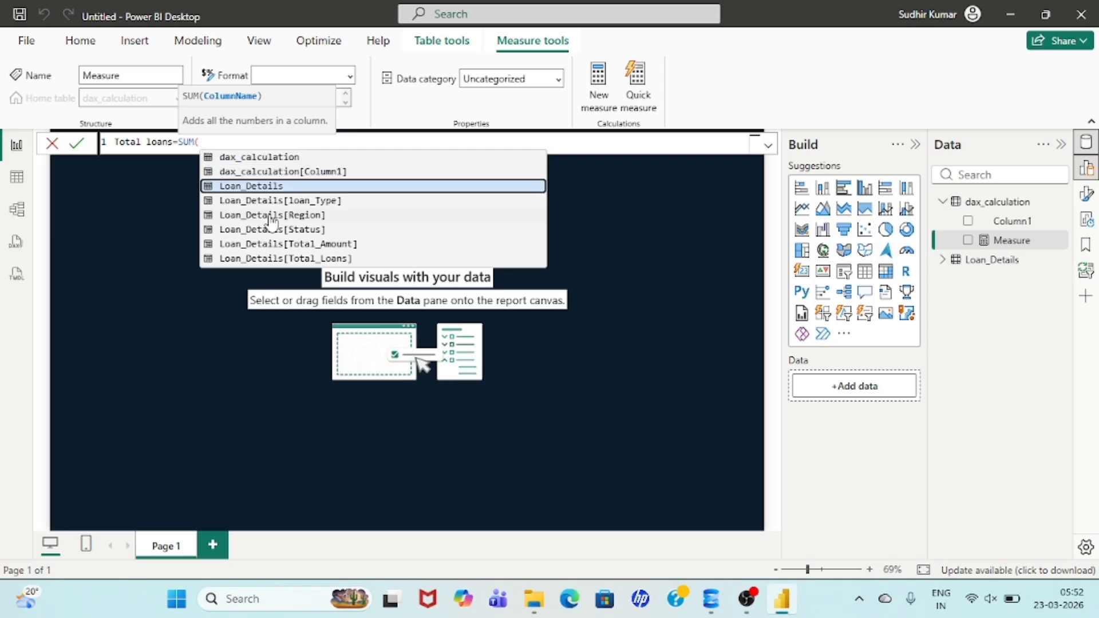
key("Down")
key("Down")
key("Down")
key("Down")
key("Down")
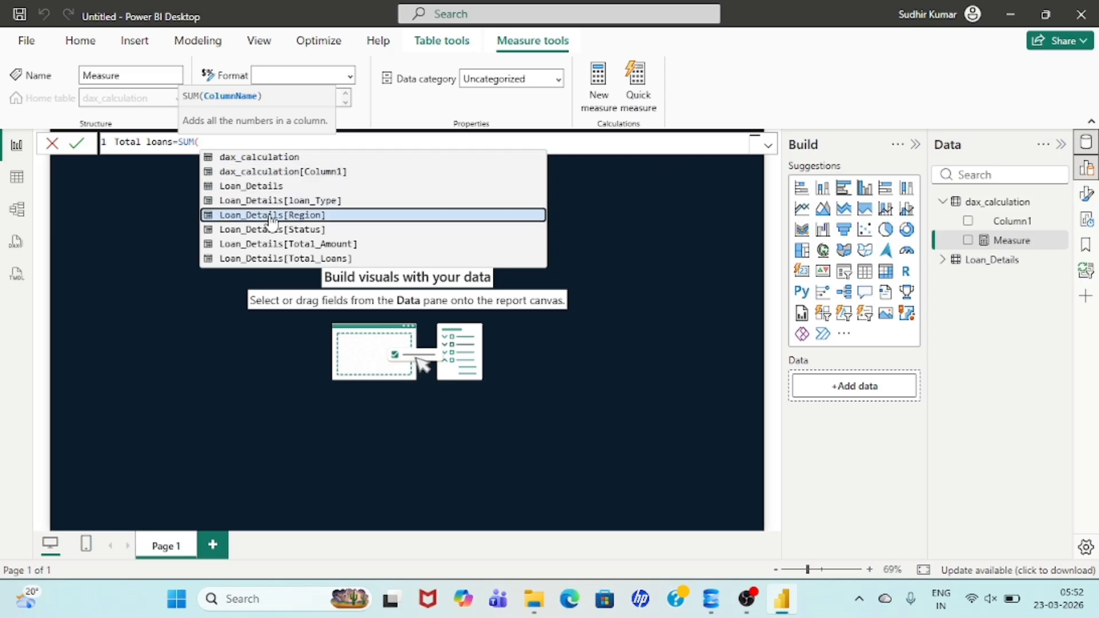
key("Tab")
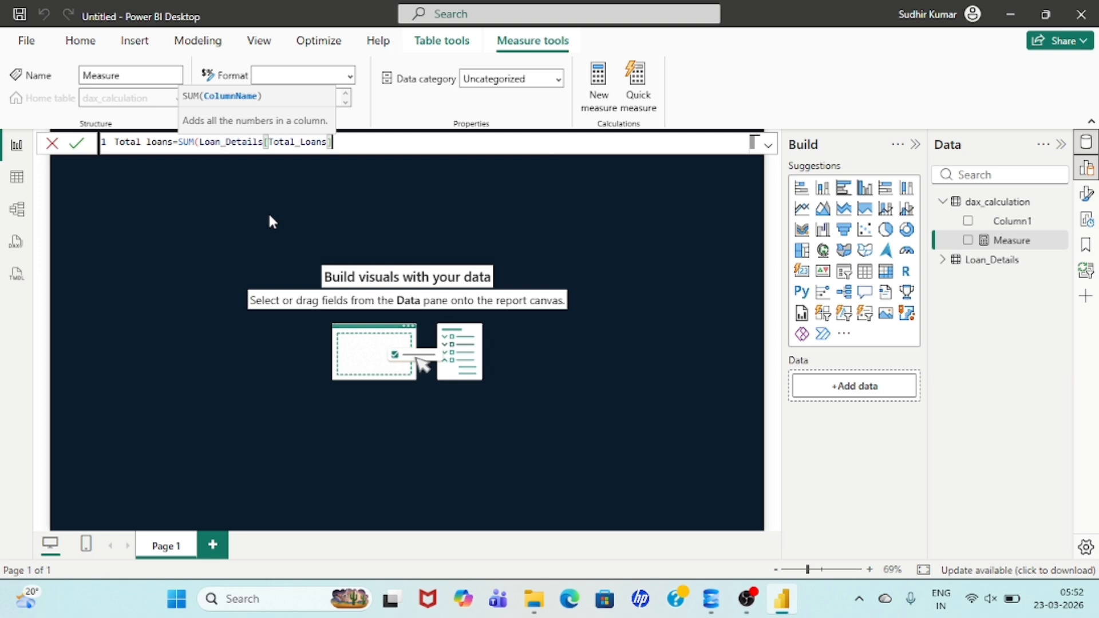
key("Return")
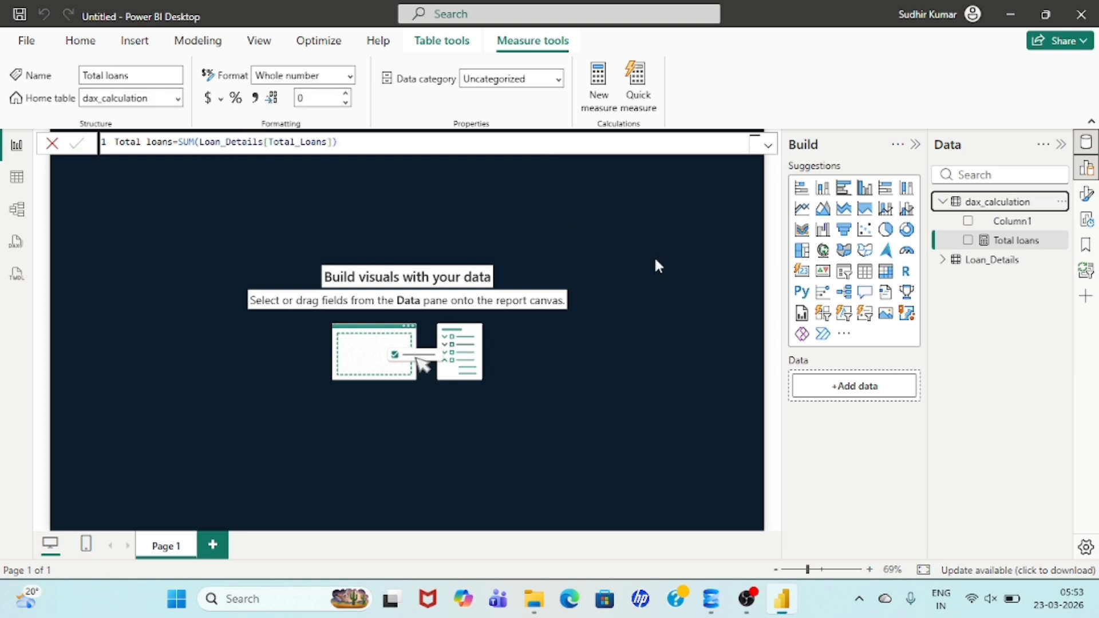
- Add a measure to the dax_calculation table: Total Amount=SUM(Loan_Details[Total_Amount])
right_click(1003, 205)
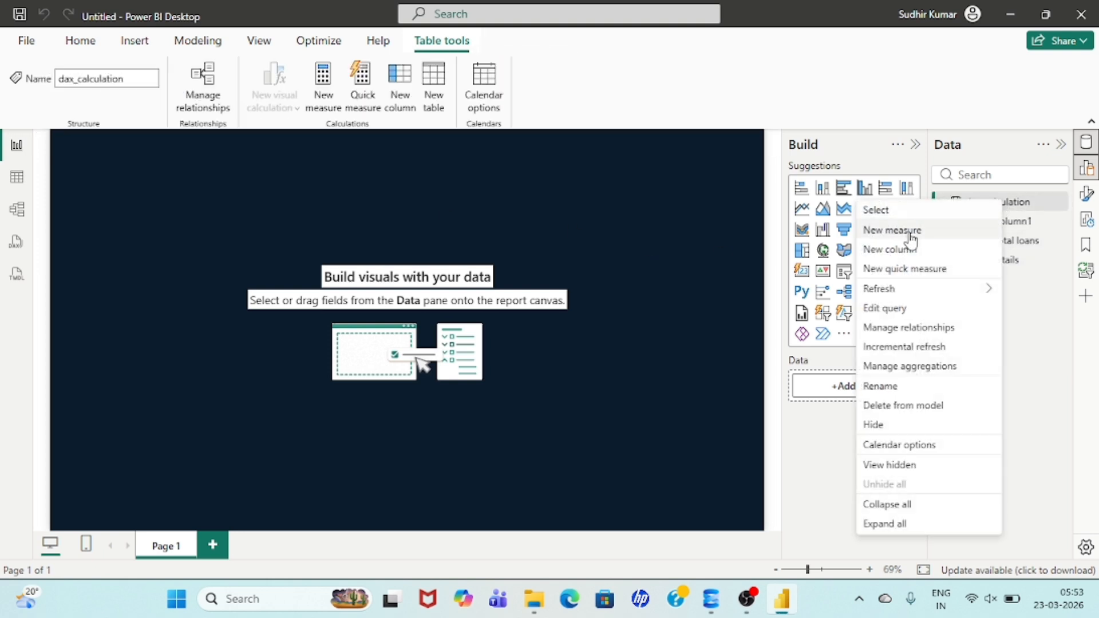
left_click(902, 229)
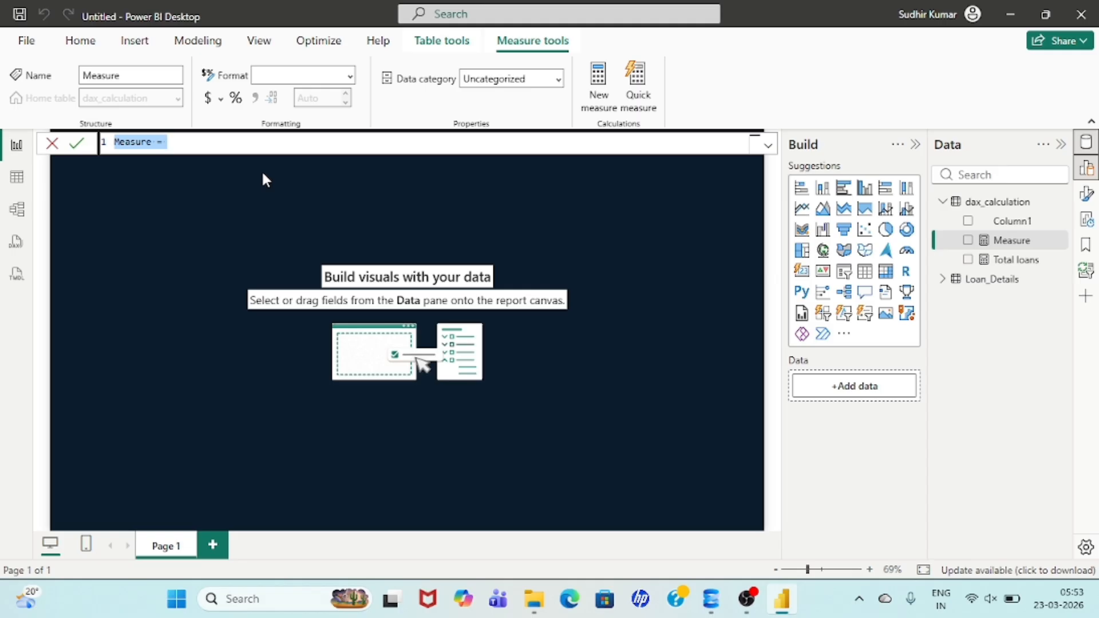
type("Tot")
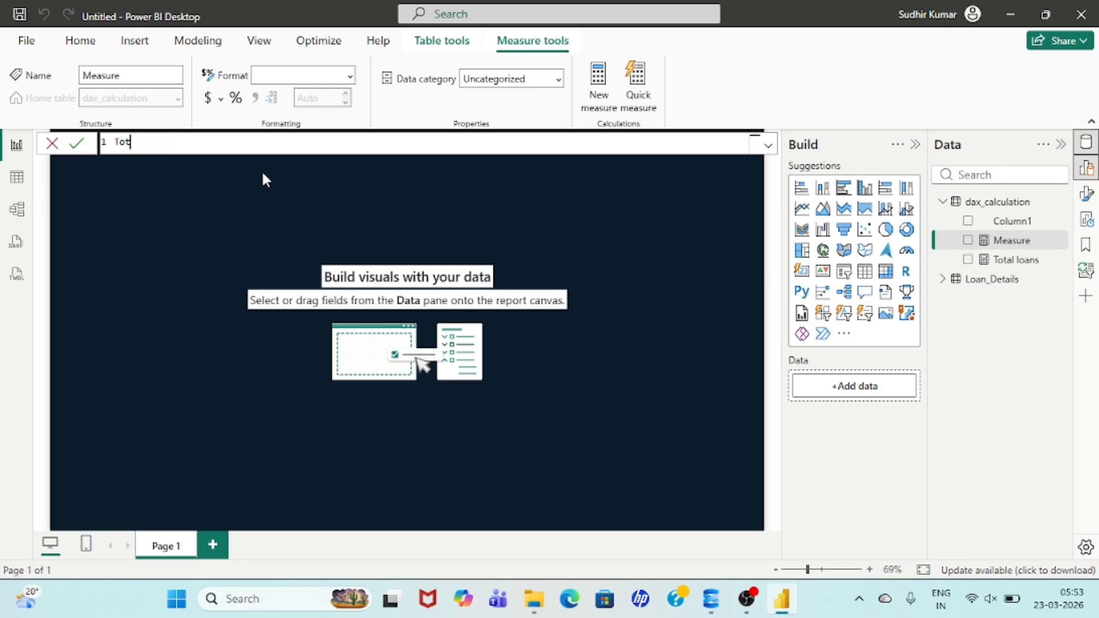
type("al Amount=SUM(")
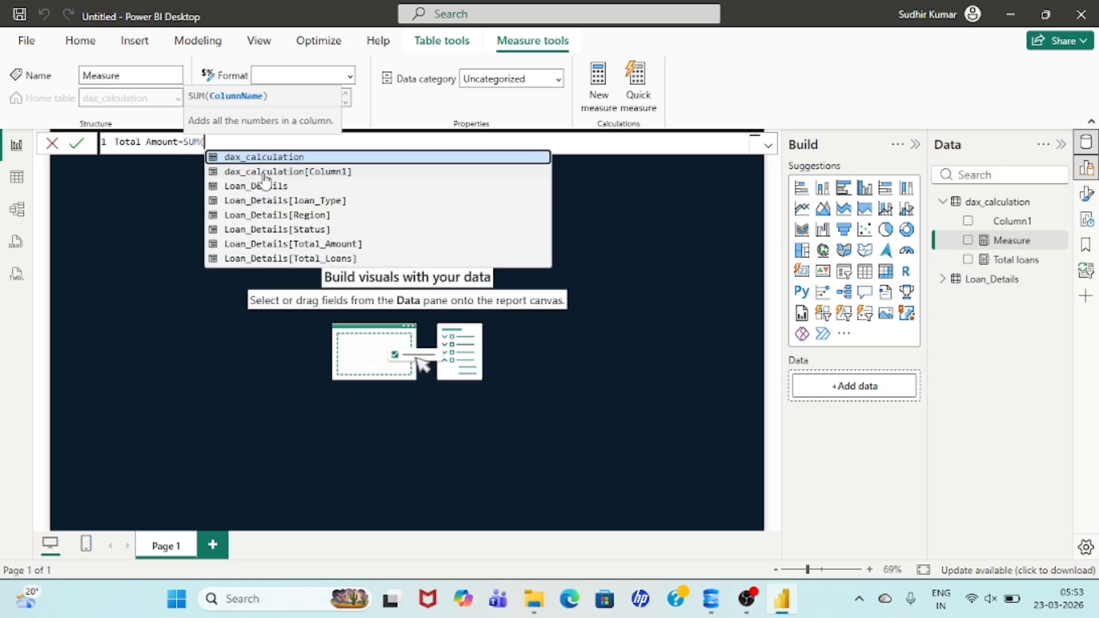
key("Down")
key("Down")
key("Down")
key("Down")
key("Down")
key("Down")
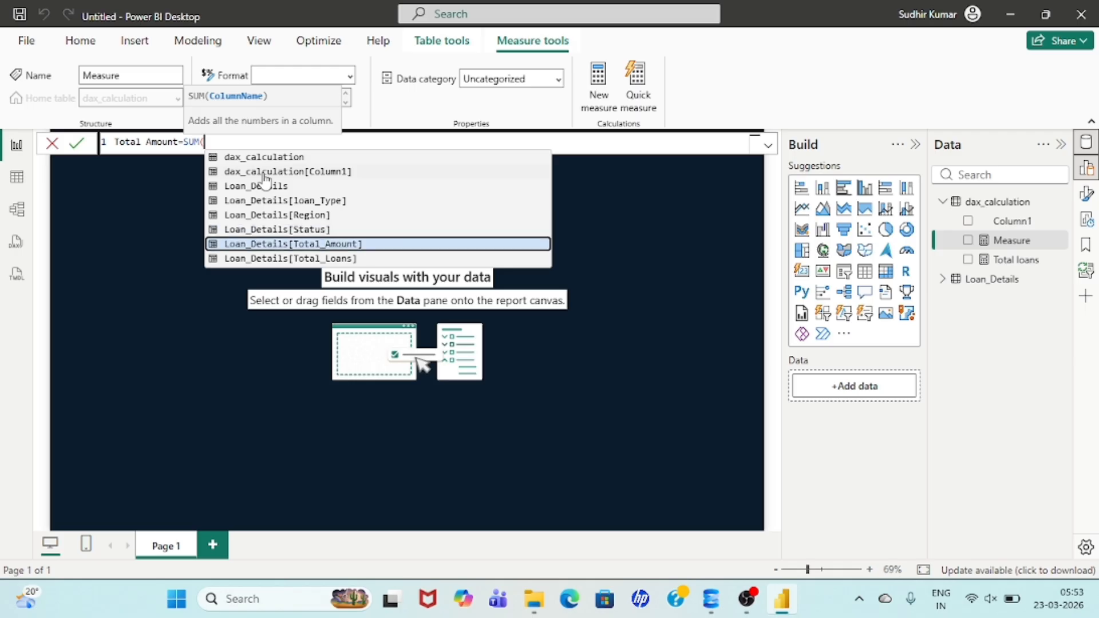
key("Tab")
type(")")
key("Return")
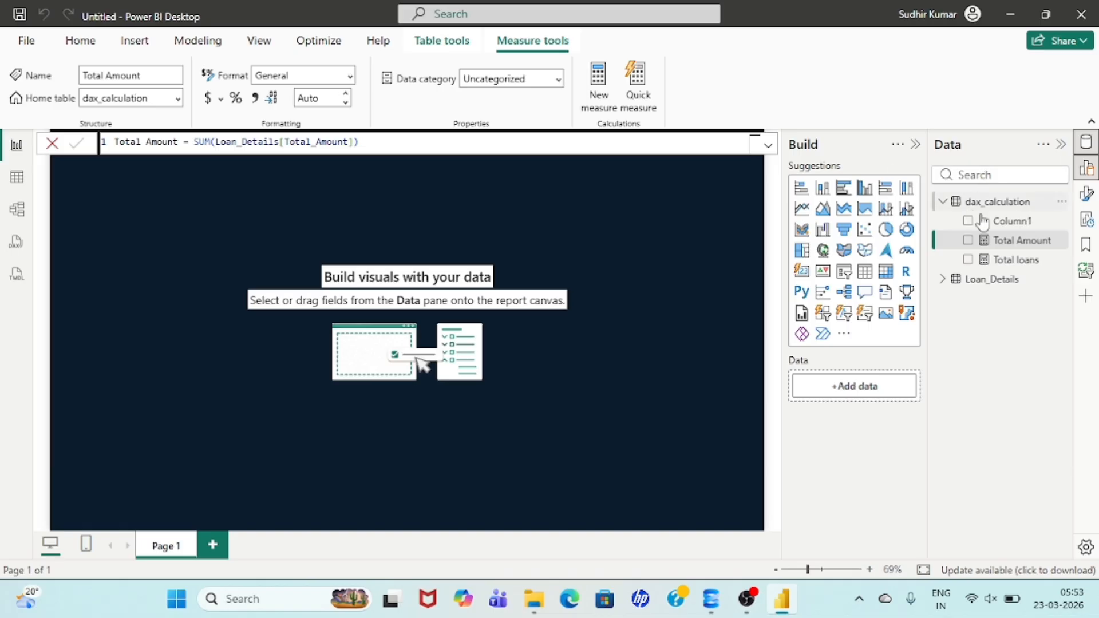
- Add a measure to the dax_calculation table: Regions Count=DISTINCTCOUNT(Loan_Details[Region])
right_click(1001, 203)
left_click(916, 234)
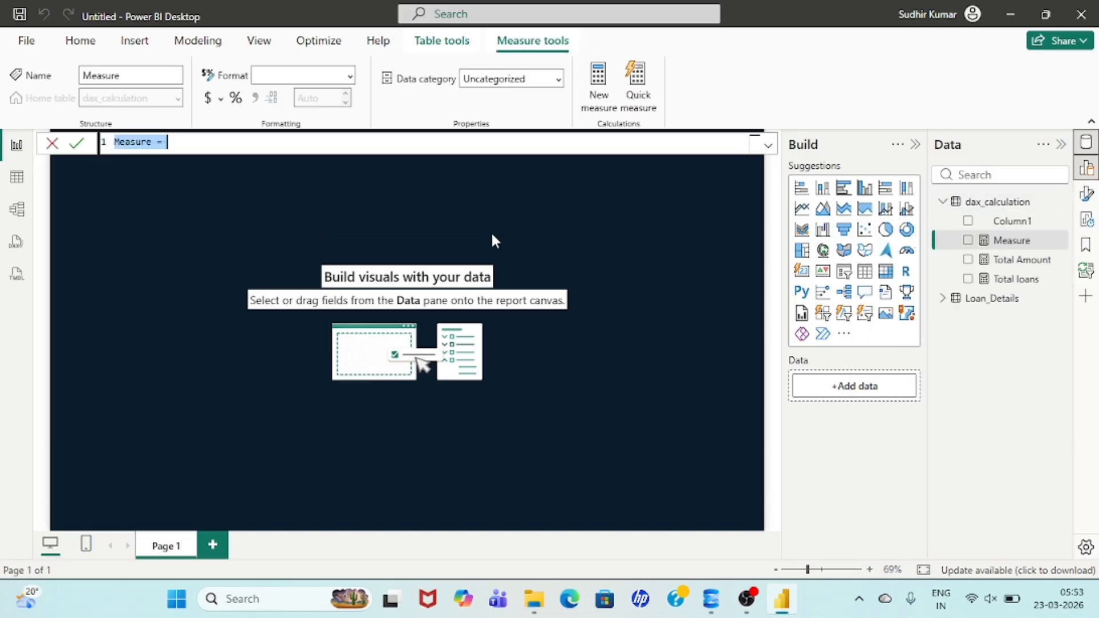
type("R")
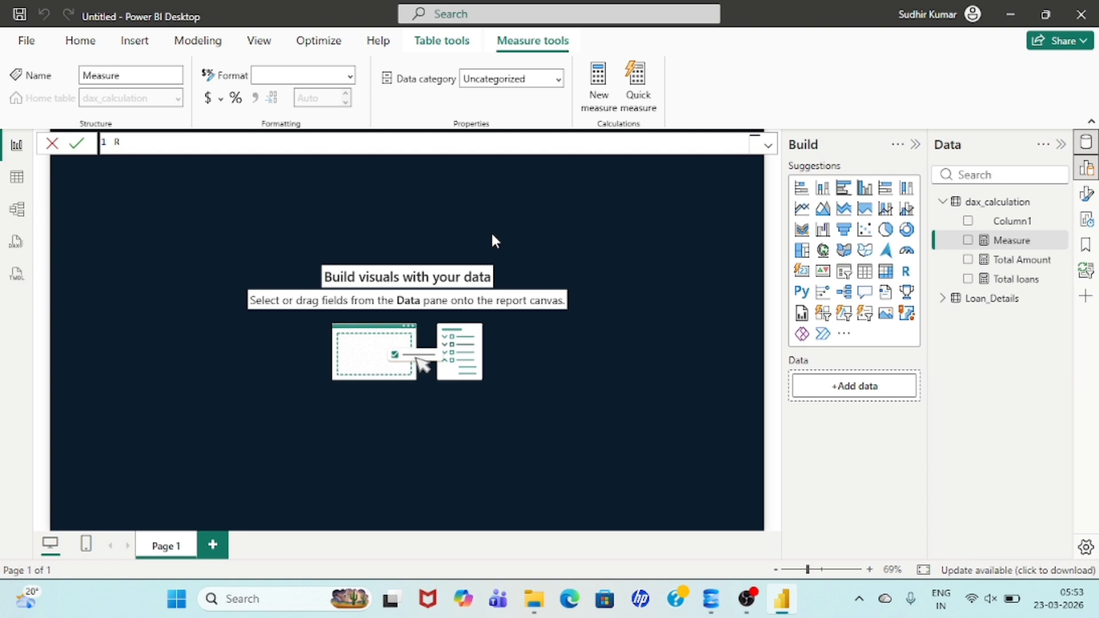
type("egions Count=Dist")
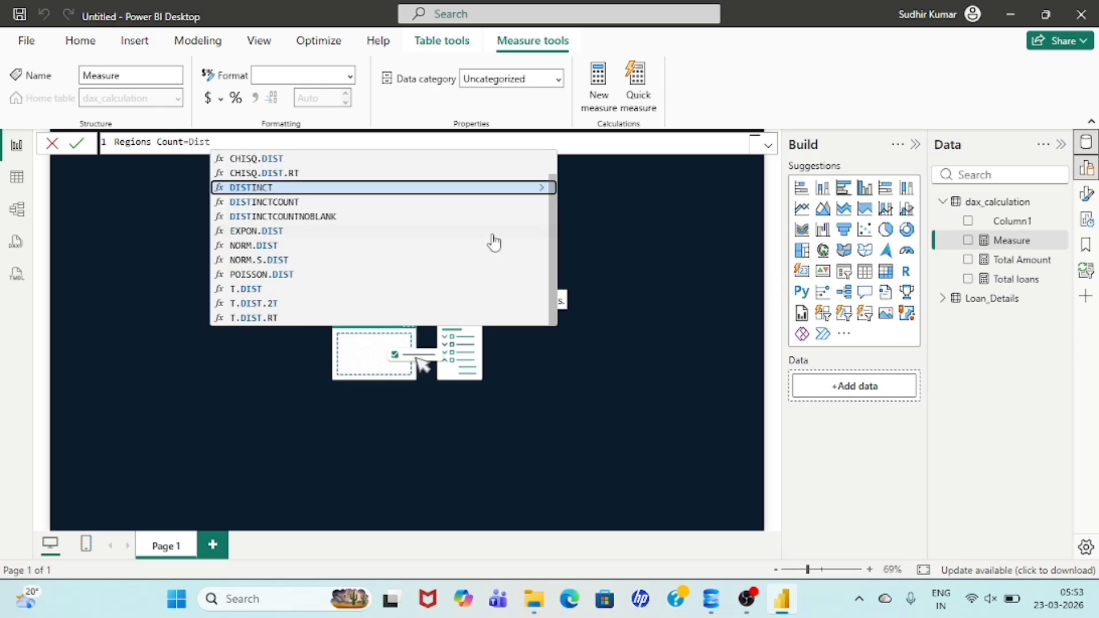
key("Down")
key("Tab")
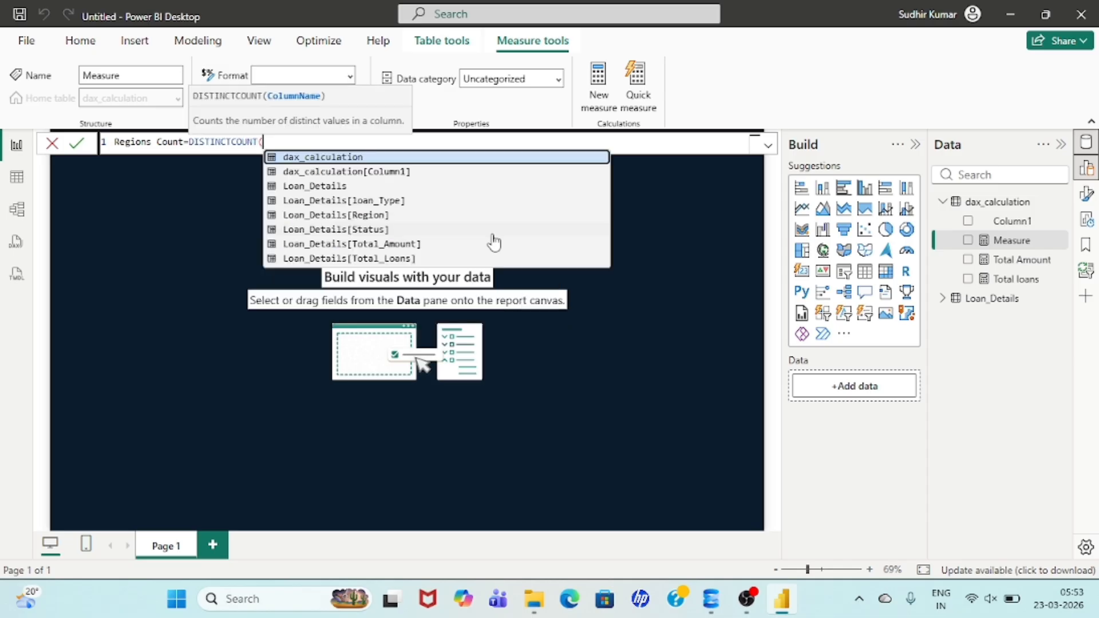
key("Down")
key("Down")
key("Down")
key("Down")
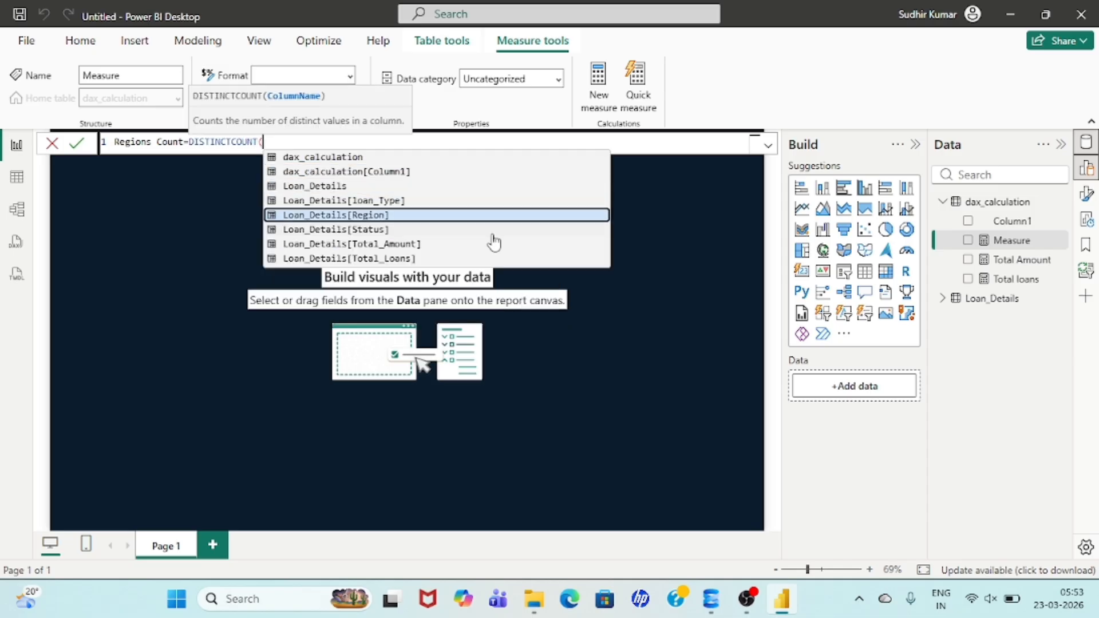
key("Tab")
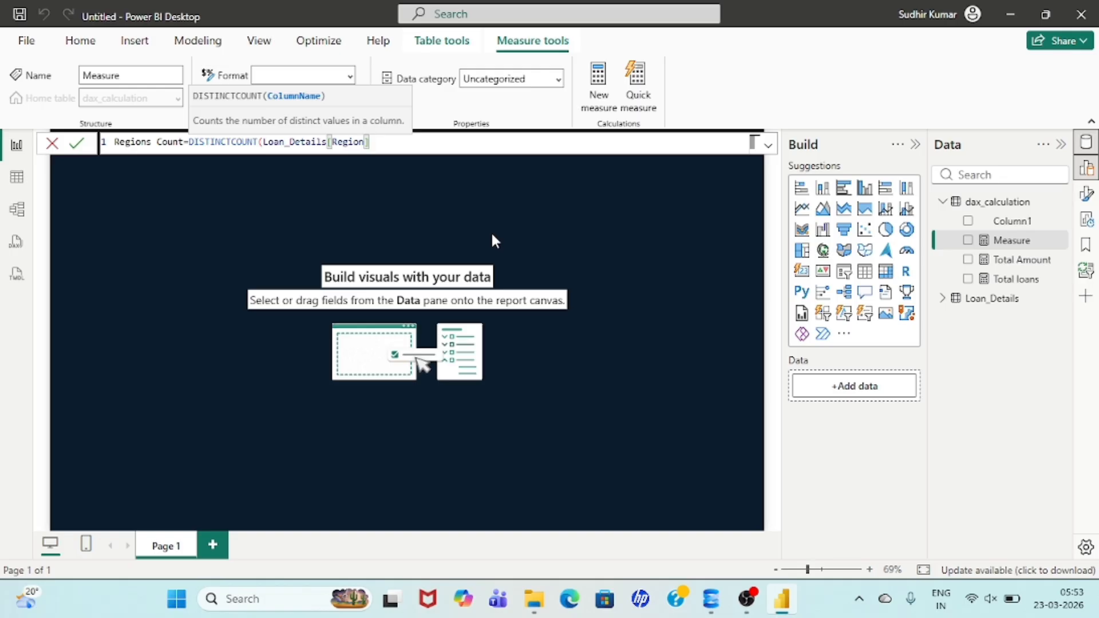
type(")")
key("Return")
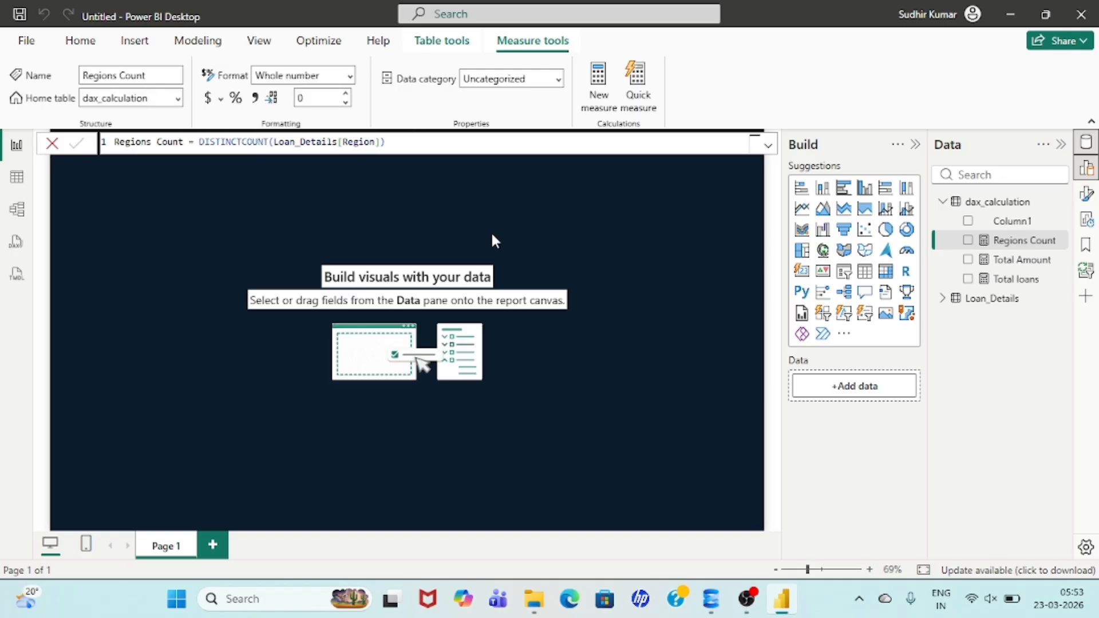
- Delete the placeholder Column1 from the dax_calculation table and expand the Loan_Details table to show its fields
left_click(1029, 223)
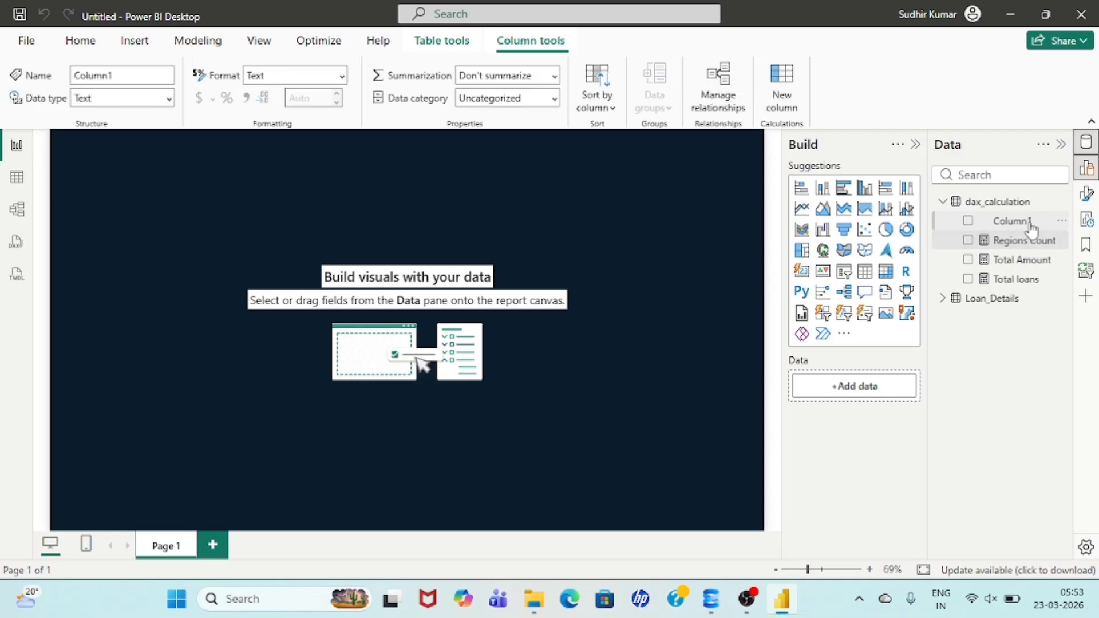
right_click(1032, 229)
left_click(938, 372)
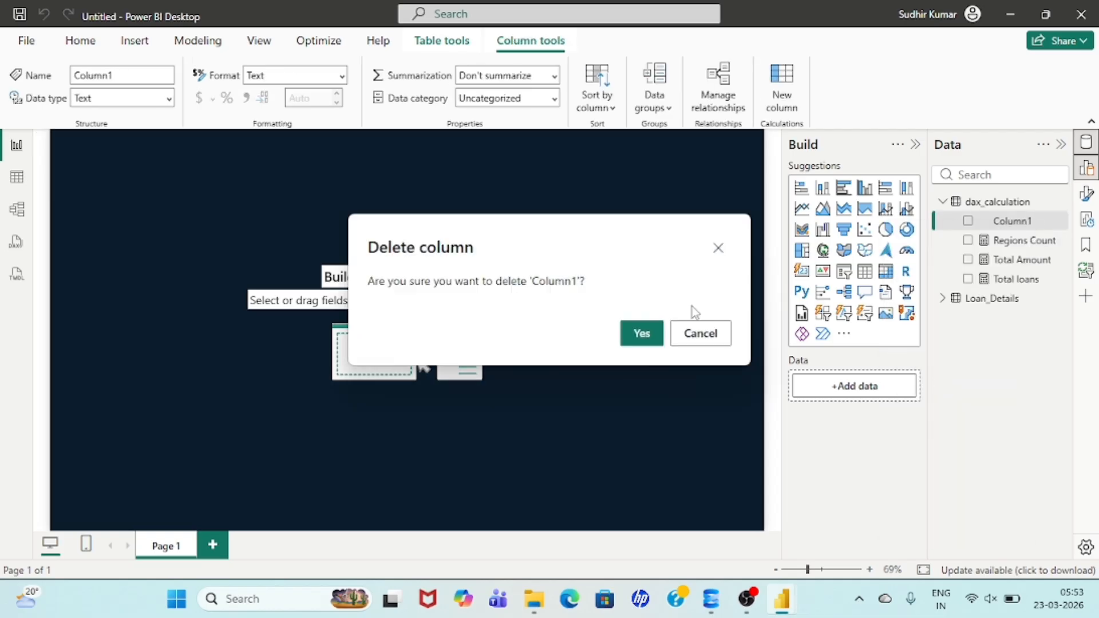
left_click(640, 333)
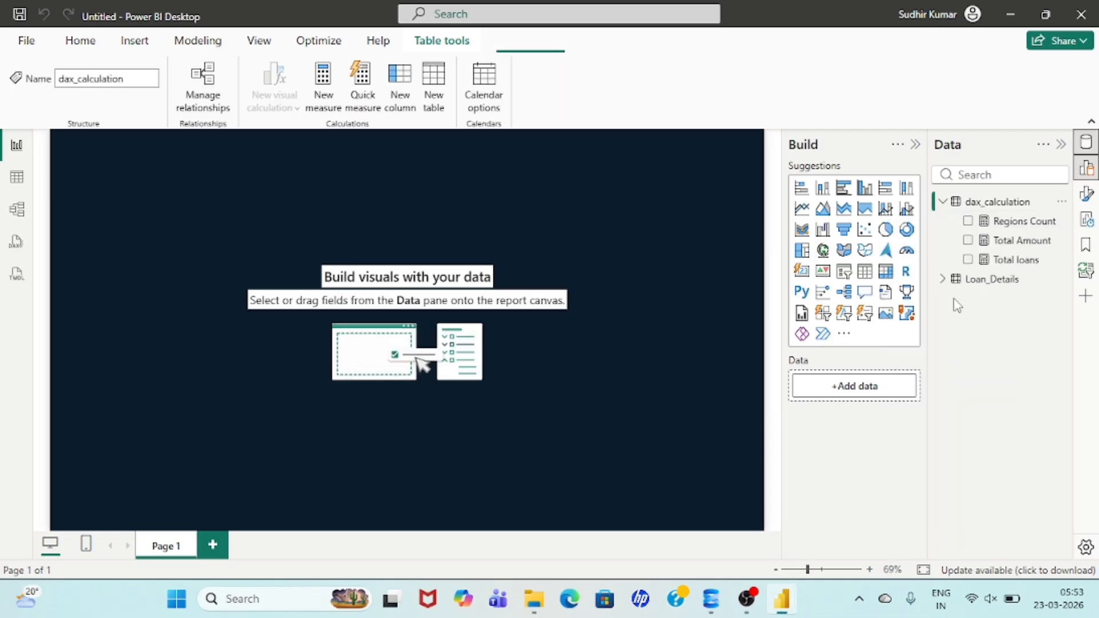
left_click(943, 280)
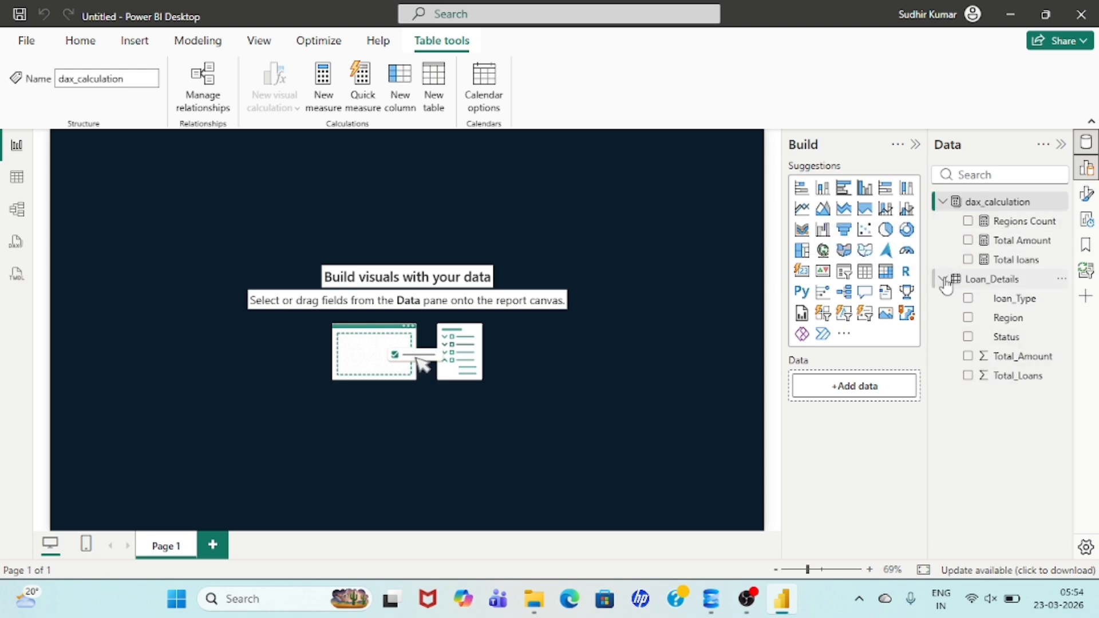
- Insert a rectangle shape and resize it into a thin banner spanning the full width of the report page's upper edge
left_click(493, 238)
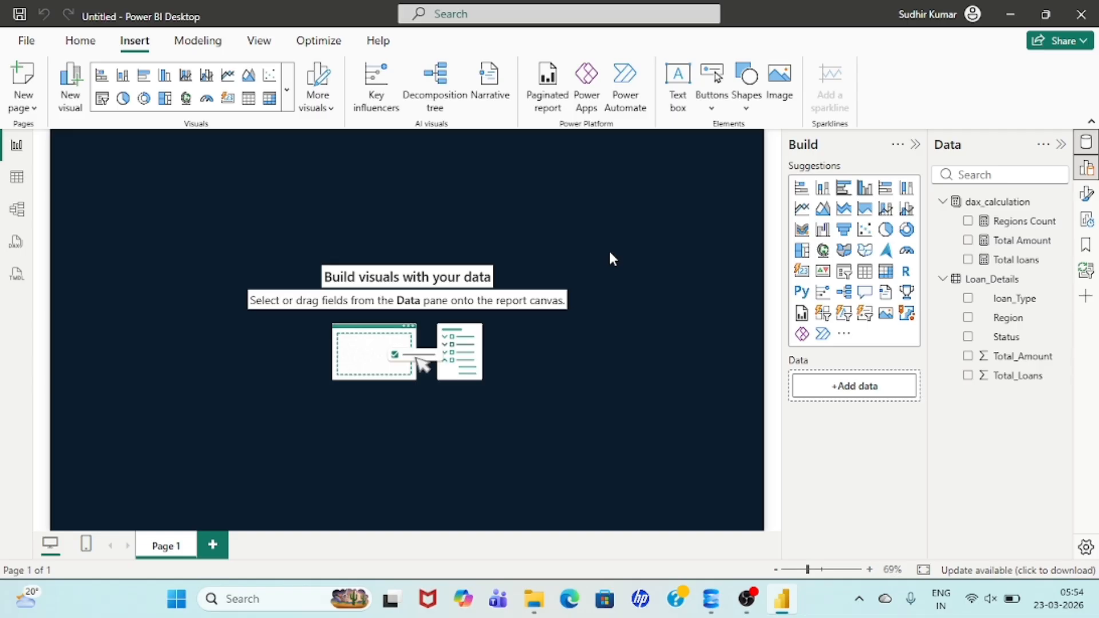
left_click(746, 92)
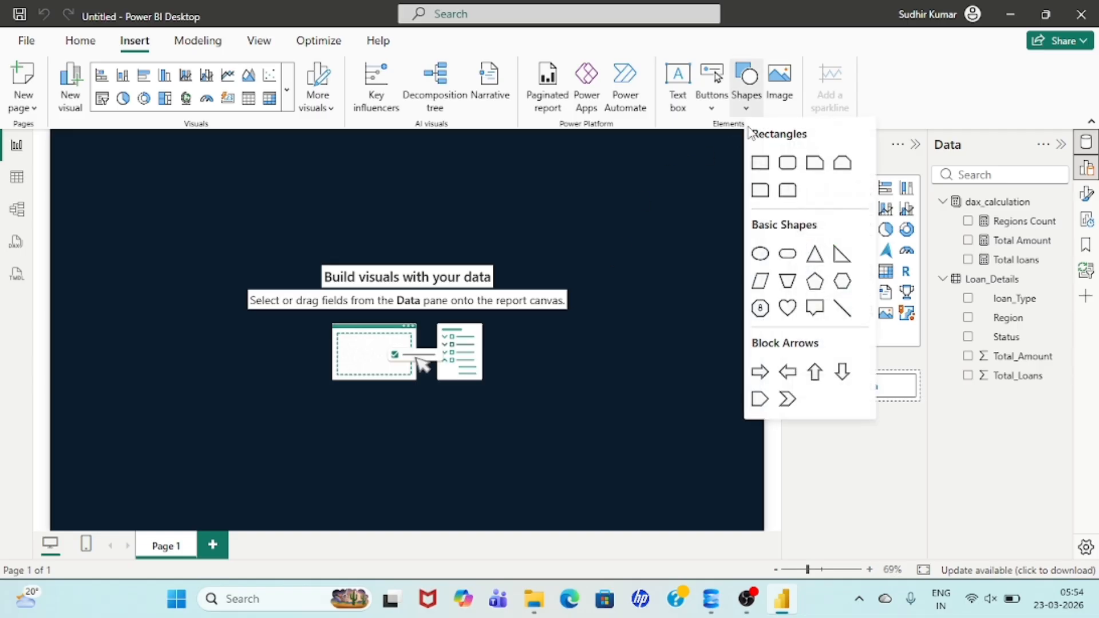
left_click(761, 163)
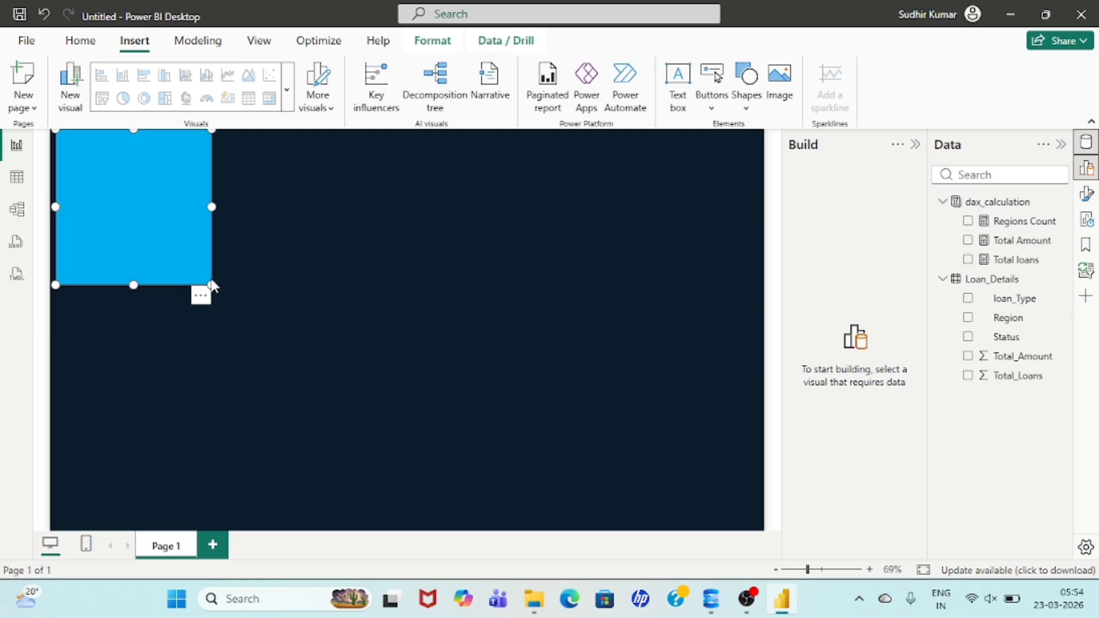
left_click_drag(211, 283, 765, 165)
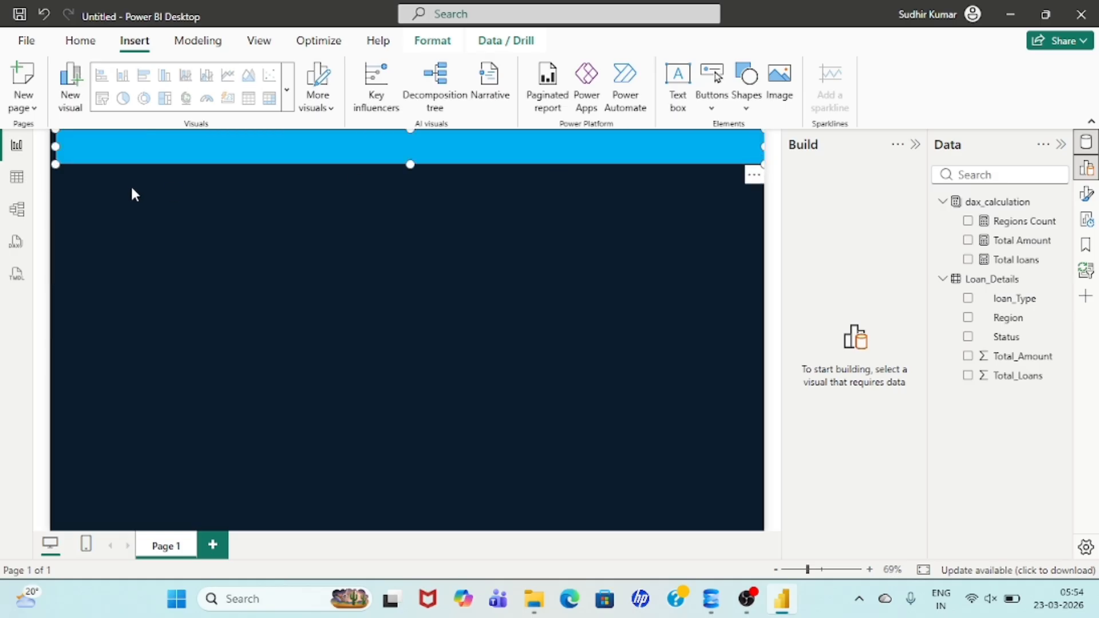
left_click_drag(55, 165, 52, 165)
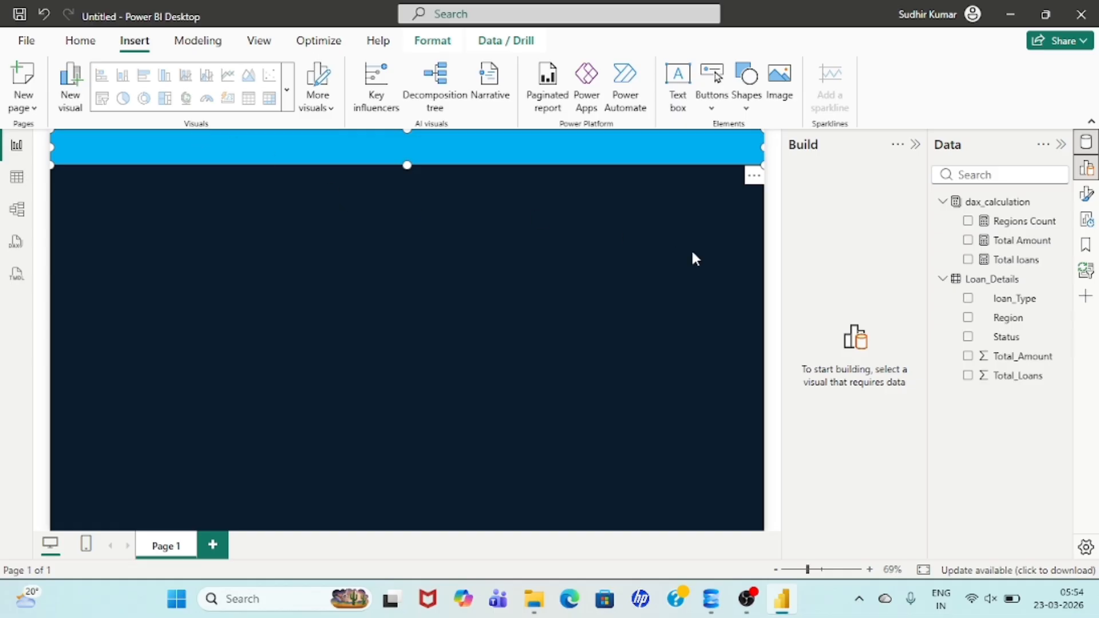
- Enable text in the banner rectangle's shape style and expand the text settings
left_click(1087, 193)
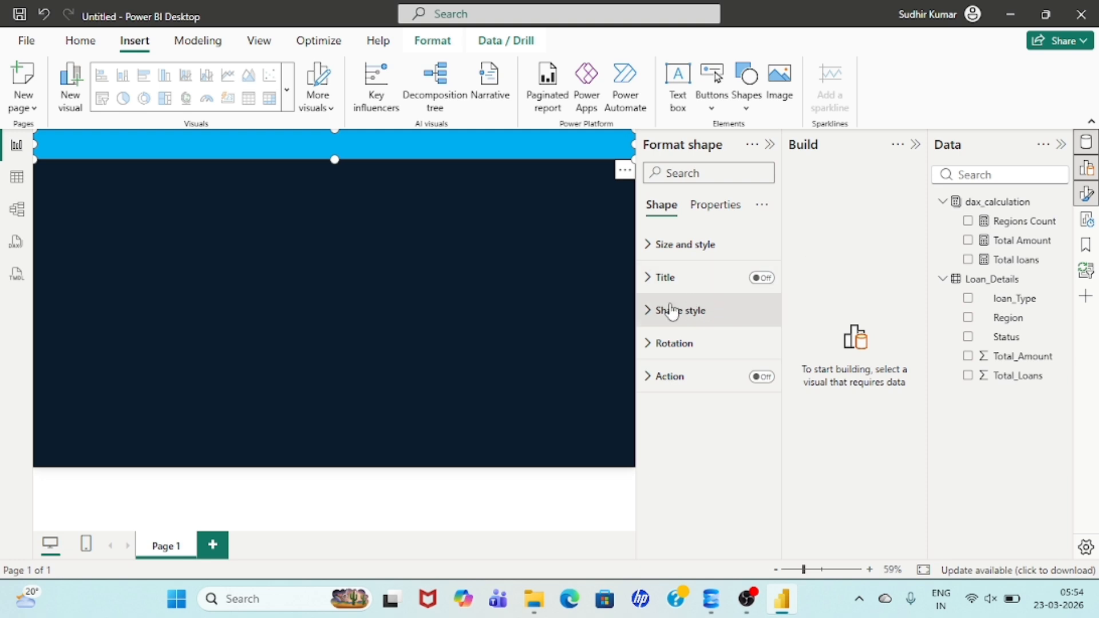
left_click(675, 312)
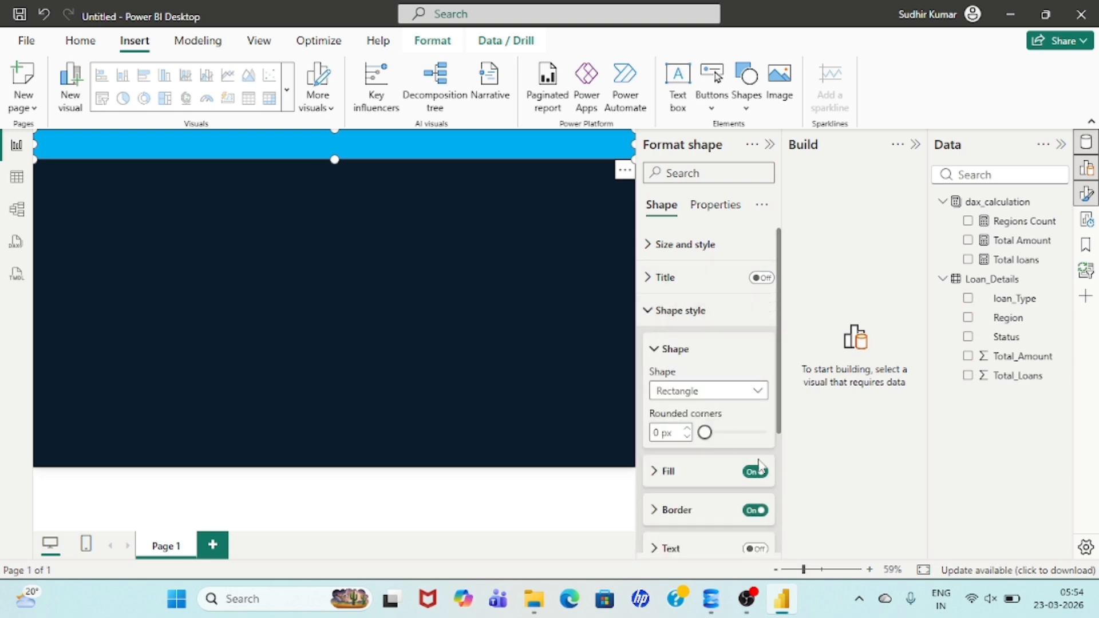
scroll(704, 508, "down", 3)
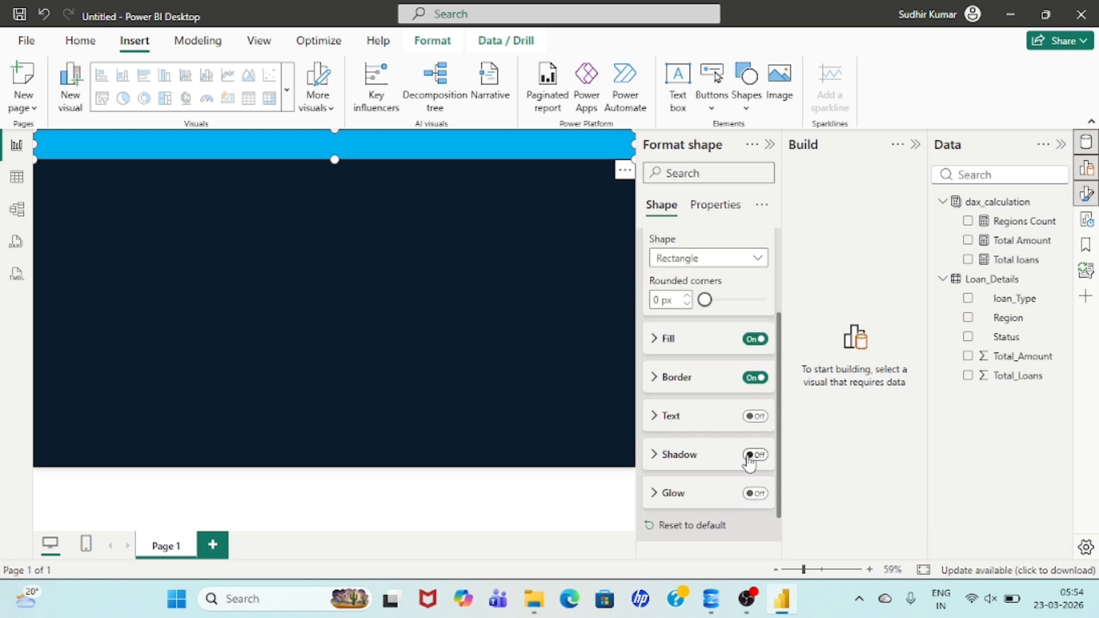
left_click(755, 417)
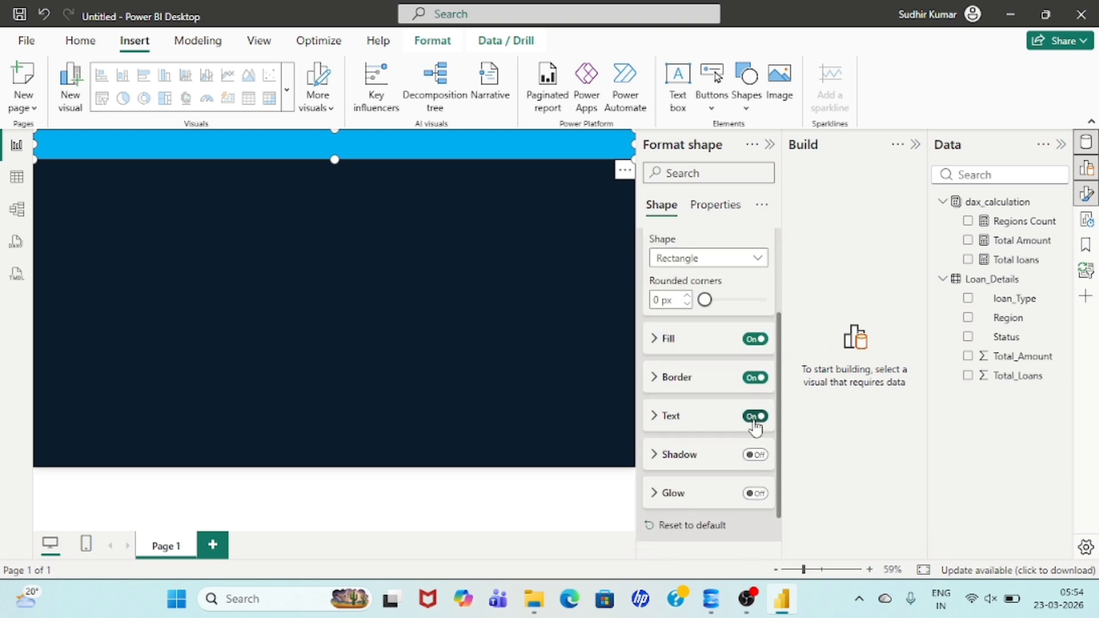
left_click(665, 416)
- Enter SQL Power BI banking Dashboard as the banner rectangle's text
left_click(677, 458)
type("SQL-P")
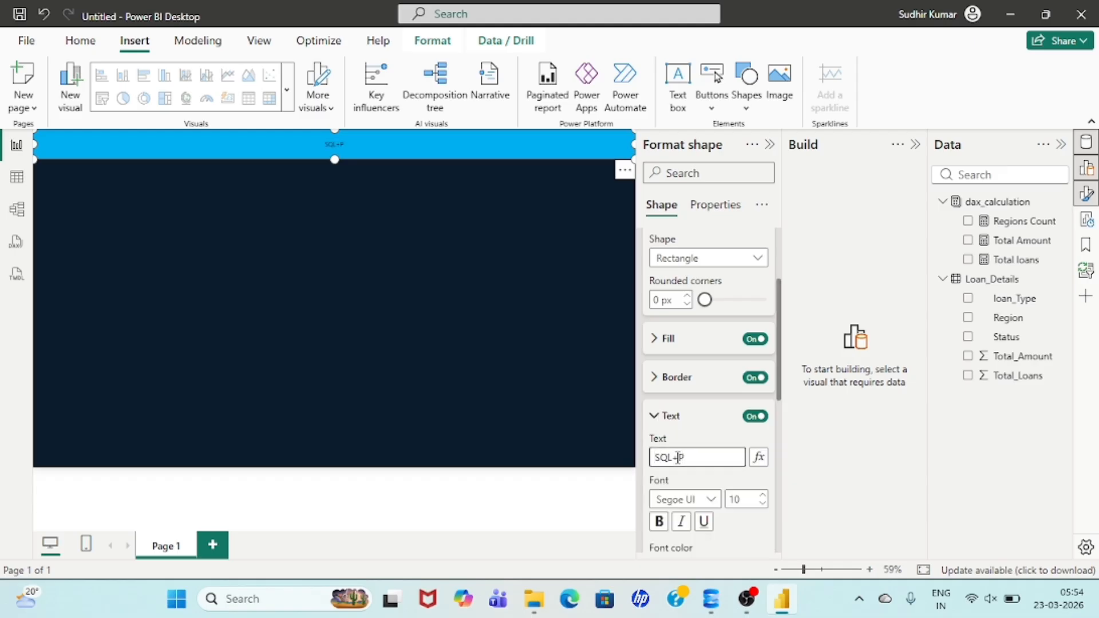
type("owe")
type("hbo")
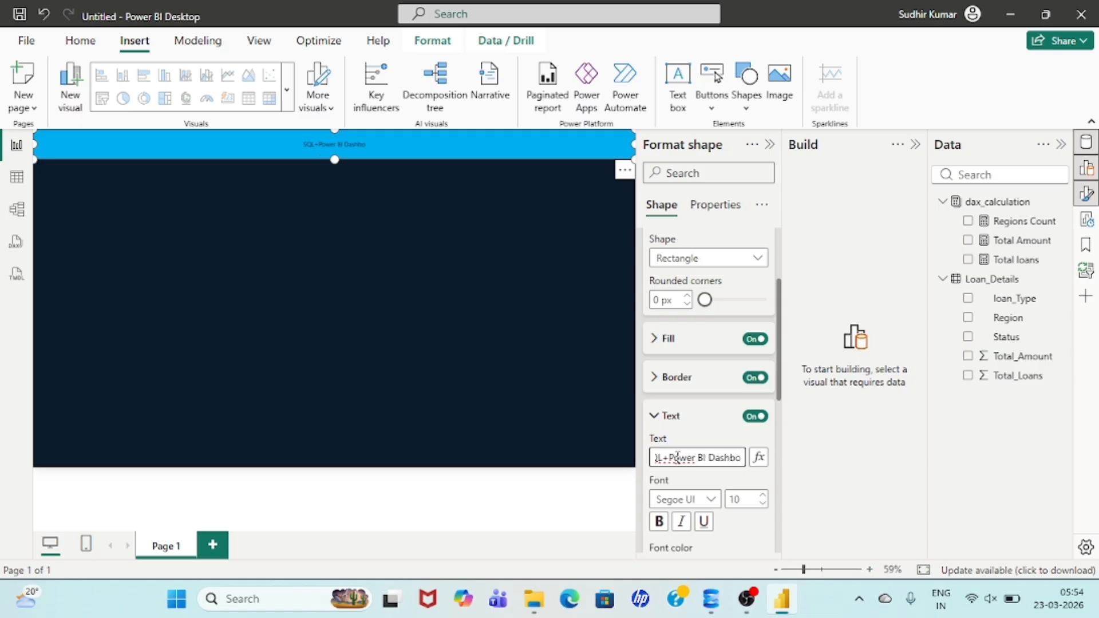
key("BackSpace")
key("BackSpace")
type("banking")
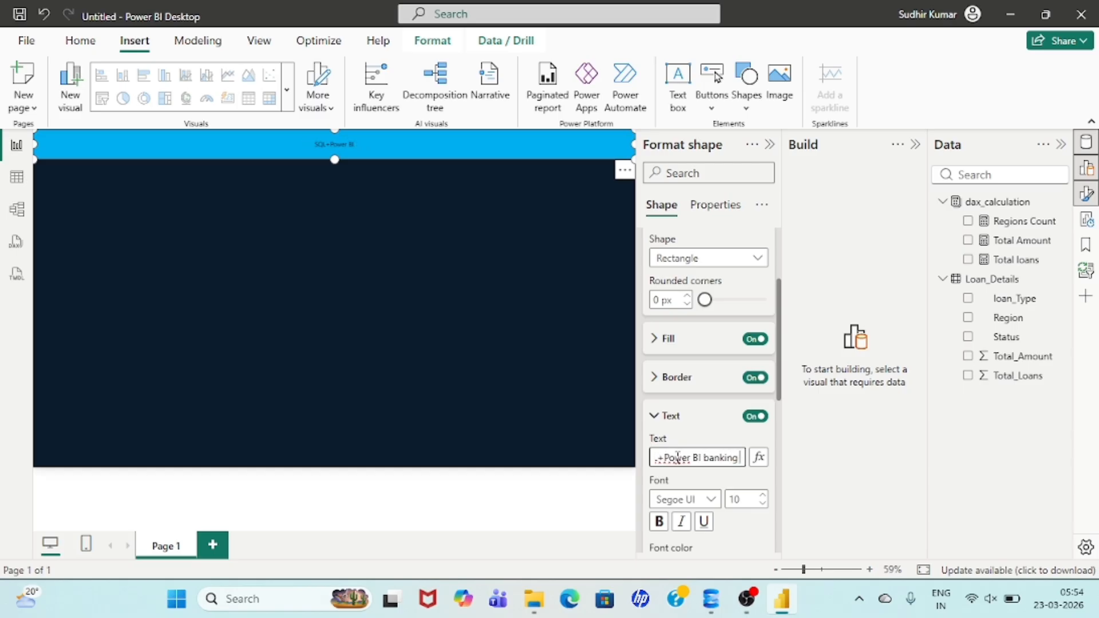
type(" dashboard")
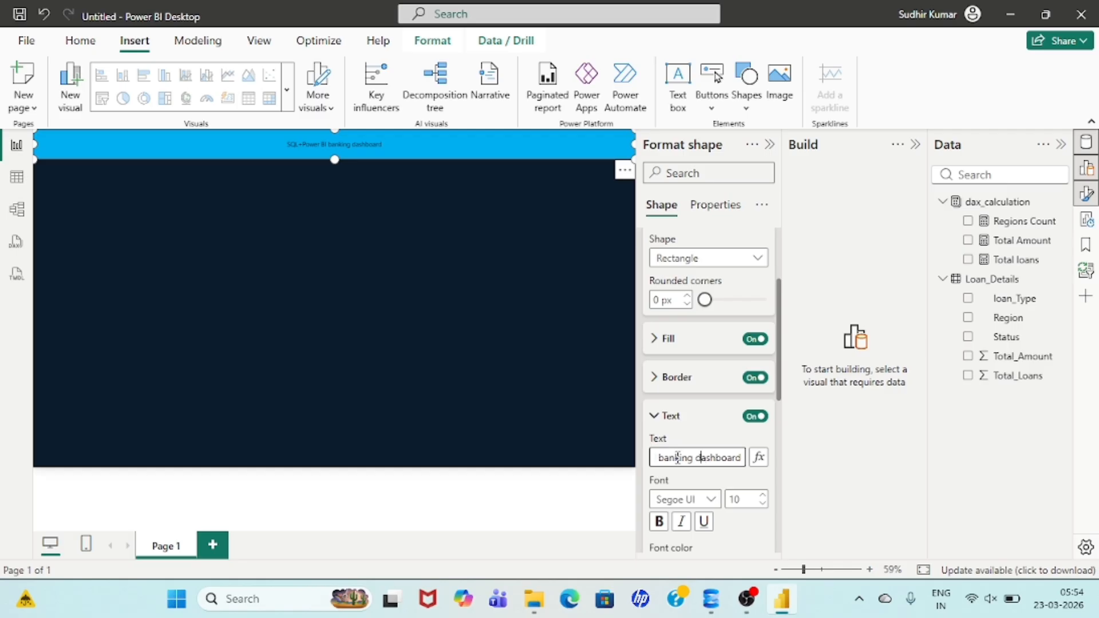
key("BackSpace")
type("D")
key("Home")
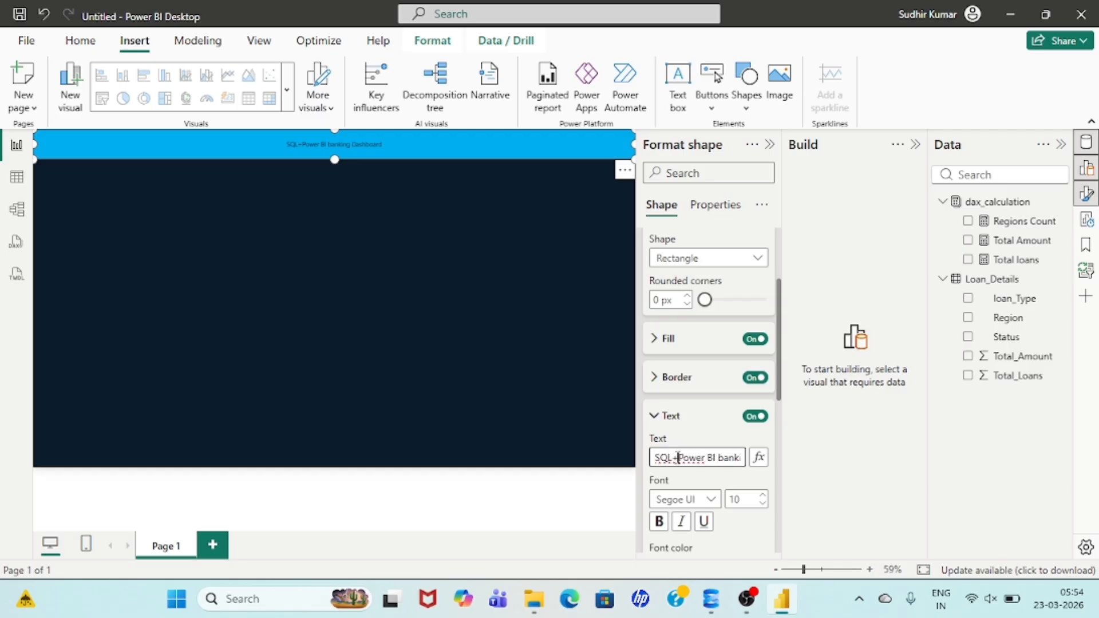
left_click(677, 458)
key("BackSpace")
- Format the banner text as bold and horizontally centred with font size 25
double_click(748, 499)
type("25")
key("Return")
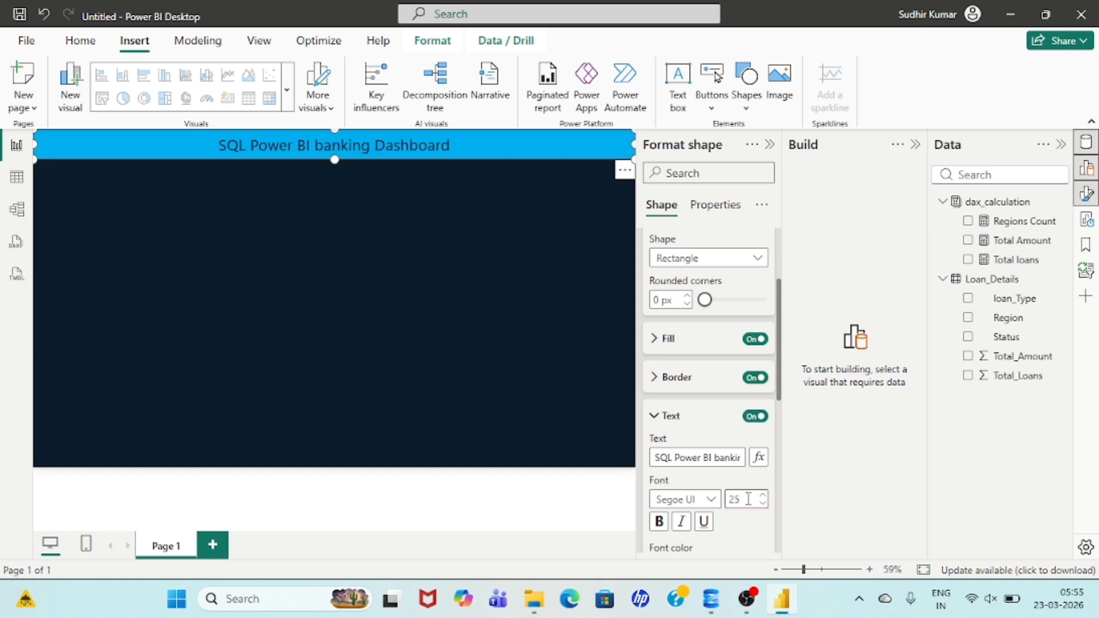
scroll(726, 465, "down", 3)
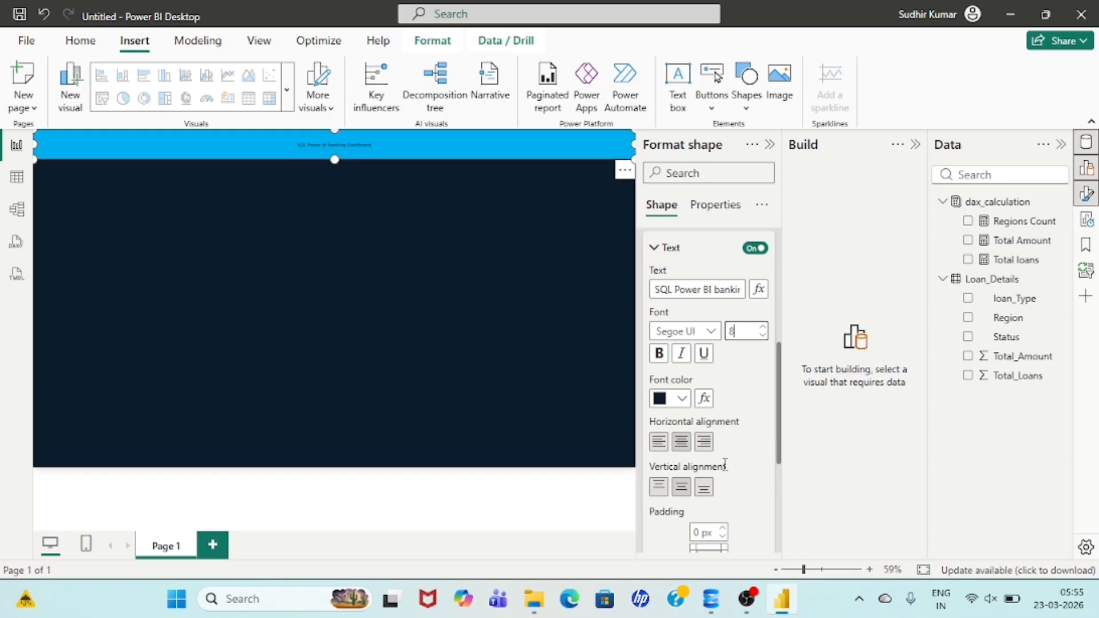
left_click(679, 442)
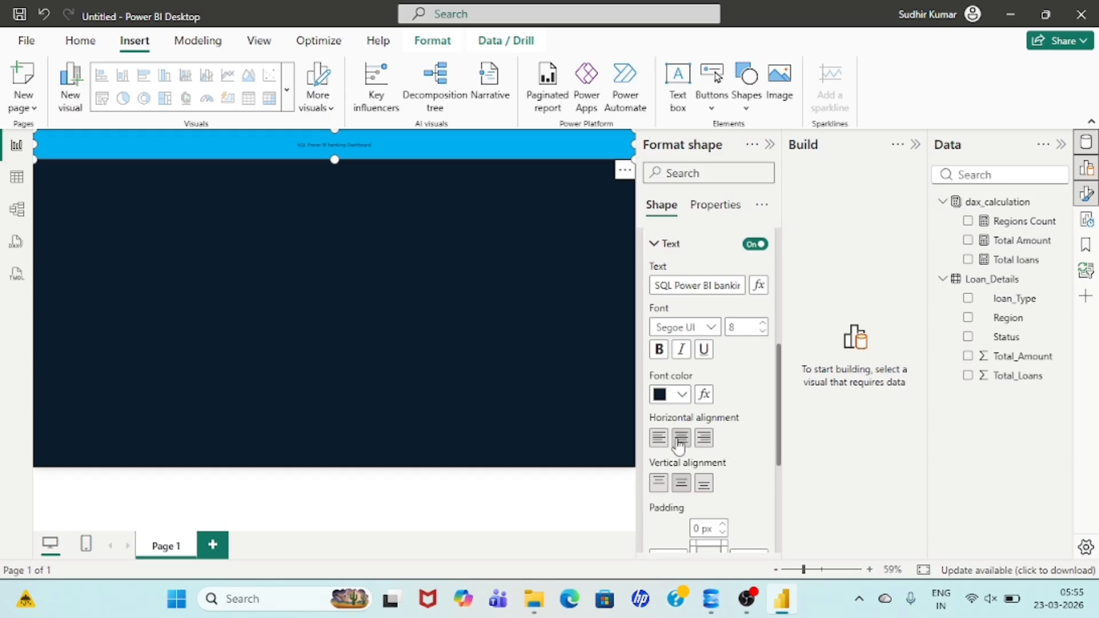
left_click(659, 349)
type("25")
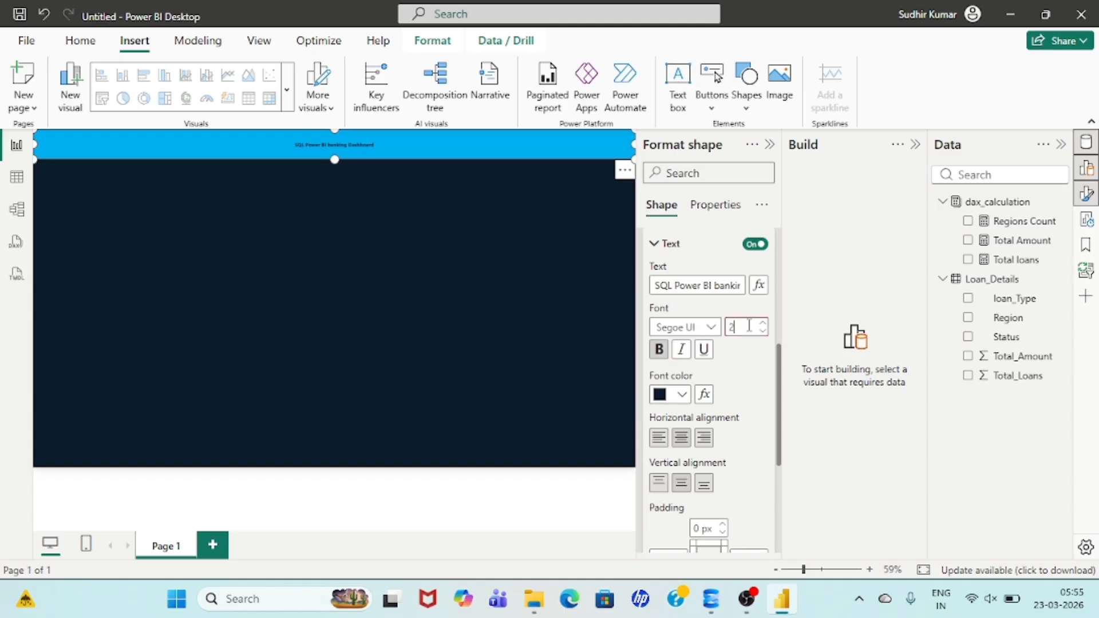
- Apply font size 25 to the banner text and correct its wording to SQL Power BI Banking Dashboard
key("Return")
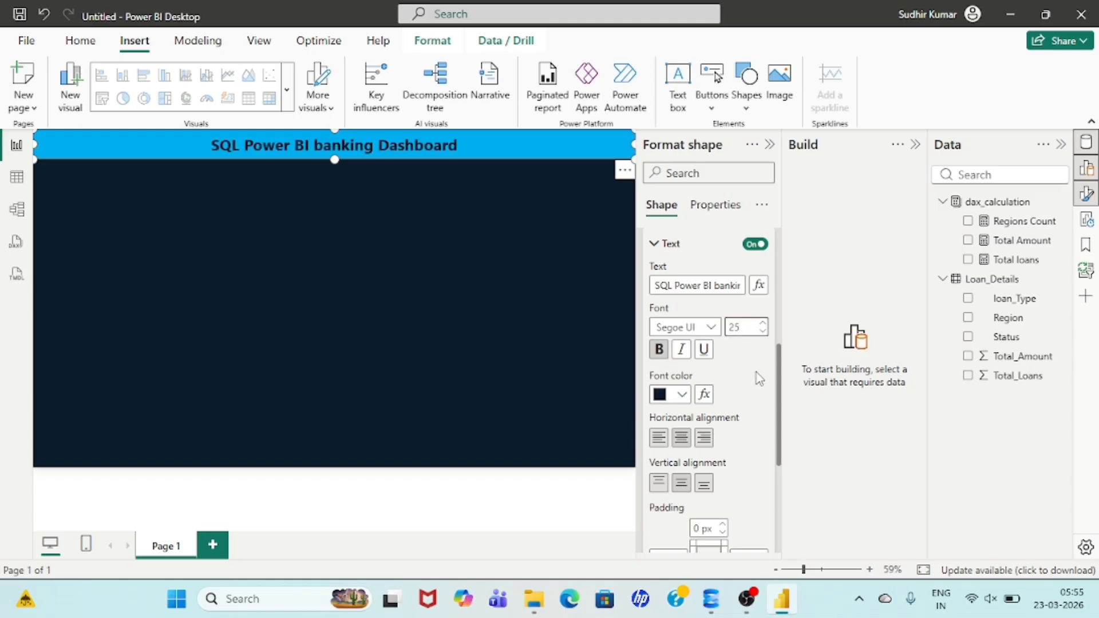
left_click(719, 286)
key("BackSpace")
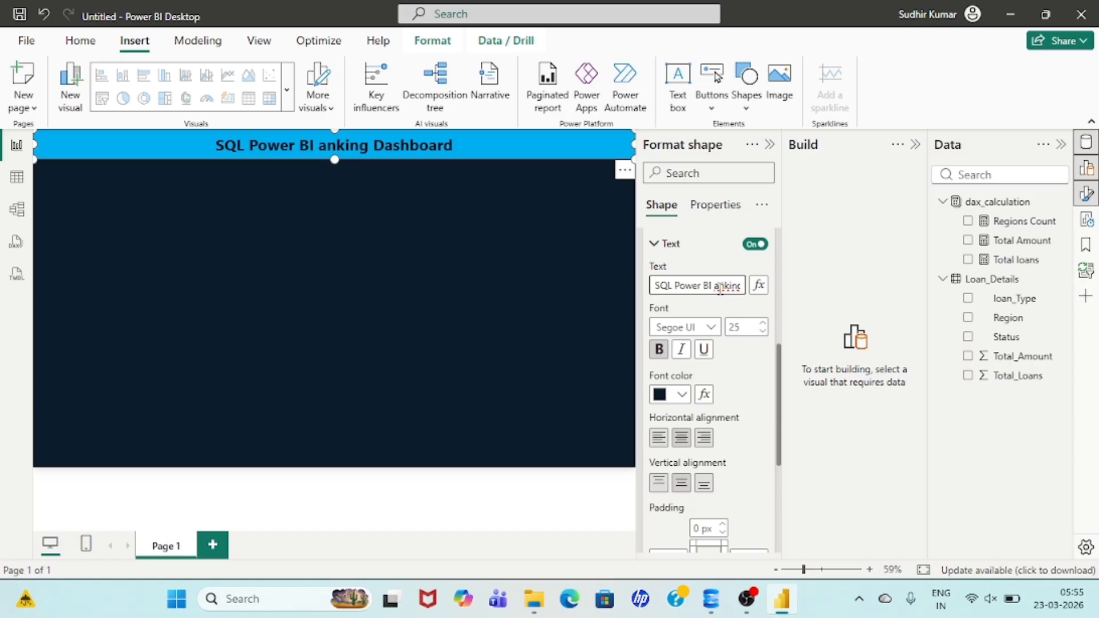
type("B")
left_click(738, 369)
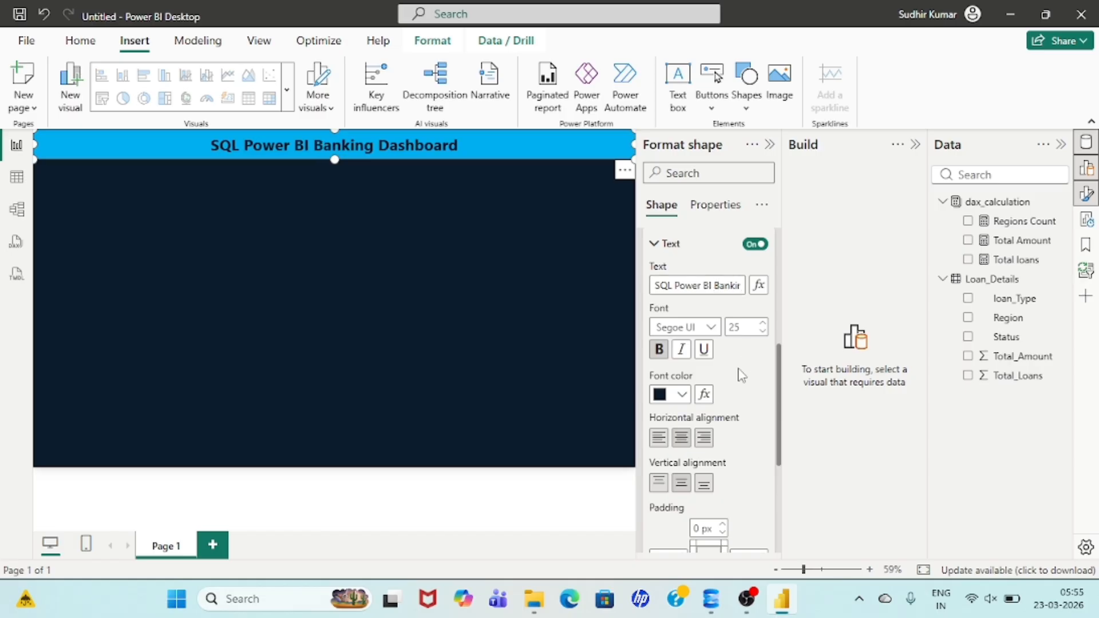
- Reselect the title banner and reduce its height slightly
left_click(394, 249)
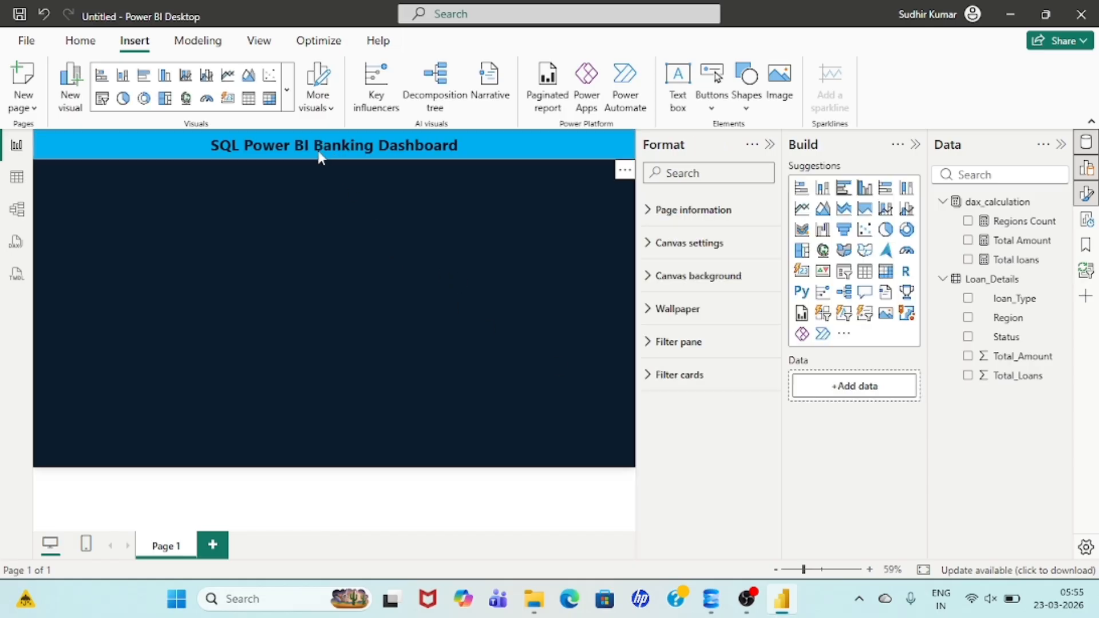
left_click(321, 150)
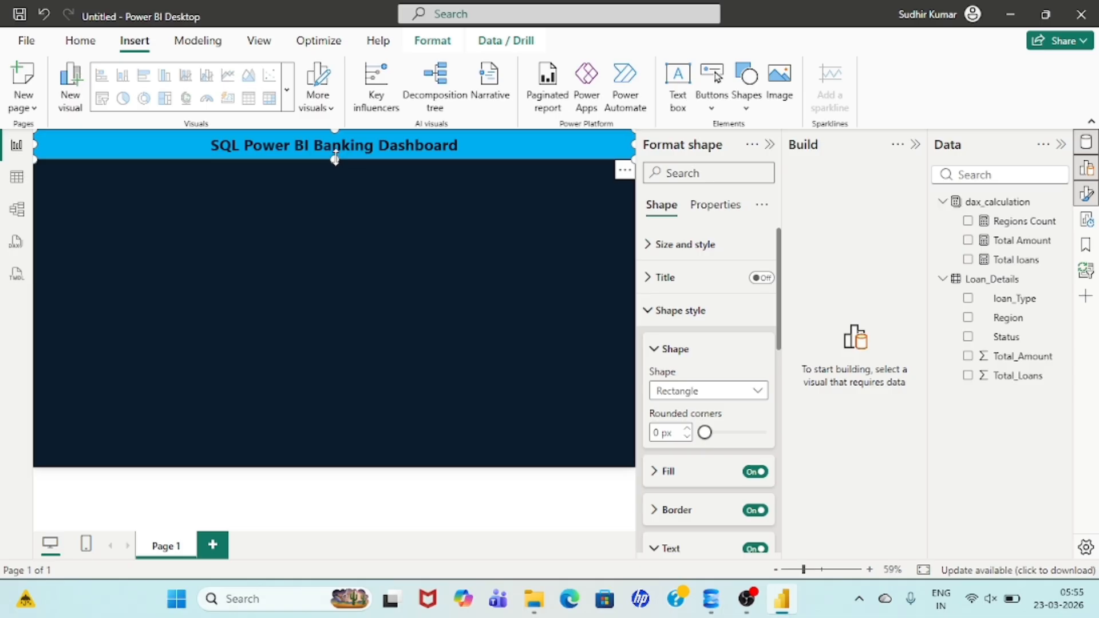
left_click_drag(336, 158, 337, 152)
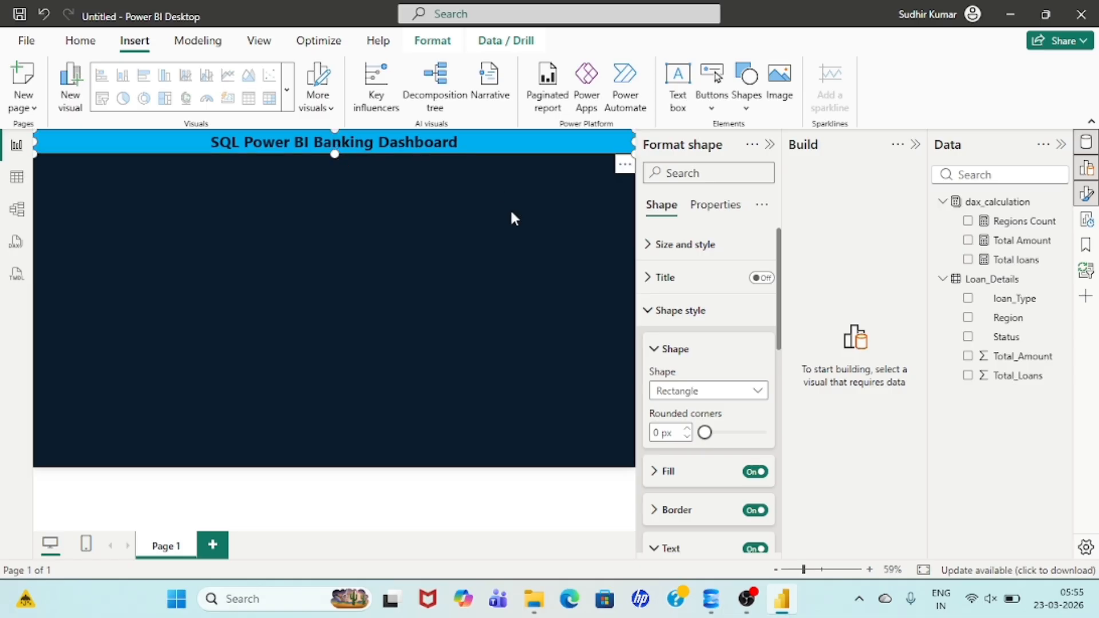
- Turn off the banner's fill and set its text colour to white
left_click(753, 473)
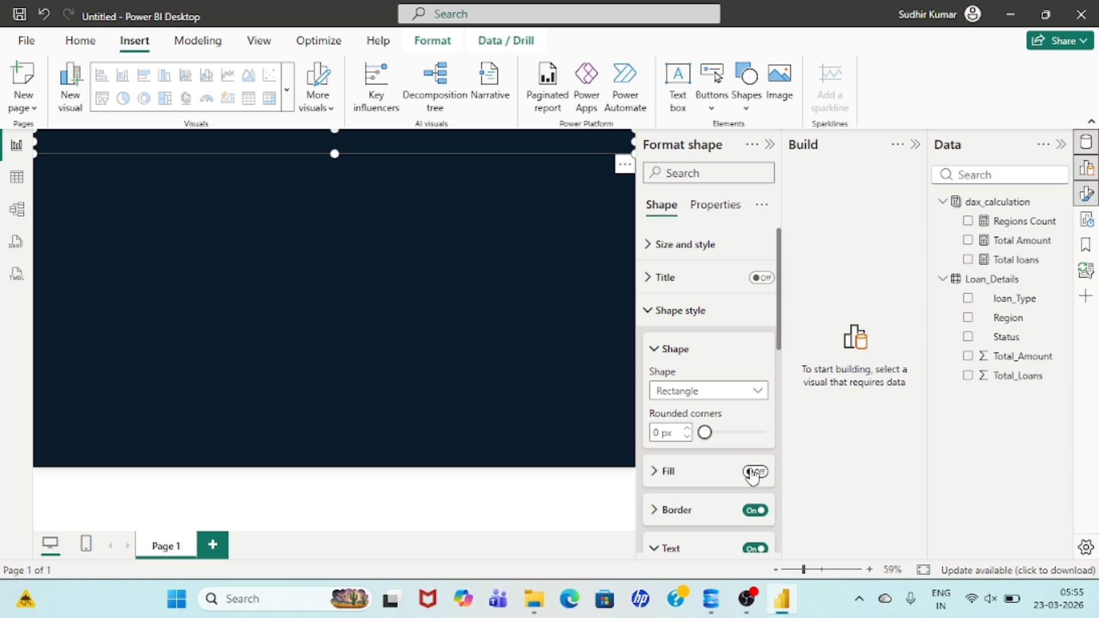
scroll(694, 485, "down", 3)
scroll(694, 485, "down", 3)
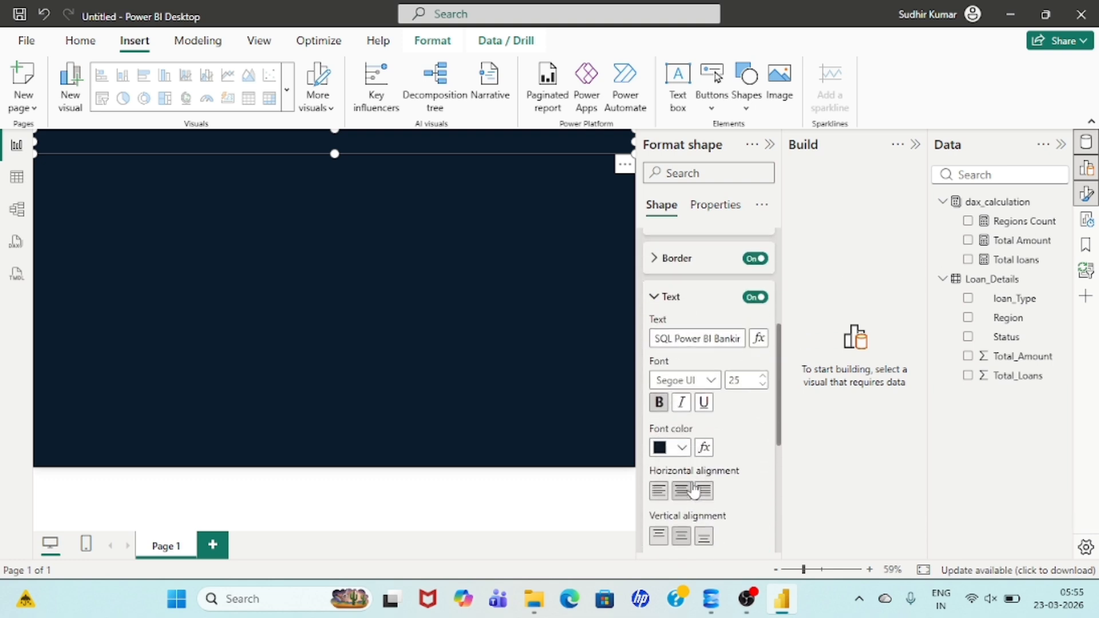
left_click(682, 447)
left_click(671, 346)
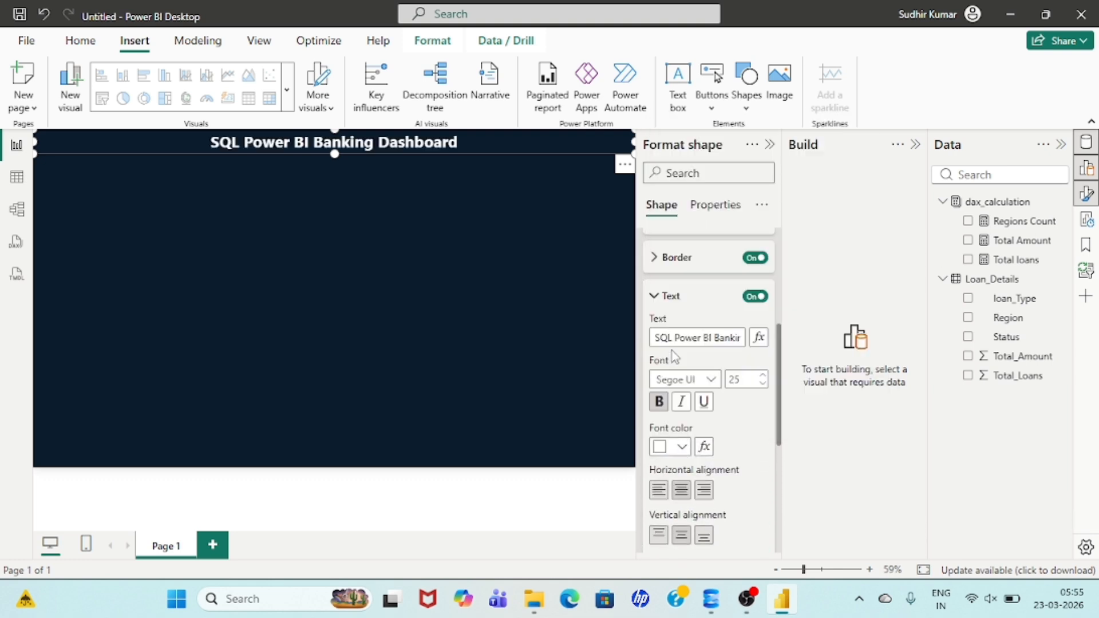
left_click(682, 447)
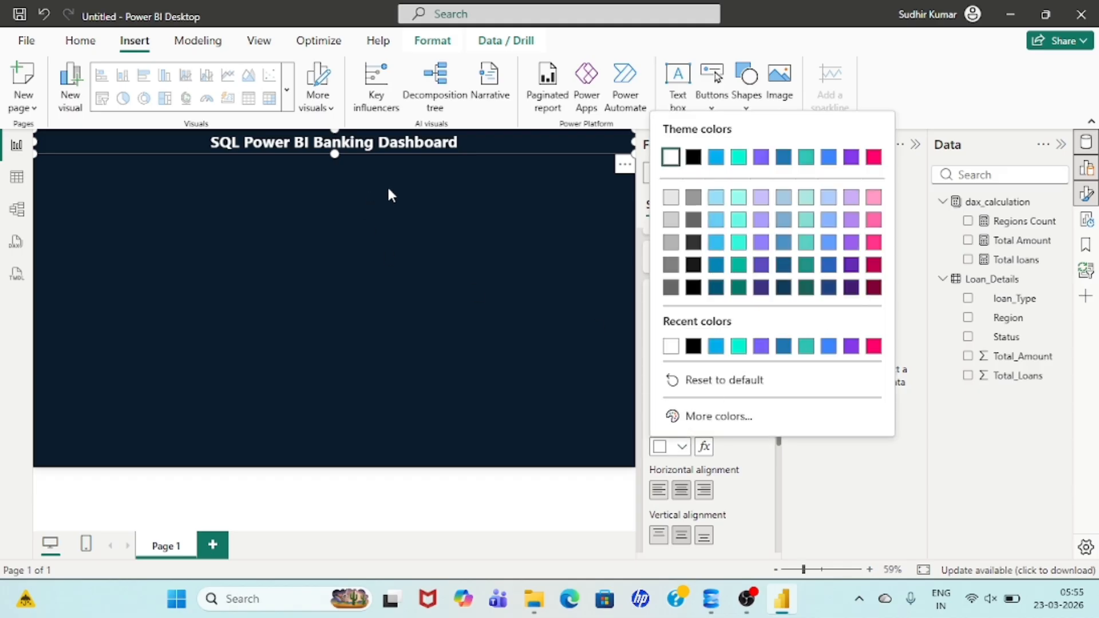
left_click(336, 195)
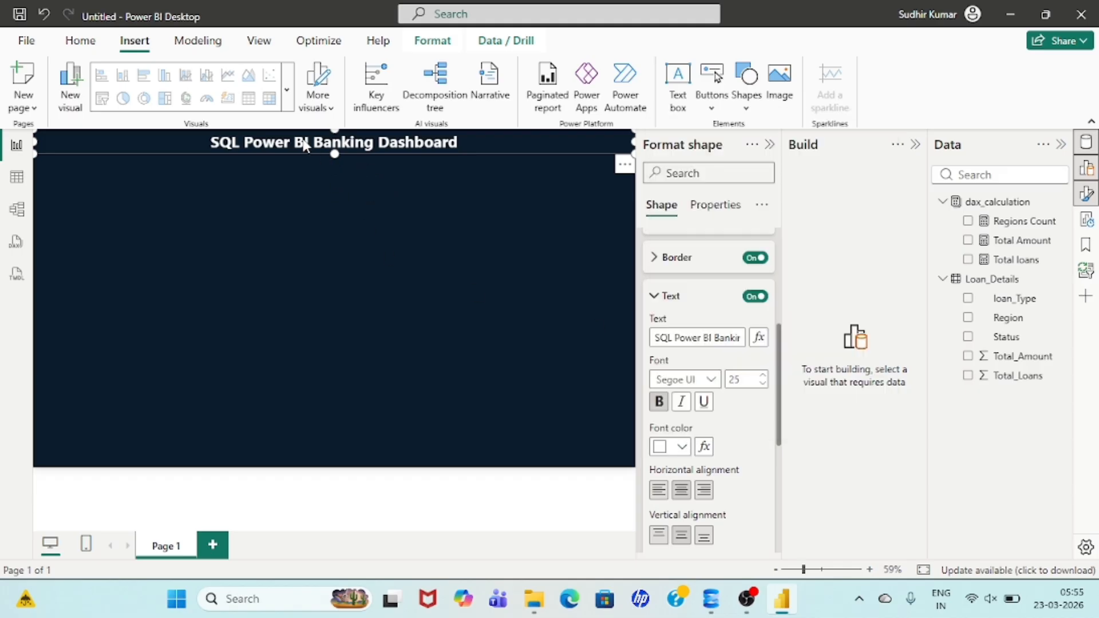
- Enable a pink visual border on the banner with 19 px rounded corners
scroll(659, 277, "up", 5)
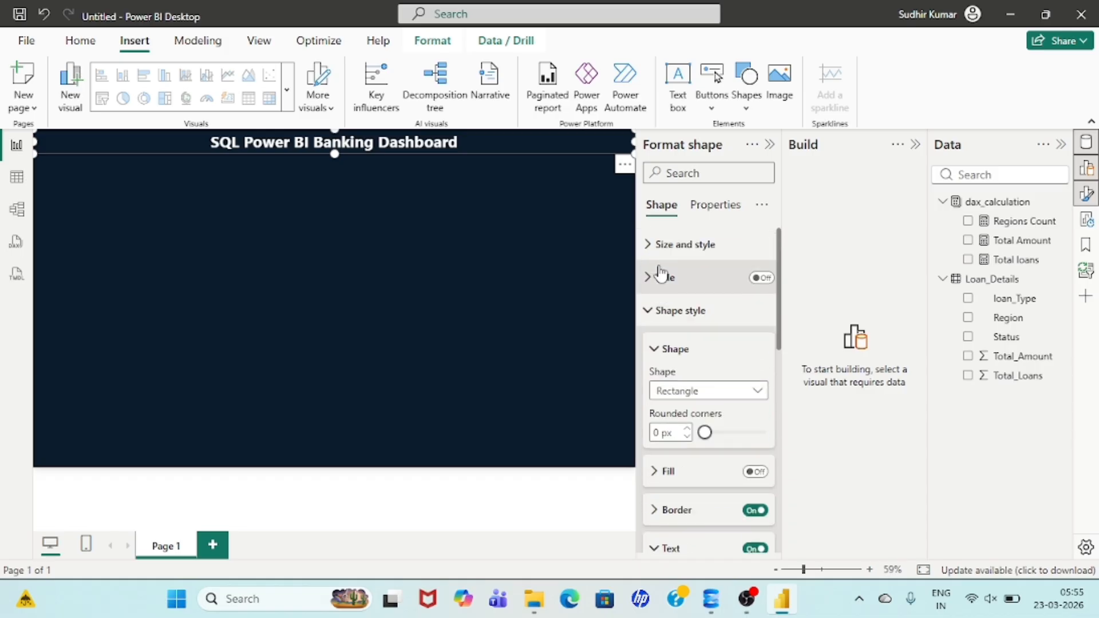
left_click(658, 244)
scroll(691, 362, "down", 5)
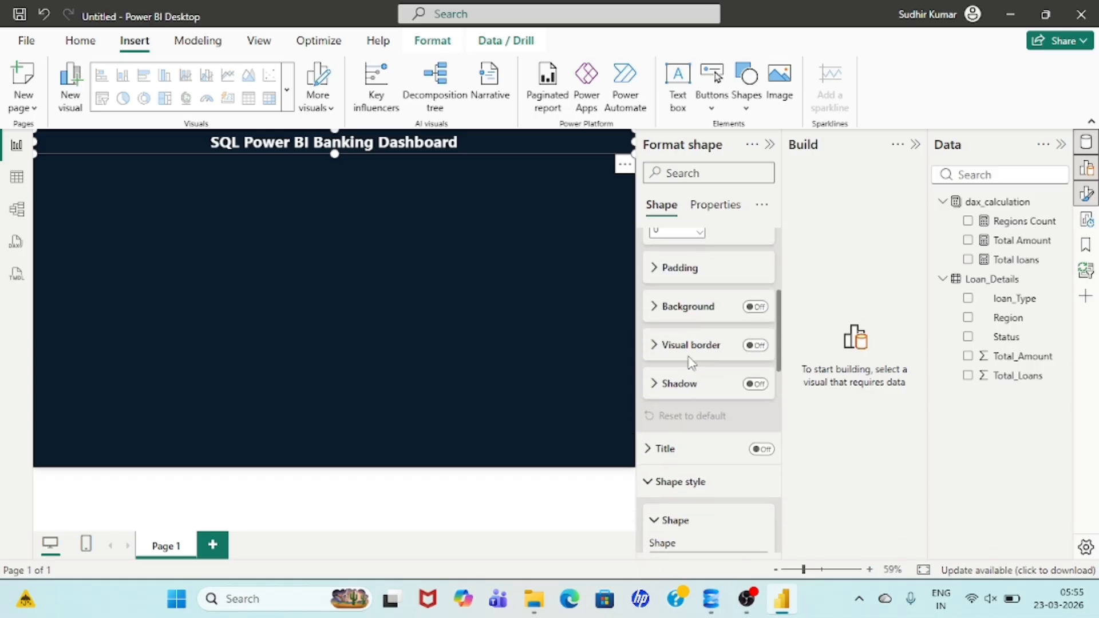
left_click(755, 345)
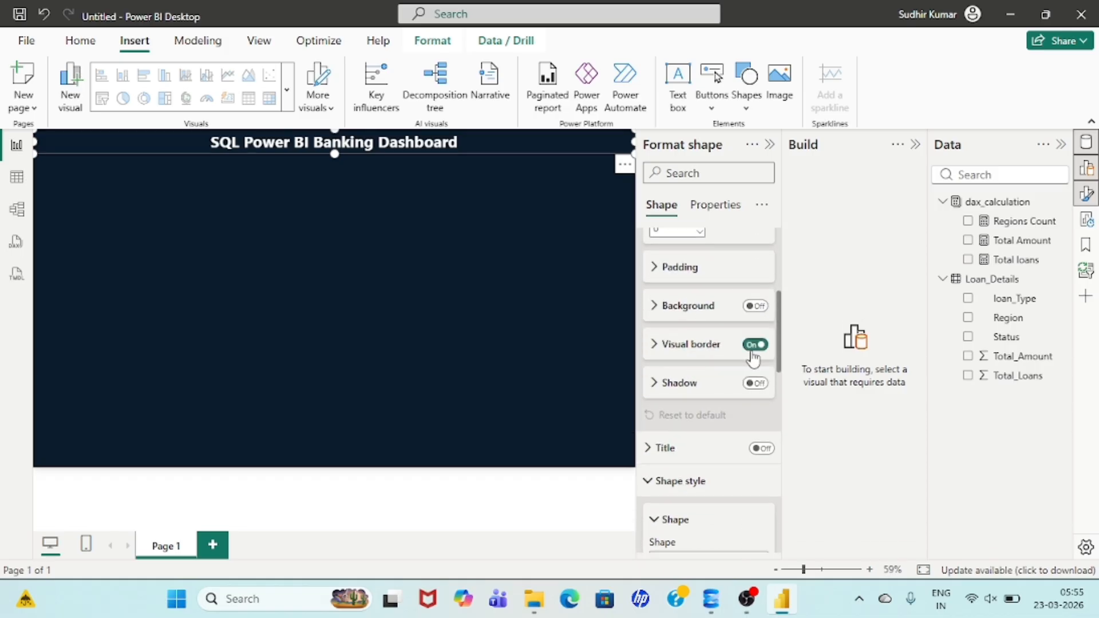
left_click(656, 344)
left_click(682, 386)
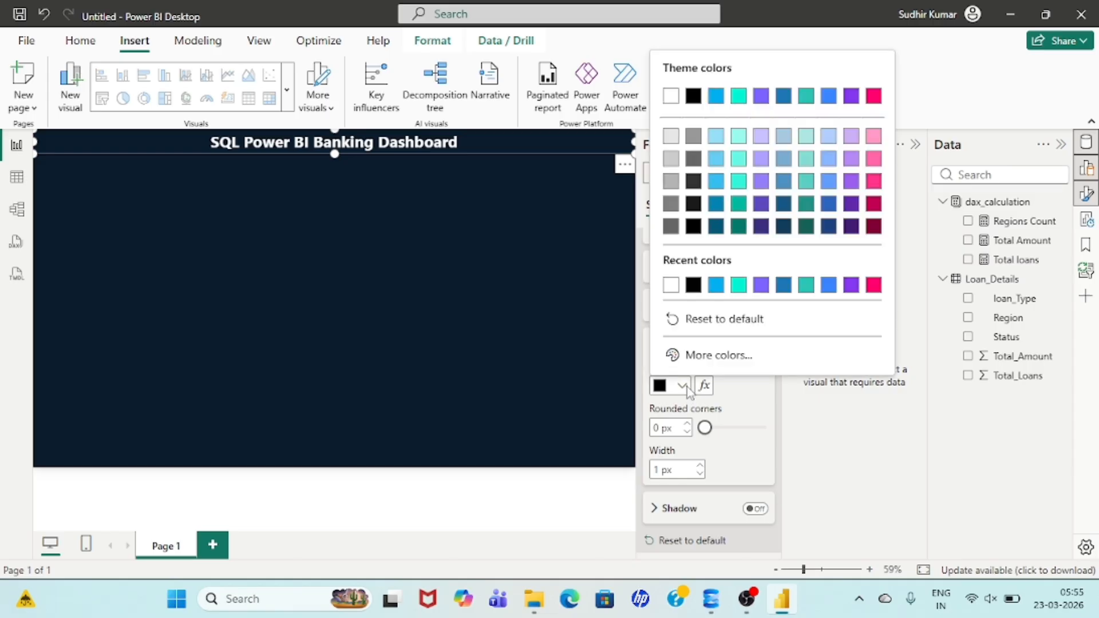
left_click(874, 286)
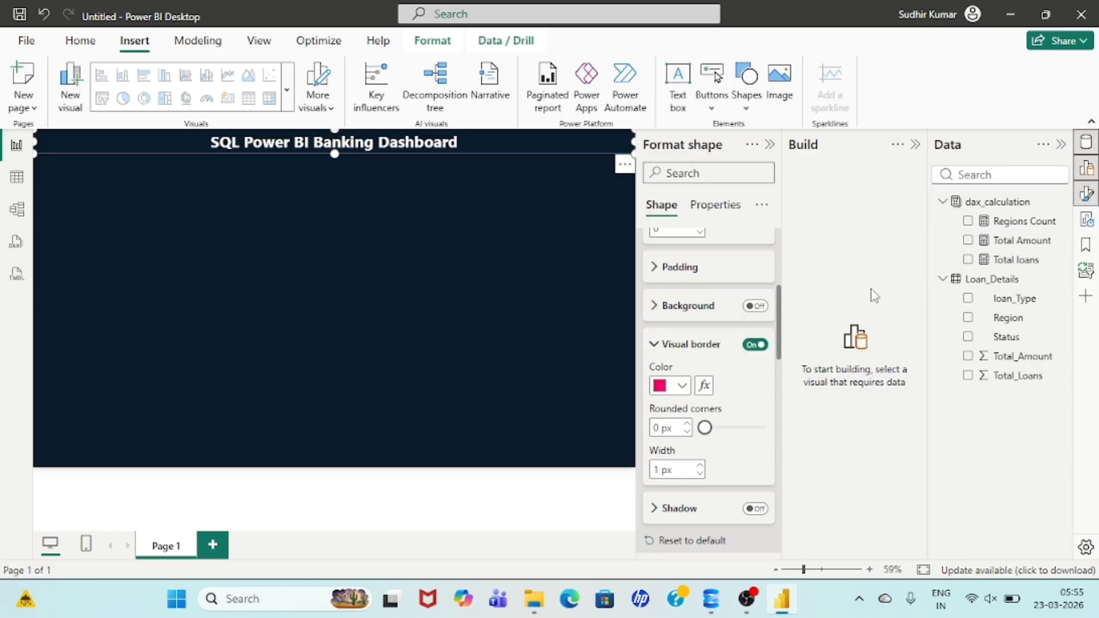
left_click_drag(705, 428, 764, 433)
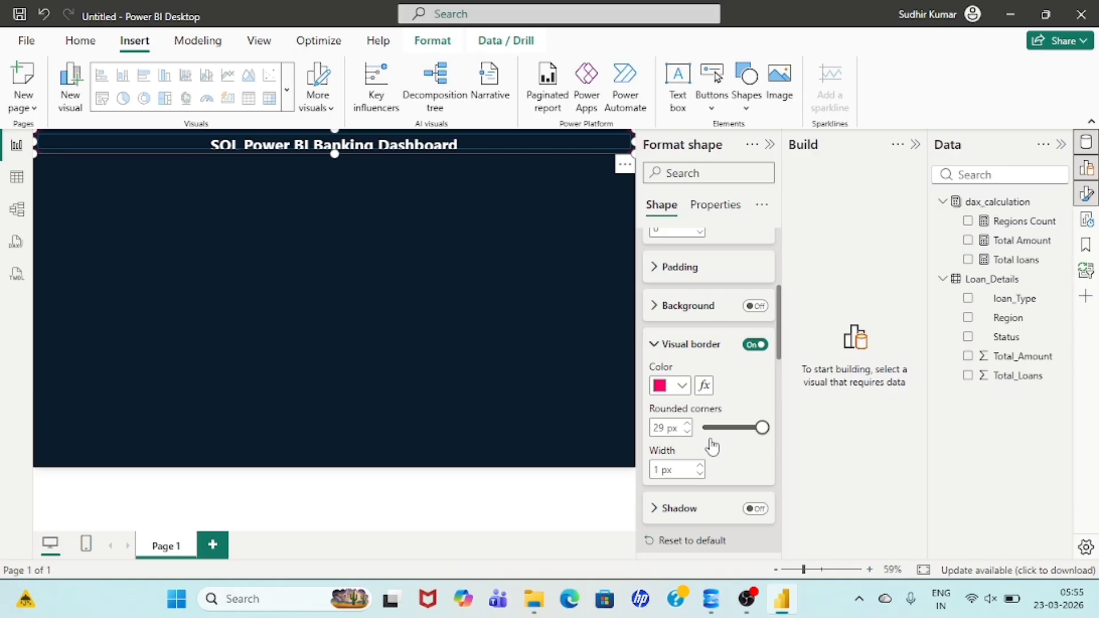
left_click(743, 428)
- Enable the banner's shadow with an Inside offset and enlarge the banner to a height of about 68
scroll(718, 449, "down", 1)
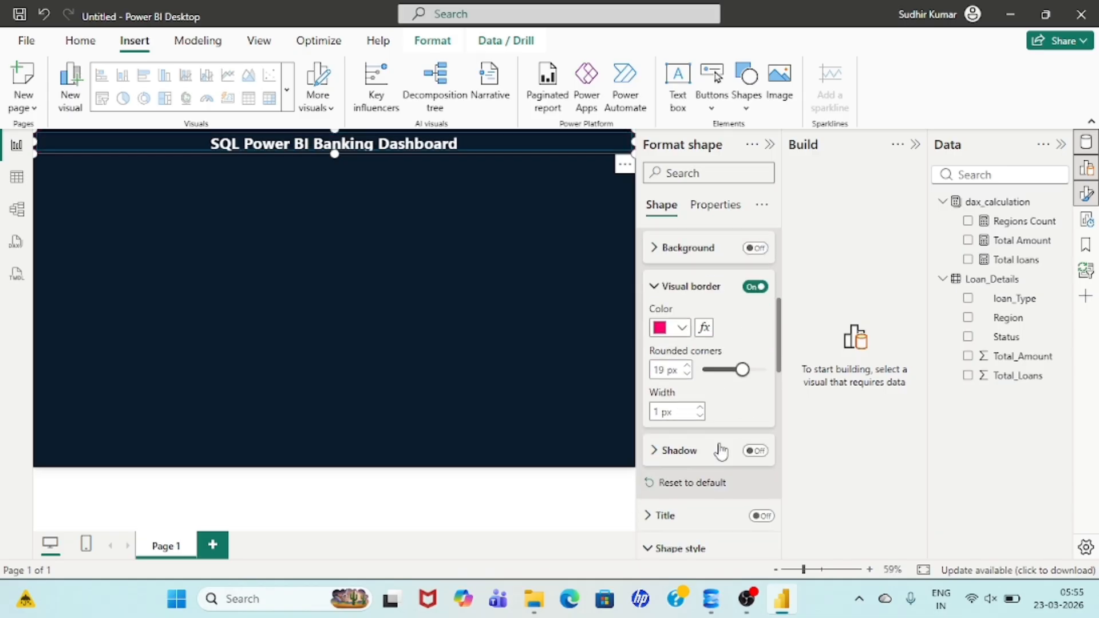
left_click(755, 446)
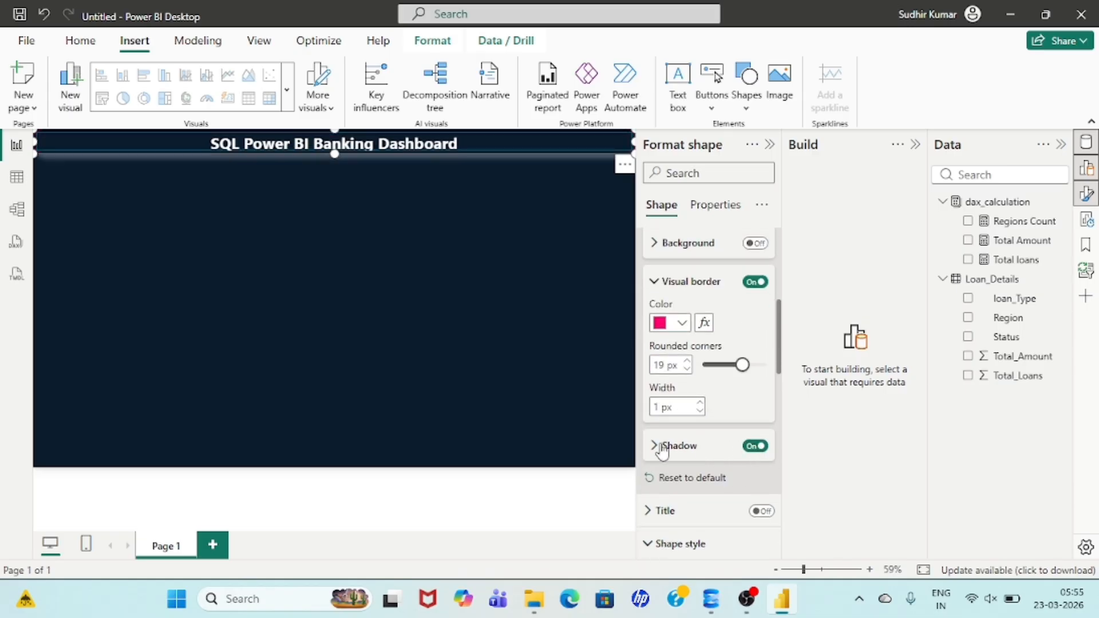
left_click(659, 446)
left_click(682, 487)
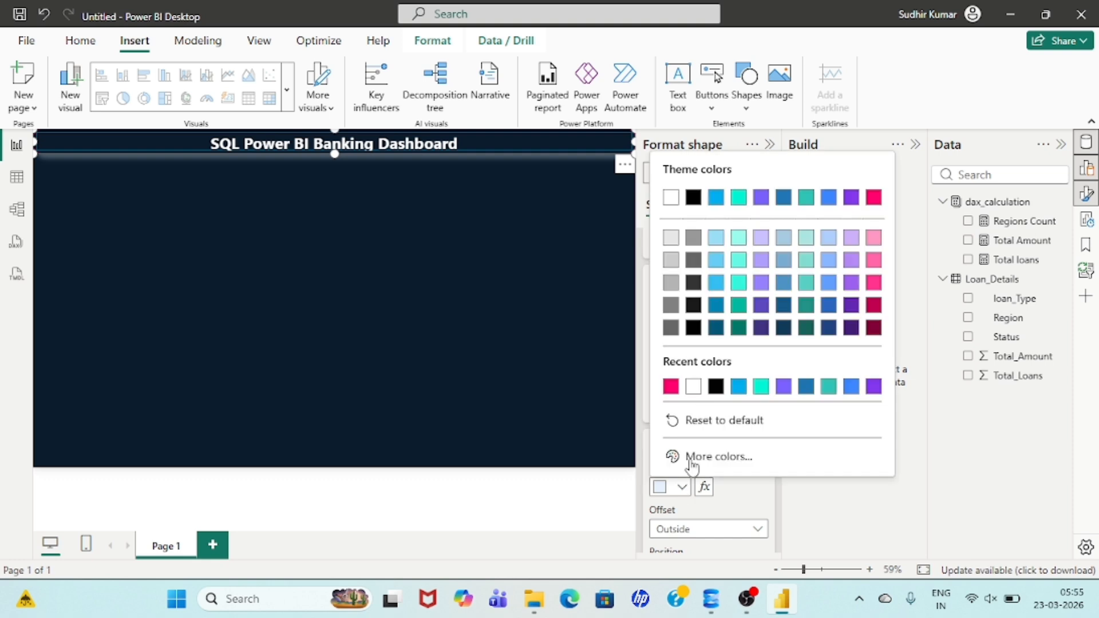
left_click(719, 527)
left_click(719, 527)
left_click(670, 568)
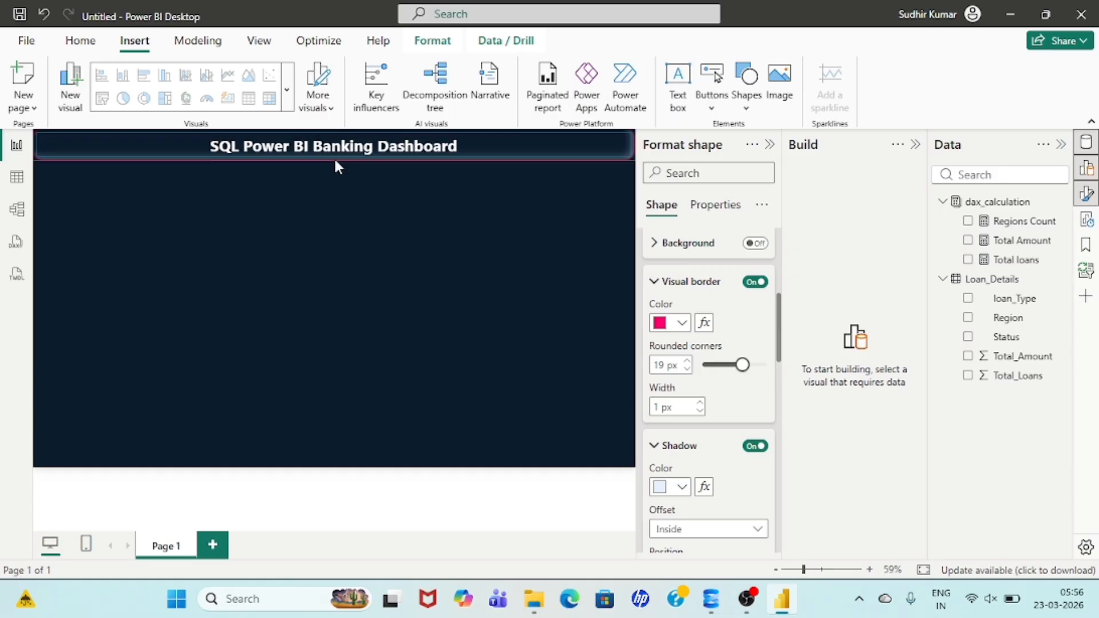
left_click(407, 215)
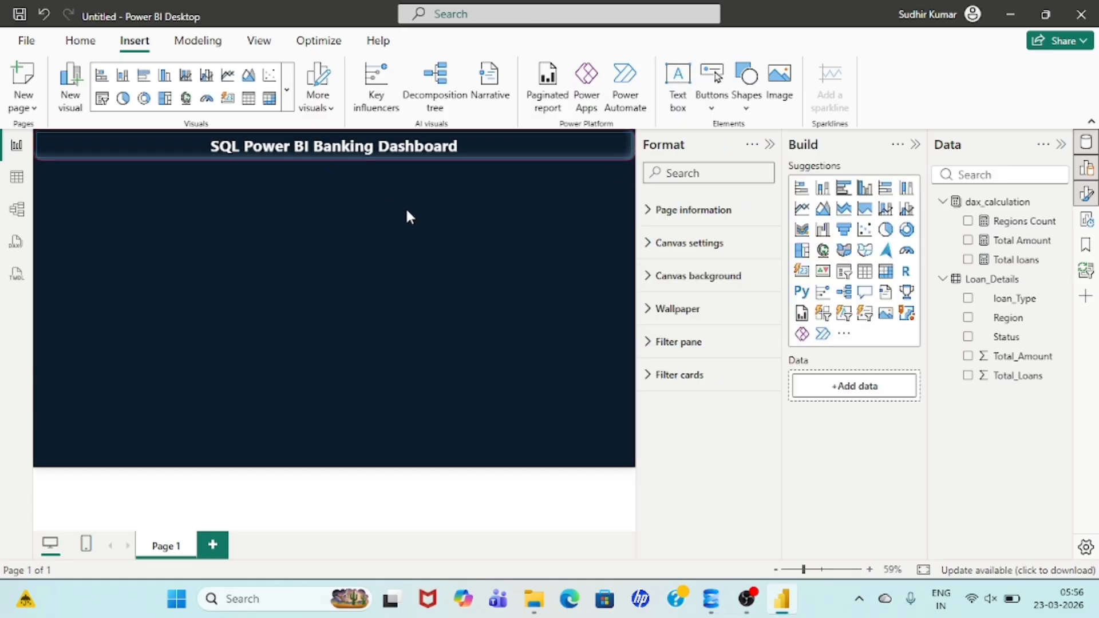
- Change the banner's visual border colour to turquoise
left_click(356, 147)
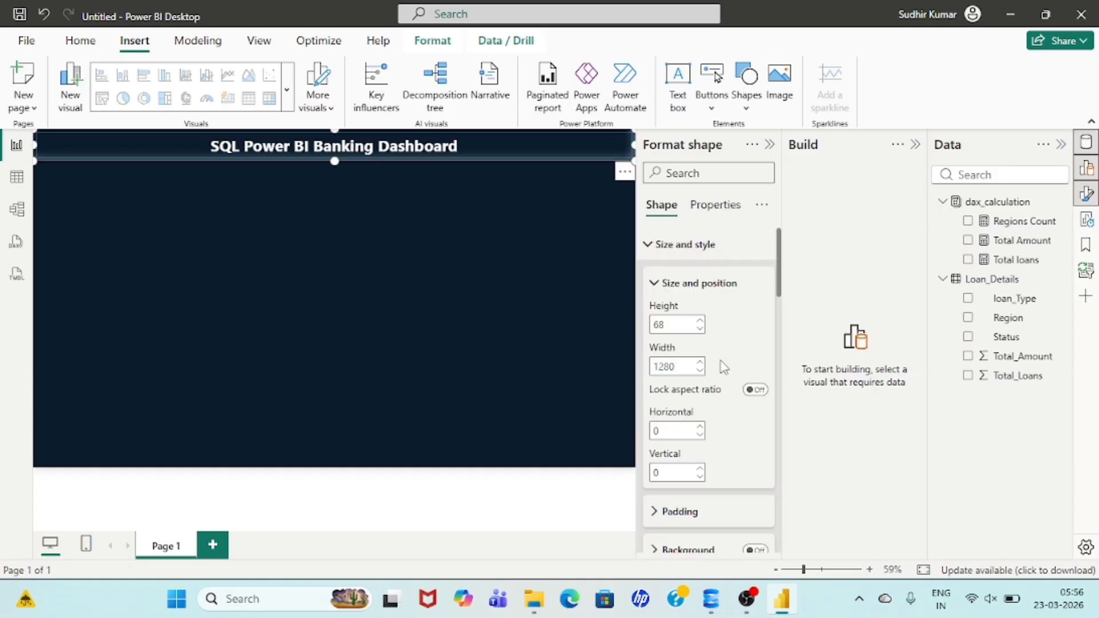
scroll(726, 400, "down", 4)
left_click(684, 418)
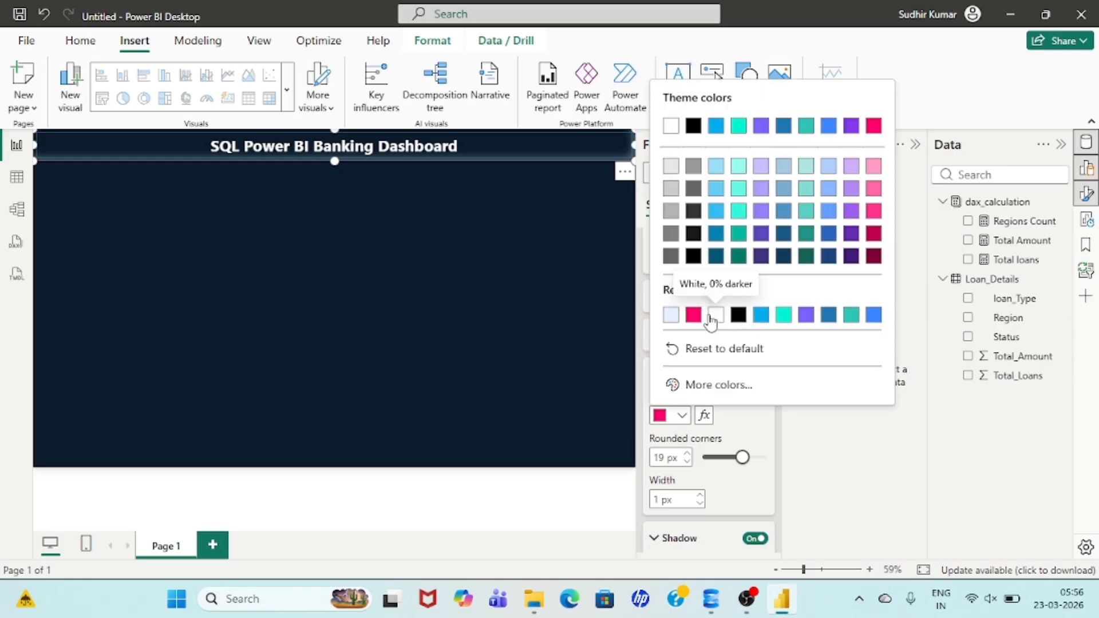
left_click(785, 316)
left_click(407, 256)
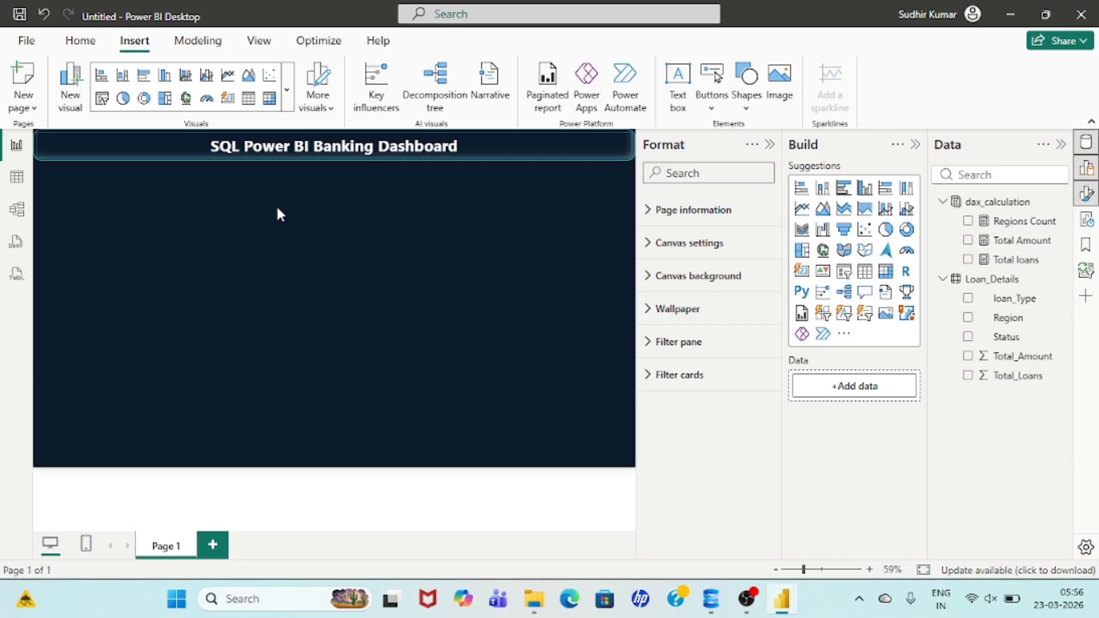
- Add a card visual showing Total loans, Total Amount and Regions Count, and place it just below the banner
left_click(801, 271)
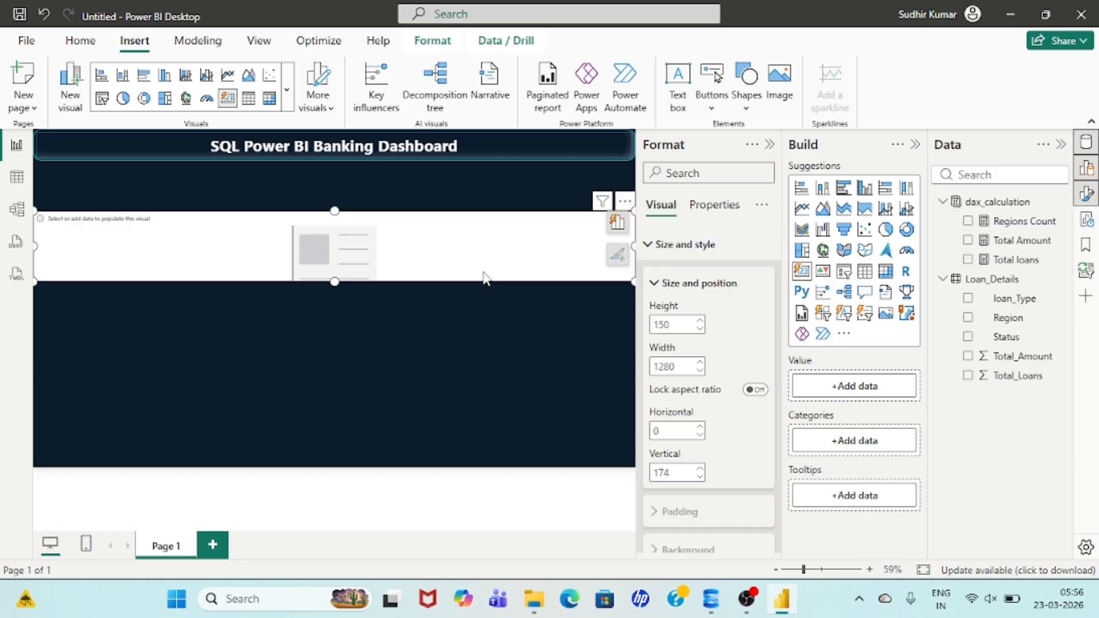
left_click(968, 259)
left_click(968, 240)
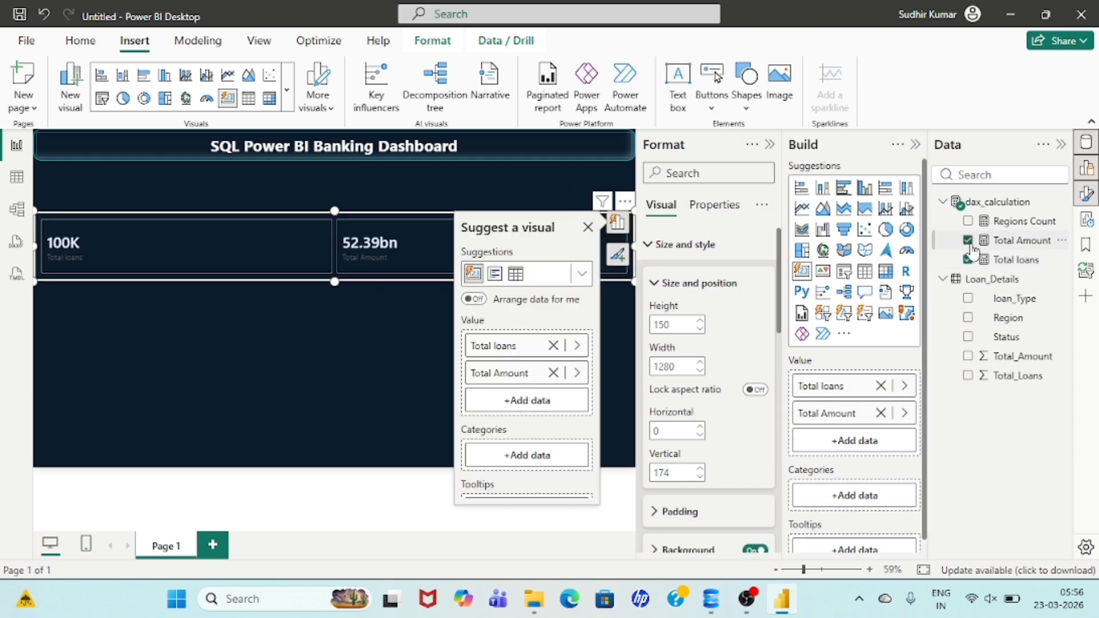
left_click(968, 221)
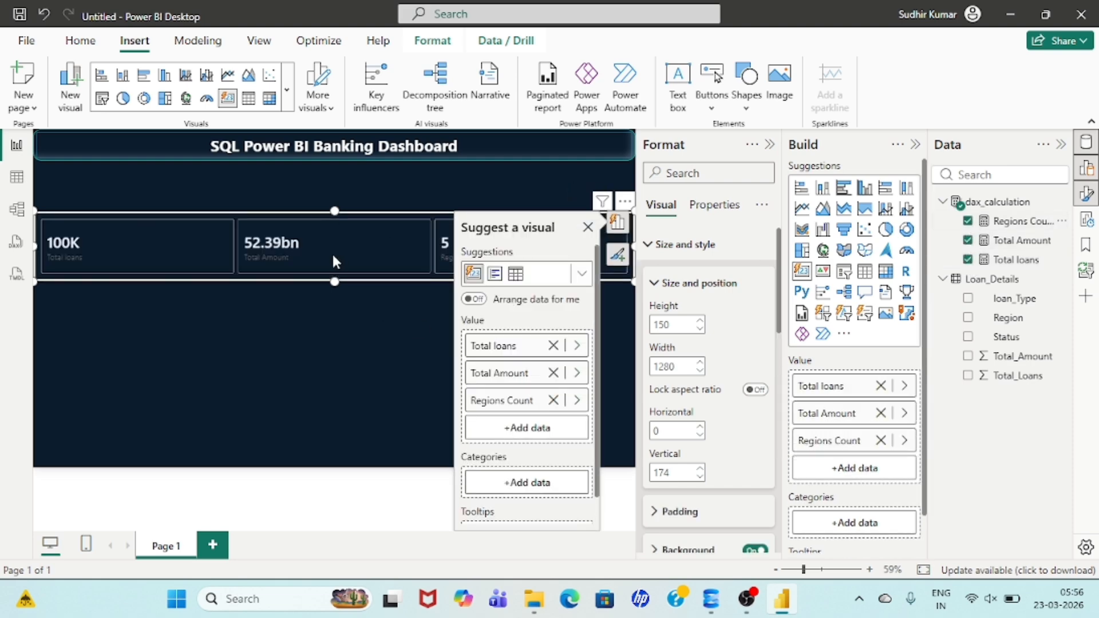
left_click_drag(333, 256, 326, 213)
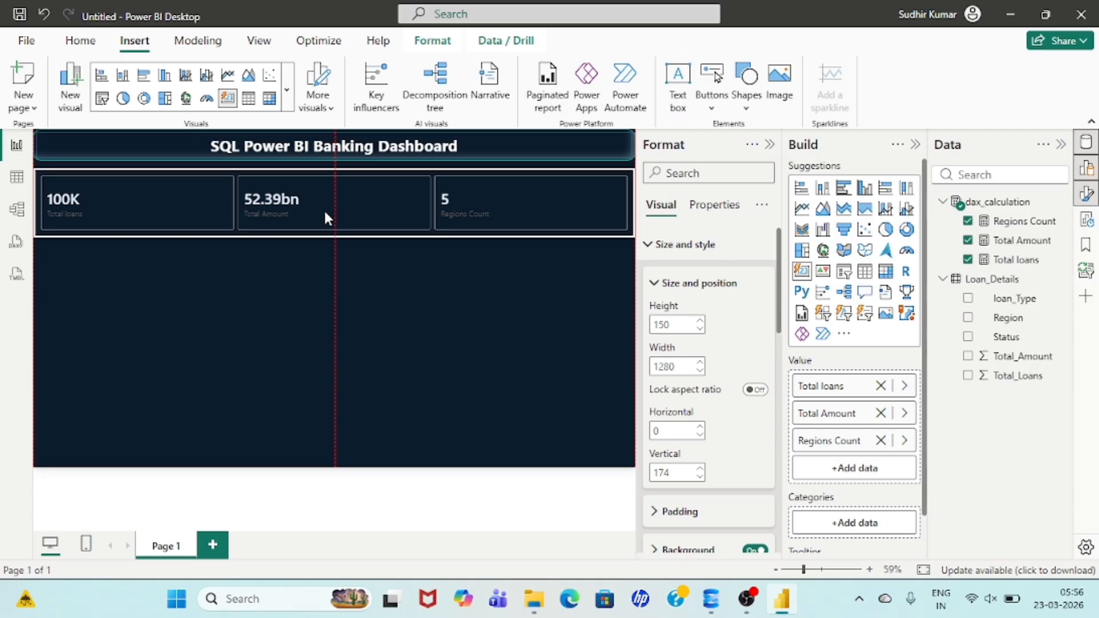
- Copy the banner's formatting onto the card visual with Format Painter and shorten the card visual to a height of about 112
left_click(52, 143)
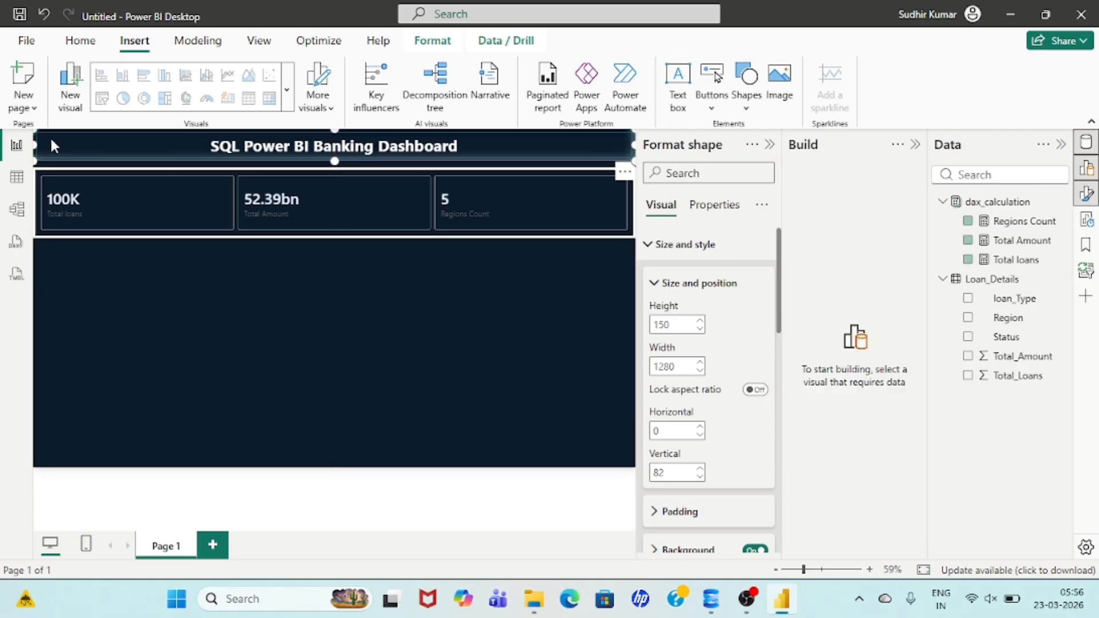
left_click(80, 40)
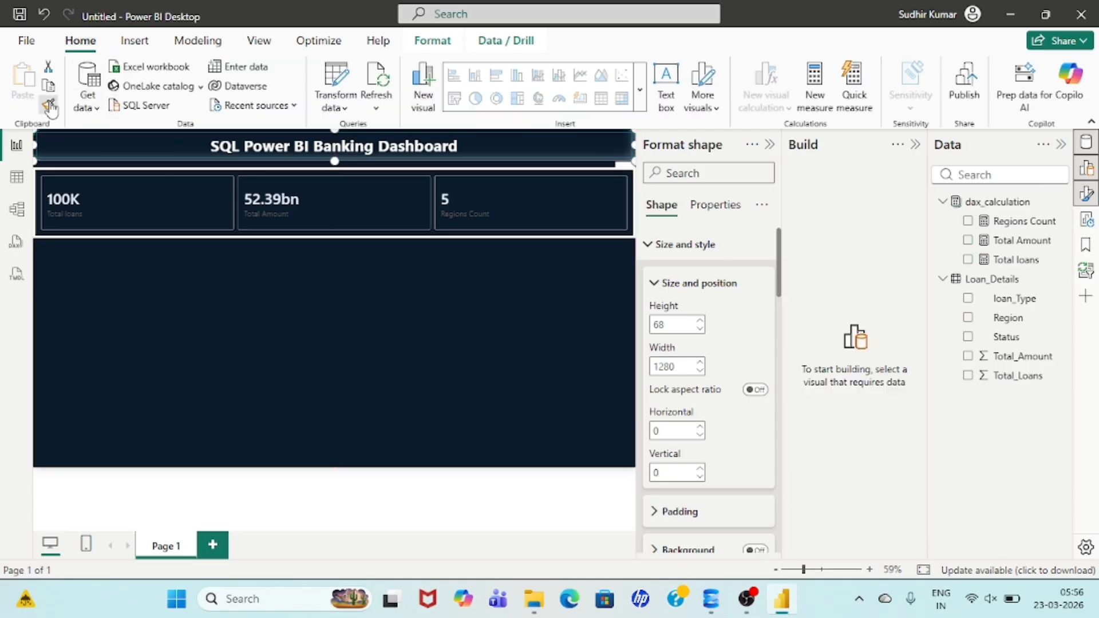
left_click(49, 104)
left_click(154, 200)
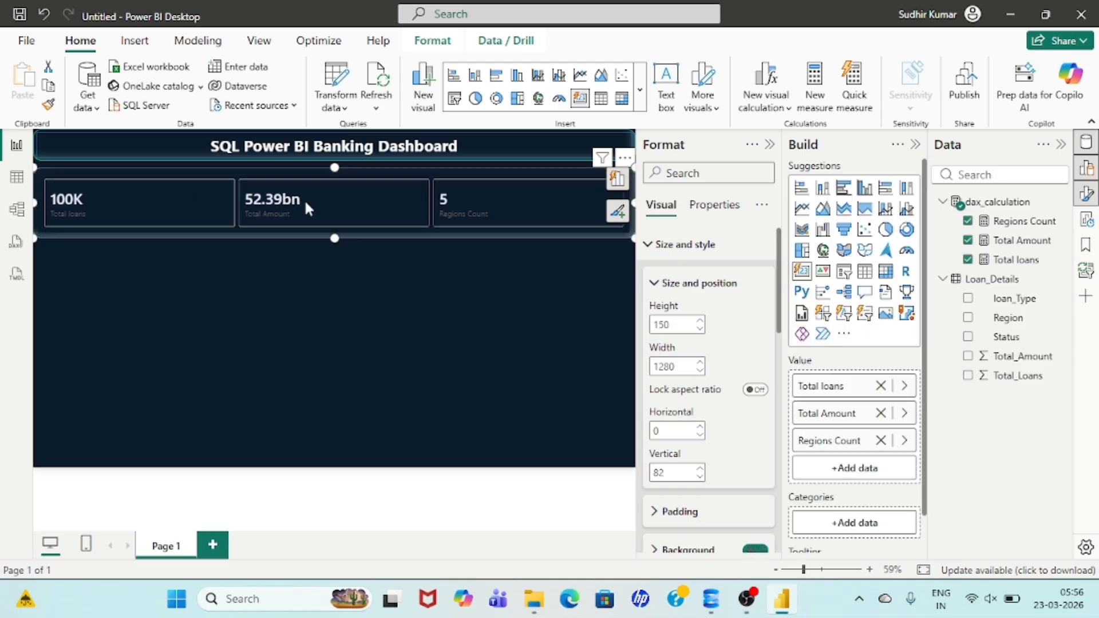
mouse_move(334, 238)
left_mouse_down()
mouse_move(335, 206)
mouse_move(335, 222)
left_mouse_up()
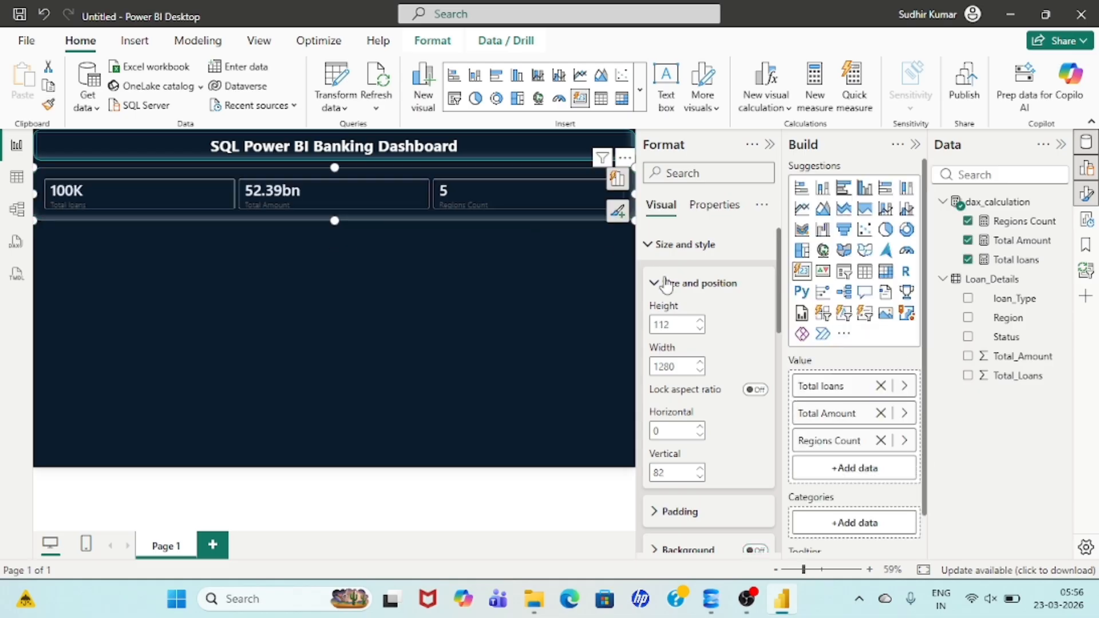
- Set the card callout values to font size 15 and centre them horizontally for all cards
left_click(653, 245)
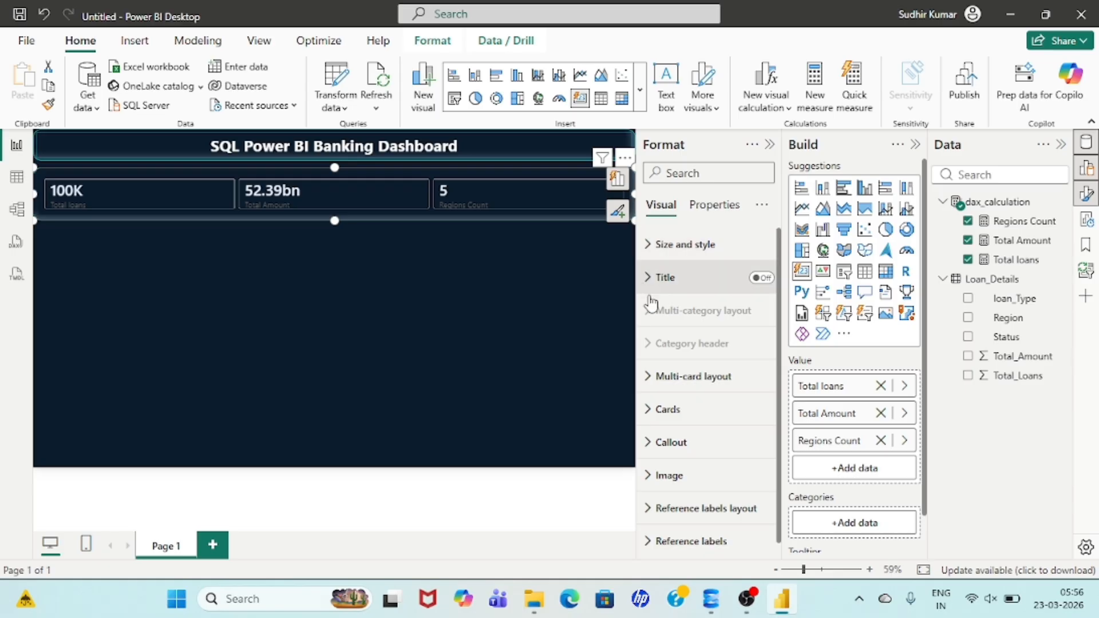
left_click(650, 444)
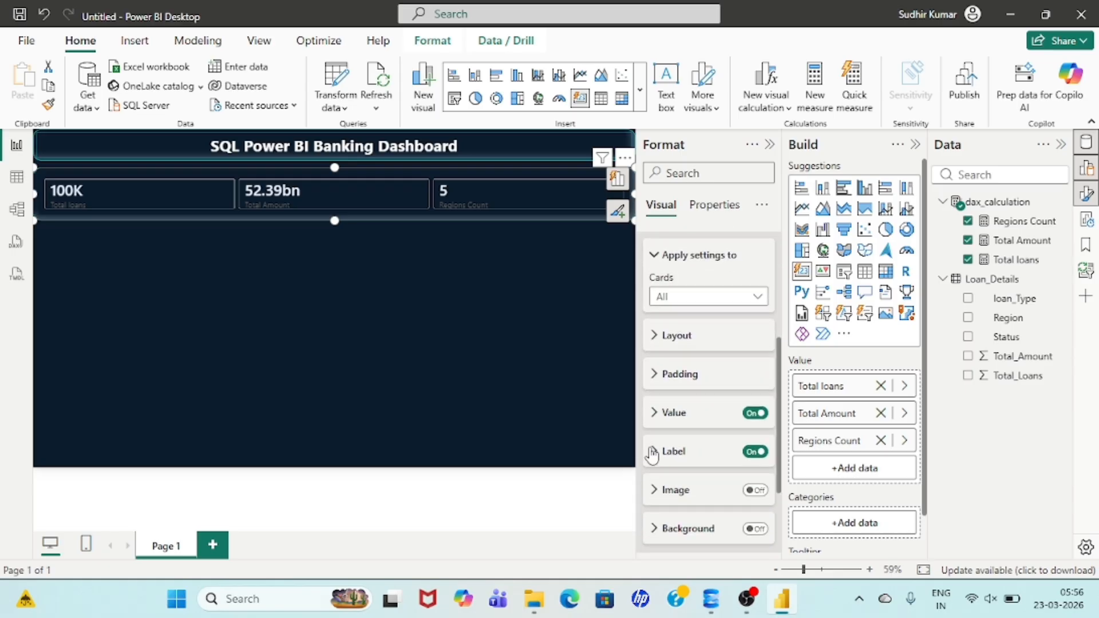
left_click(657, 412)
left_click(748, 454)
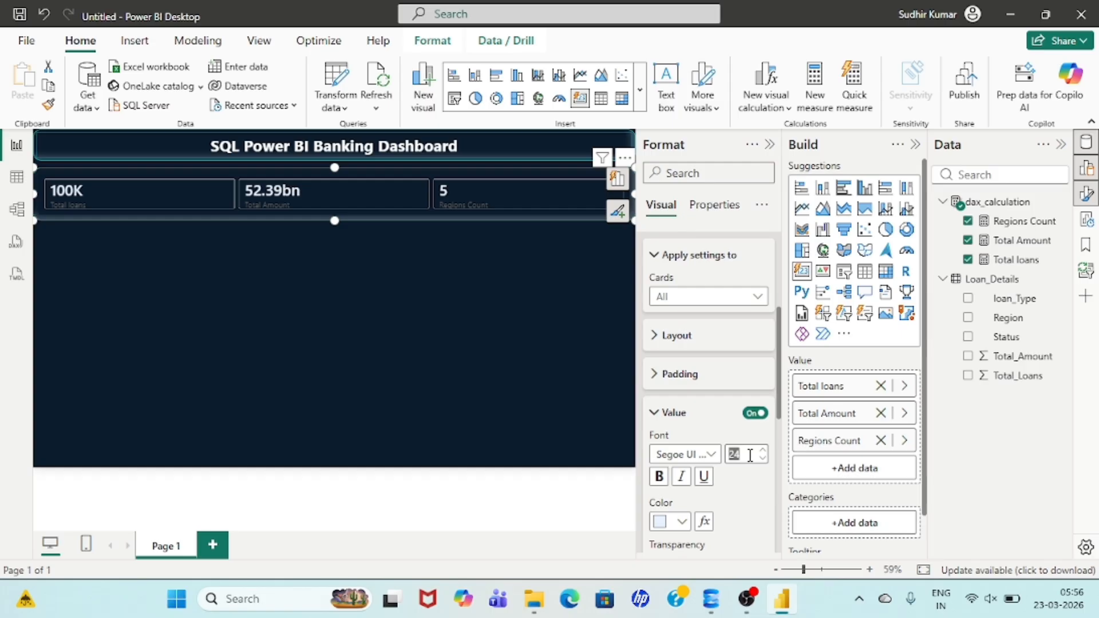
type("15")
key("Return")
scroll(710, 452, "down", 3)
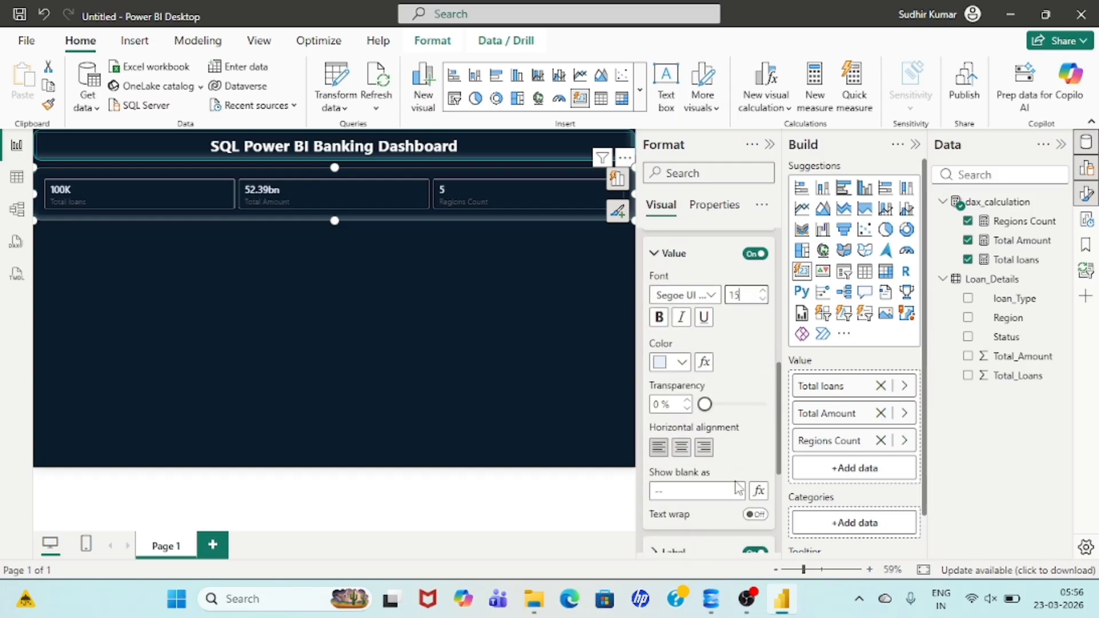
left_click(682, 439)
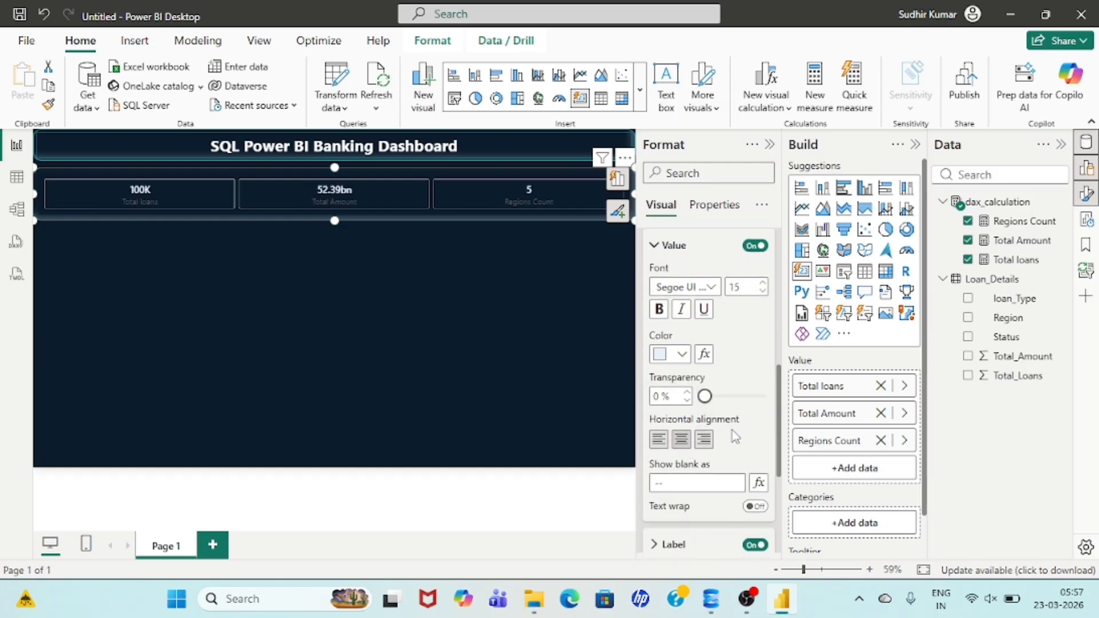
- Change the callout labels on all cards to a bolder Segoe UI font in white
scroll(682, 423, "down", 3)
left_click(663, 401)
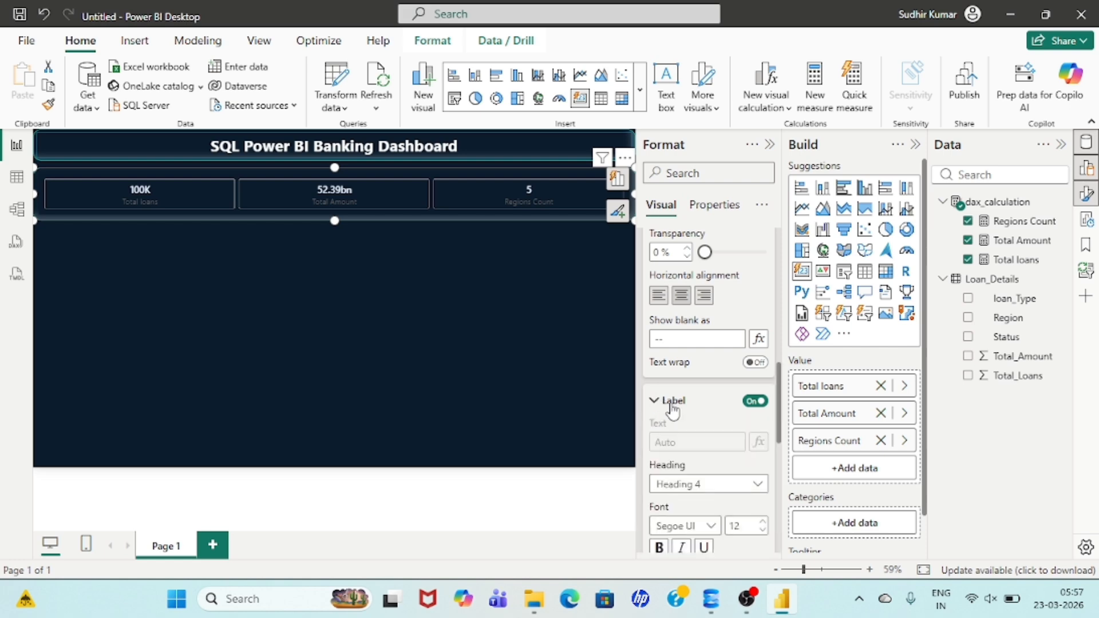
scroll(713, 446, "down", 3)
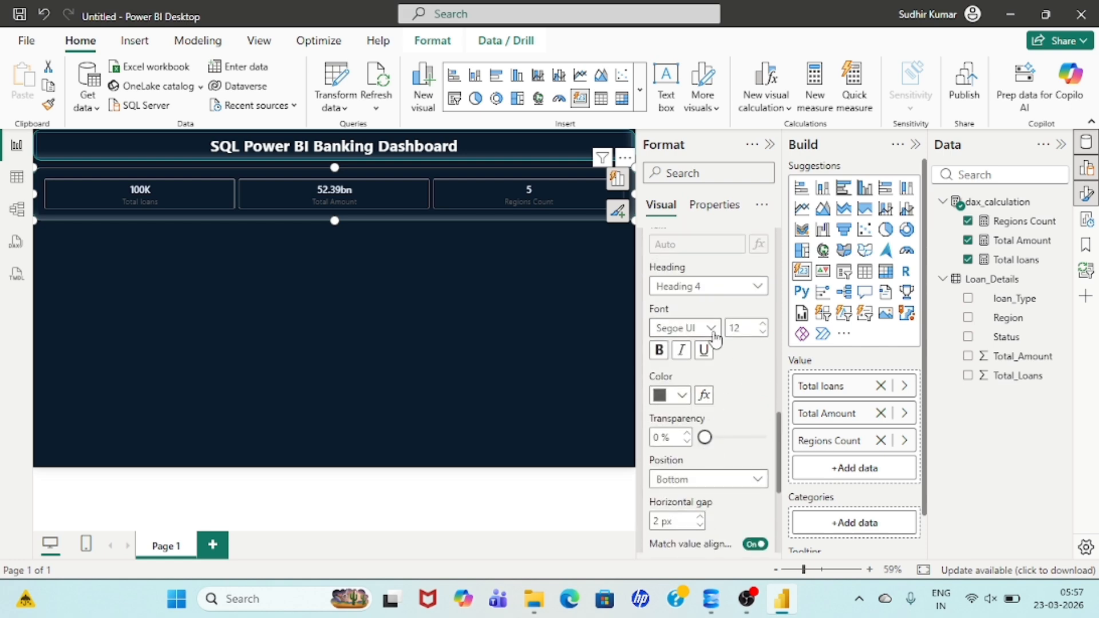
left_click(715, 338)
left_click(695, 235)
left_click(682, 395)
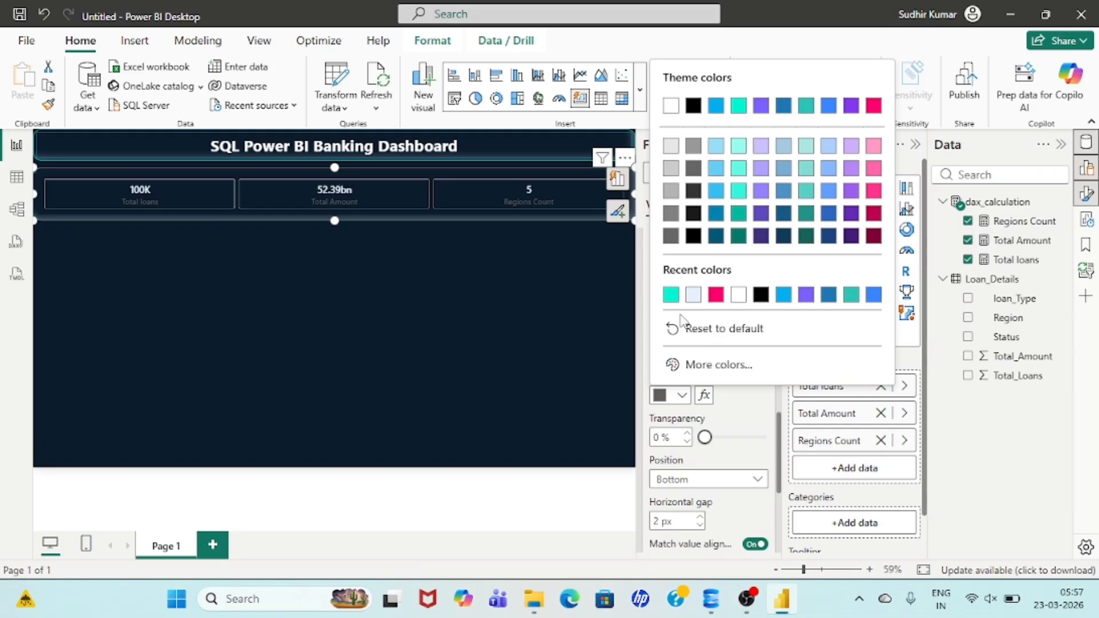
left_click(739, 297)
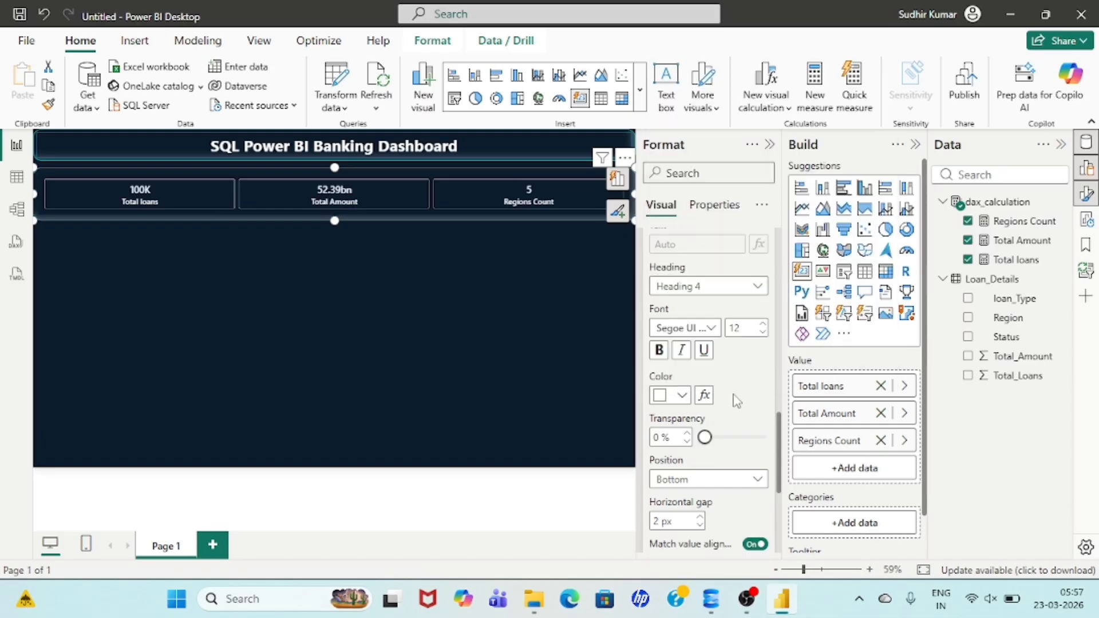
scroll(737, 400, "down", 3)
left_click(479, 353)
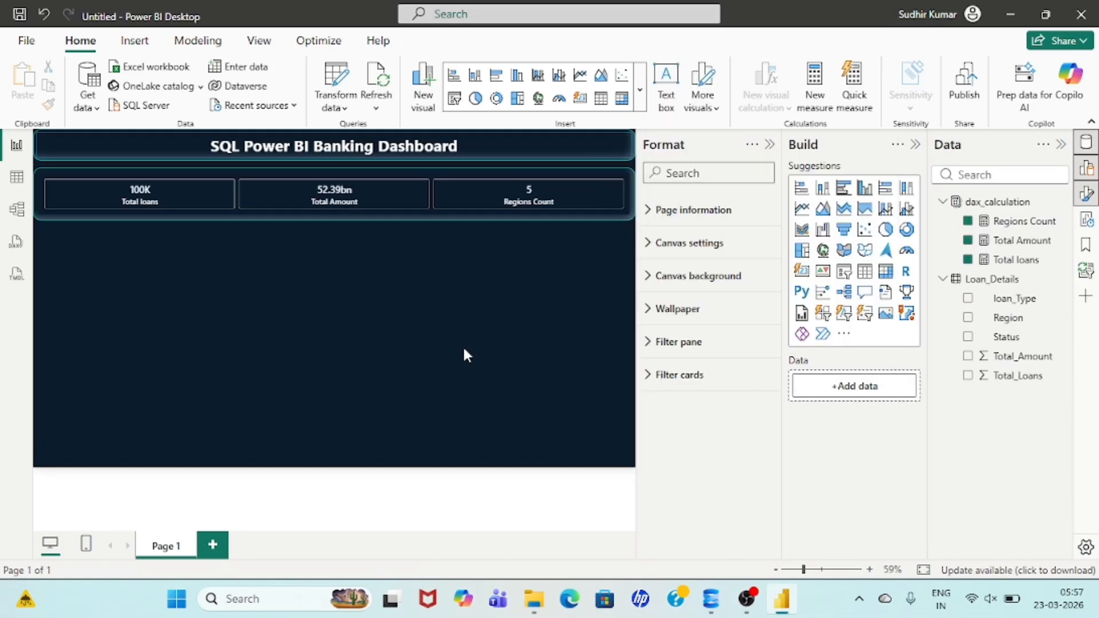
- Shorten the card visual slightly and move it up so it sits directly against the banner's lower edge
left_click(325, 201)
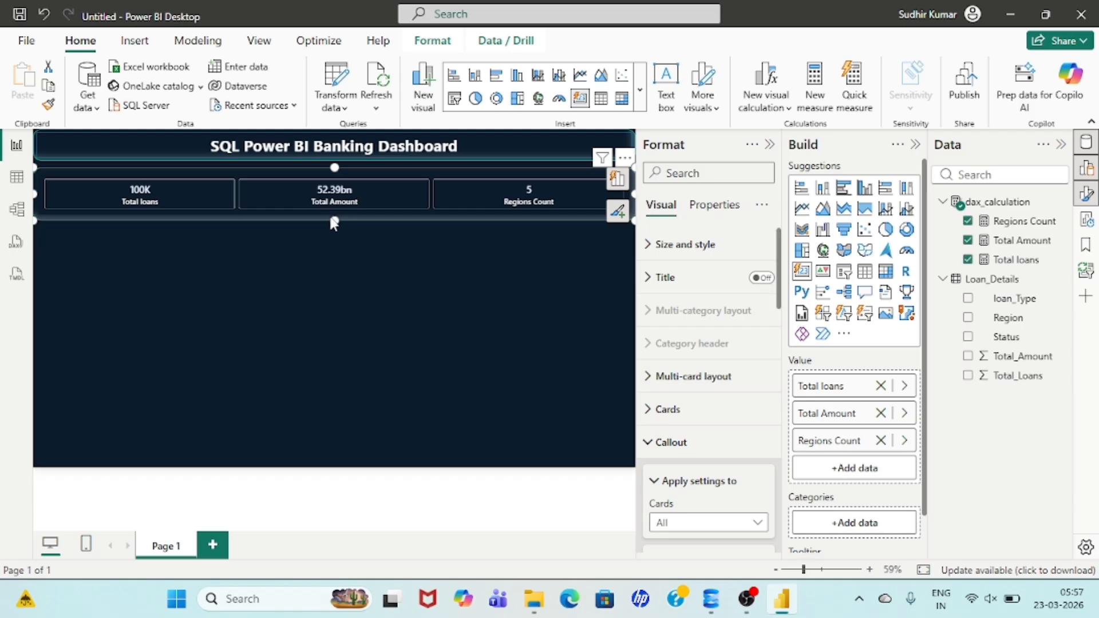
left_click_drag(335, 222, 333, 215)
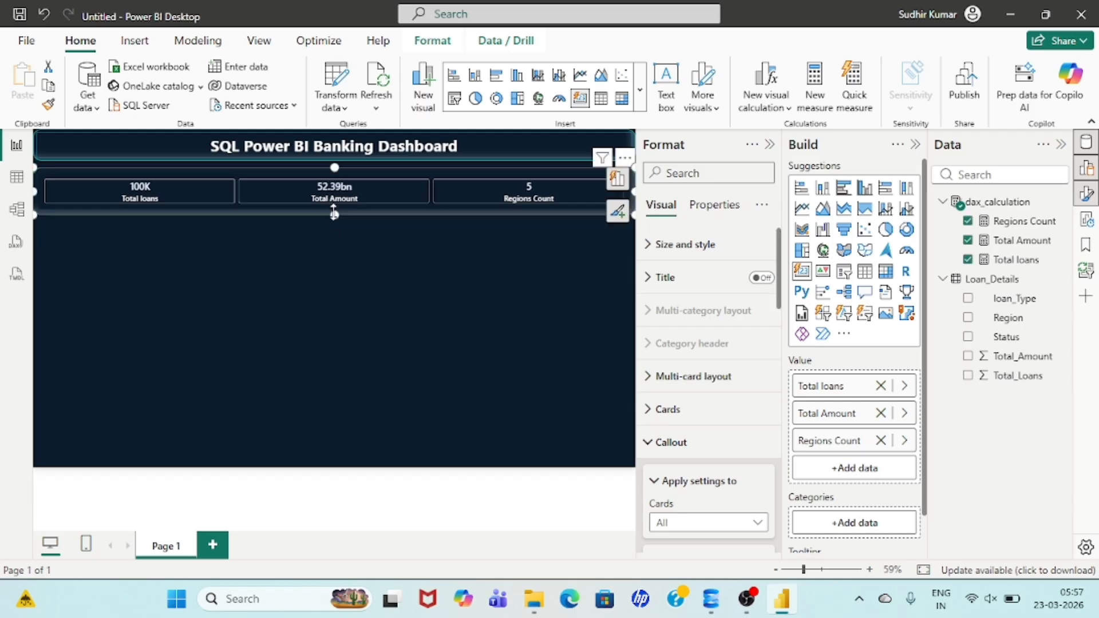
left_click_drag(309, 172, 308, 170)
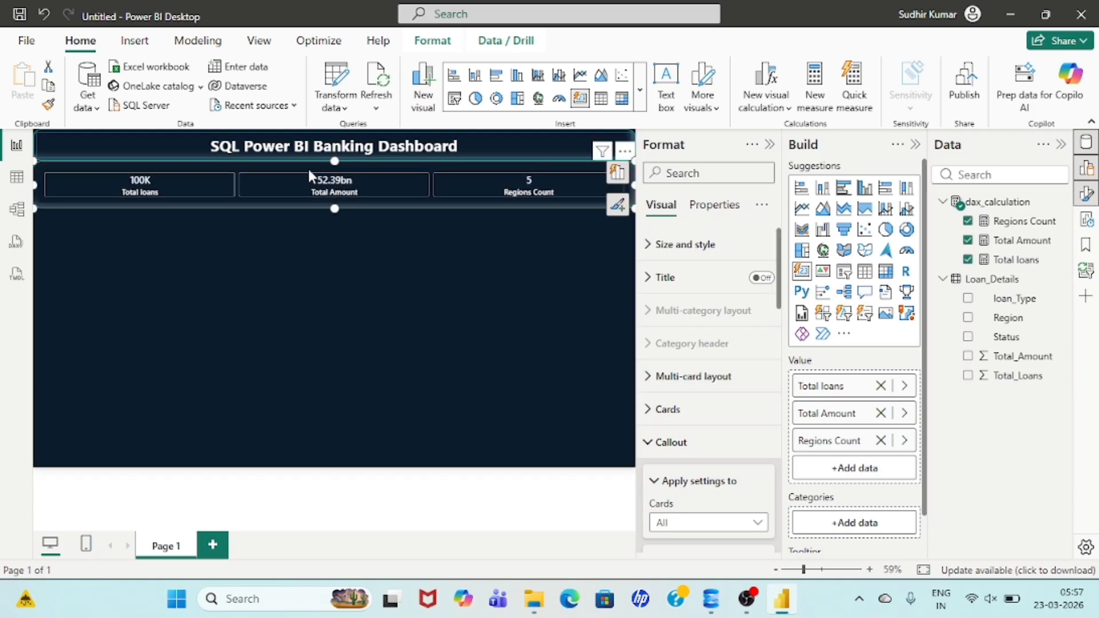
left_click(335, 246)
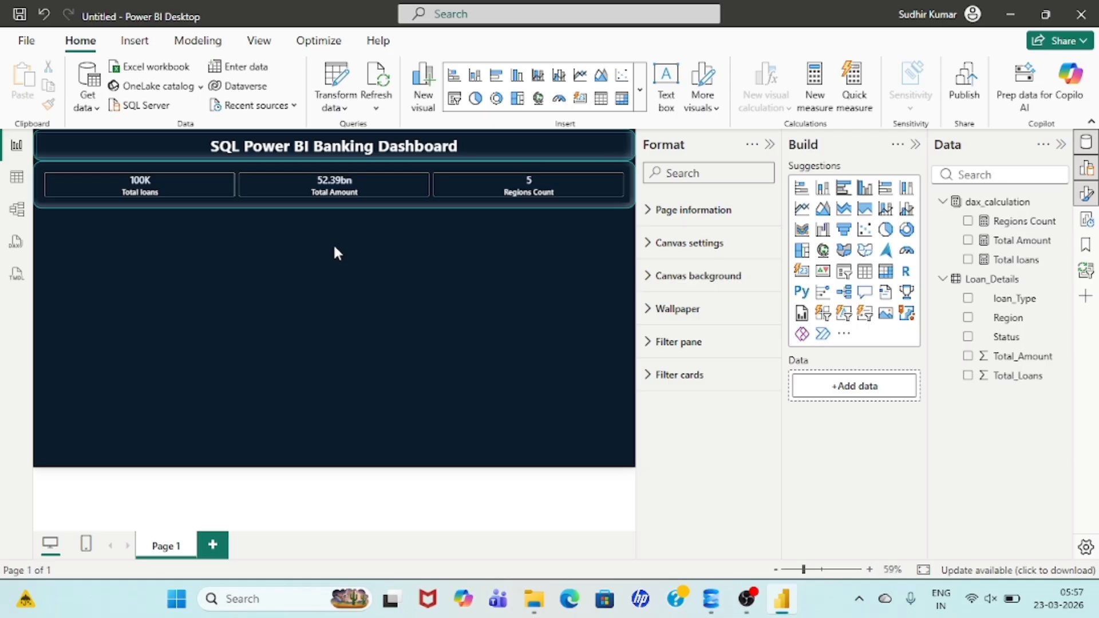
- Add a clustered bar chart of Total loans by loan_Type, just under half the page width, directly beneath the card visual at the page's left edge
left_click(840, 194)
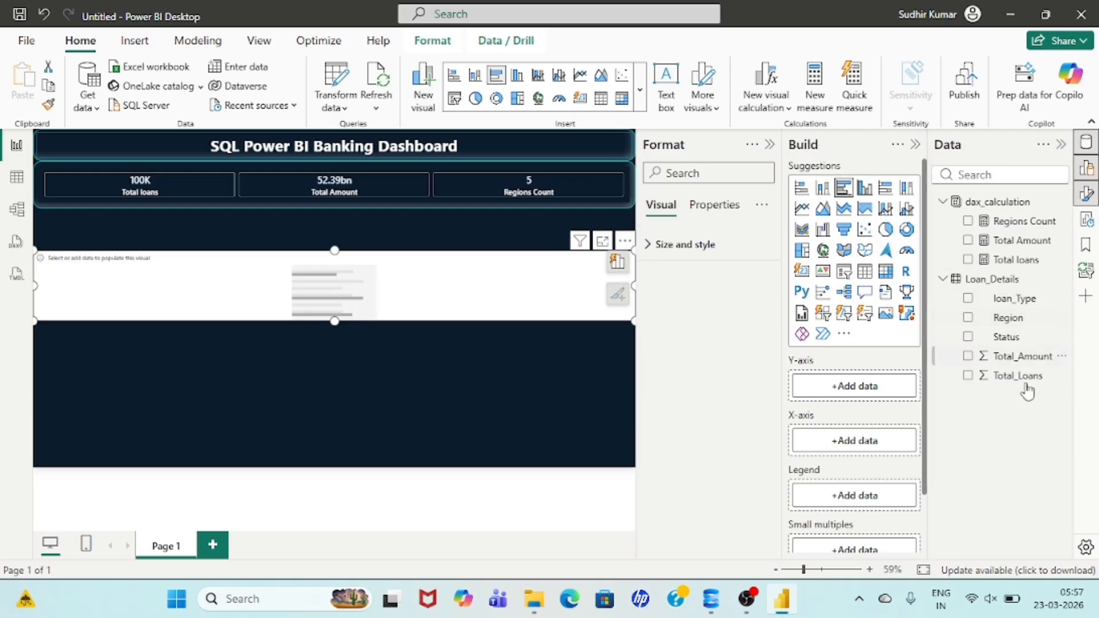
left_click(968, 300)
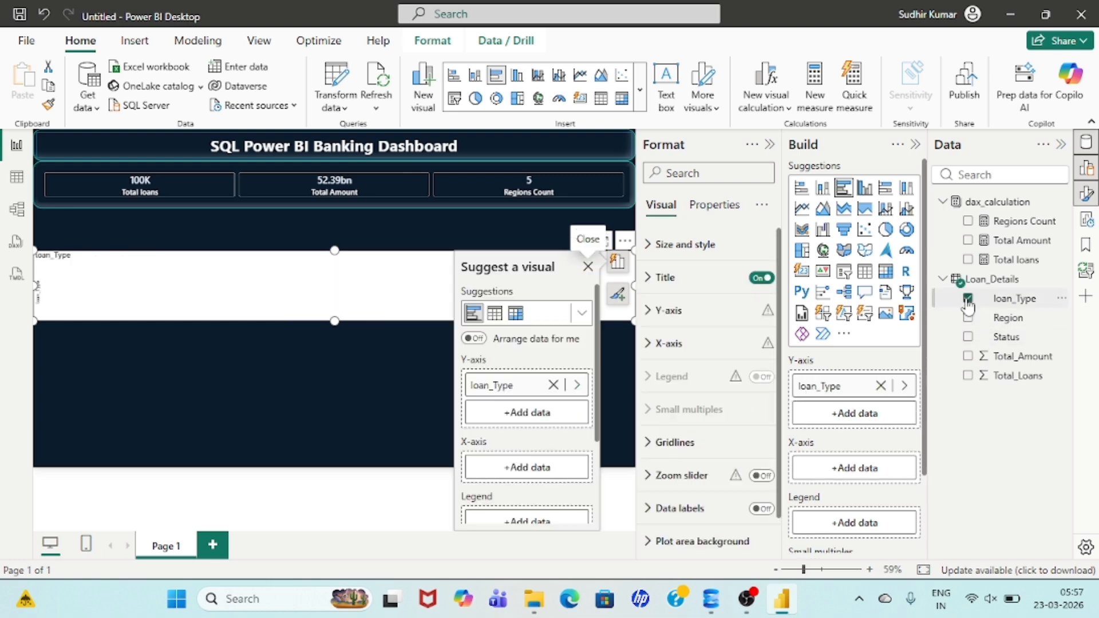
left_click(968, 259)
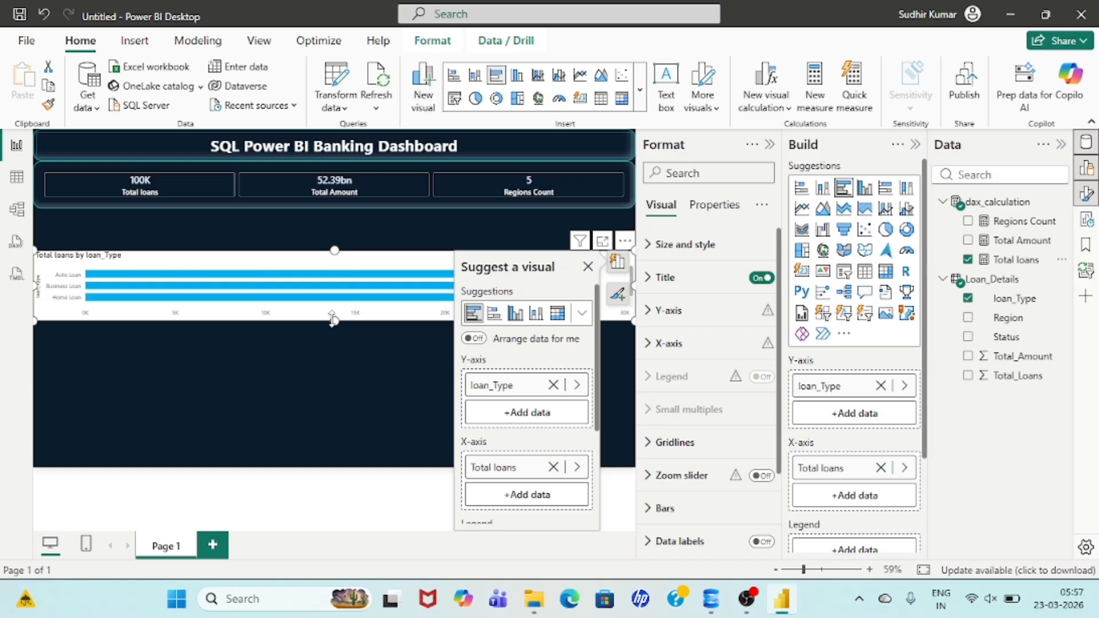
left_click_drag(333, 321, 333, 348)
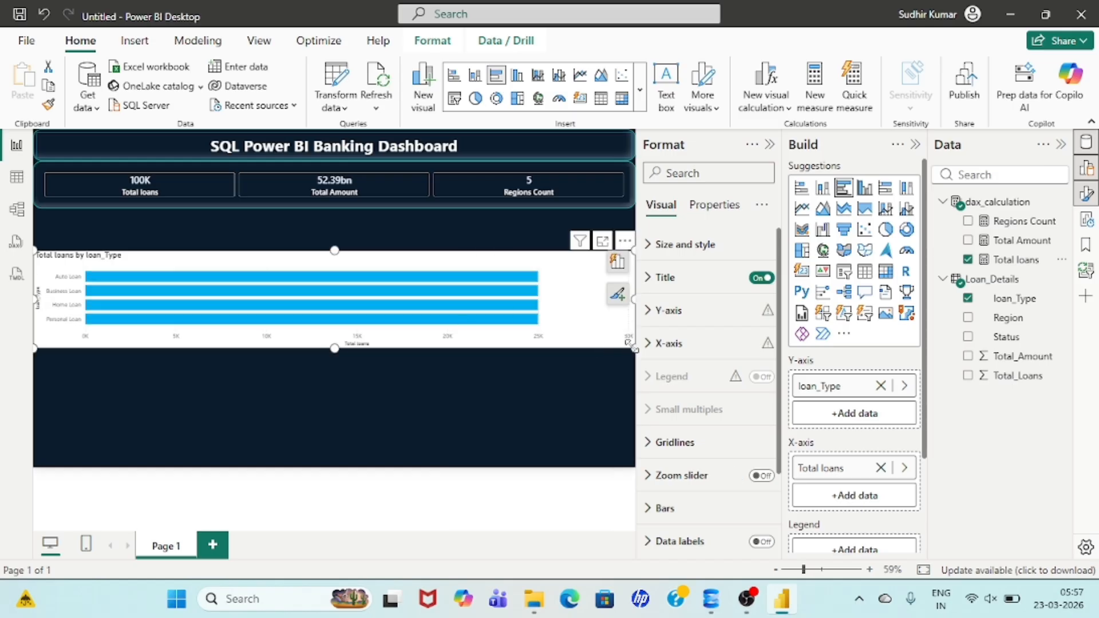
left_click_drag(632, 346, 308, 347)
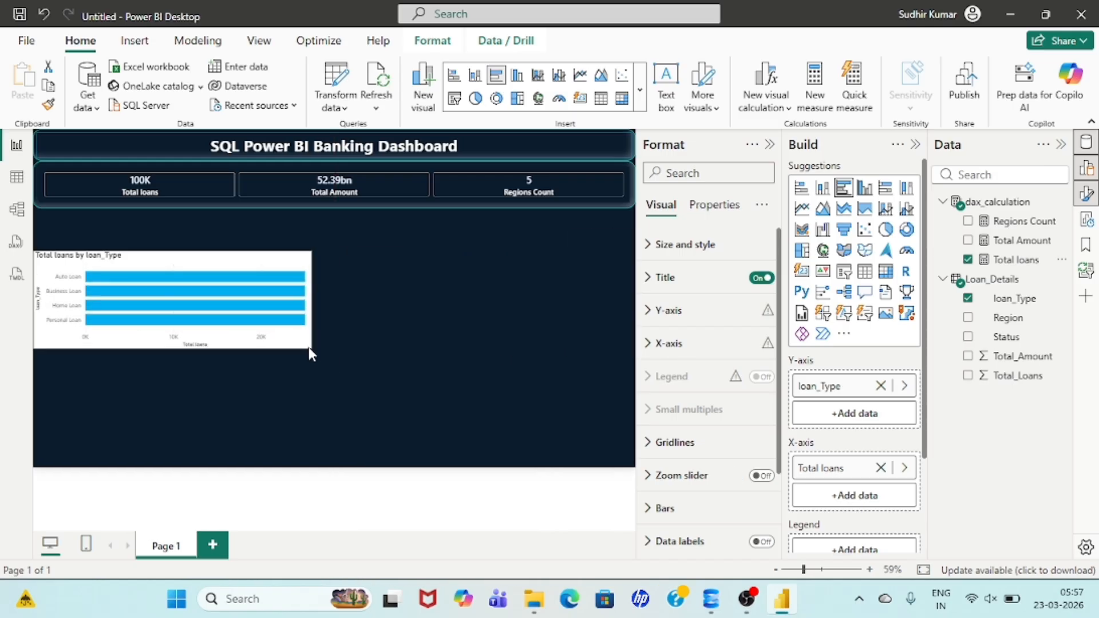
left_click_drag(181, 266, 184, 224)
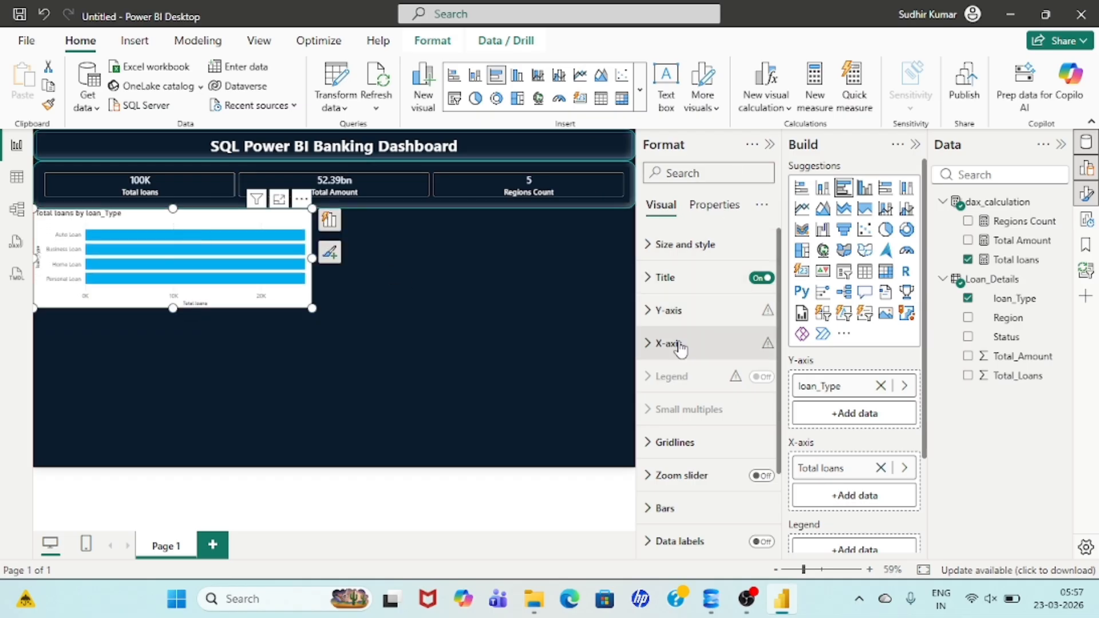
- Turn off the bar chart's background so the dark page shows through
scroll(677, 344, "down", 3)
scroll(680, 346, "up", 3)
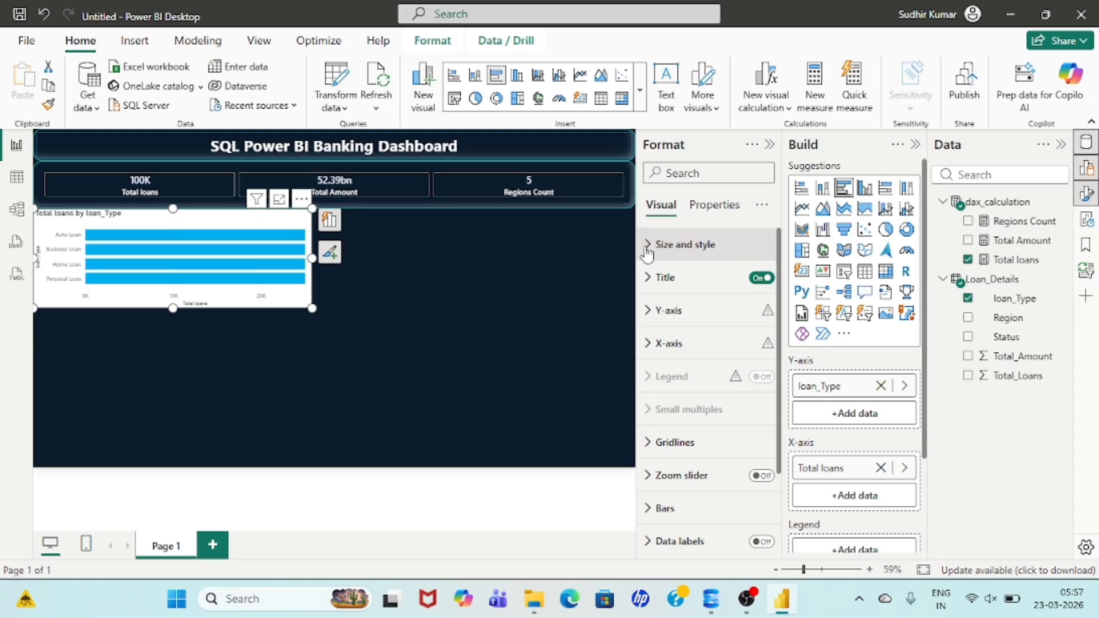
left_click(681, 244)
scroll(747, 448, "down", 3)
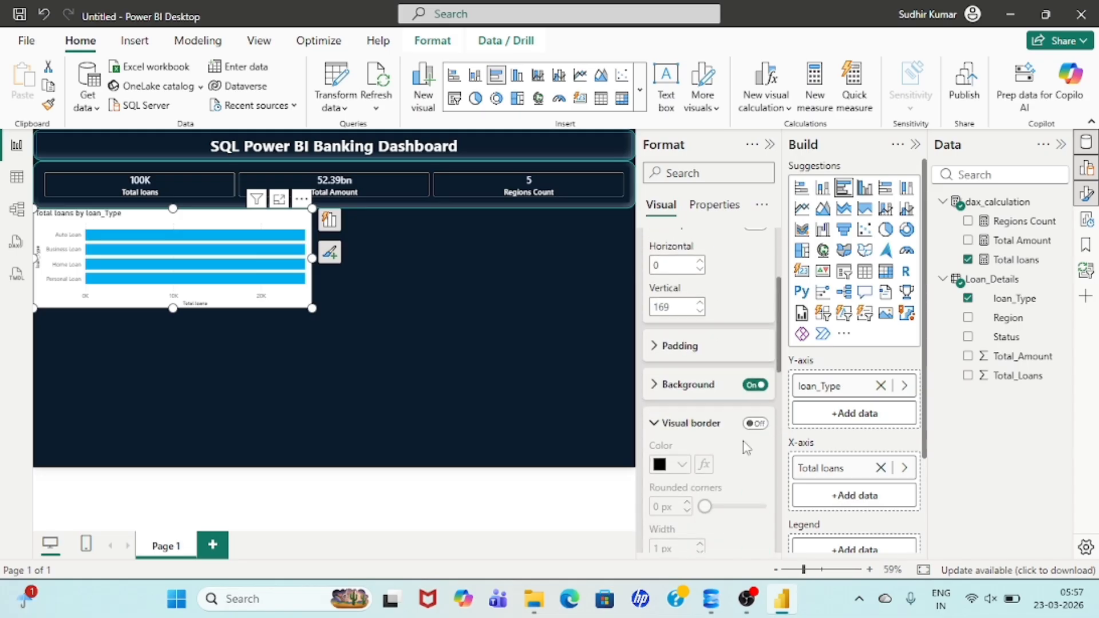
left_click(755, 385)
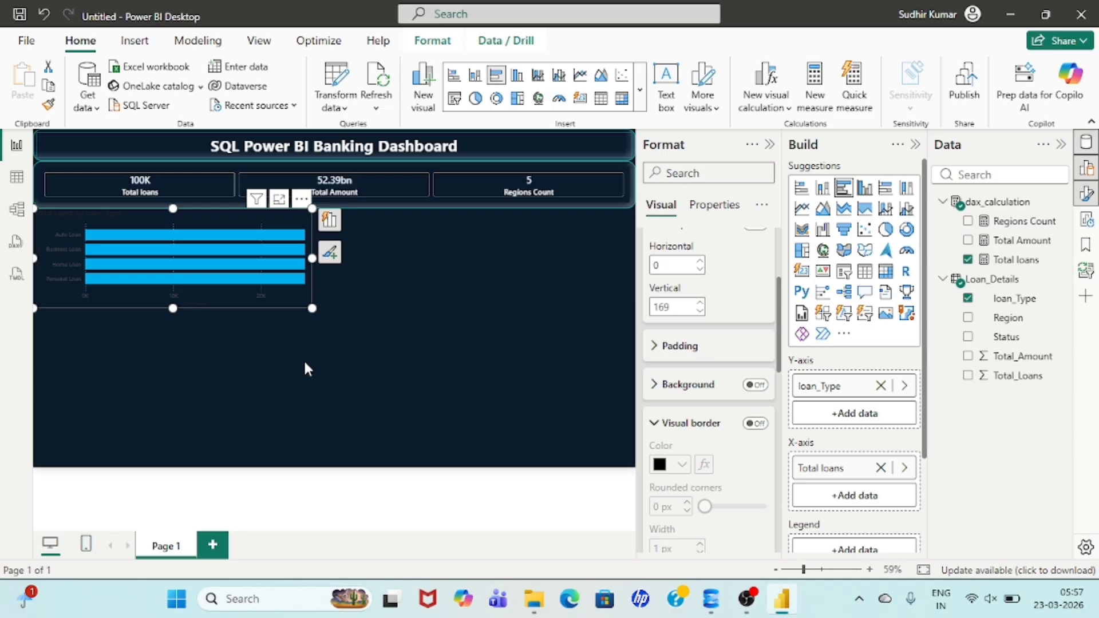
- Add a donut chart of Total Amount by Status below the bar chart and turn off its background
left_click(454, 322)
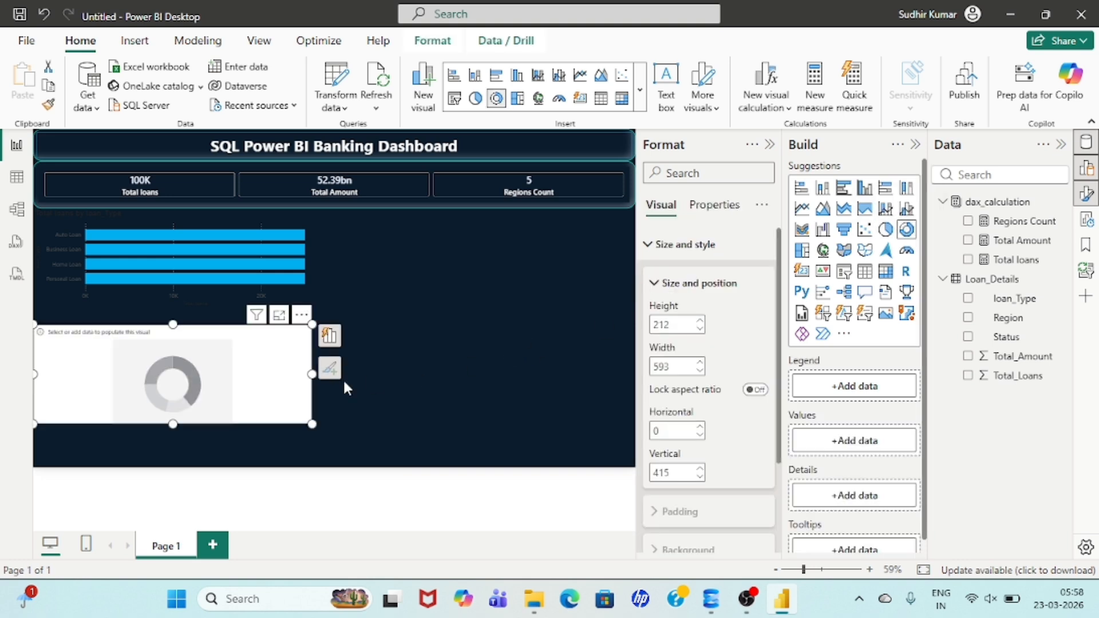
left_click(968, 338)
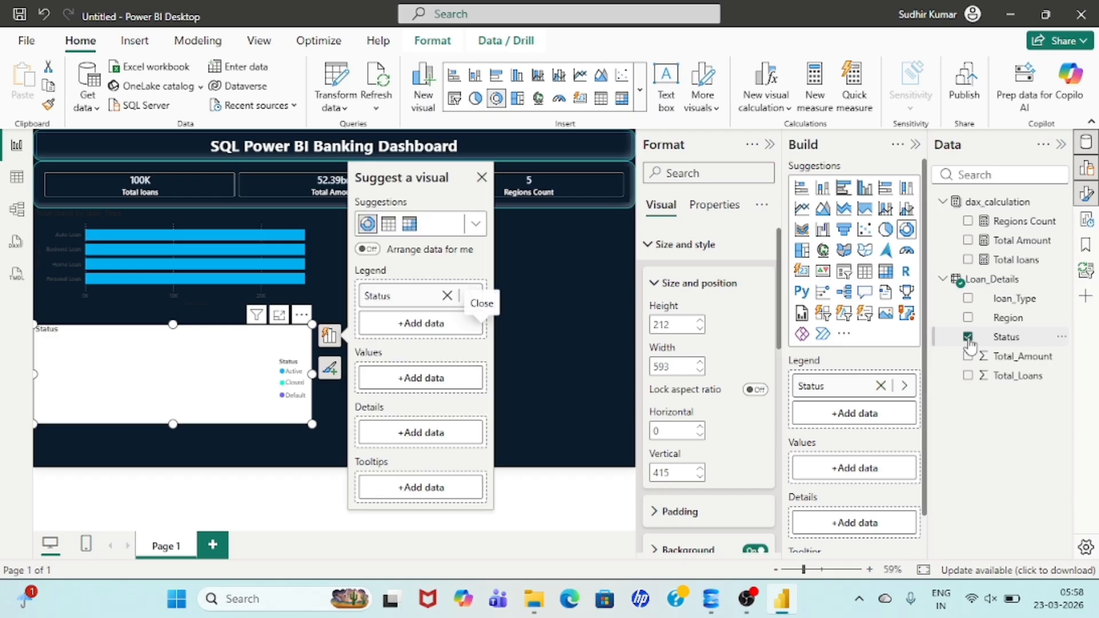
left_click(968, 241)
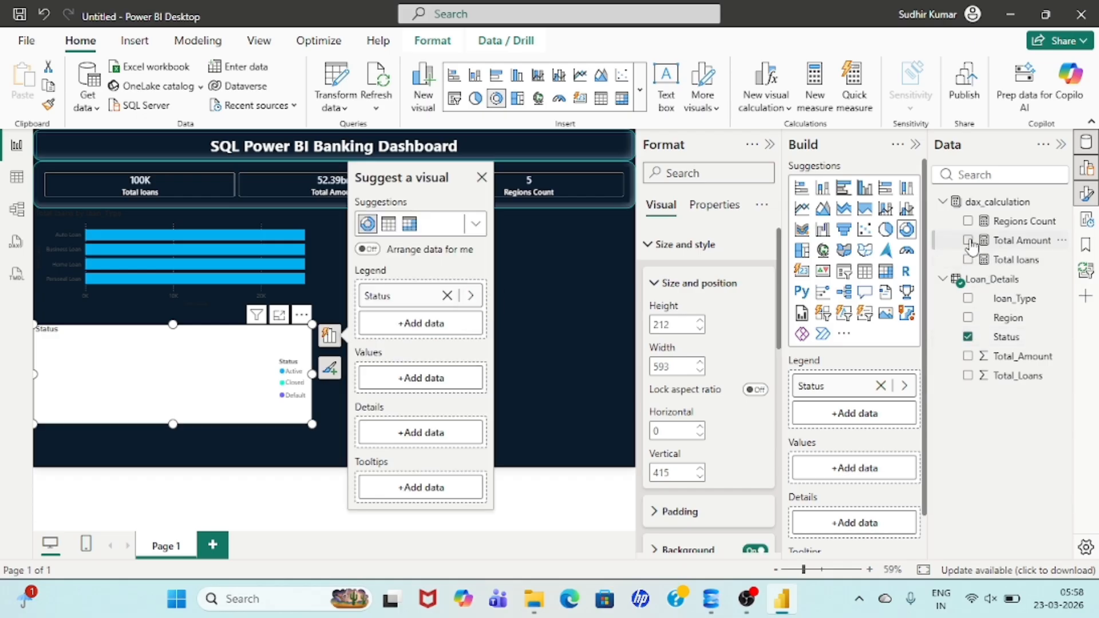
scroll(741, 263, "down", 3)
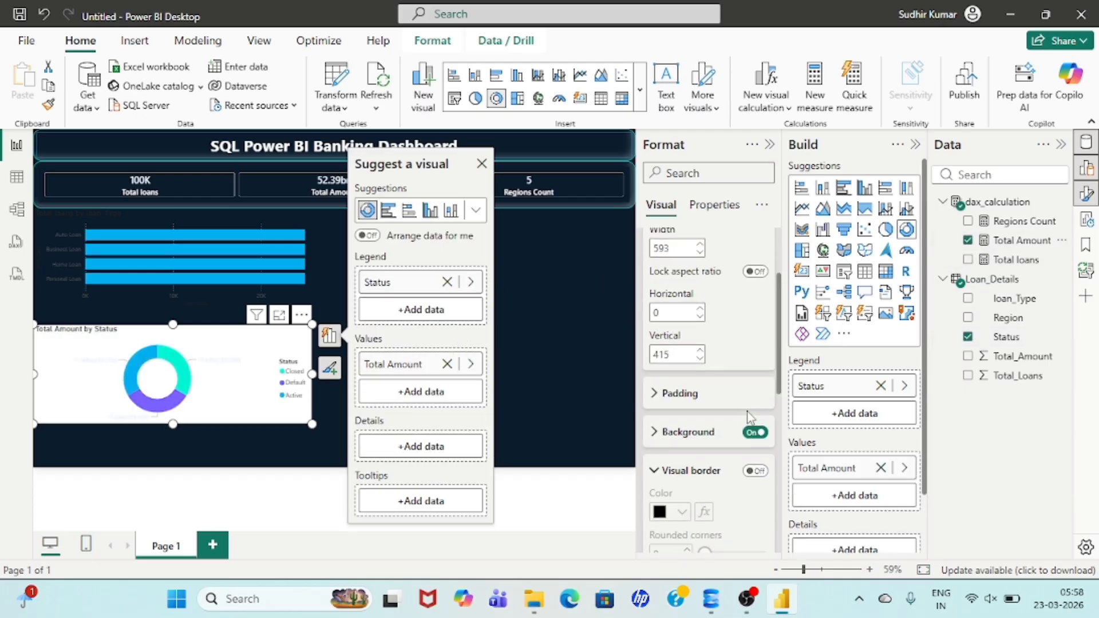
left_click(755, 423)
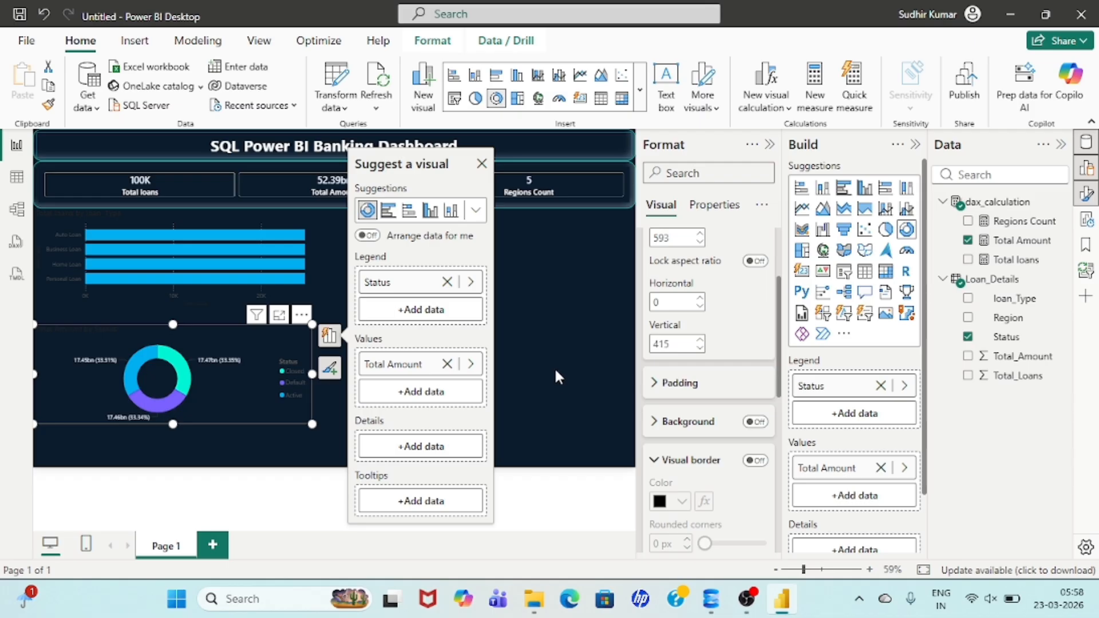
left_click(555, 372)
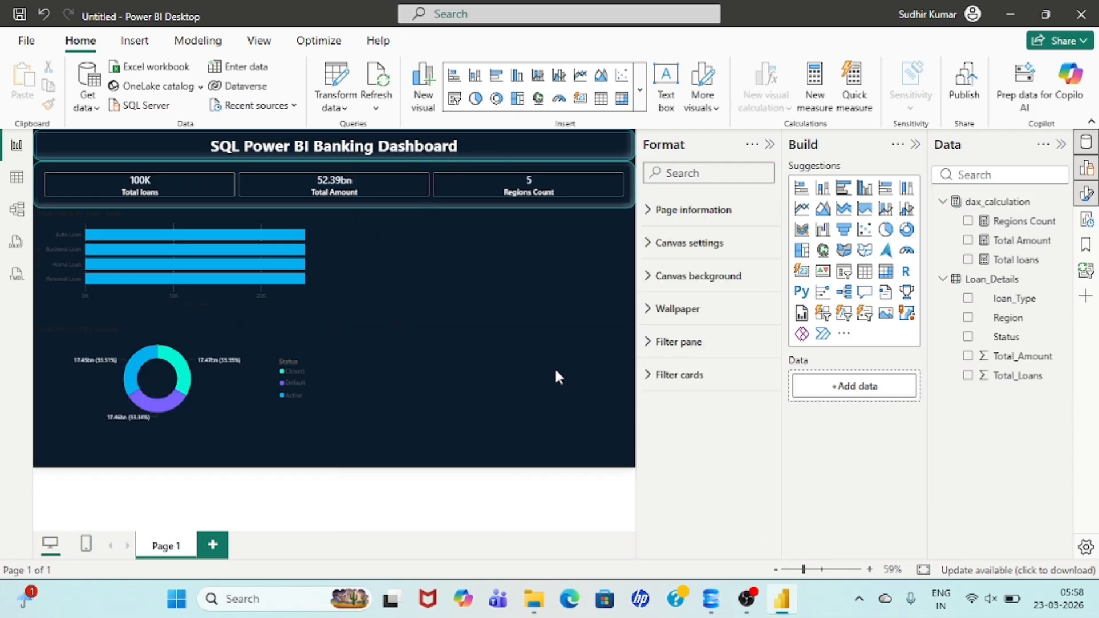
- Add a stacked column chart of Total Amount by Region with Status as legend beside the bar chart, and turn off its background
left_click(823, 189)
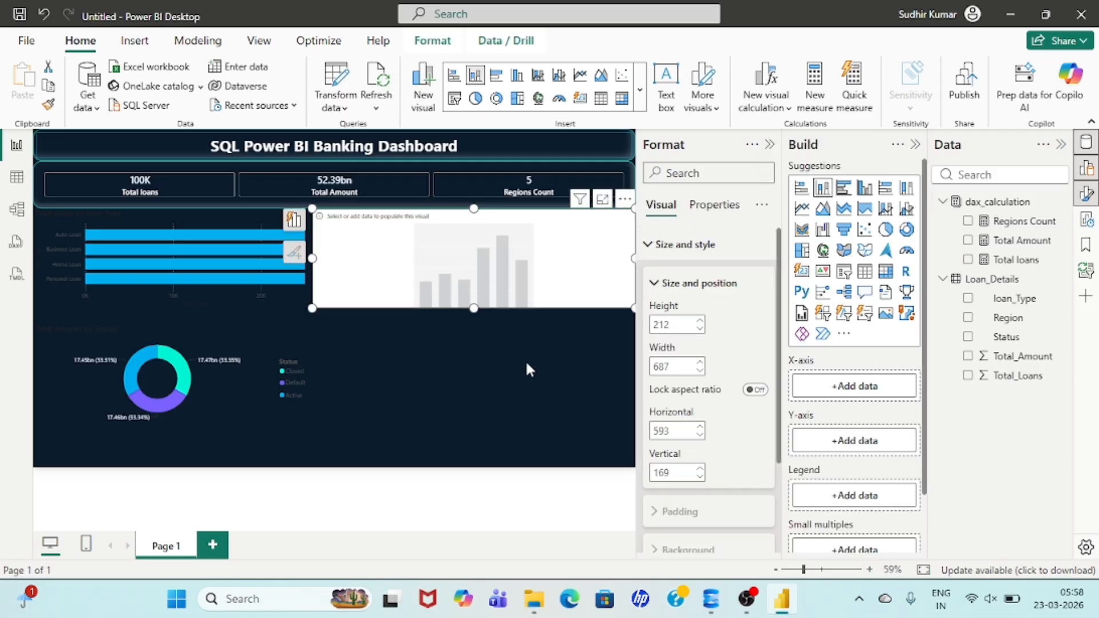
left_click(968, 318)
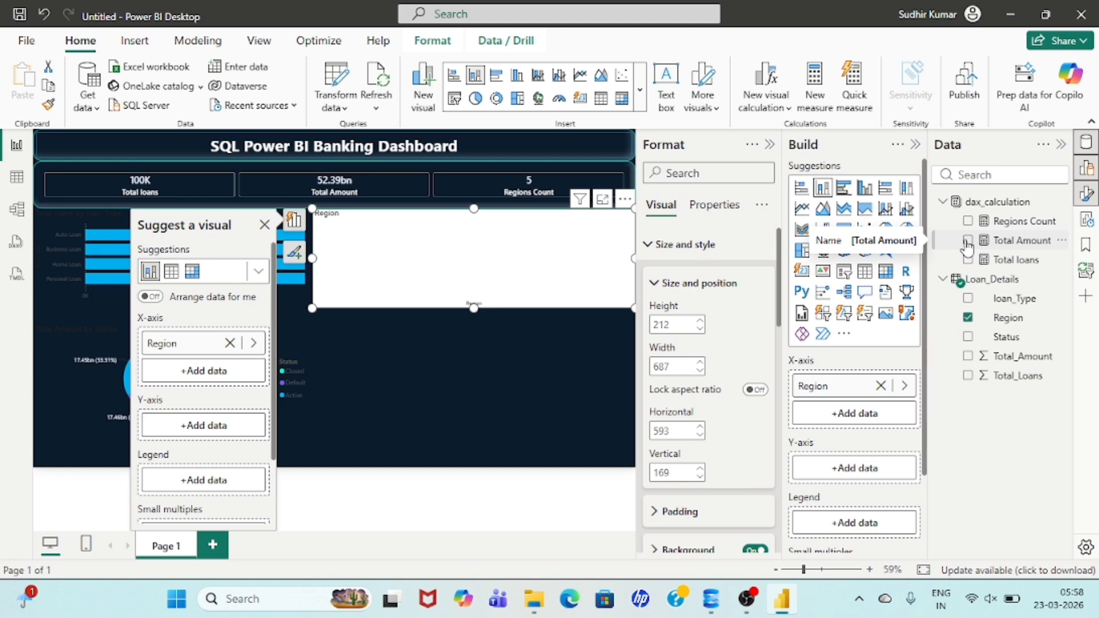
left_click(968, 241)
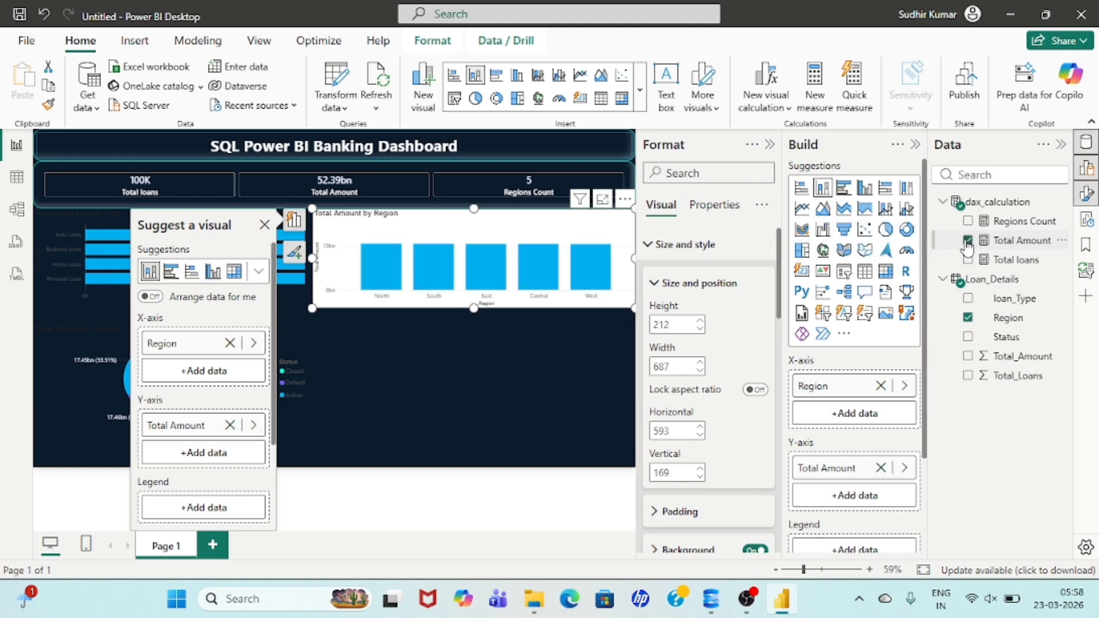
left_click(968, 338)
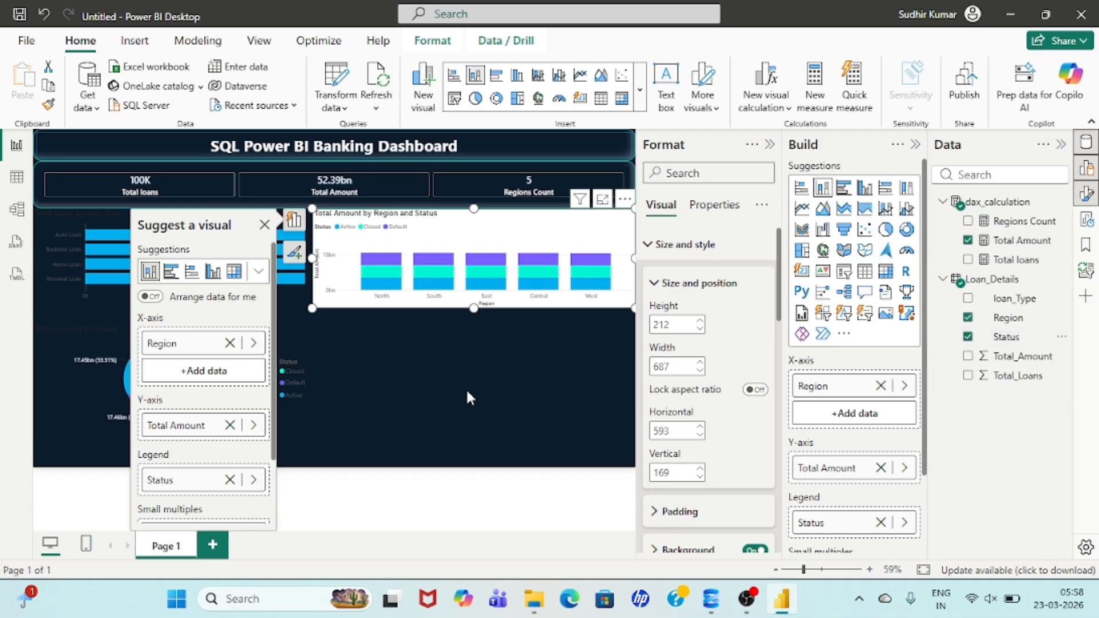
scroll(755, 452, "down", 3)
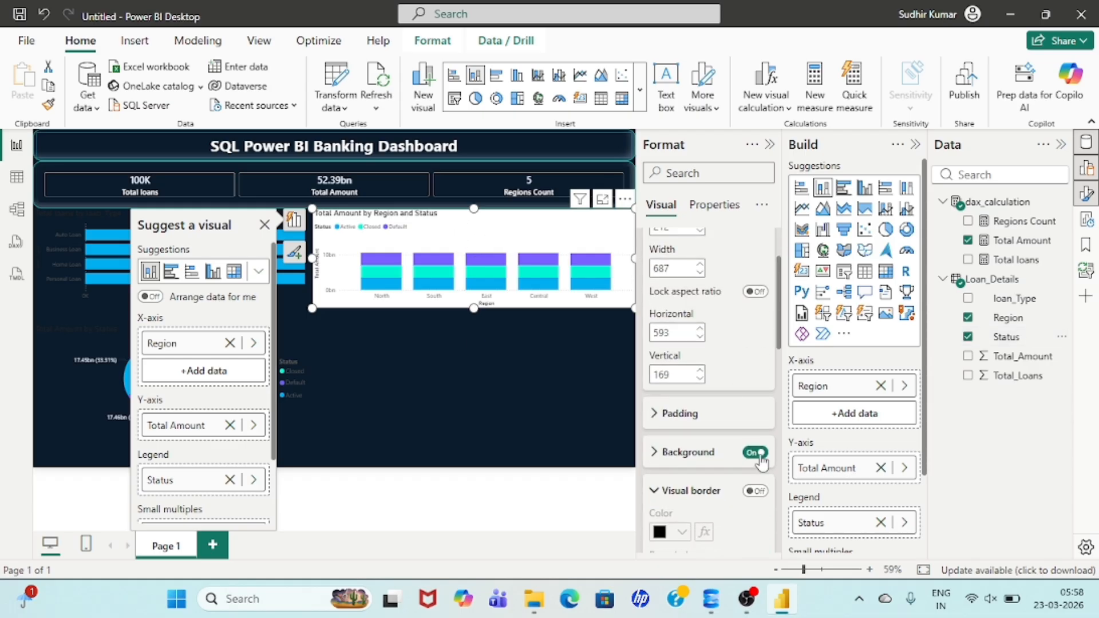
left_click(755, 453)
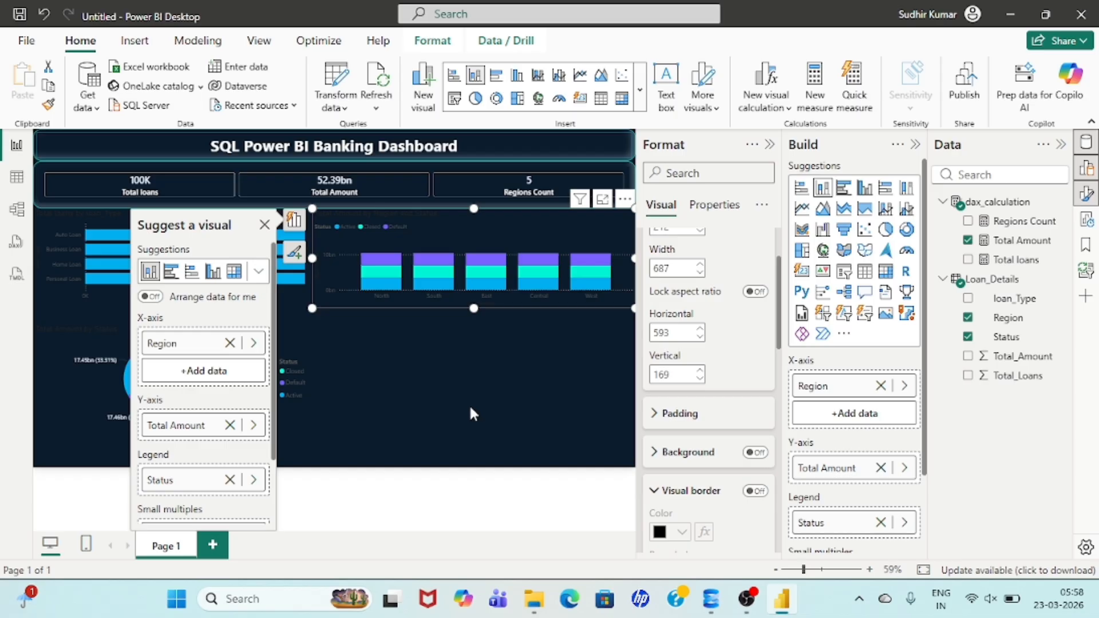
- Add a matrix below the stacked column chart with loan_Type and Status as rows, Region as columns, and Total loans and Total Amount as values
left_click(406, 401)
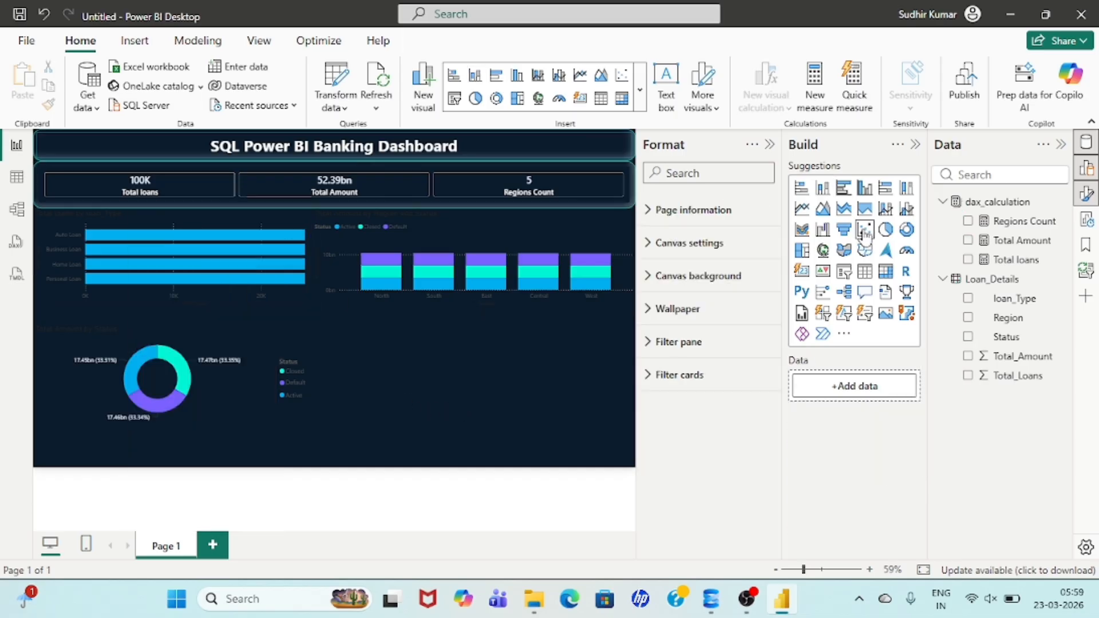
left_click(885, 271)
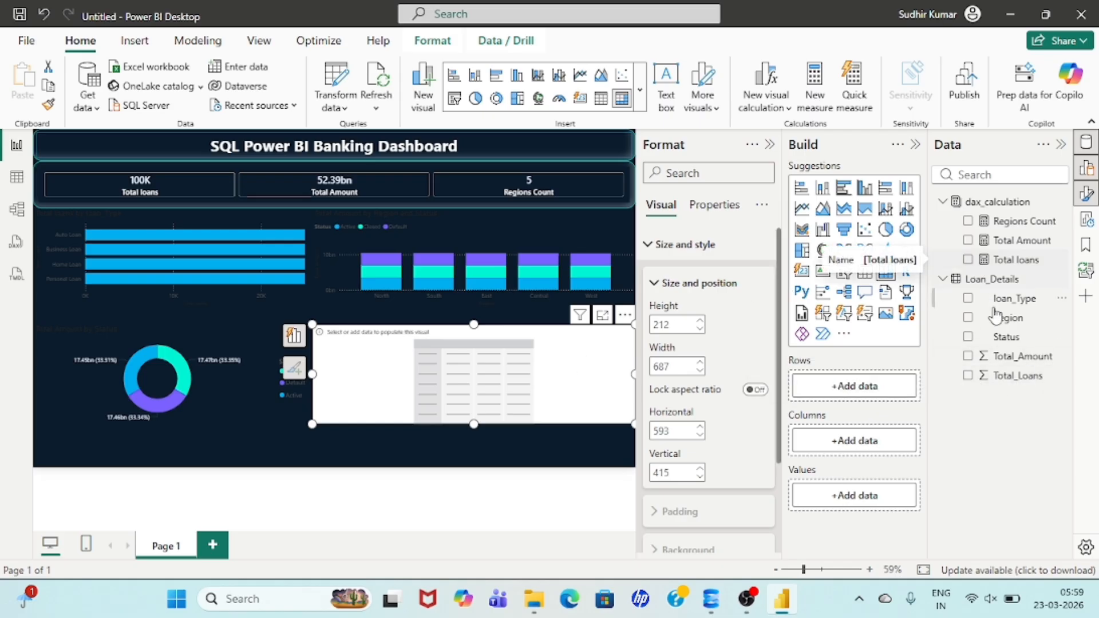
left_click(969, 300)
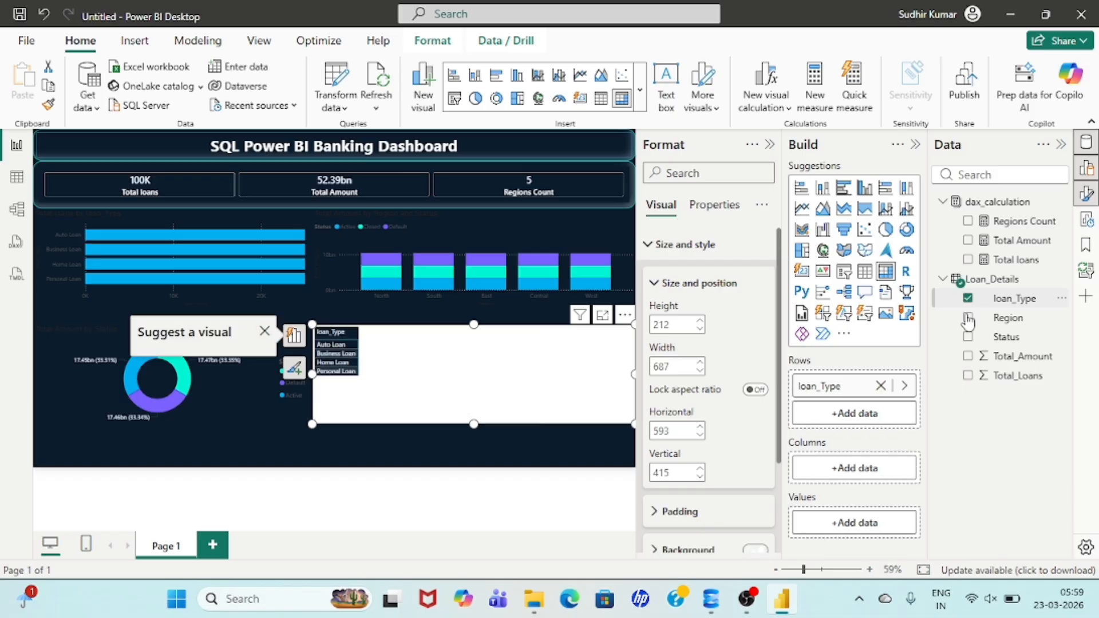
left_click(967, 318)
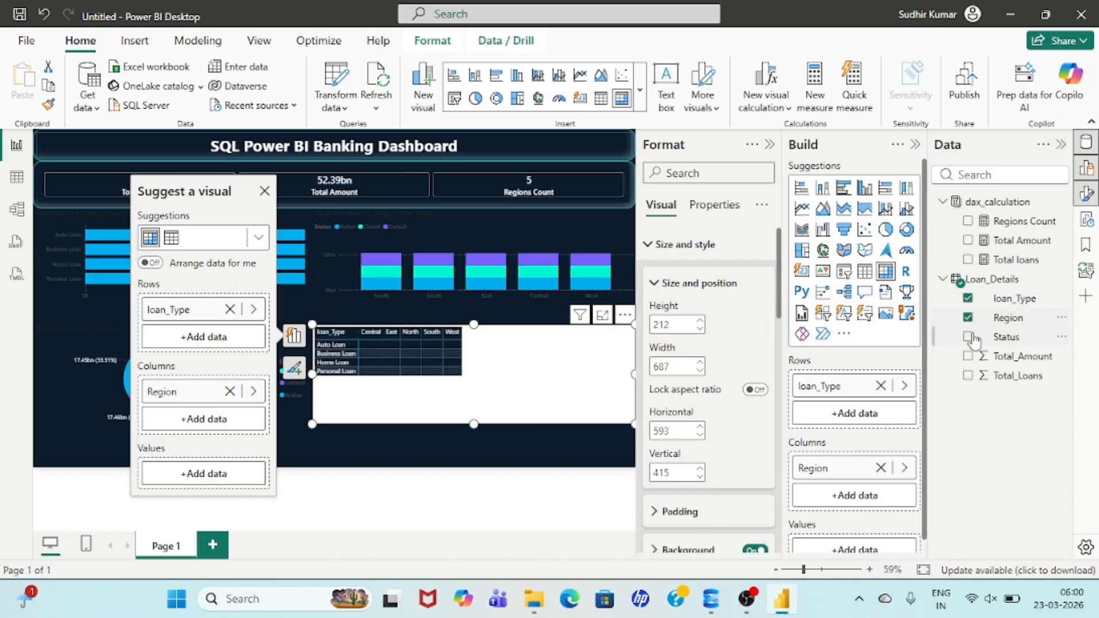
left_click(968, 260)
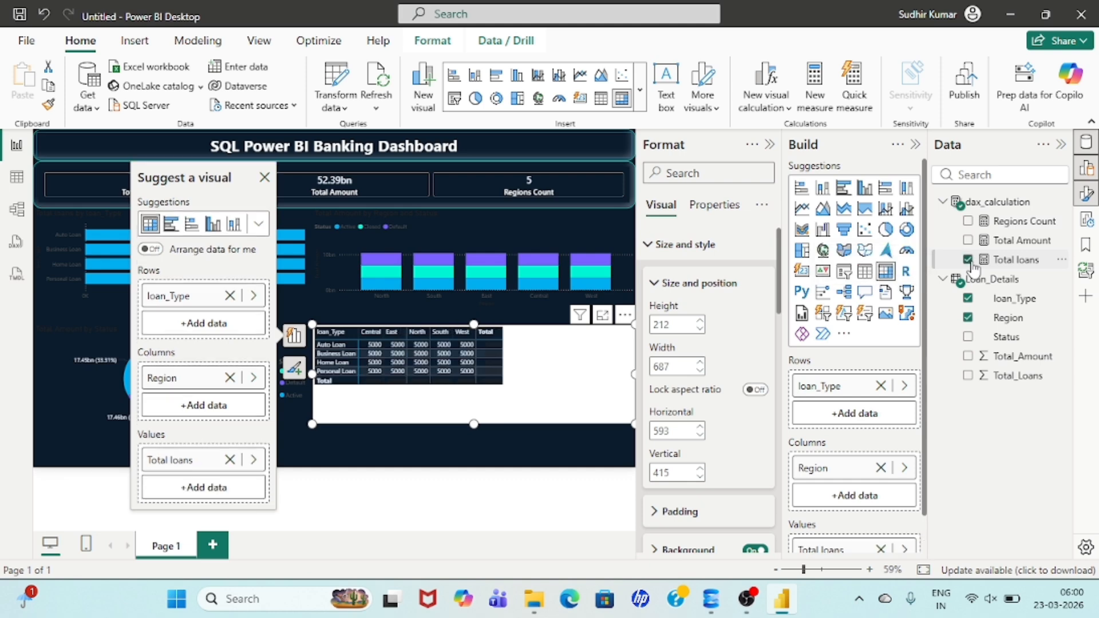
left_click(968, 240)
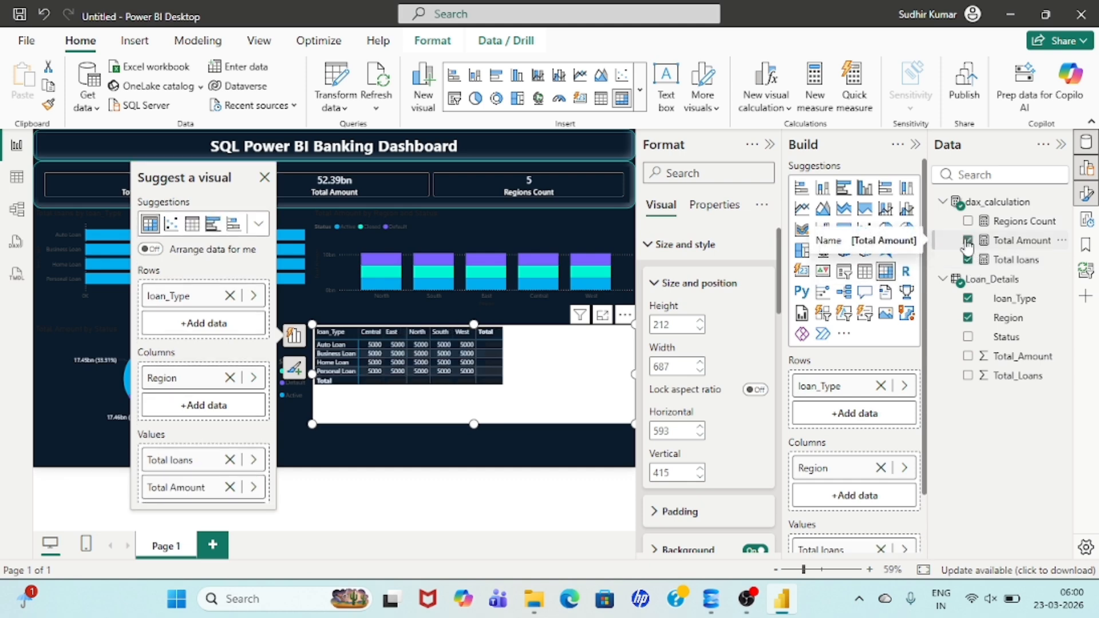
left_click(968, 337)
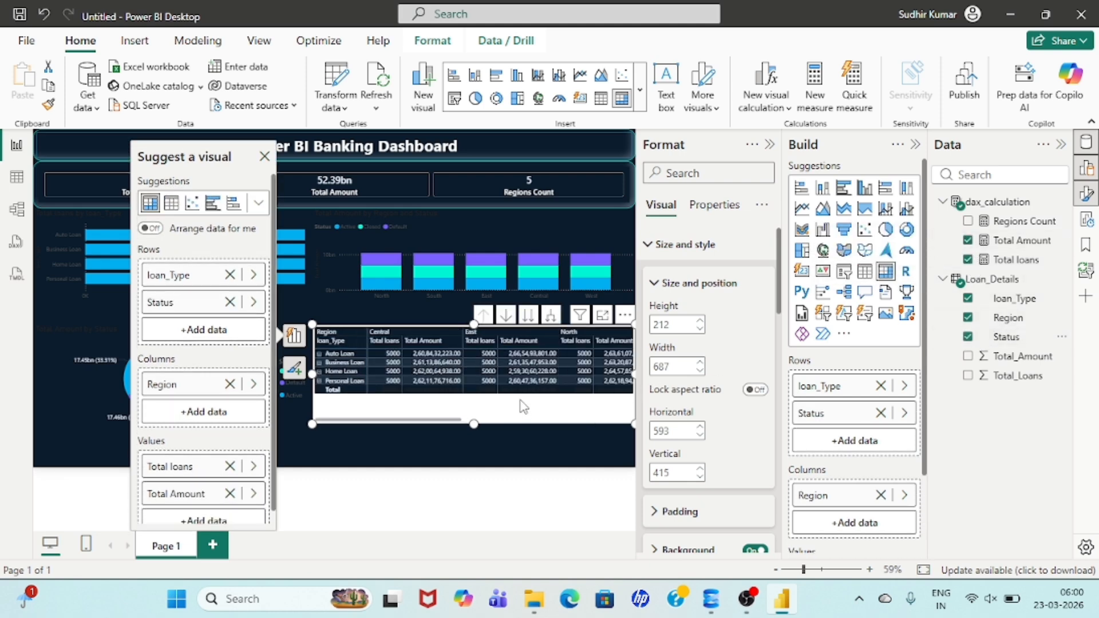
left_click(482, 421)
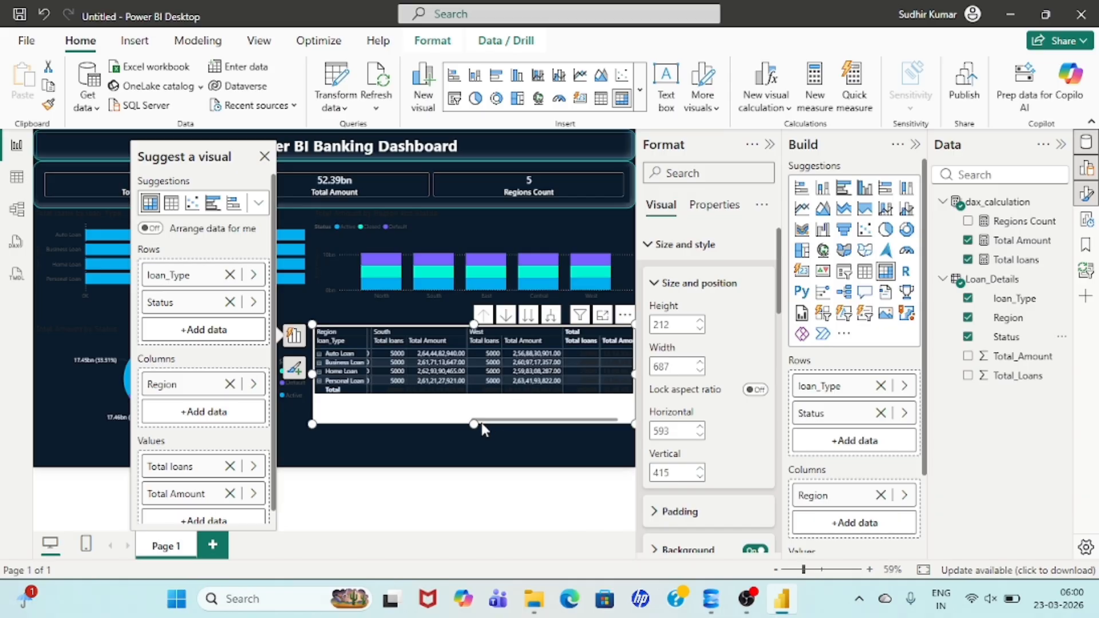
left_click(415, 449)
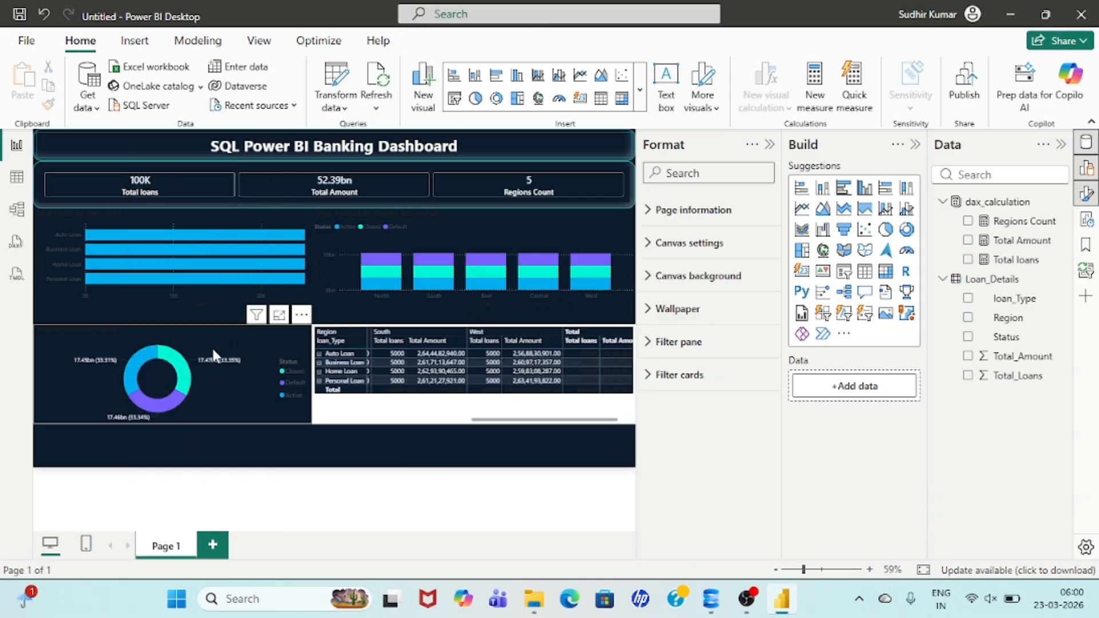
- Move the donut chart and the matrix down to the lower edge of the dark page, side by side
left_click_drag(226, 352, 214, 410)
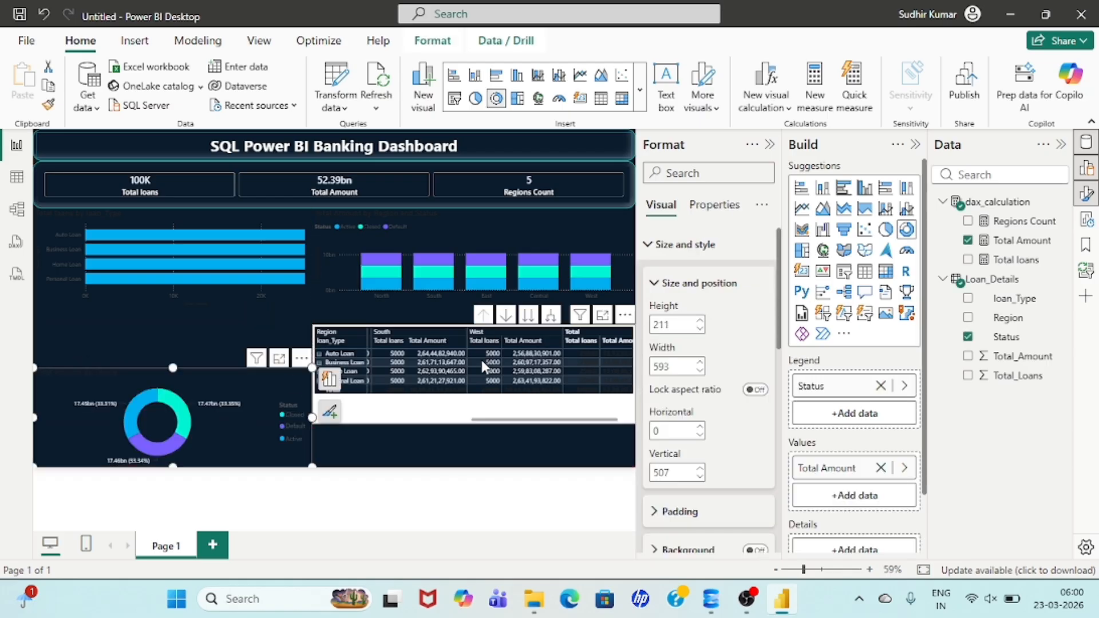
left_click(450, 415)
left_click_drag(450, 418, 450, 456)
left_click(207, 354)
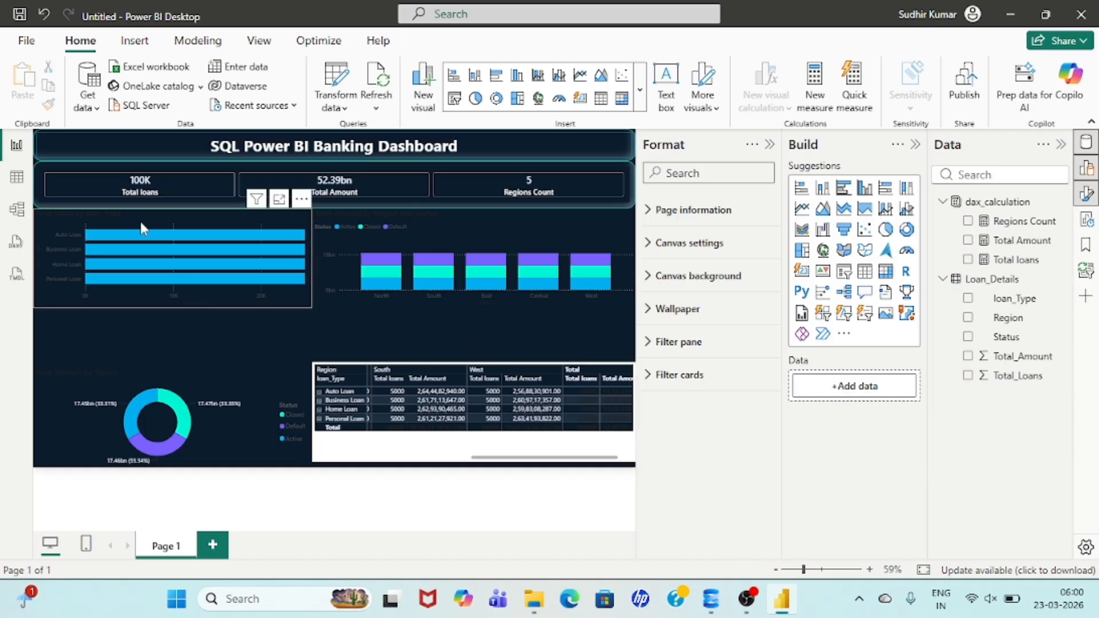
- Change the clustered bar chart's title text to "Loan Distribution by Type"
left_click(140, 221)
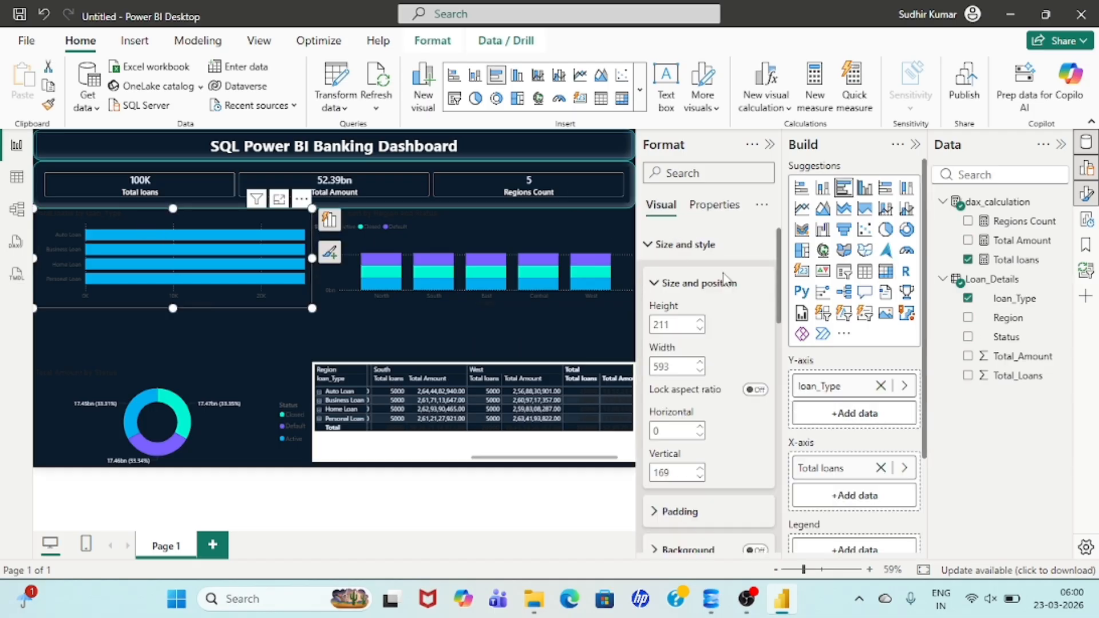
scroll(720, 325, "down", 1)
scroll(720, 325, "down", 3)
scroll(720, 320, "up", 4)
left_click(649, 246)
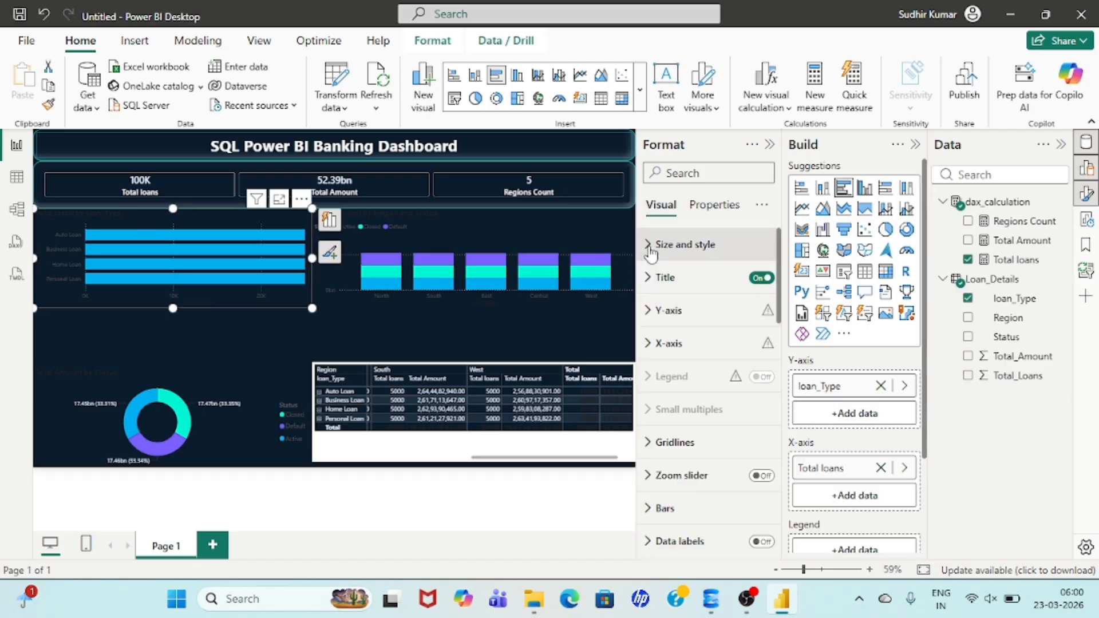
left_click(655, 280)
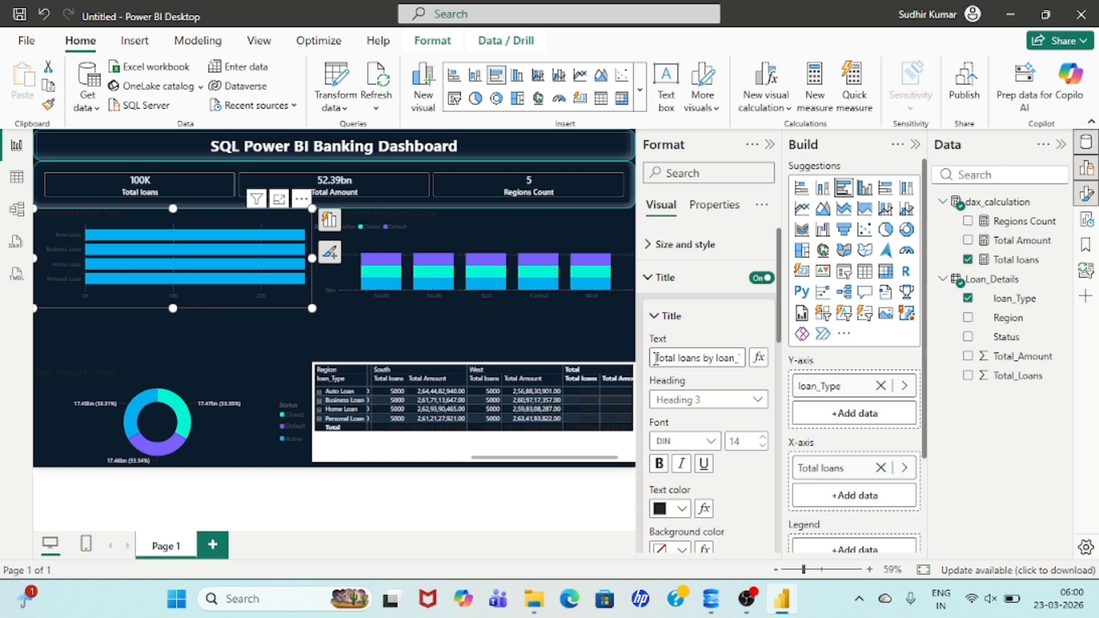
left_click_drag(656, 358, 779, 360)
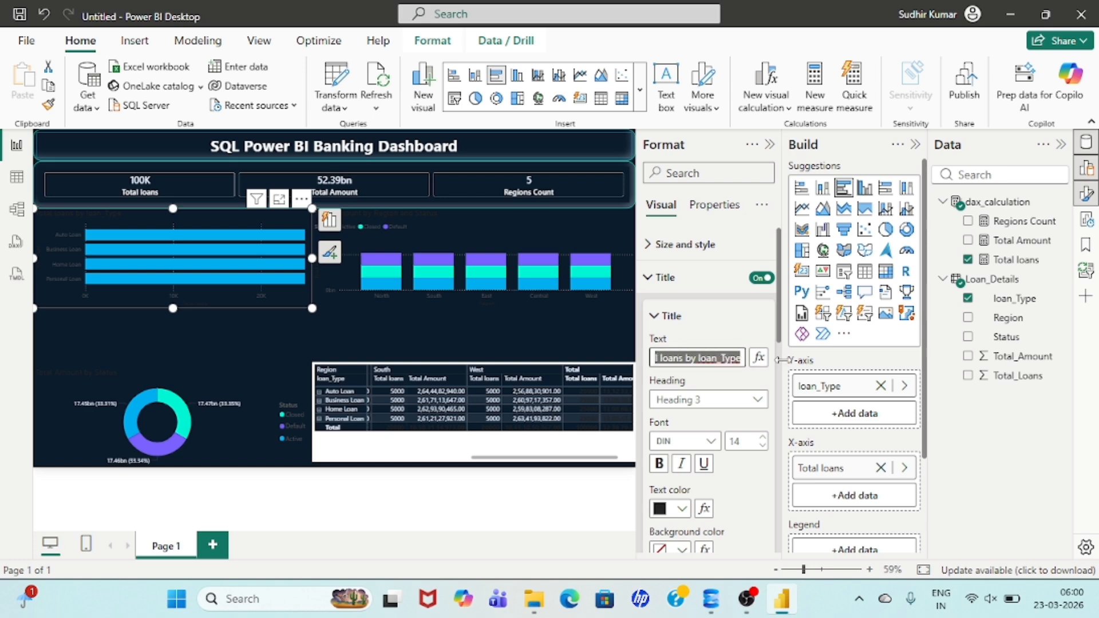
type("Loan")
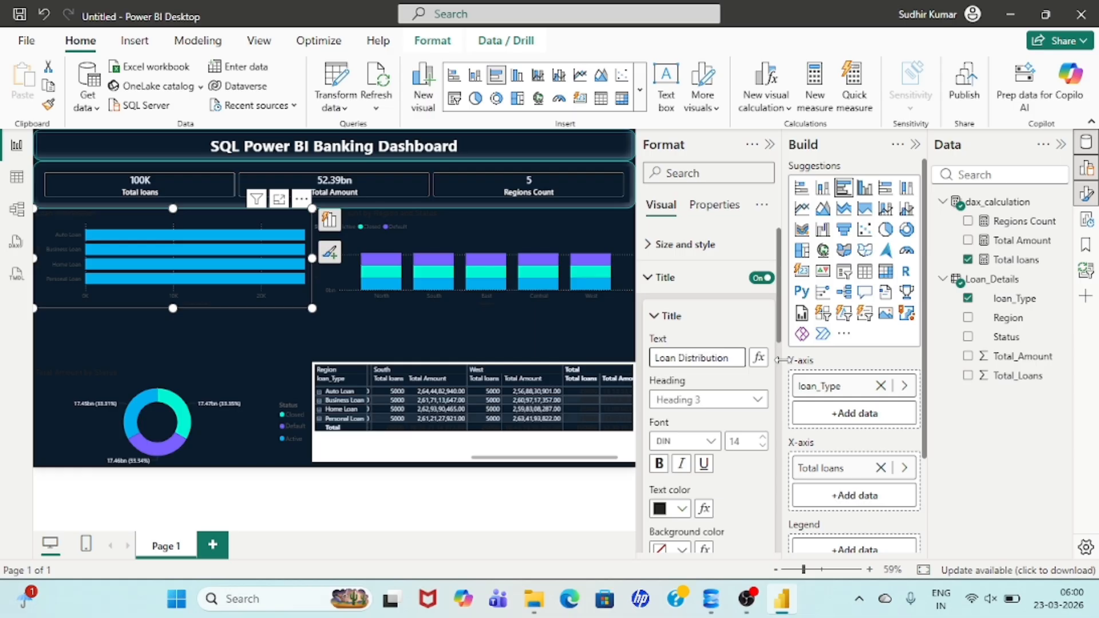
type("n Distribution by Type")
key("Left")
key("BackSpace")
type("b")
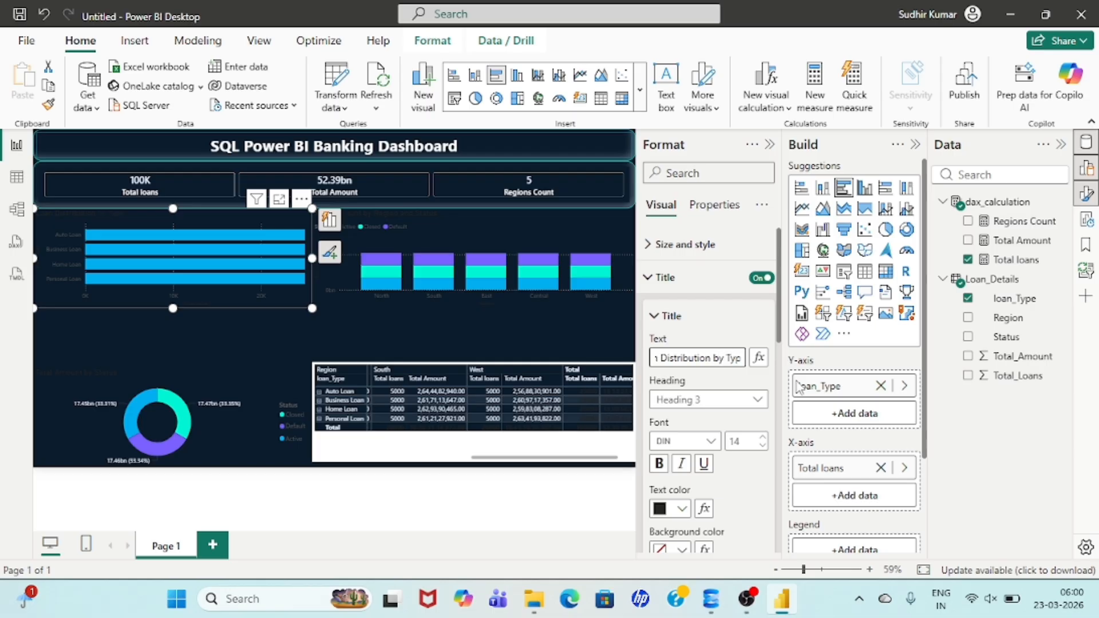
- Format the bar chart's title as bold, white Segoe UI Semibold and center it horizontally
left_click(703, 444)
scroll(703, 298, "down", 5)
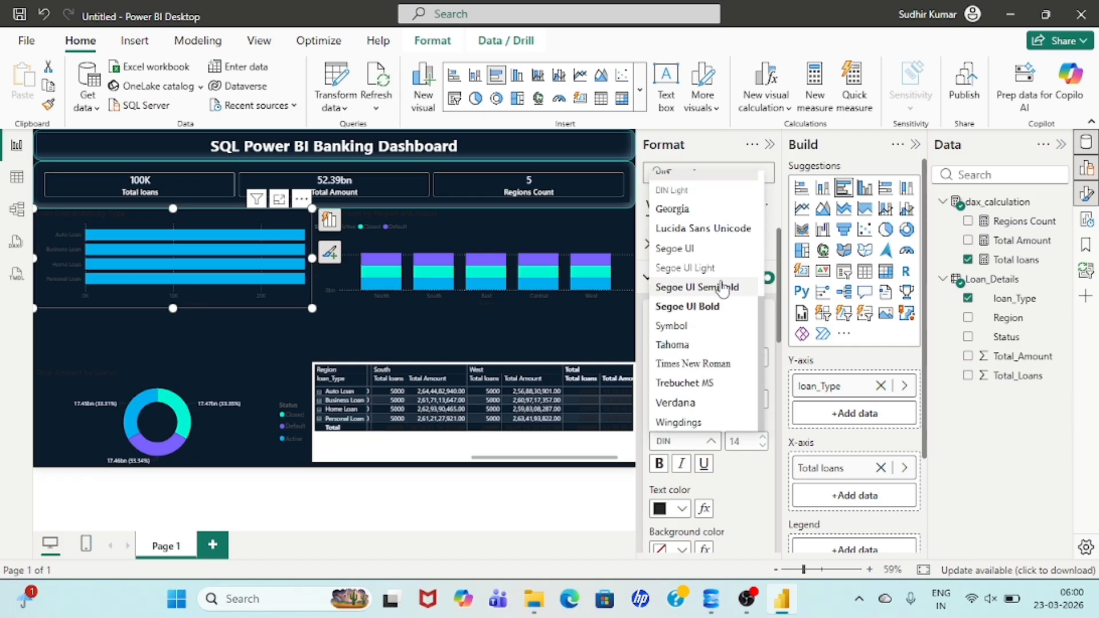
left_click(702, 288)
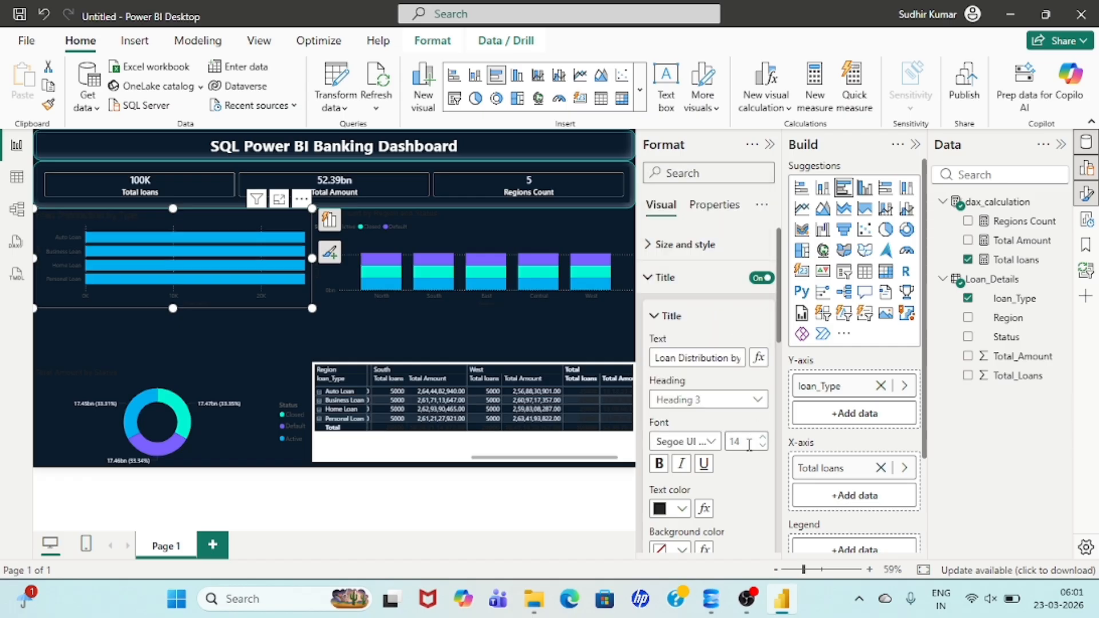
left_click(659, 464)
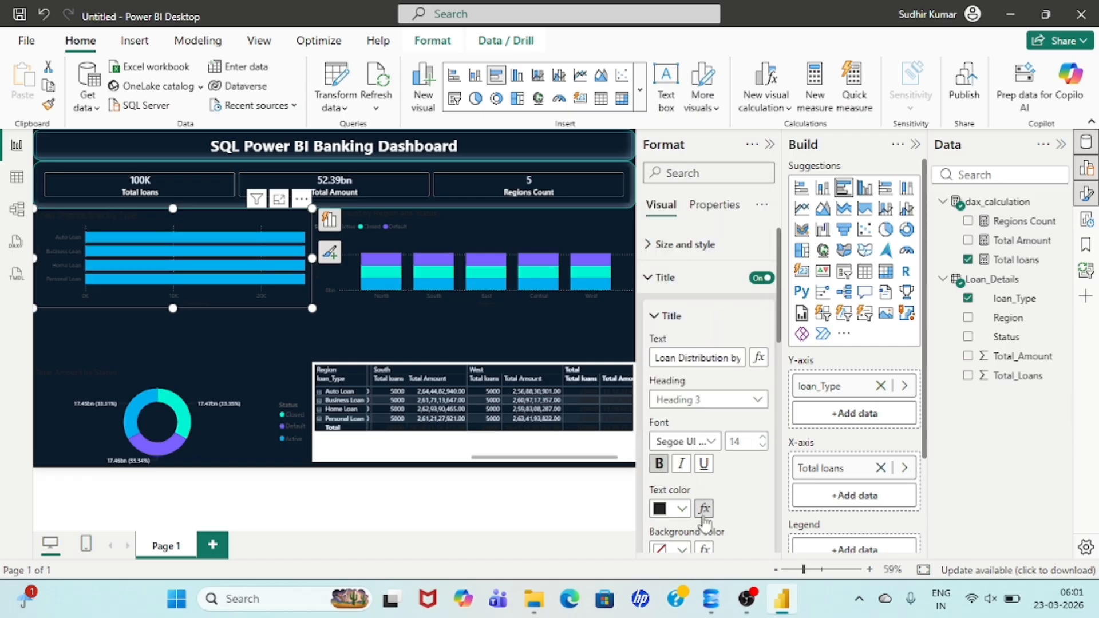
left_click(681, 509)
left_click(687, 407)
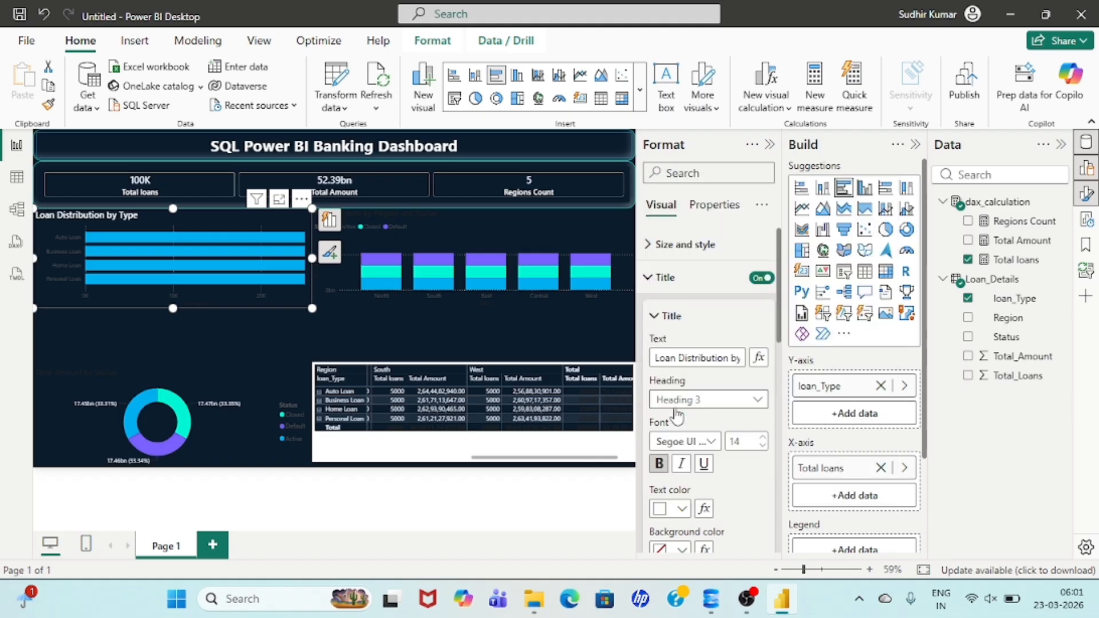
scroll(704, 452, "down", 3)
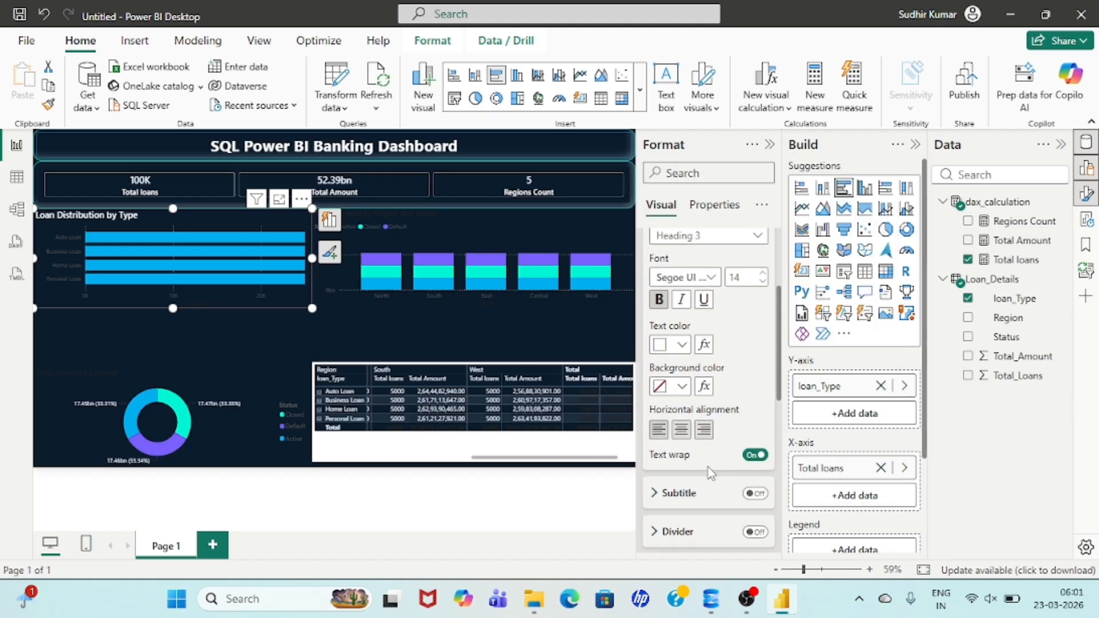
left_click(682, 431)
- Format the bar chart's Y-axis values in white Segoe UI Semibold at size 12
scroll(716, 475, "down", 5)
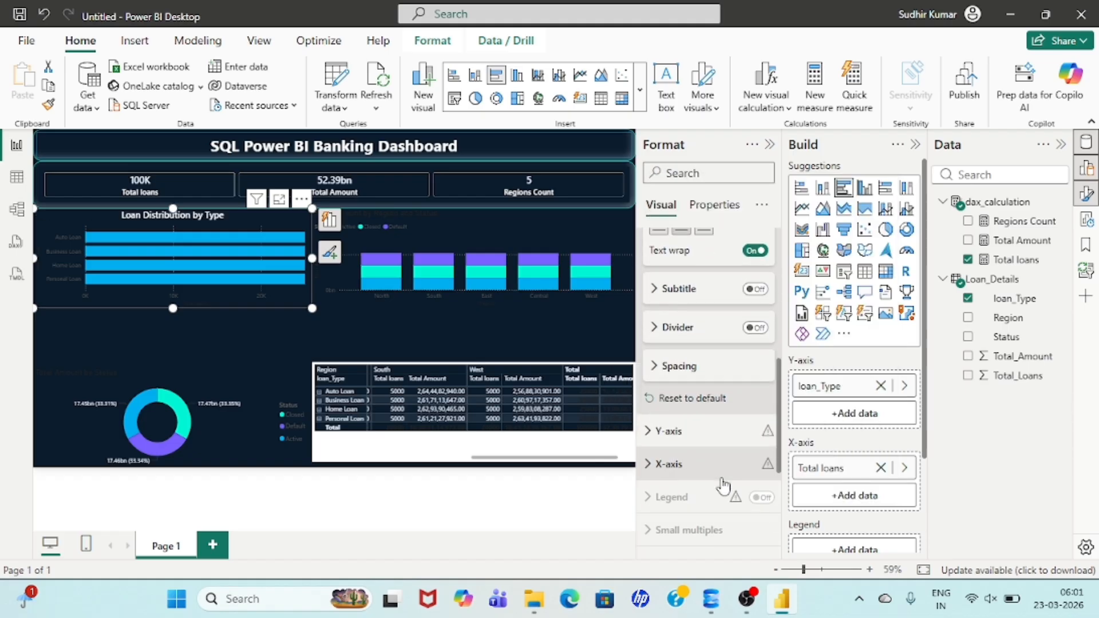
left_click(647, 376)
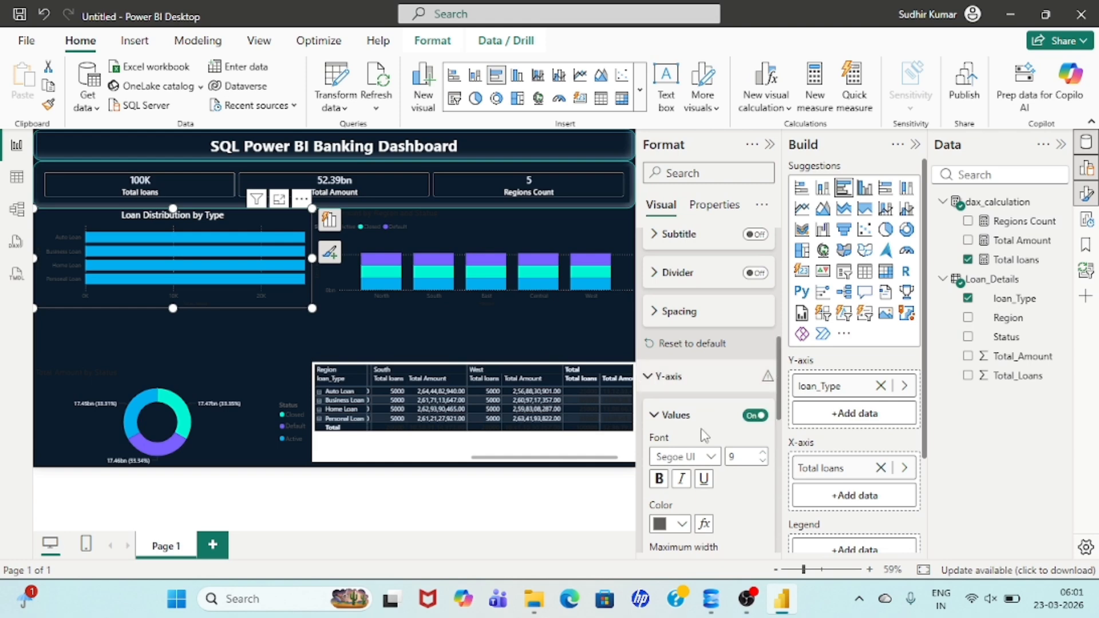
scroll(716, 404, "down", 2)
left_click(683, 403)
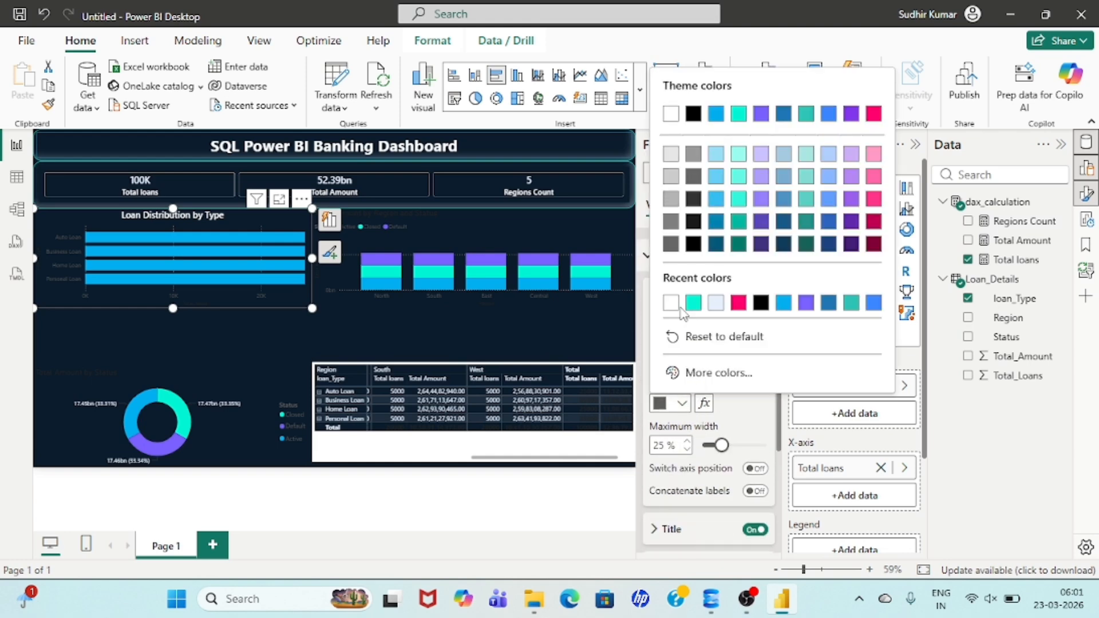
left_click(671, 302)
left_click(685, 336)
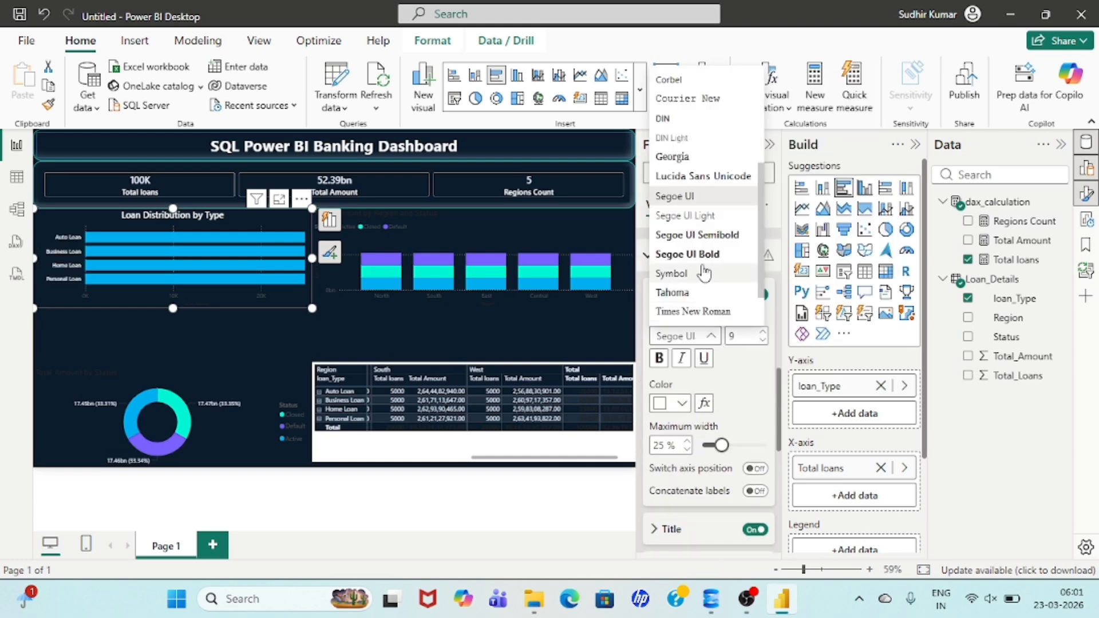
left_click(690, 236)
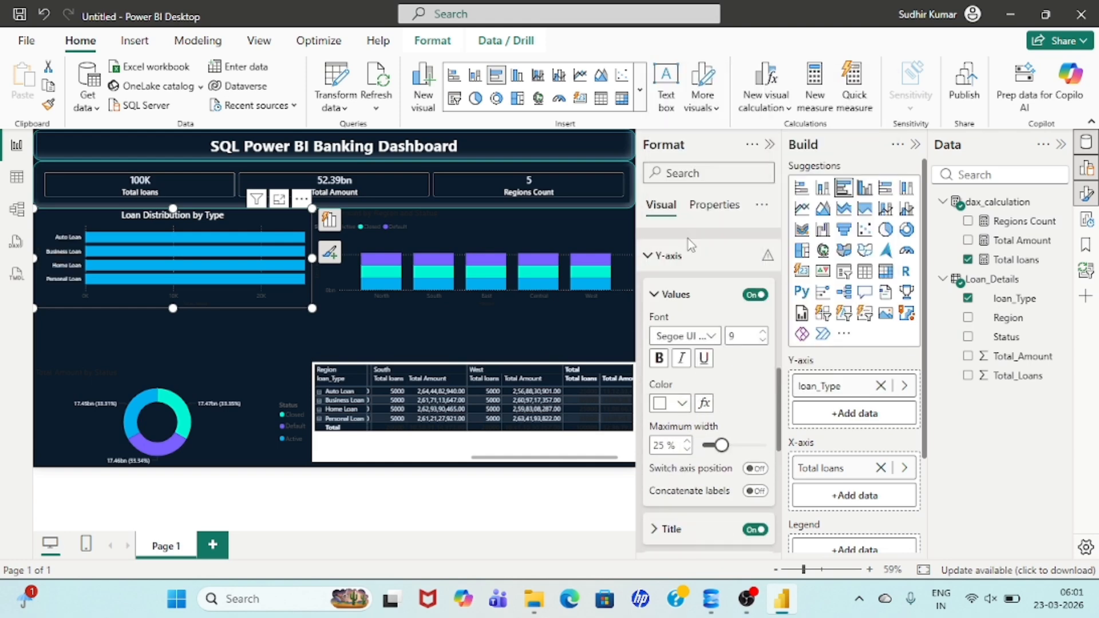
left_click(738, 336)
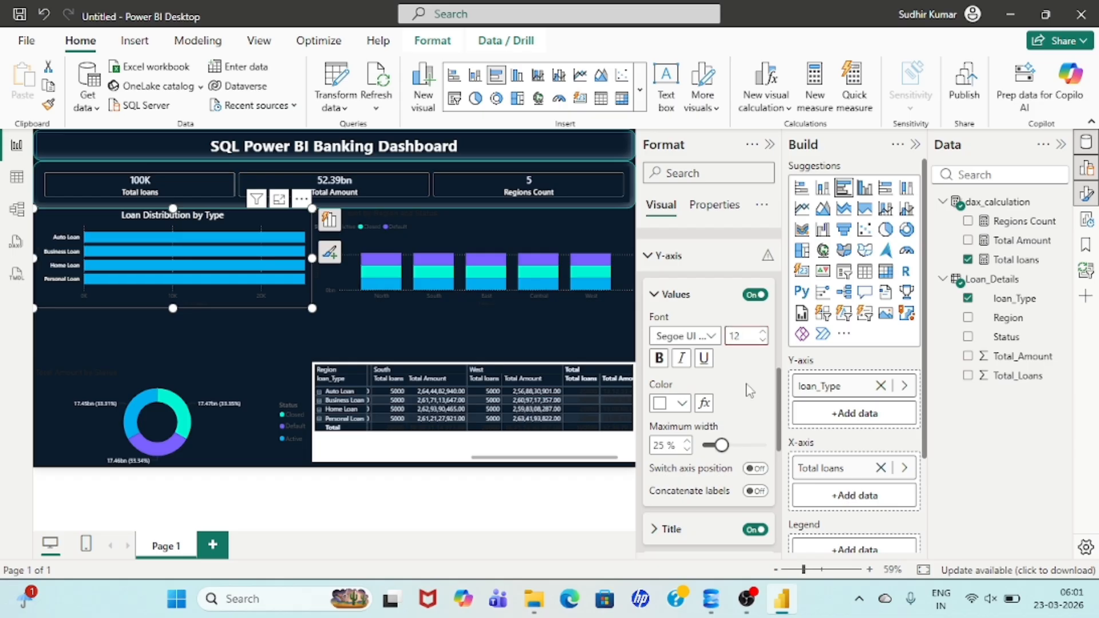
- Format the bar chart's Y-axis title in bold, white Segoe UI Semibold at size 12
scroll(750, 392, "down", 3)
left_click(656, 345)
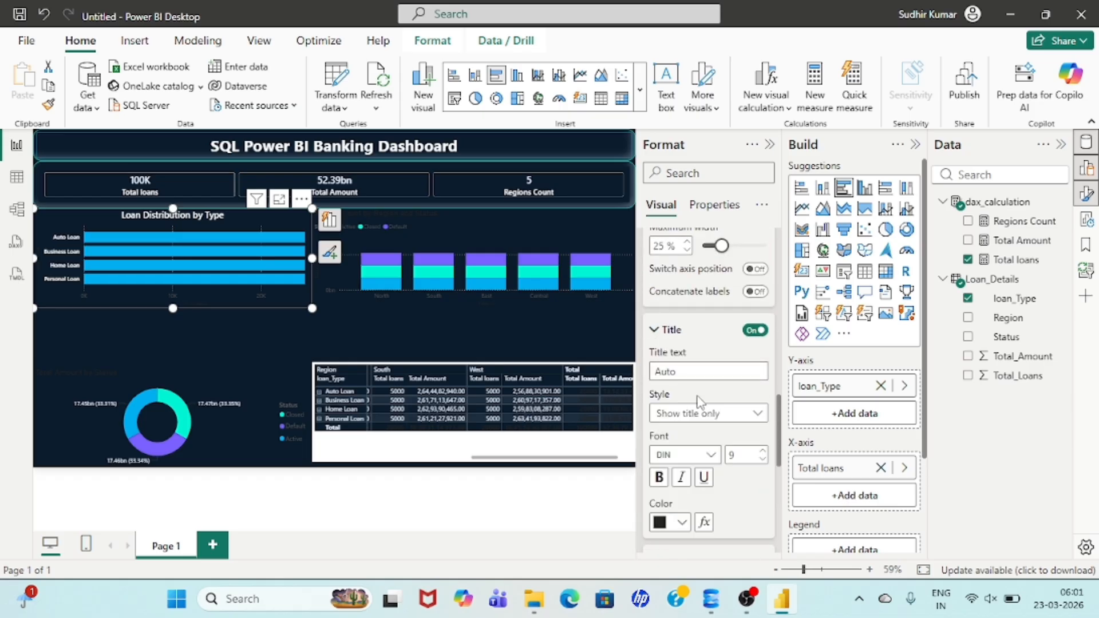
scroll(700, 404, "down", 2)
left_click(686, 331)
scroll(699, 217, "down", 4)
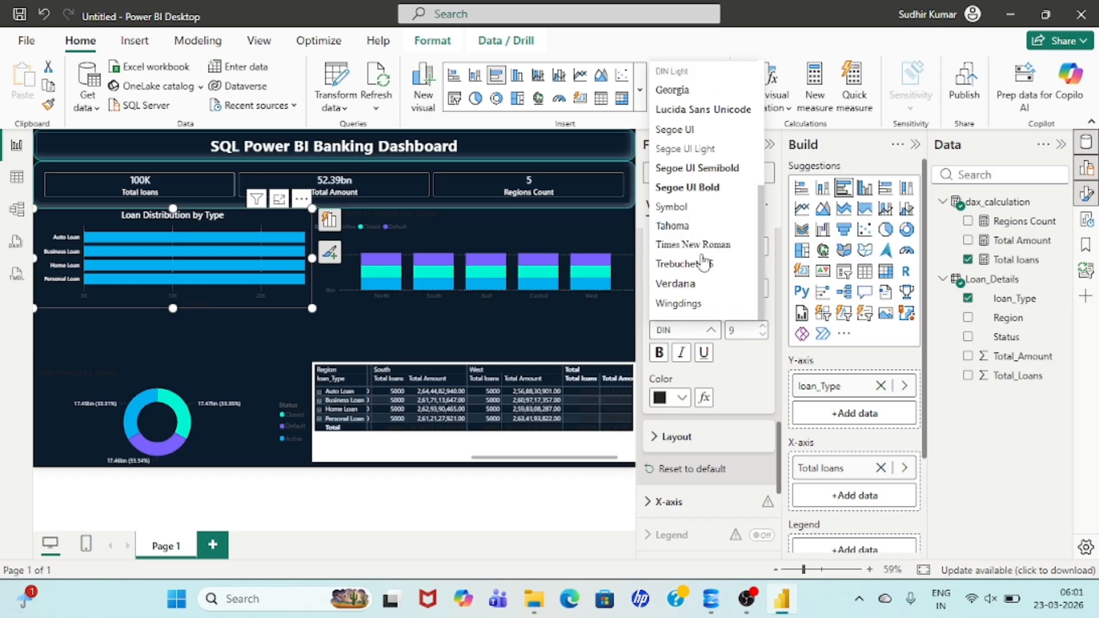
left_click(698, 165)
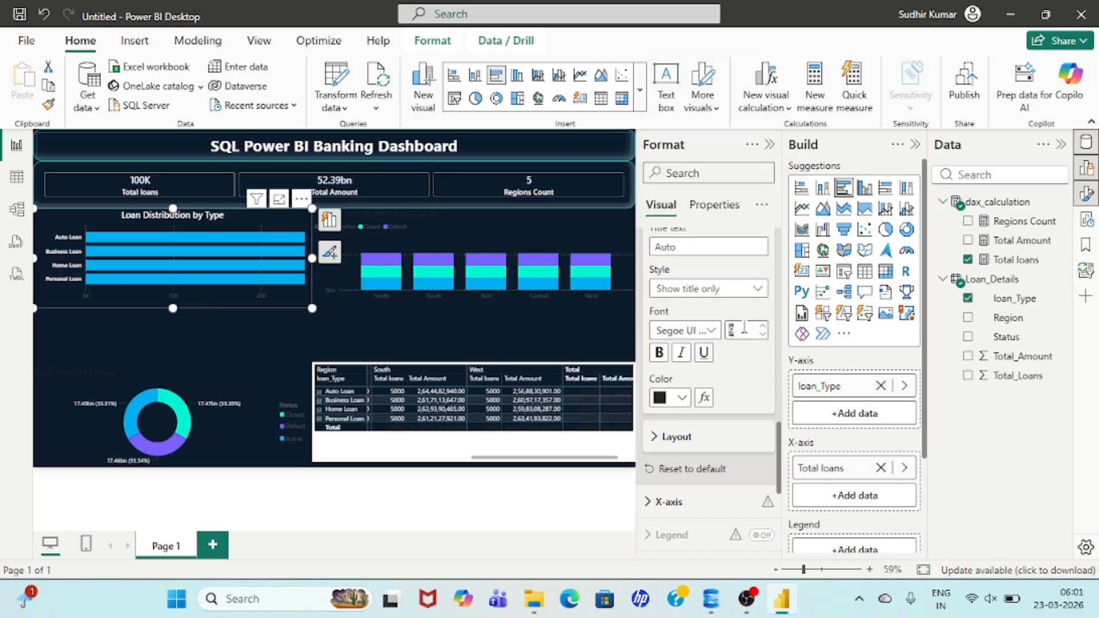
left_click(659, 352)
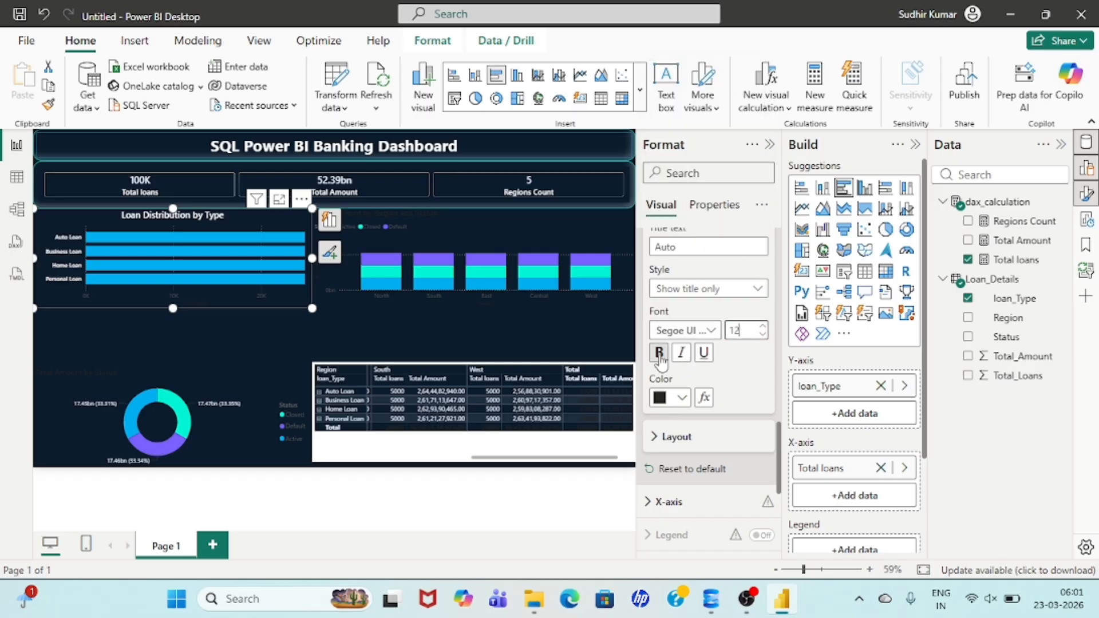
left_click(688, 407)
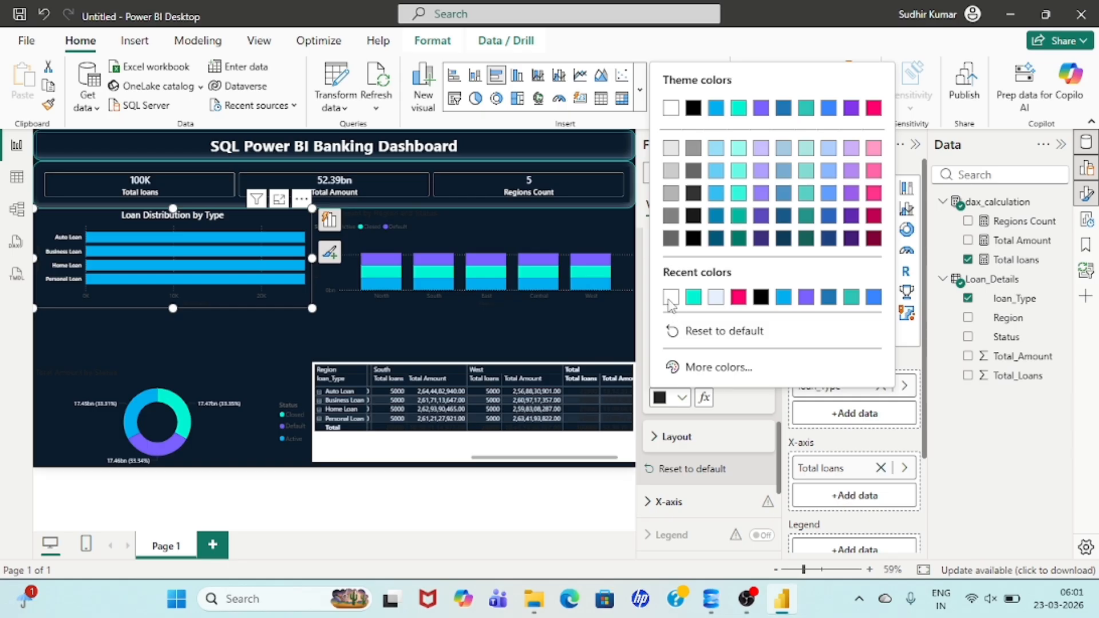
left_click(669, 299)
- Format the bar chart's X-axis values in white Segoe UI Semibold at size 12
scroll(730, 415, "down", 3)
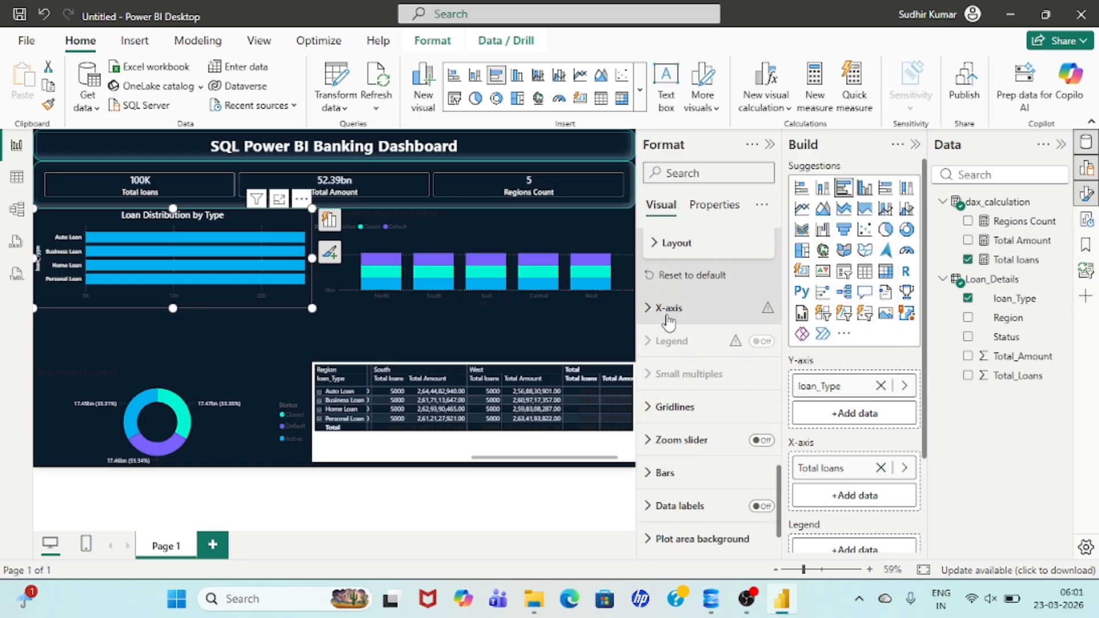
left_click(650, 310)
scroll(658, 327, "down", 3)
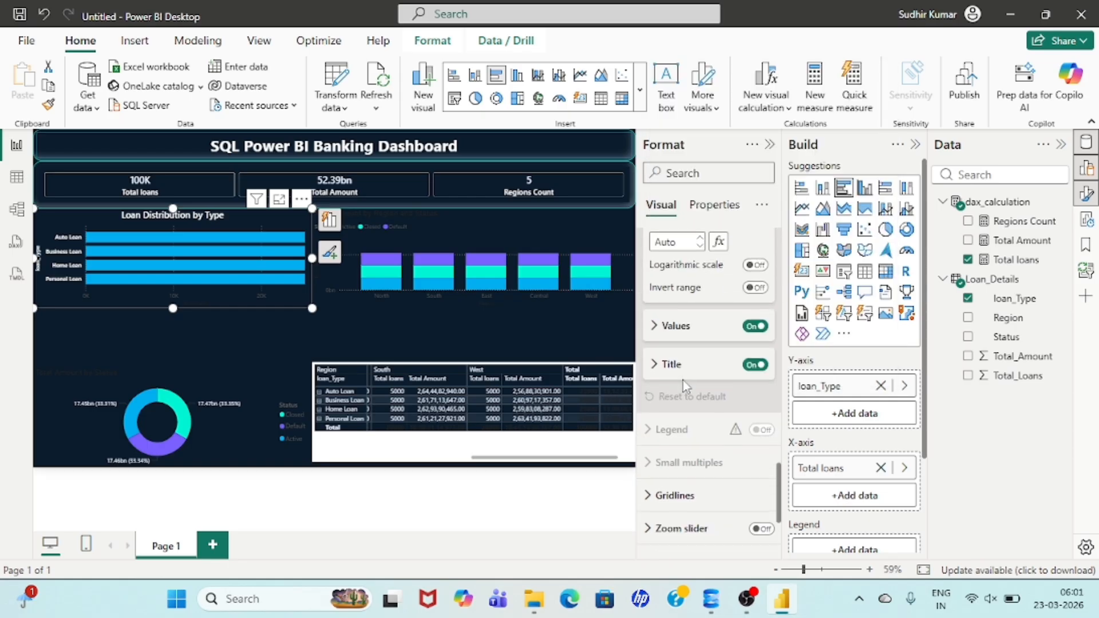
left_click(659, 327)
double_click(731, 367)
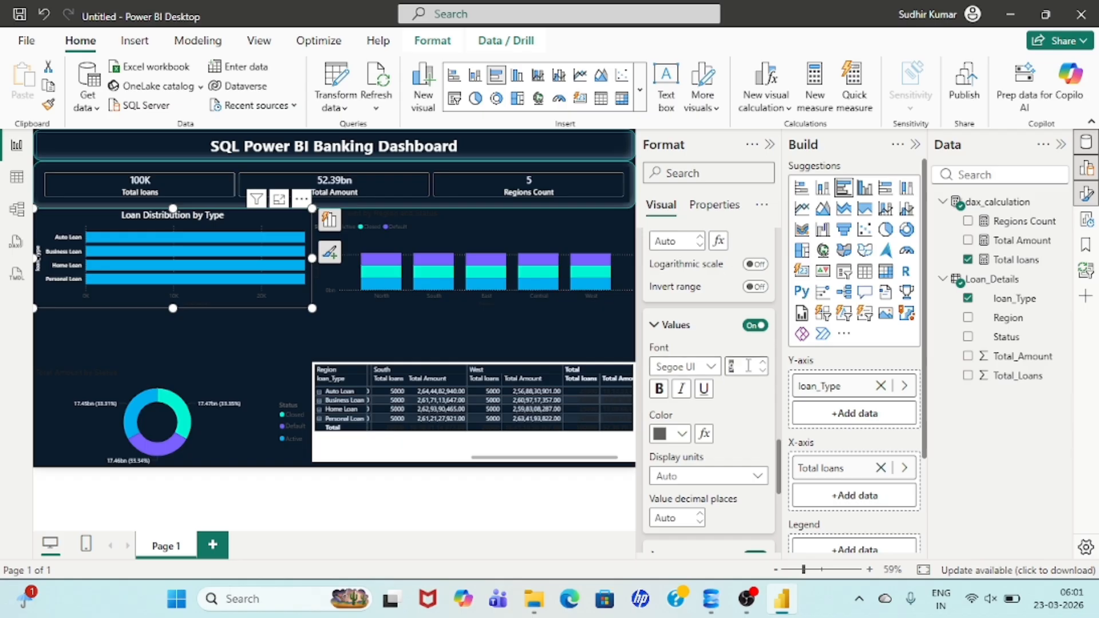
type("12")
left_click(685, 366)
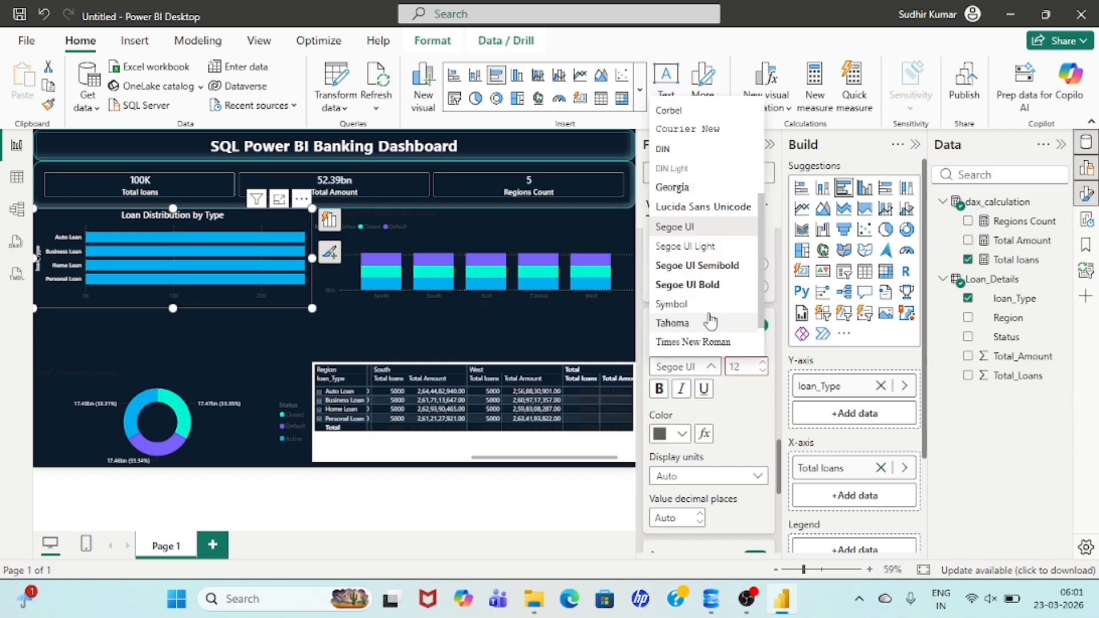
left_click(694, 269)
left_click(682, 433)
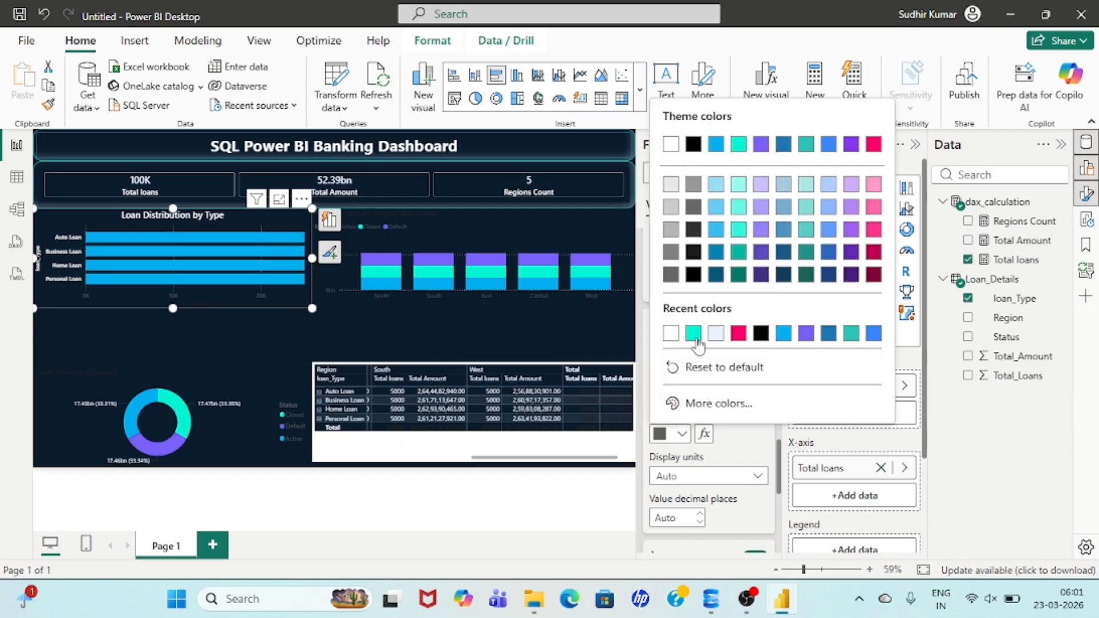
left_click(674, 336)
- Format the bar chart's X-axis title in bold, underlined, white Segoe UI Semibold at size 12
scroll(733, 412, "down", 3)
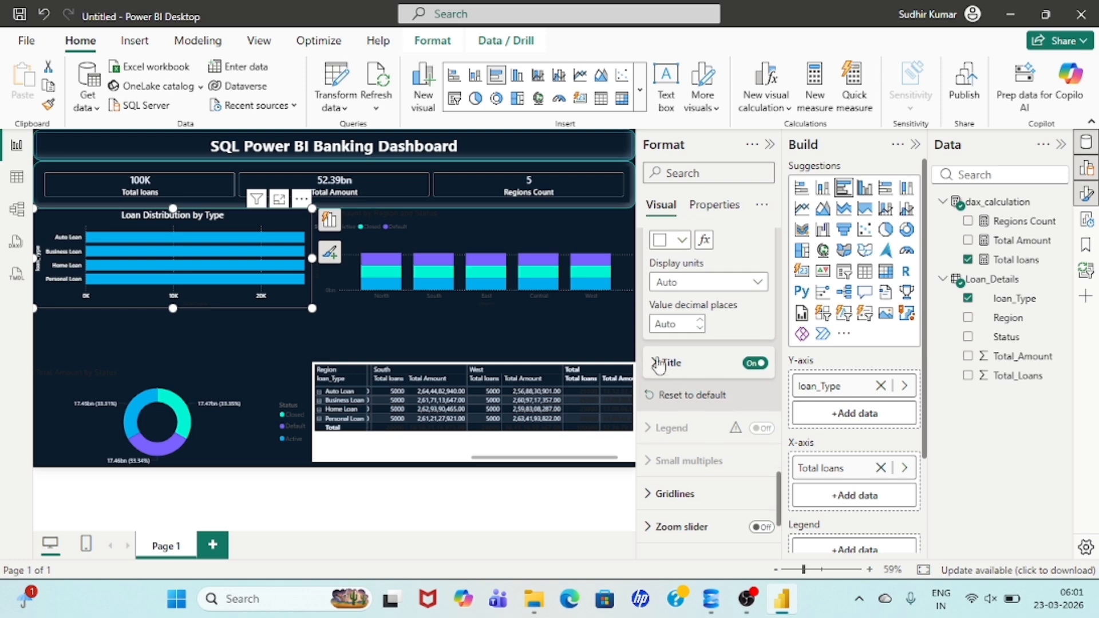
left_click(664, 362)
scroll(720, 425, "down", 2)
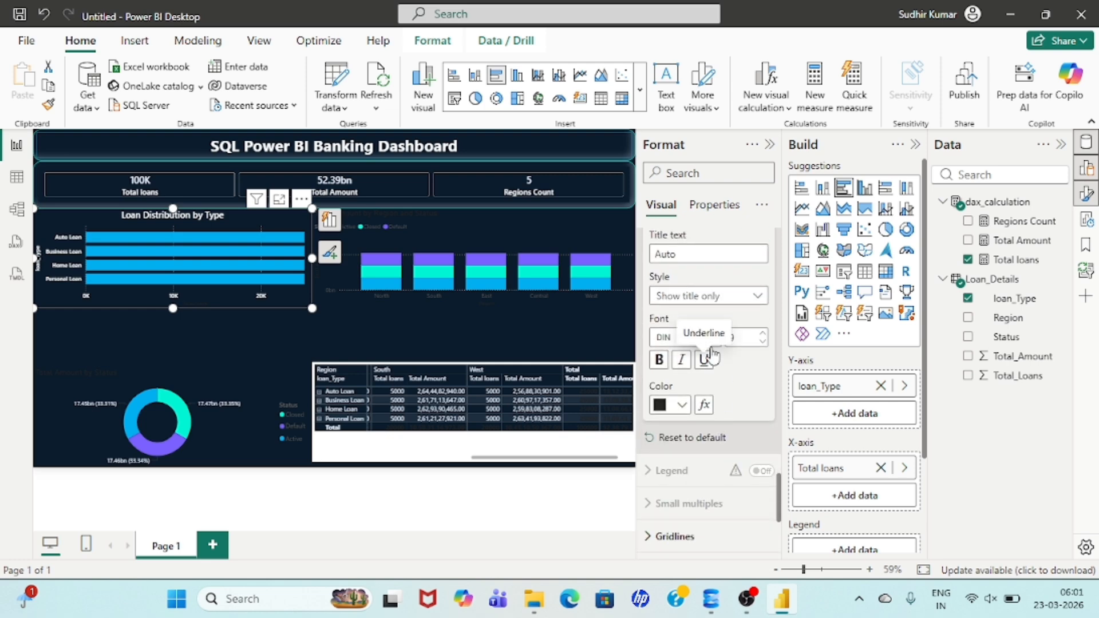
left_click(703, 341)
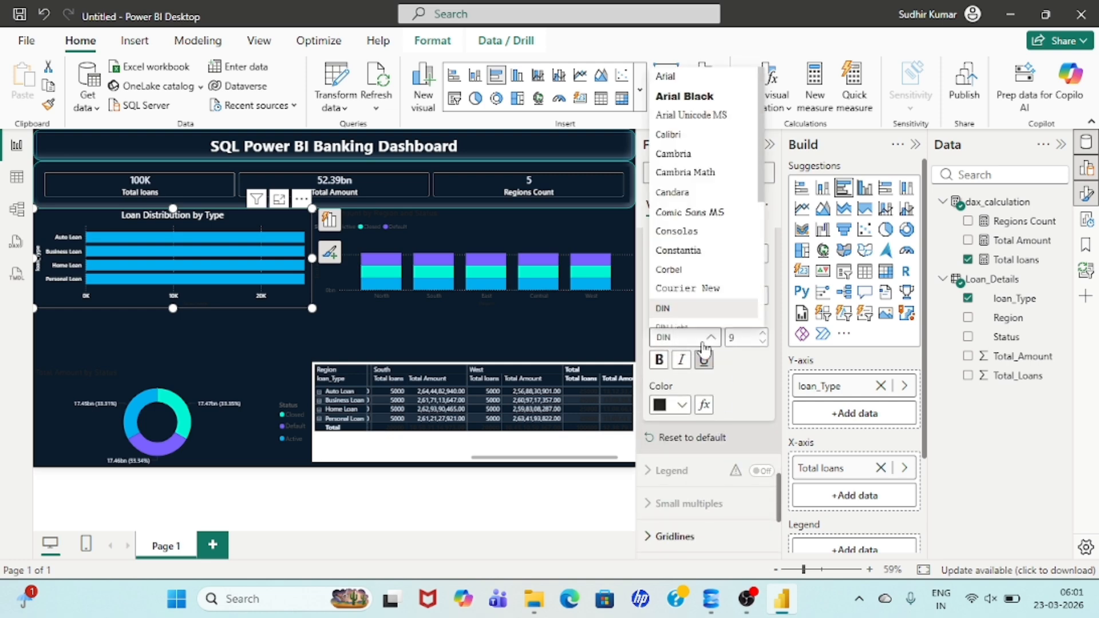
scroll(701, 229, "down", 5)
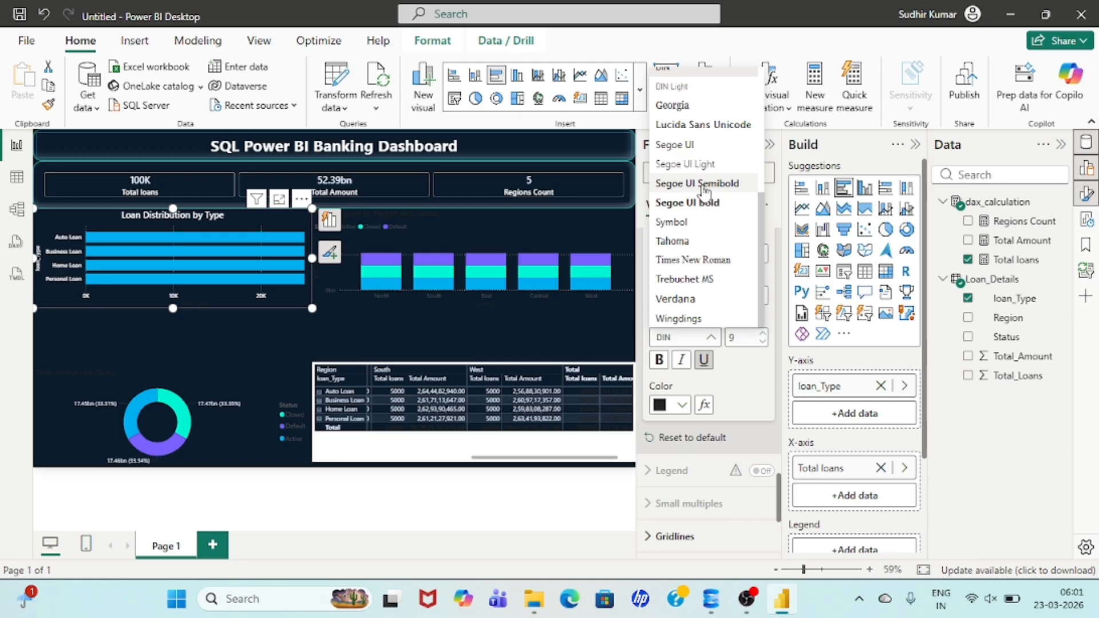
left_click(690, 182)
left_click(762, 344)
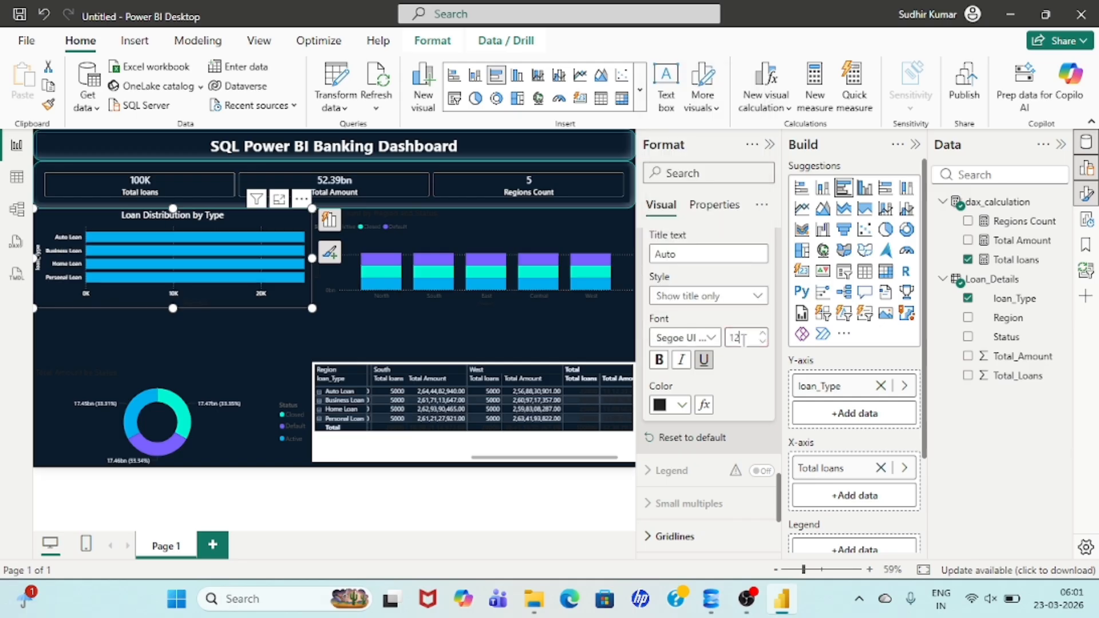
left_click(659, 360)
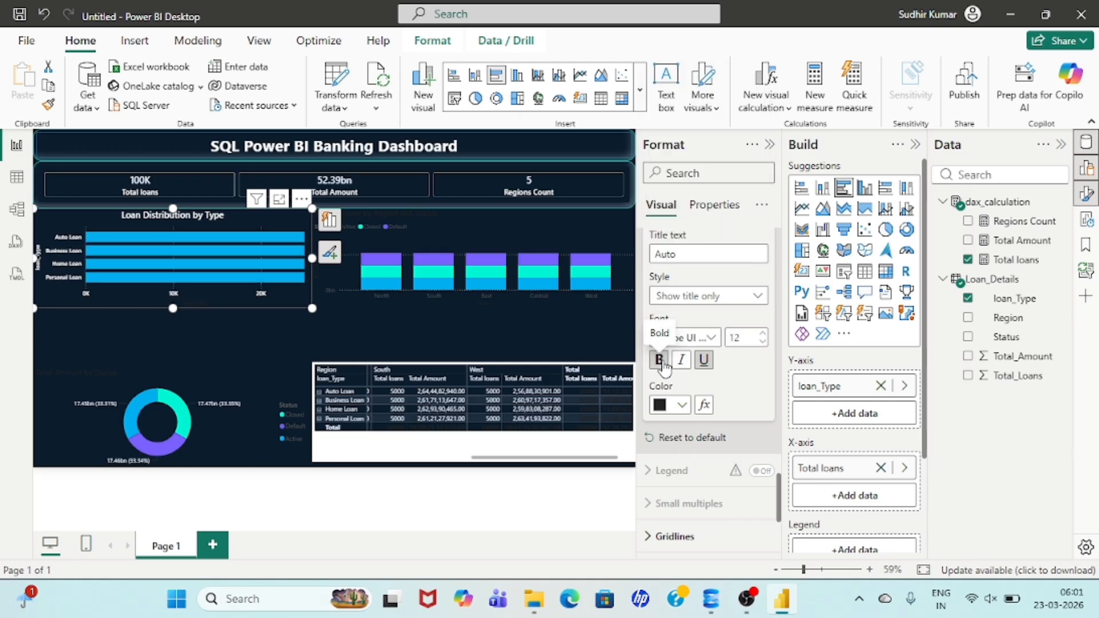
left_click(679, 406)
left_click(670, 308)
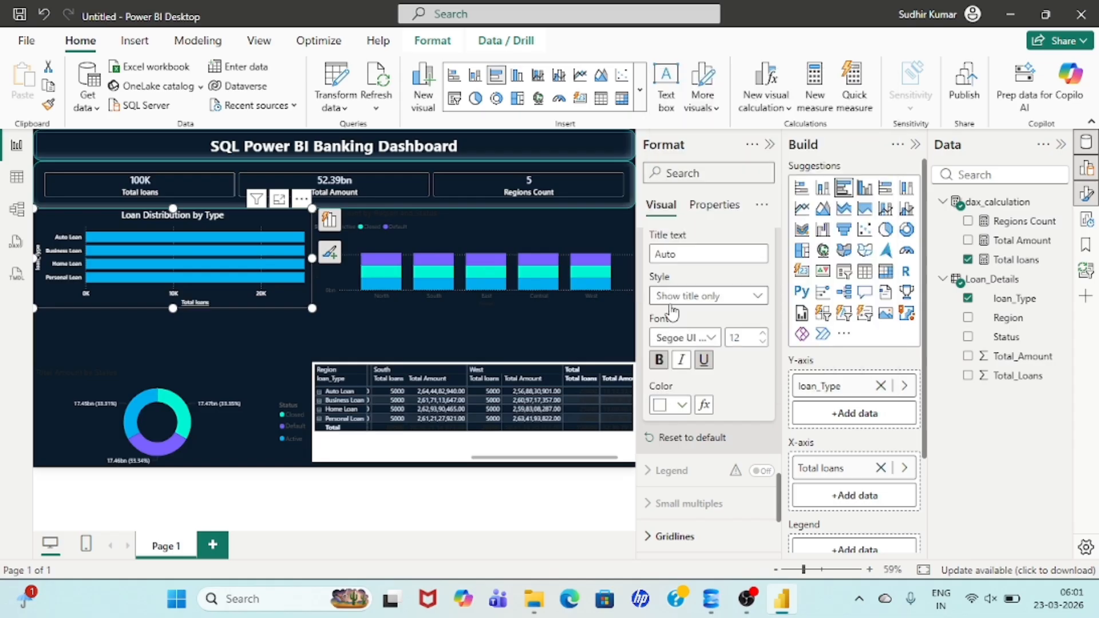
- Turn on data labels for the Loan Distribution by Type bar chart
scroll(727, 409, "down", 3)
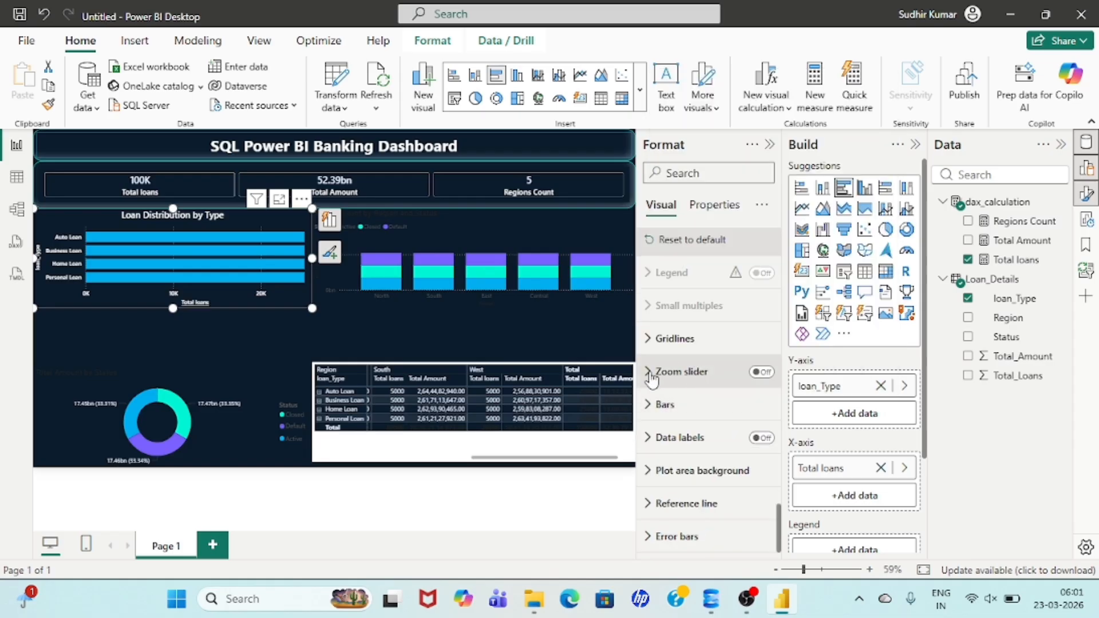
left_click(650, 408)
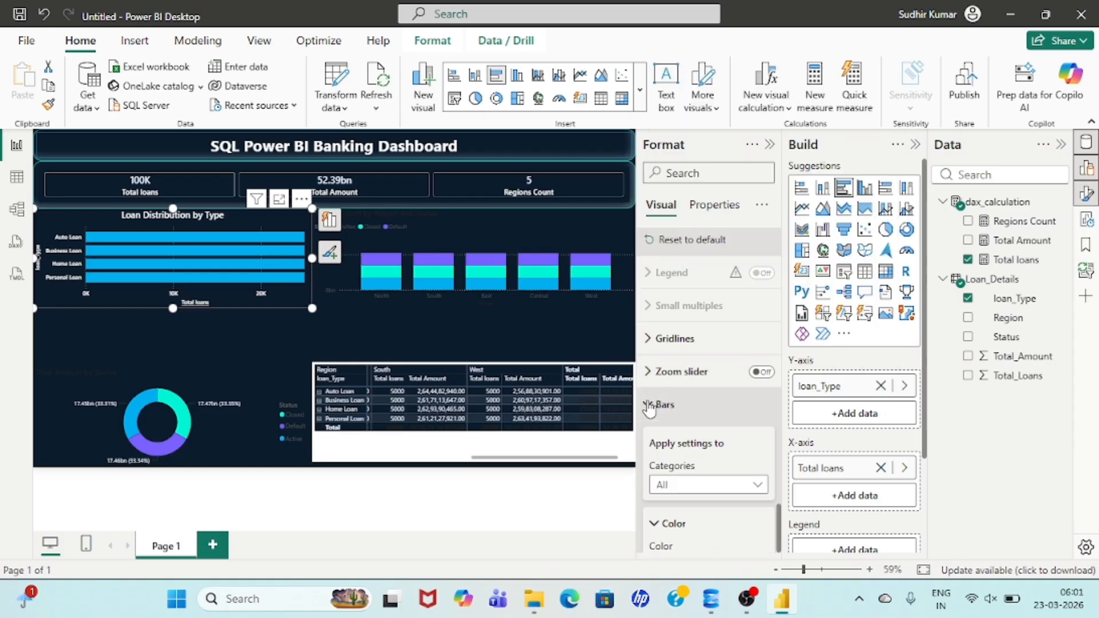
scroll(710, 417, "down", 2)
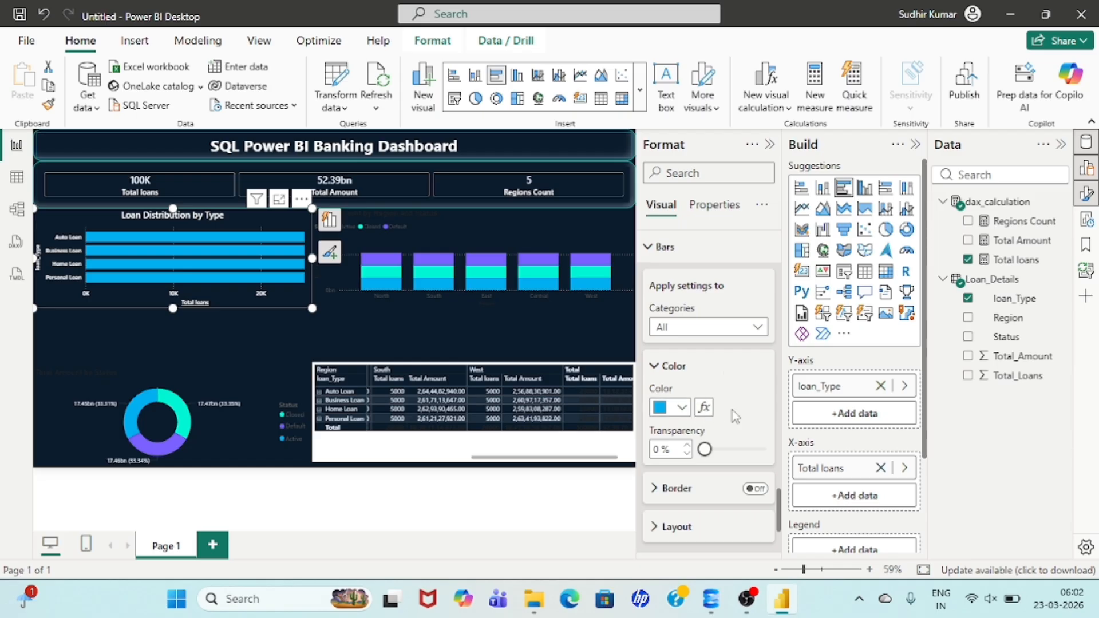
scroll(736, 416, "down", 2)
left_click(762, 438)
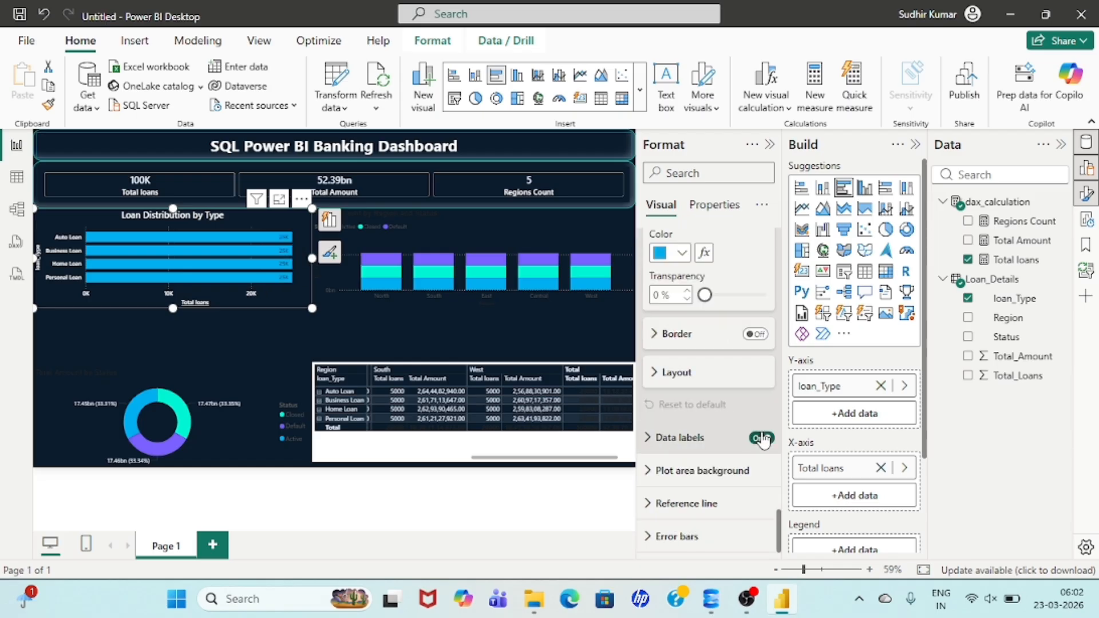
- Format the bar chart's data label values in black Segoe UI Semibold at size 12
left_click(651, 442)
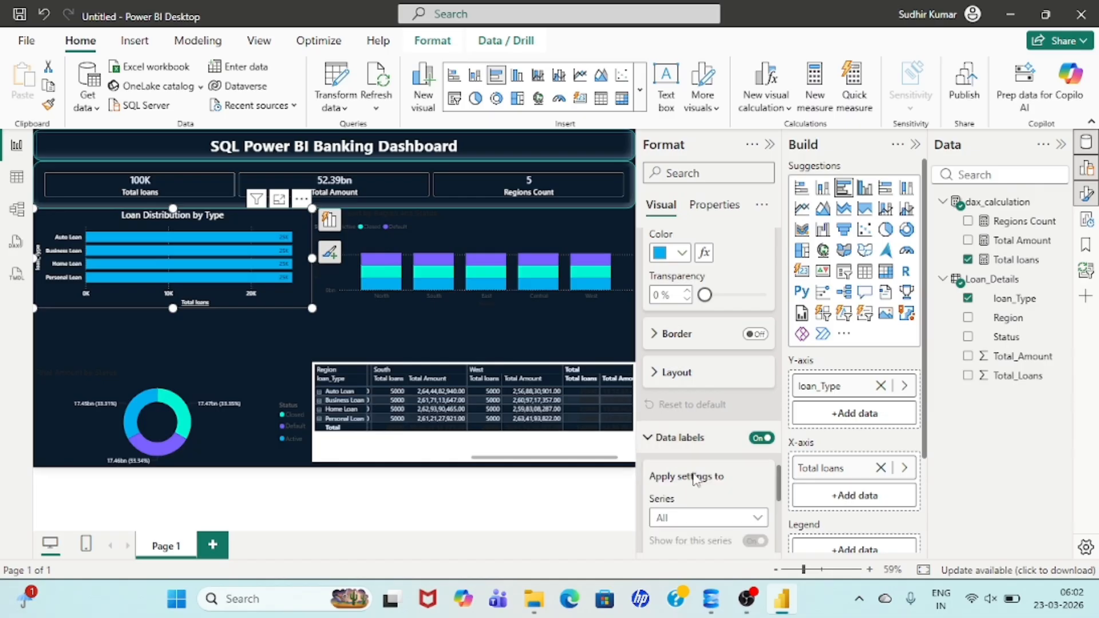
scroll(695, 435, "down", 5)
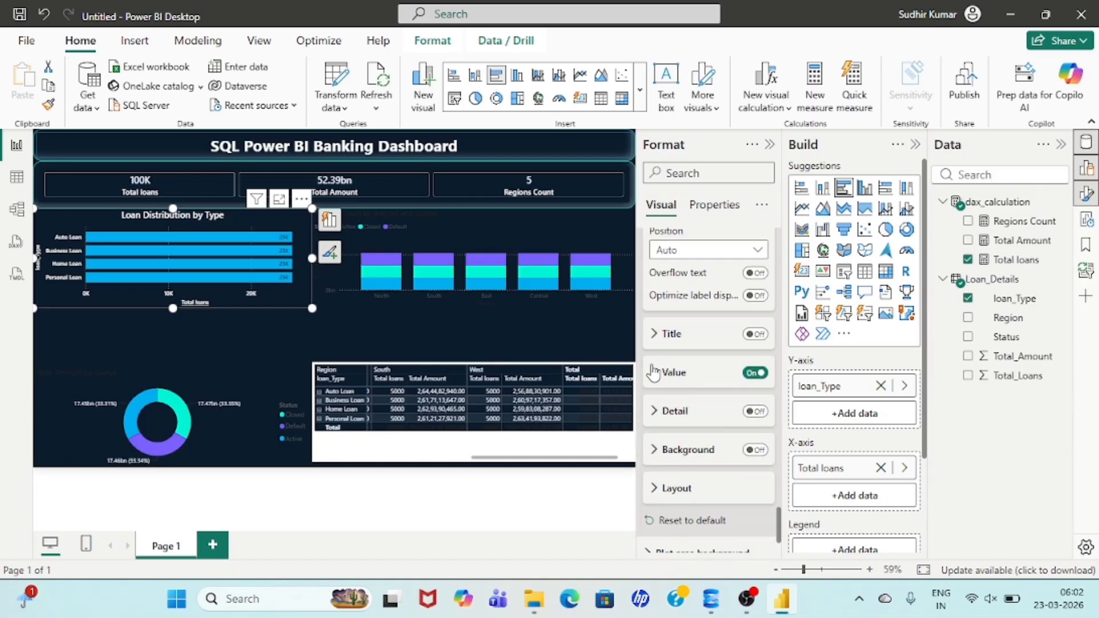
left_click(672, 373)
scroll(693, 389, "down", 3)
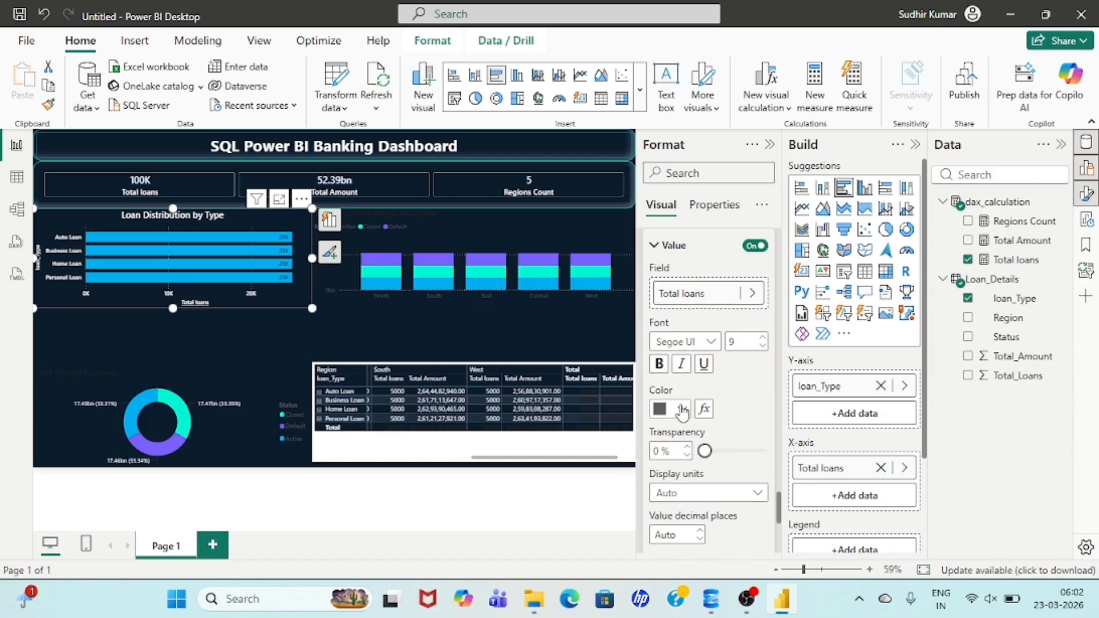
left_click(681, 408)
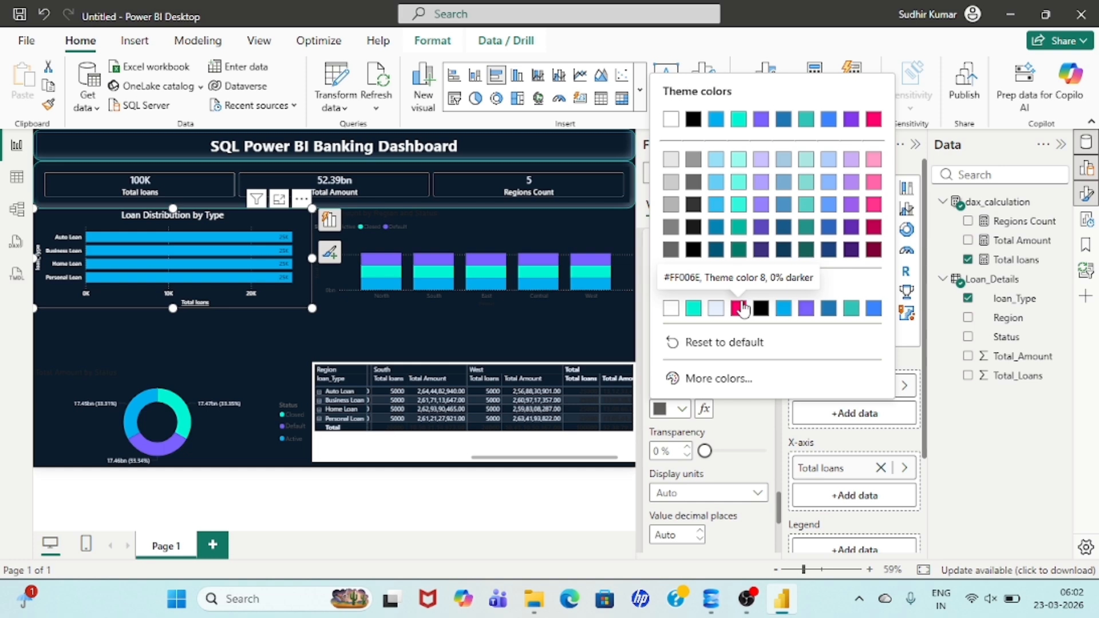
left_click(739, 309)
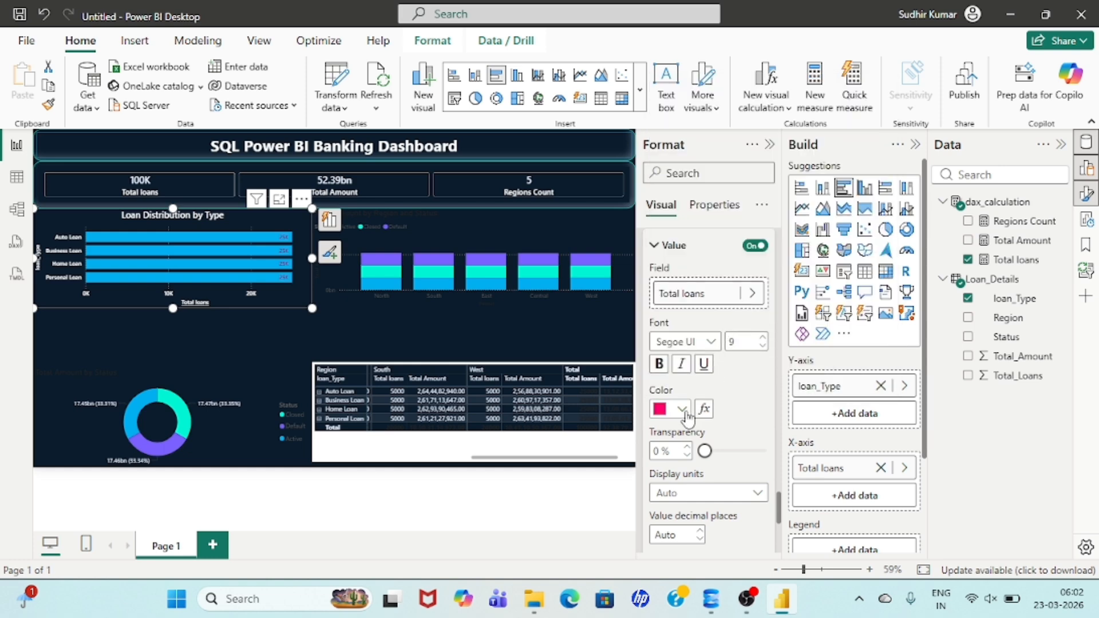
left_click(682, 408)
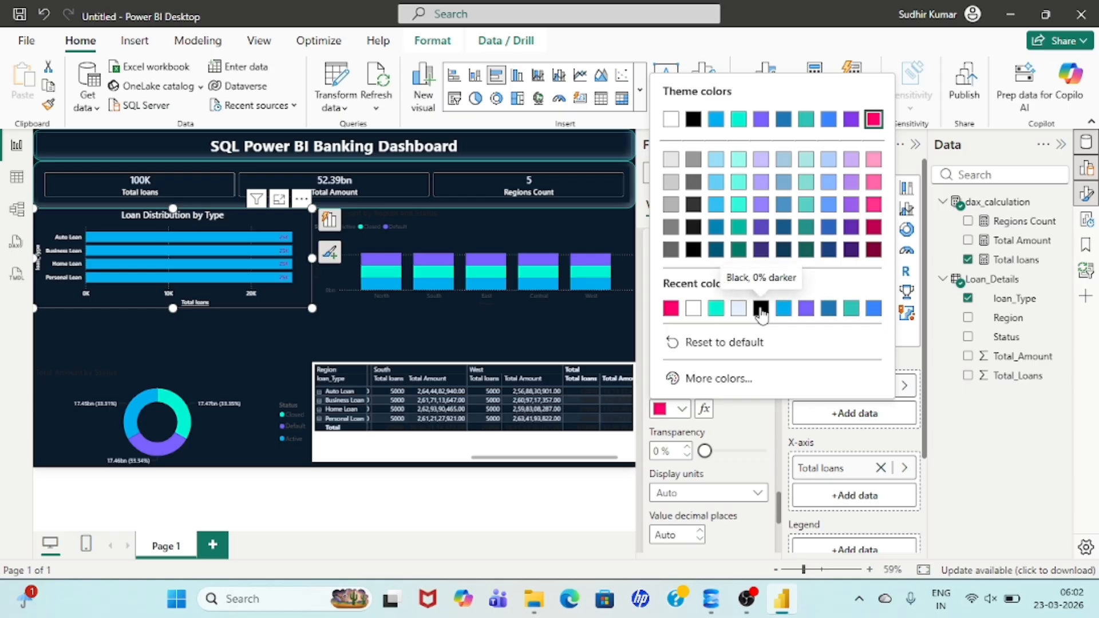
left_click(761, 310)
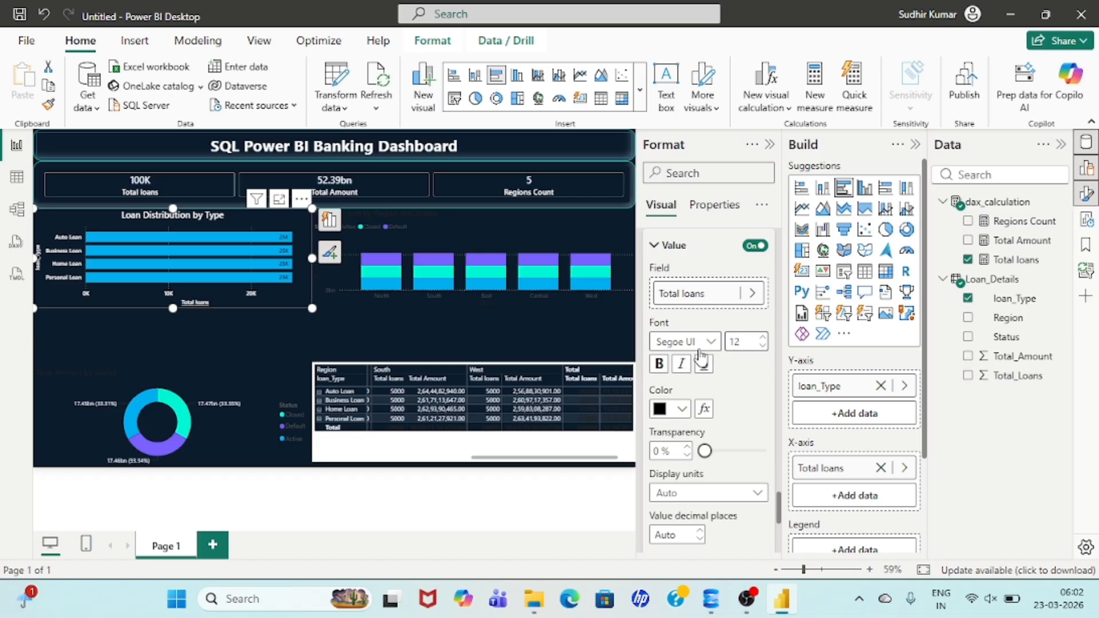
left_click(697, 346)
left_click(697, 241)
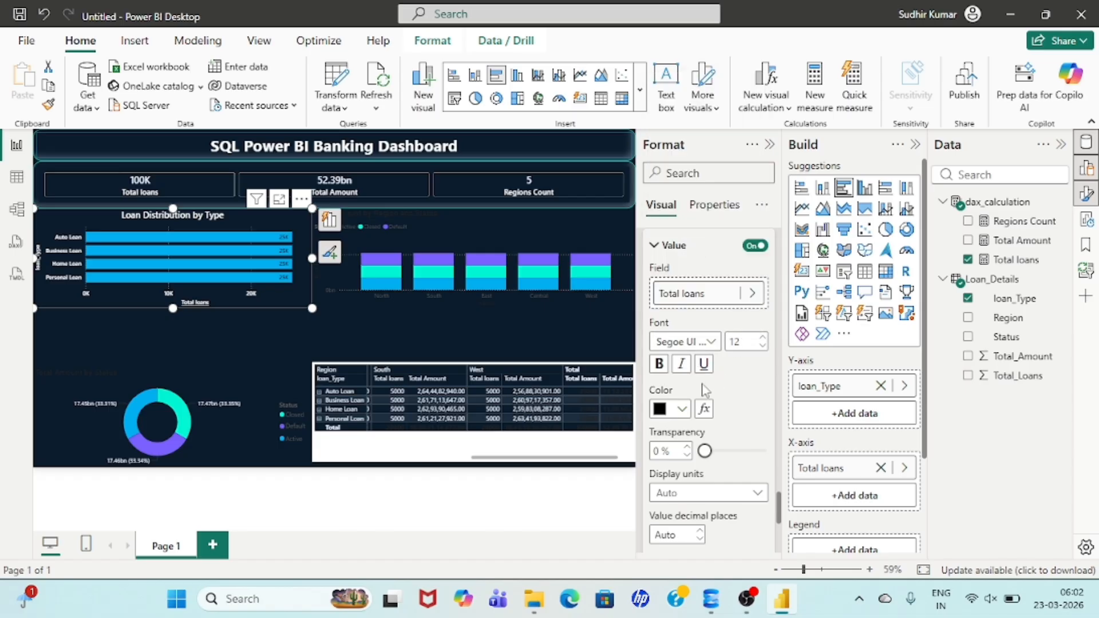
scroll(739, 458, "down", 4)
scroll(739, 458, "down", 2)
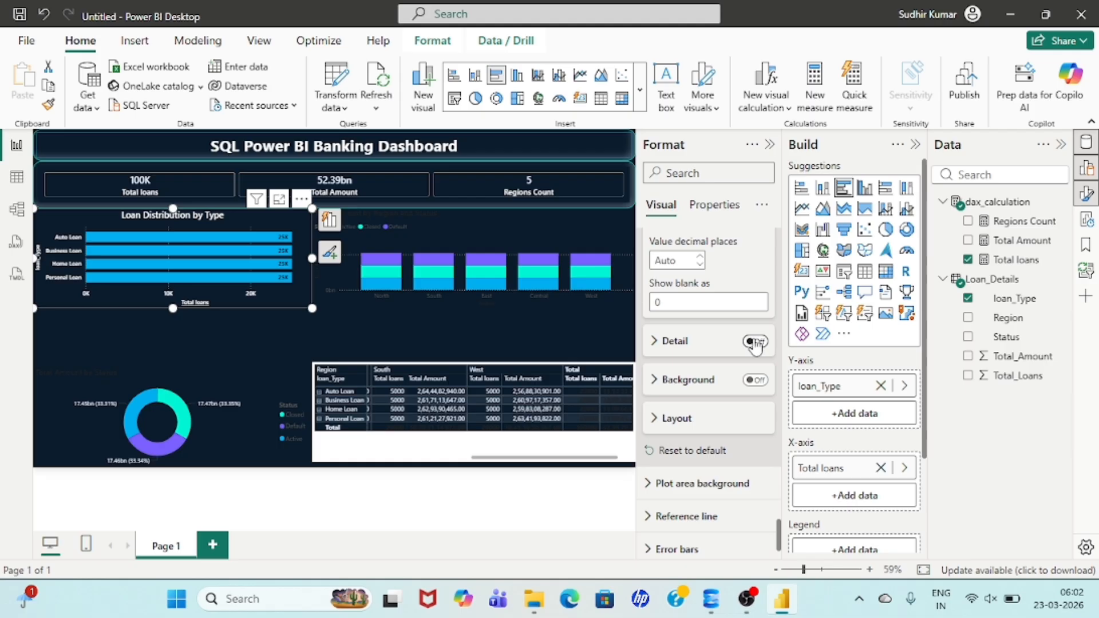
left_click(756, 342)
left_click(661, 343)
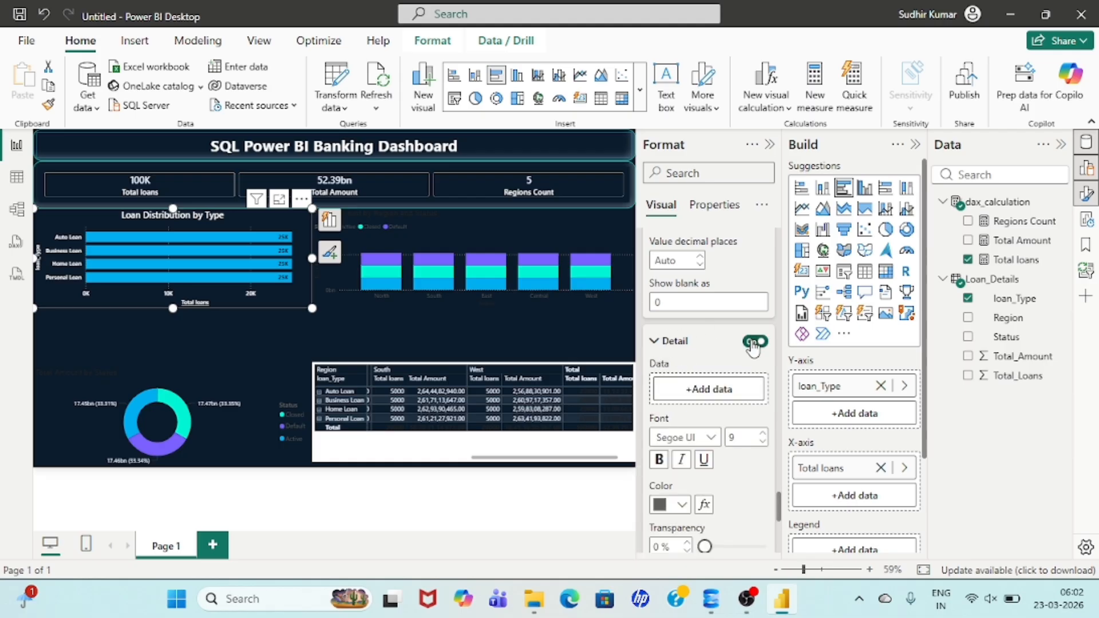
left_click(756, 341)
- Turn off the bar chart's vertical gridlines and deselect the chart
scroll(727, 441, "up", 10)
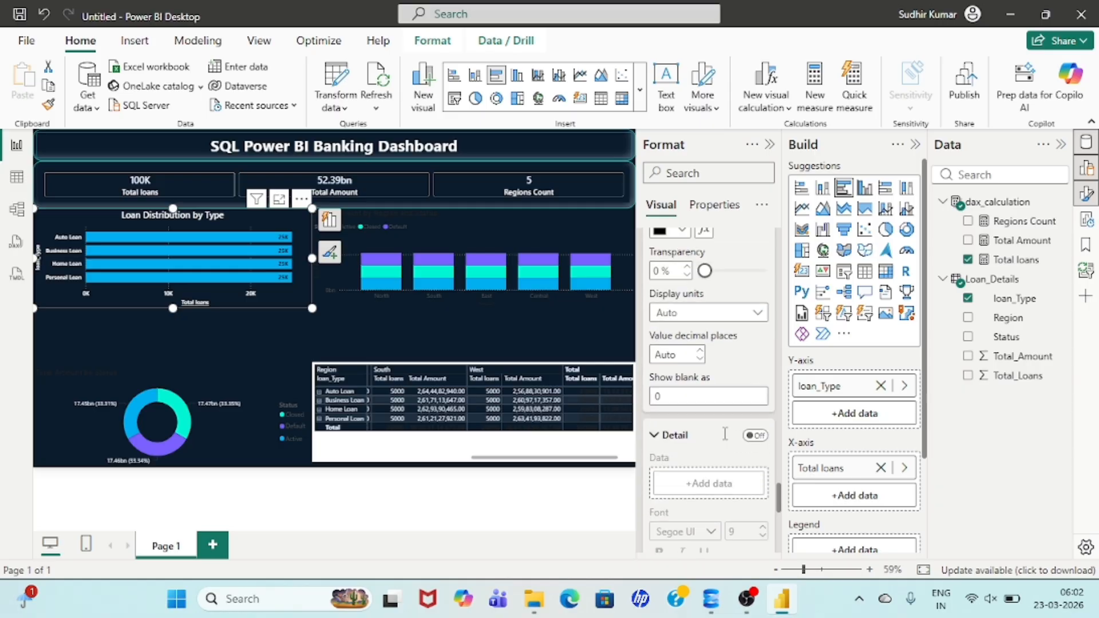
scroll(726, 443, "up", 5)
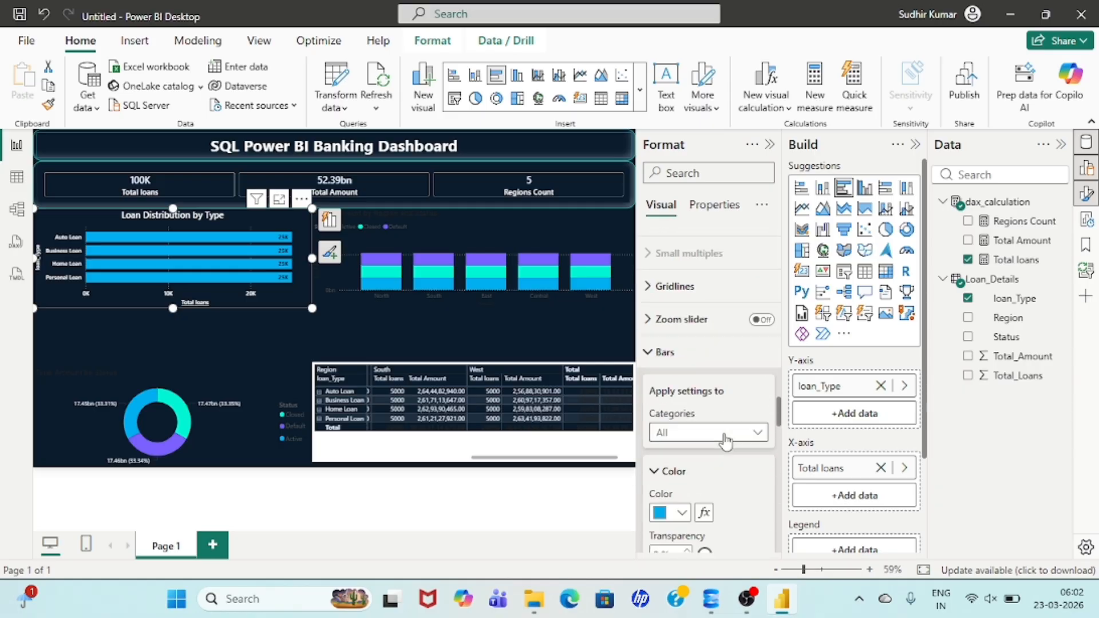
left_click(653, 369)
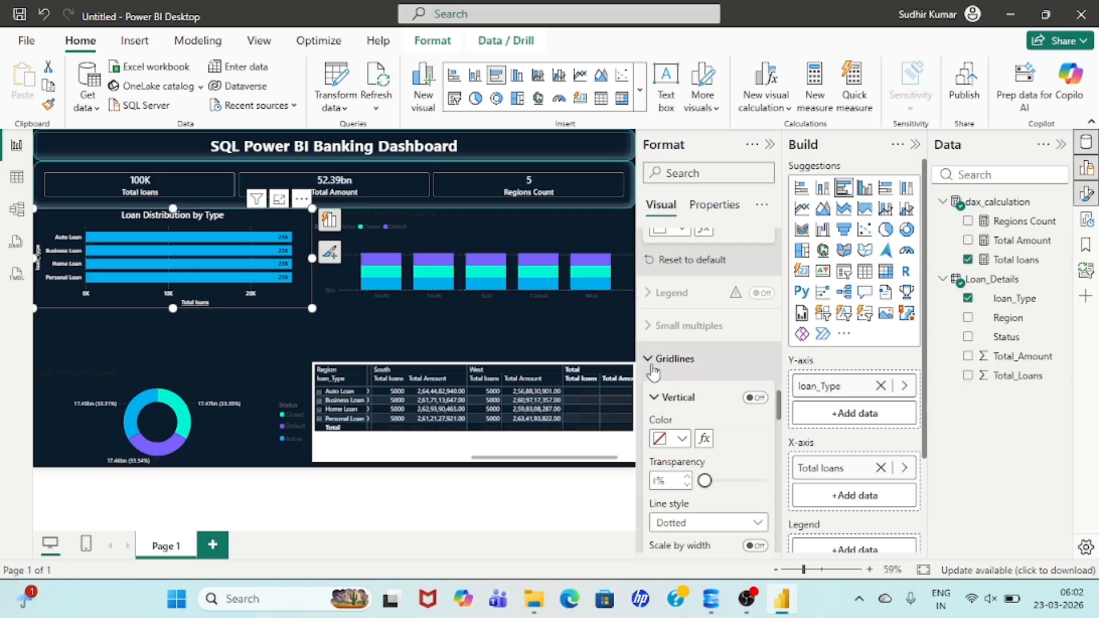
left_click(753, 399)
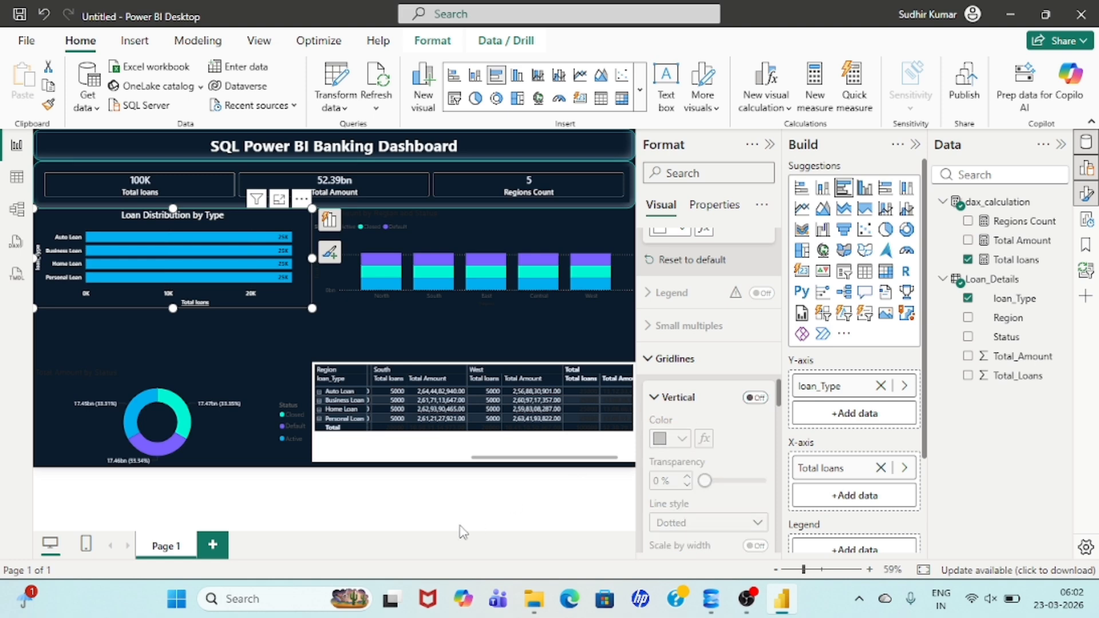
left_click(409, 480)
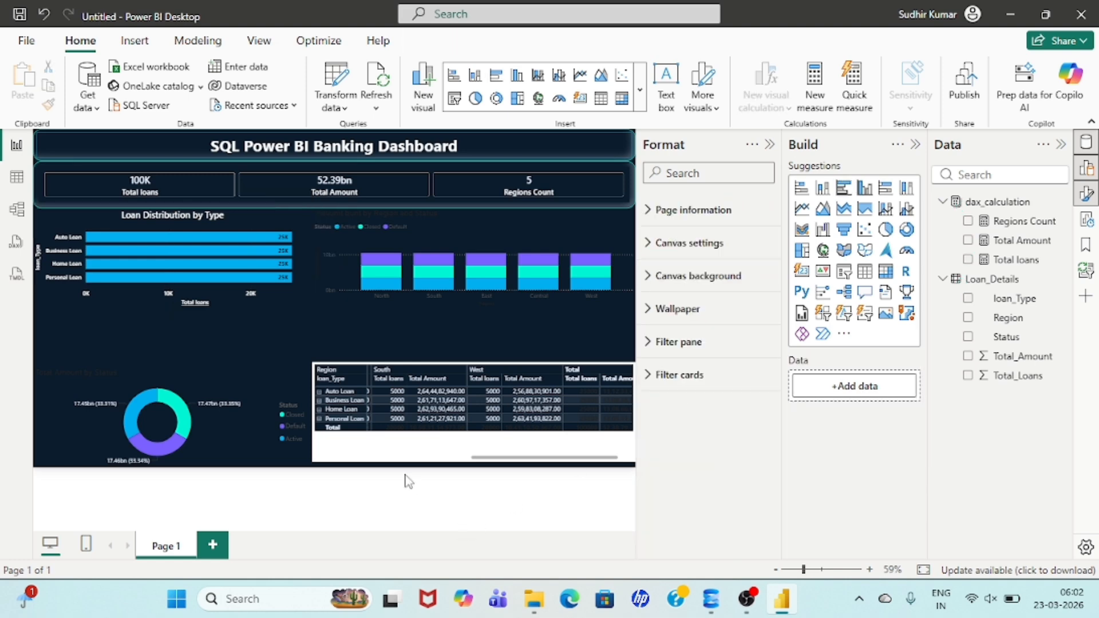
left_click(172, 229)
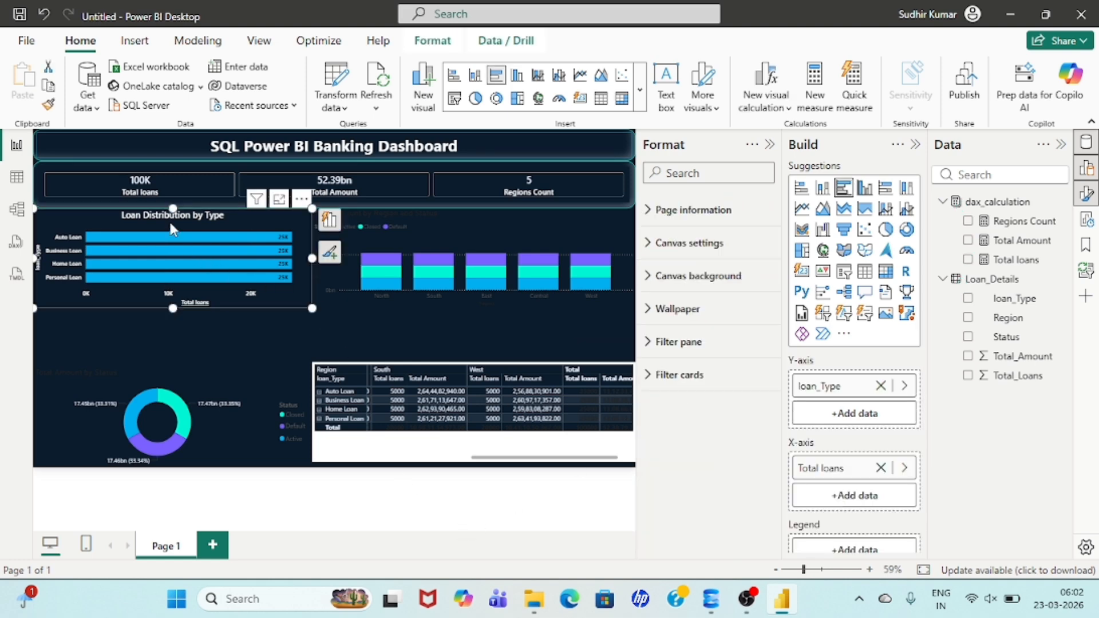
left_click(191, 321)
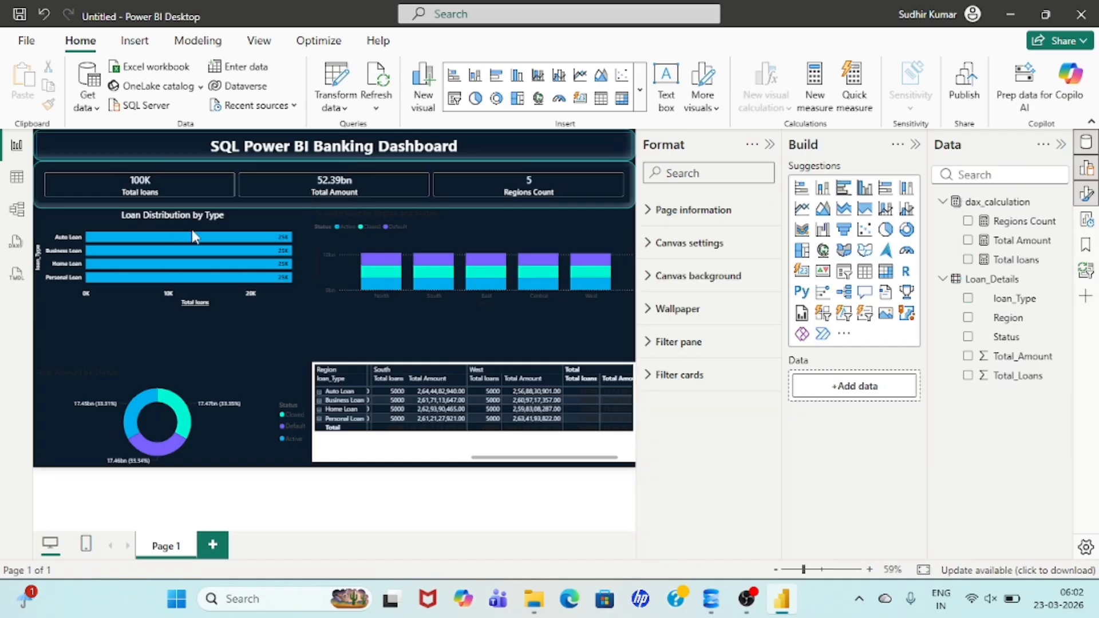
- Copy the title banner's formatting onto the bar chart with Format Painter and turn the chart's title back on
left_click(110, 155)
left_click(48, 103)
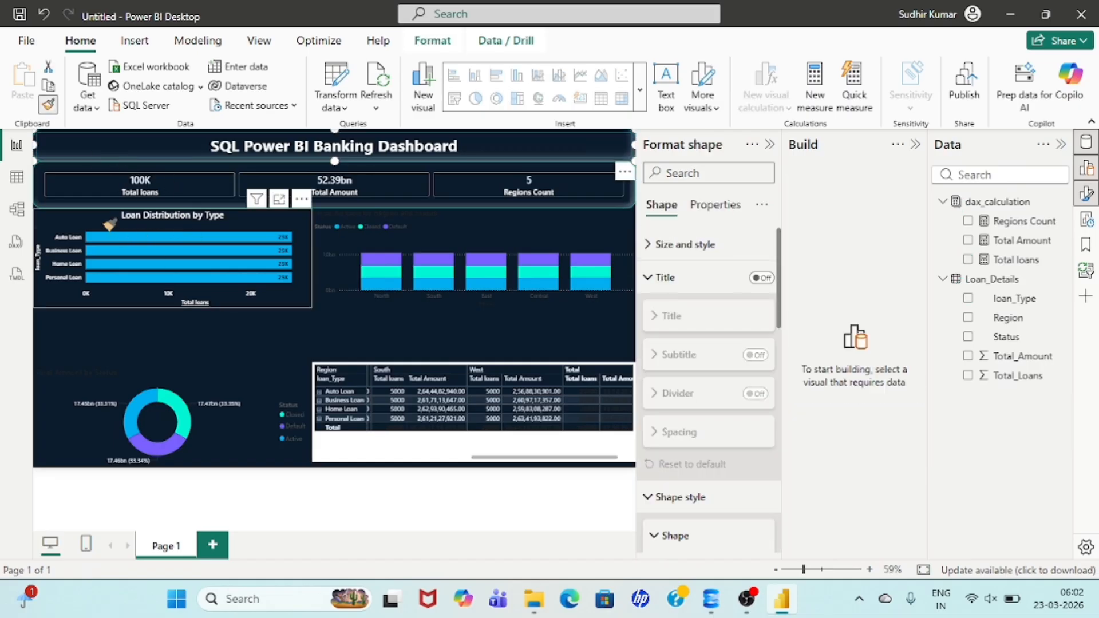
left_click(109, 224)
left_click(759, 277)
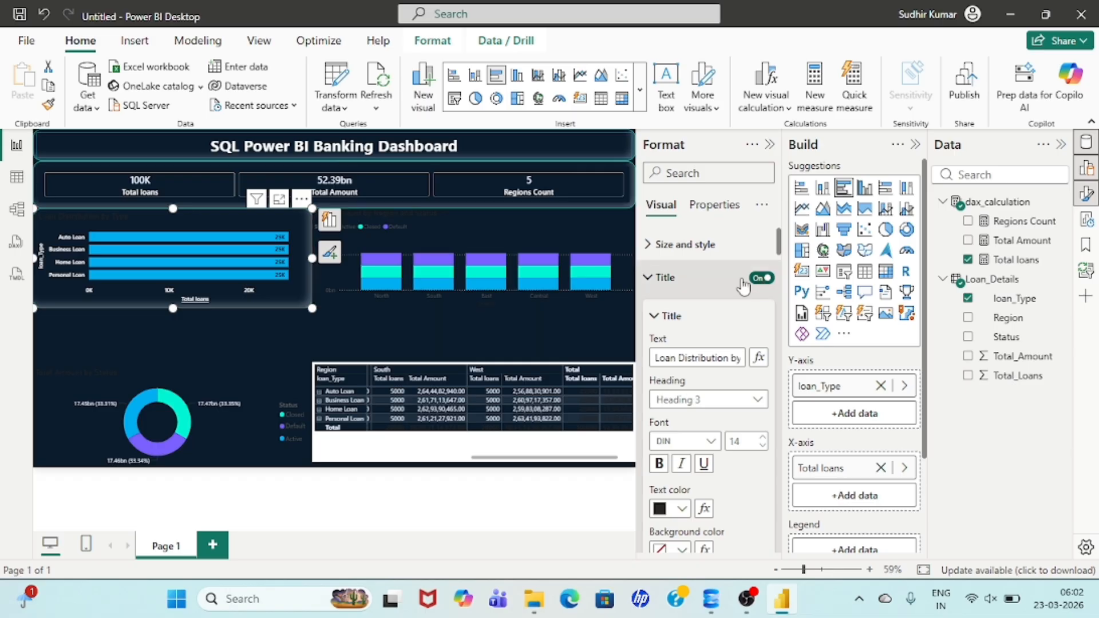
- Set the Loan Distribution by Type bar chart's title color to white and align it to the center
left_click(649, 277)
left_click(648, 277)
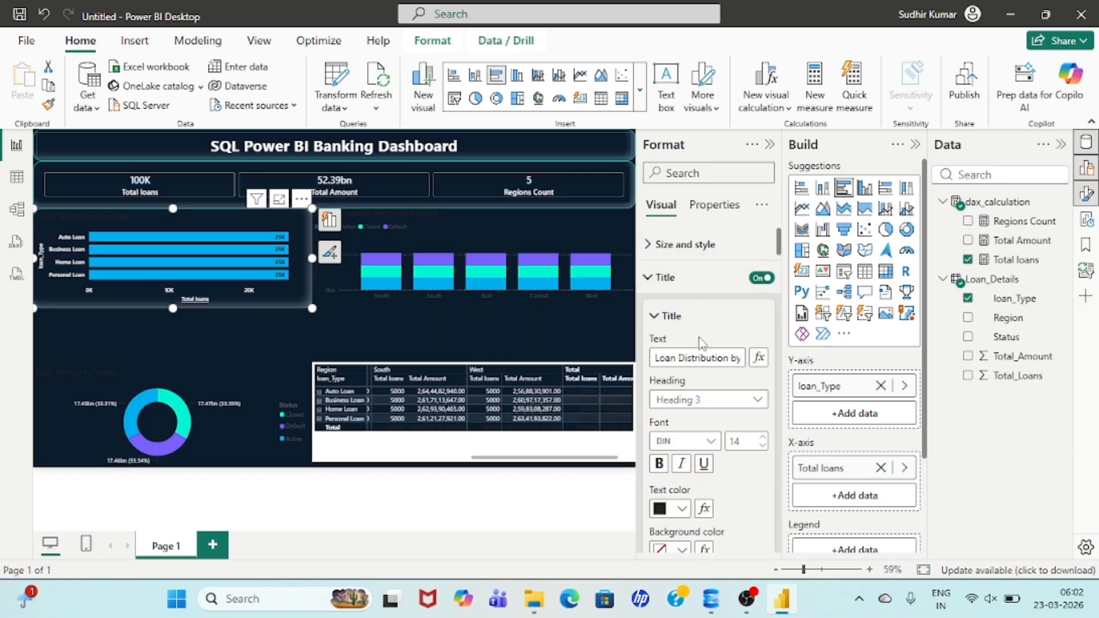
scroll(701, 342, "down", 5)
left_click(683, 290)
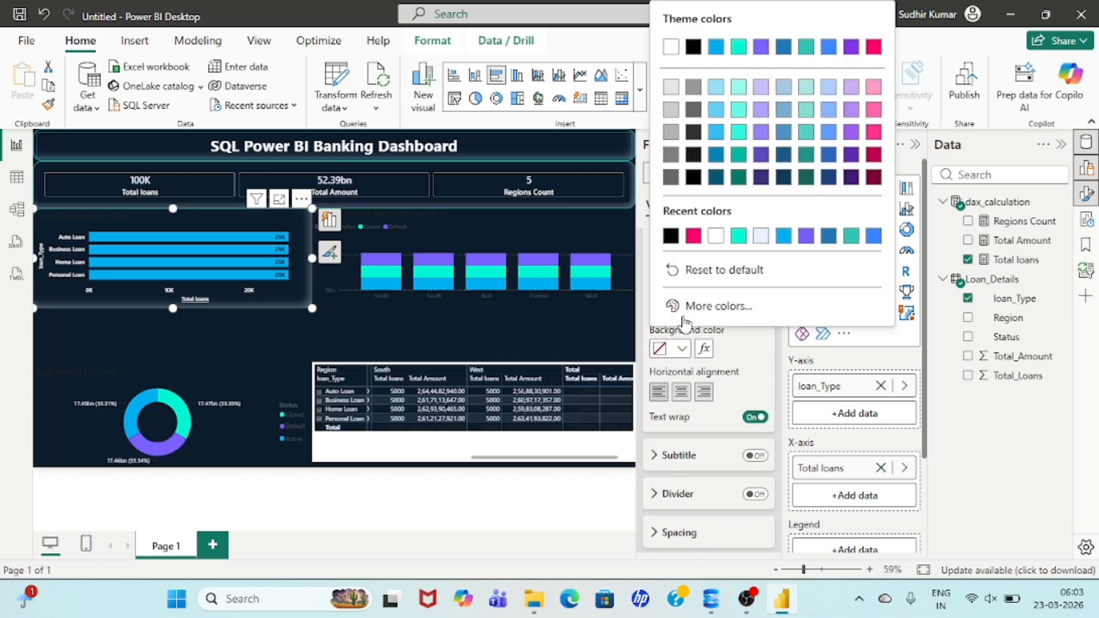
left_click(716, 235)
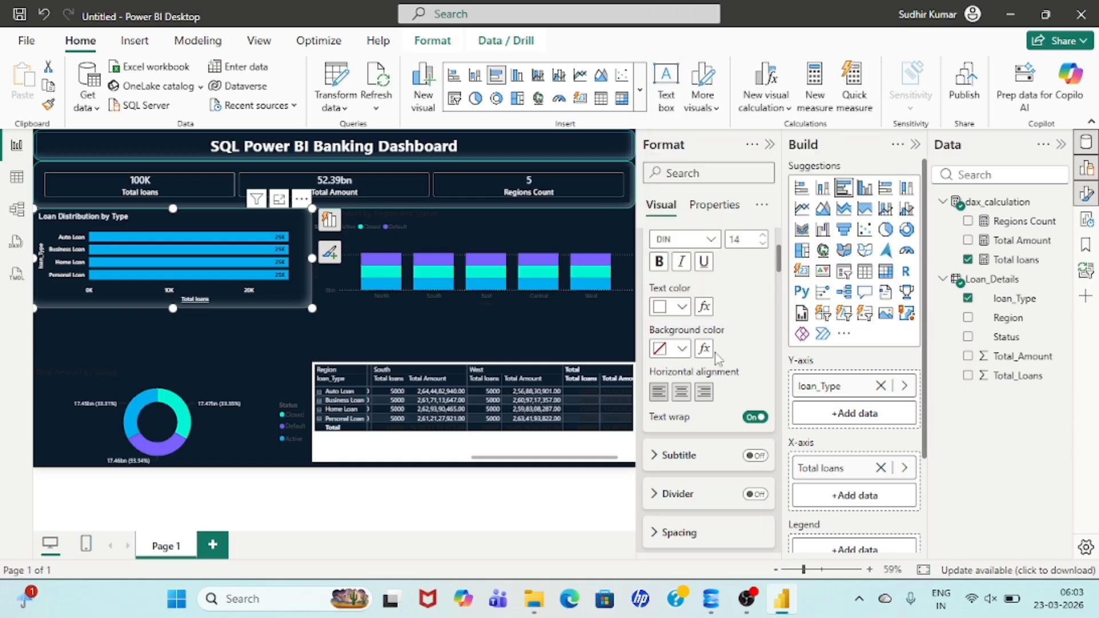
left_click(681, 392)
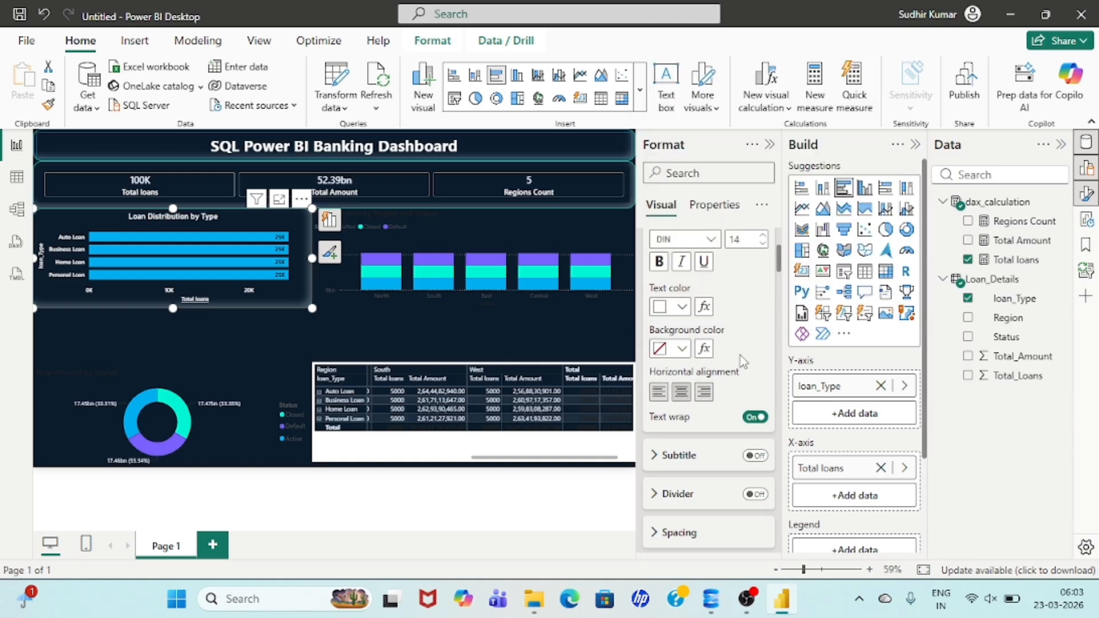
left_click(217, 340)
- Copy the bar chart's formatting onto the Total Amount by Region and Status column chart with Format Painter
left_click(181, 229)
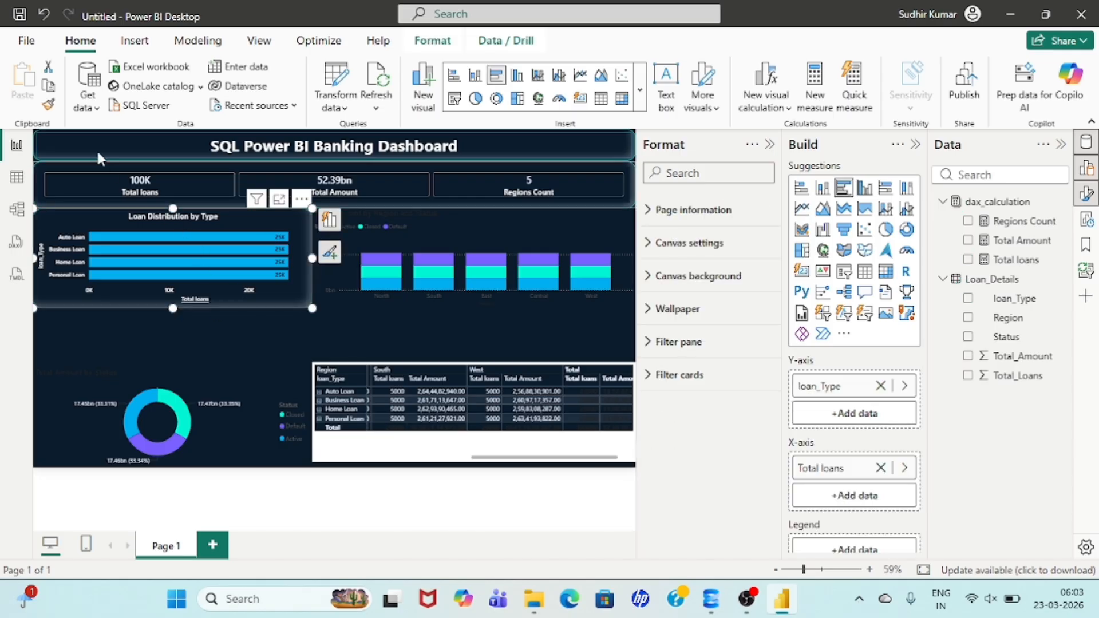
left_click(48, 104)
left_click(494, 211)
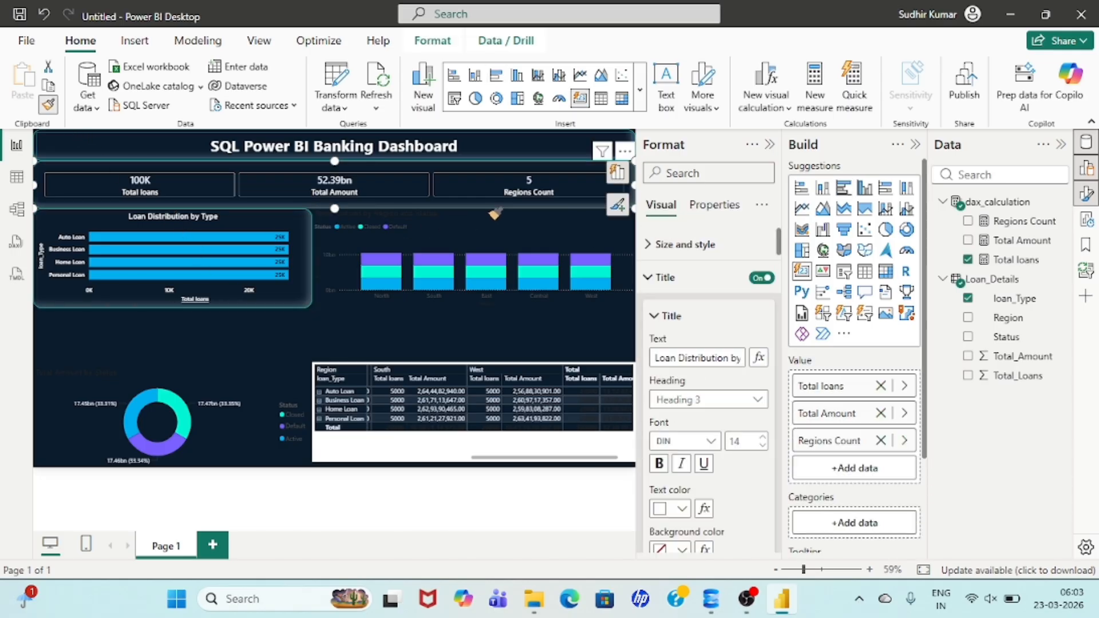
left_click(164, 224)
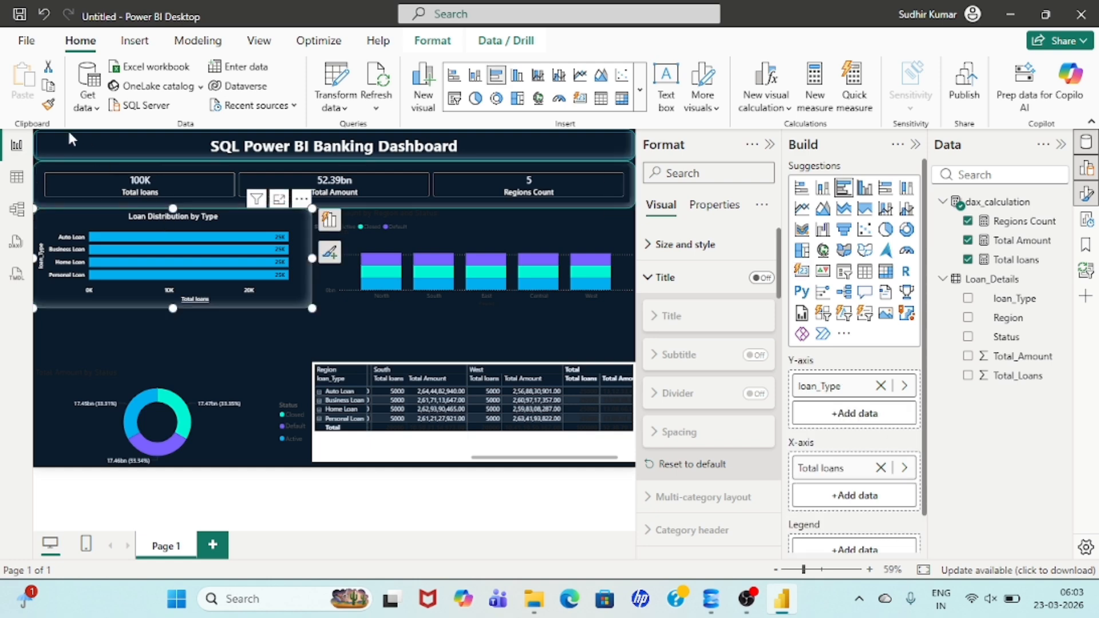
left_click(48, 104)
left_click(491, 225)
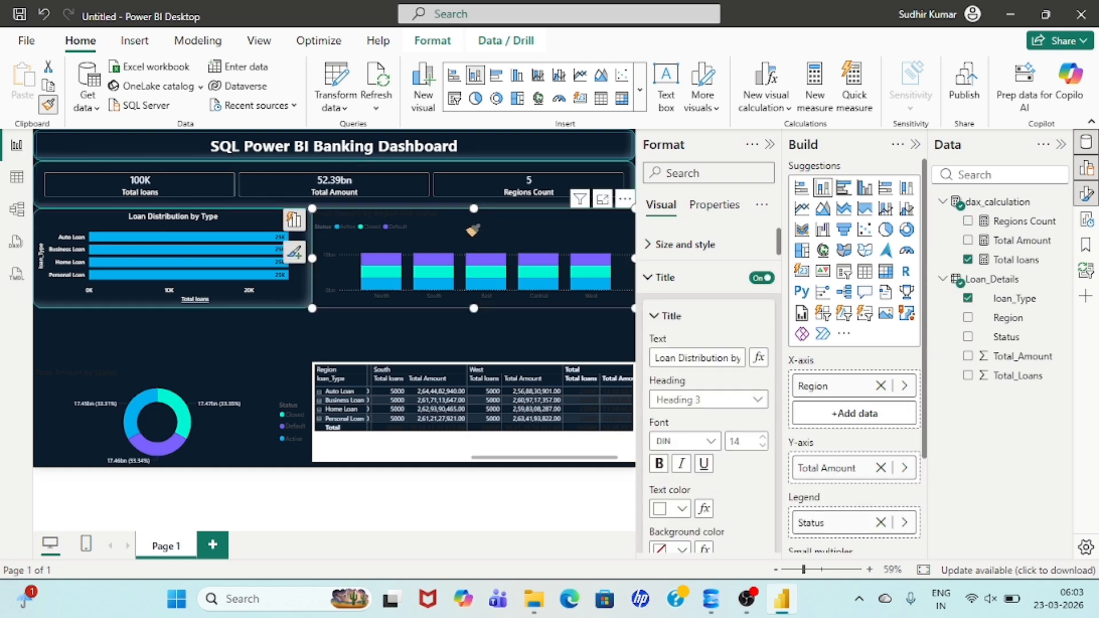
- Copy the same formatting onto the Total Amount by Status donut chart and the matrix with Format Painter
left_click(48, 104)
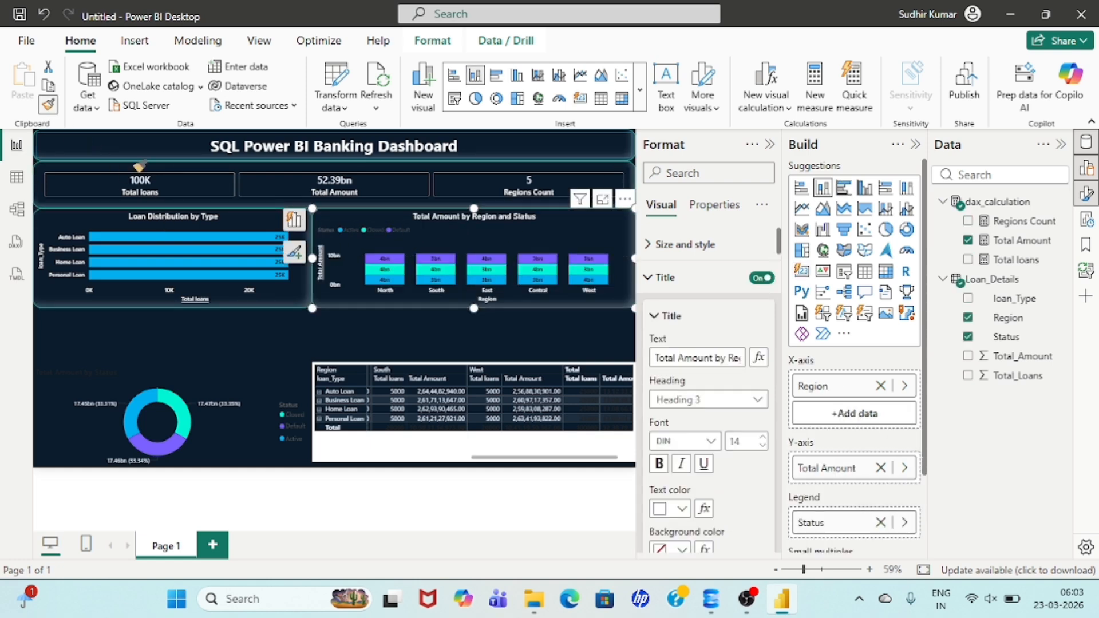
left_click(192, 385)
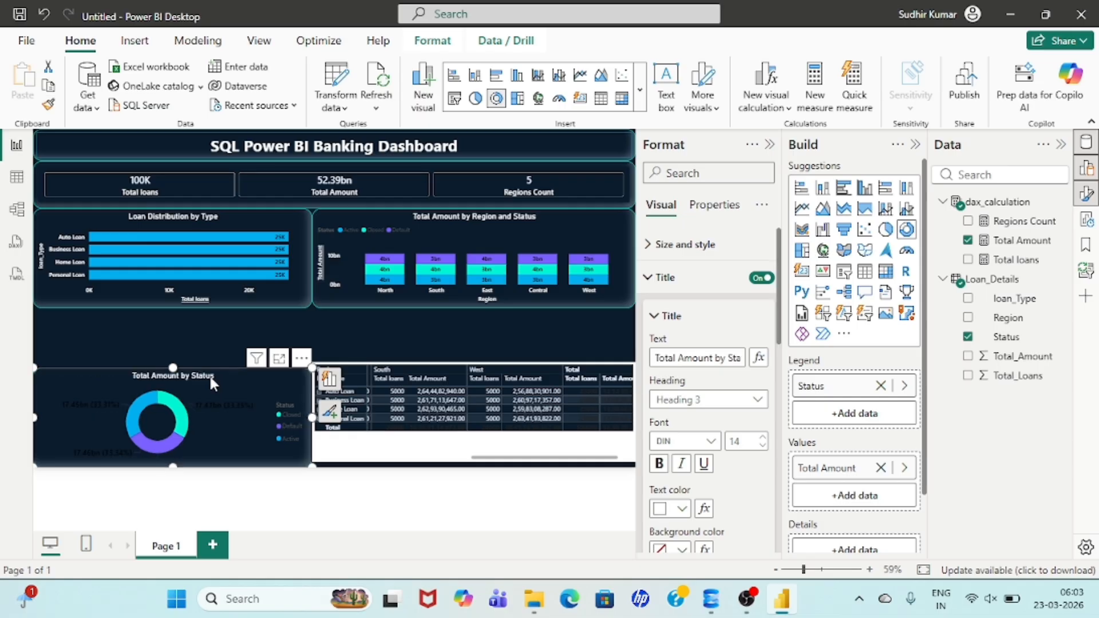
left_click(48, 104)
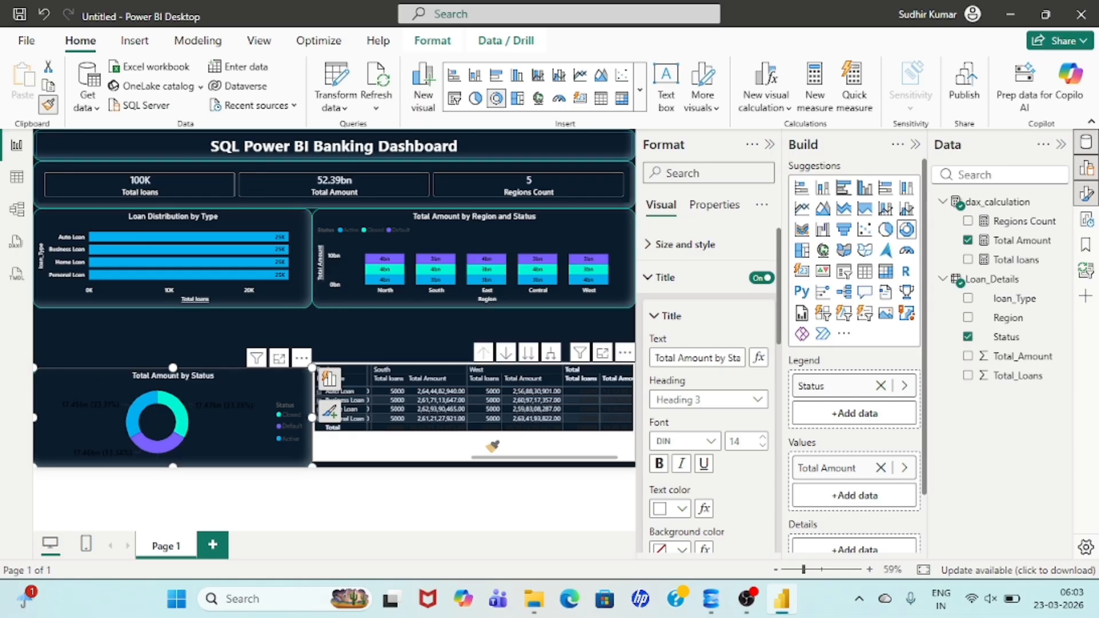
left_click(491, 444)
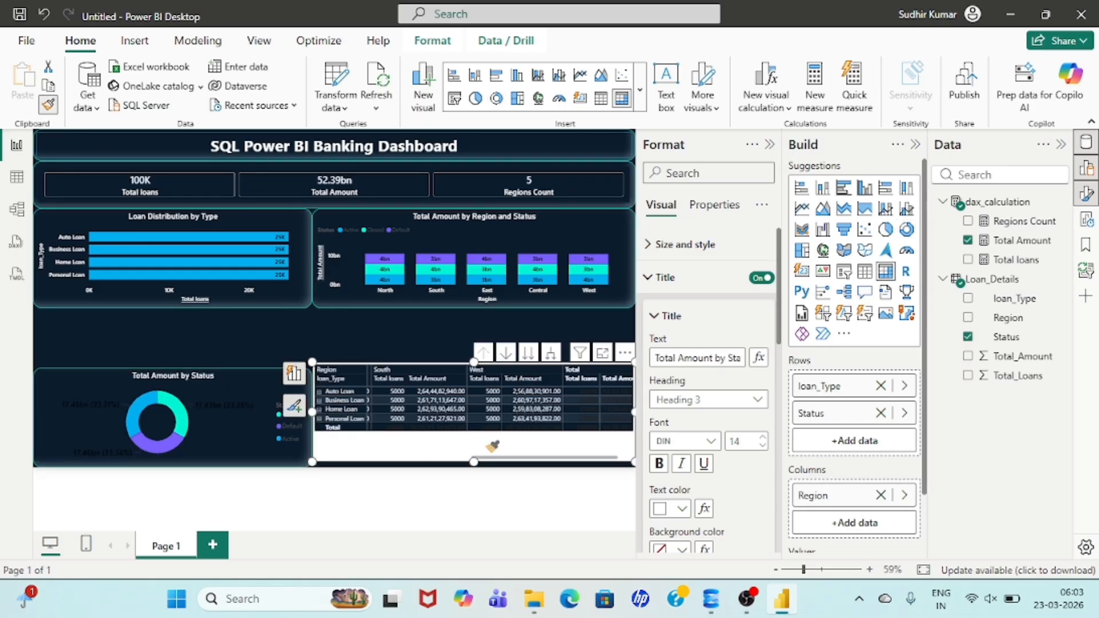
left_click(237, 328)
- Narrow the Total Amount by Status donut chart from its right side, leaving a gap before the matrix
left_click(481, 231)
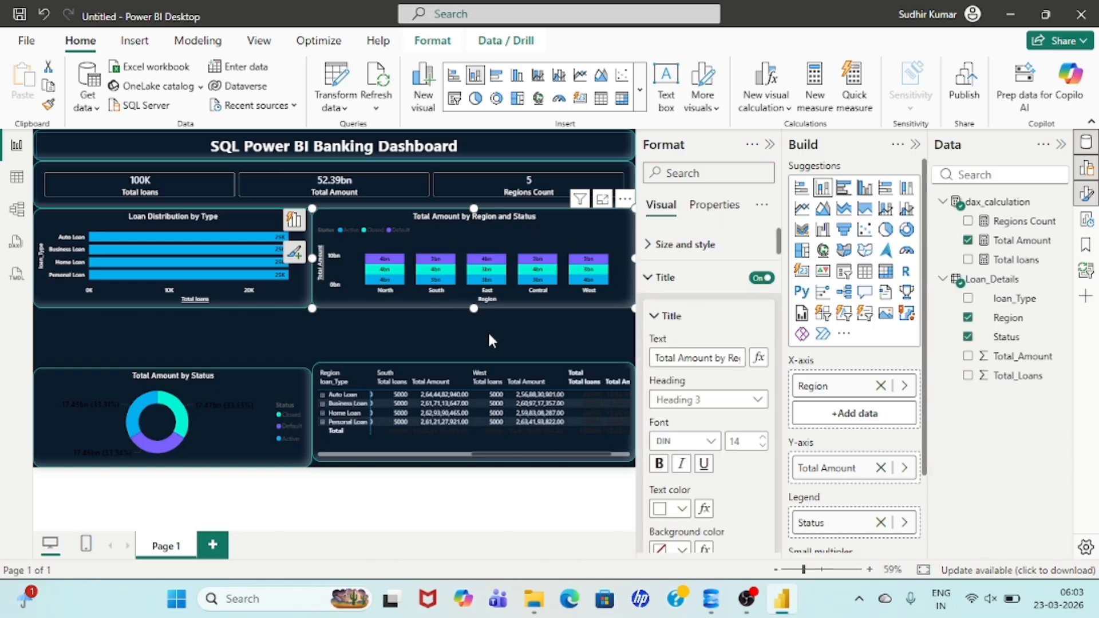
left_click(229, 380)
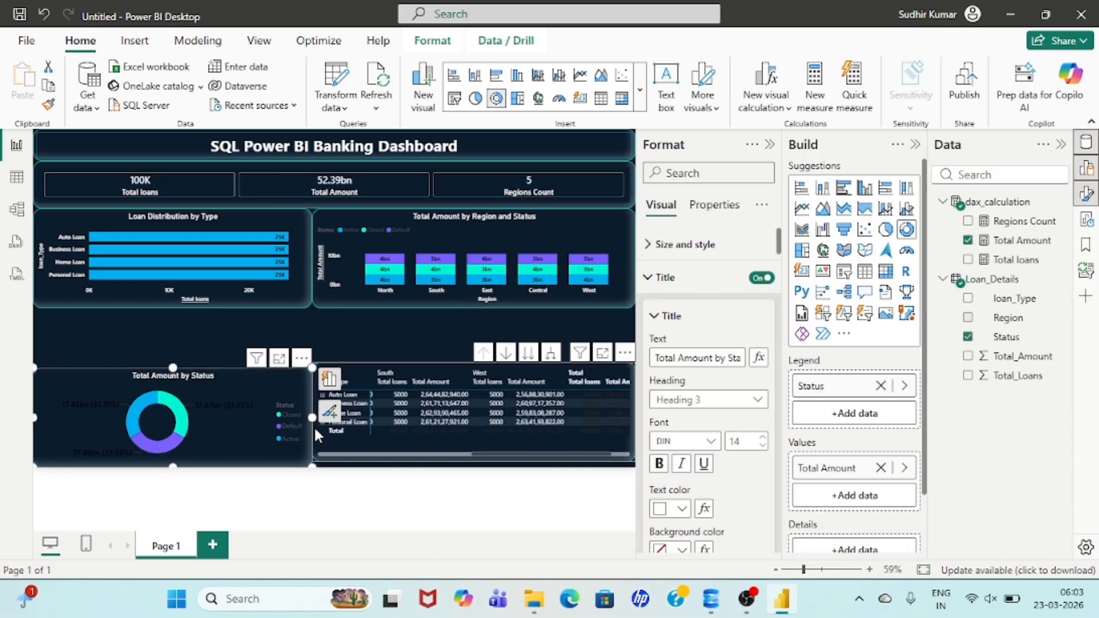
left_click_drag(310, 464, 211, 479)
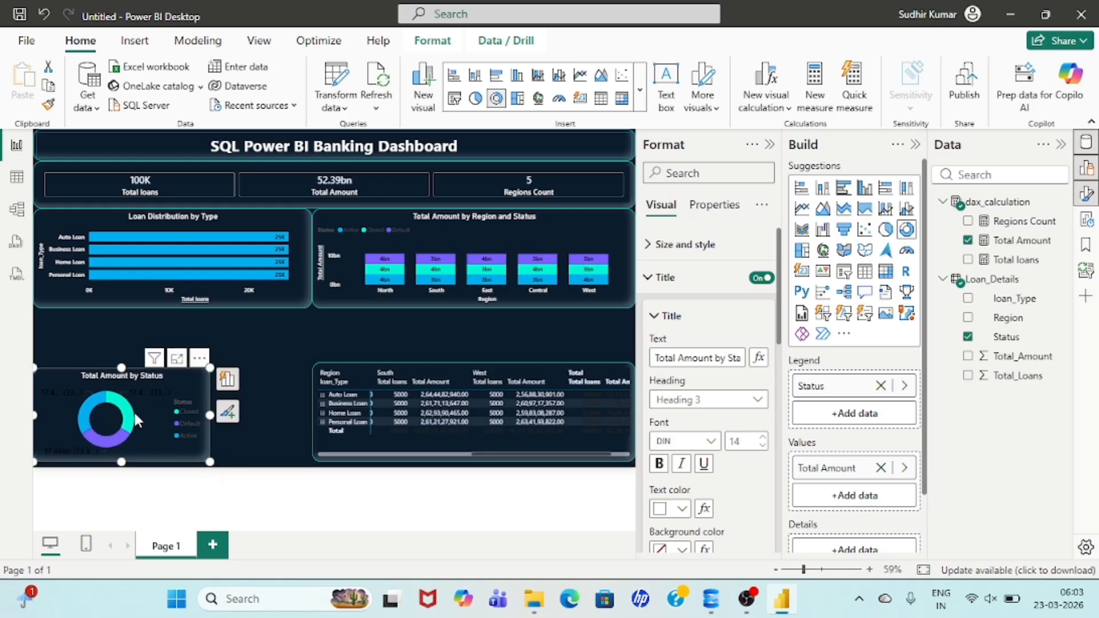
left_click(483, 474)
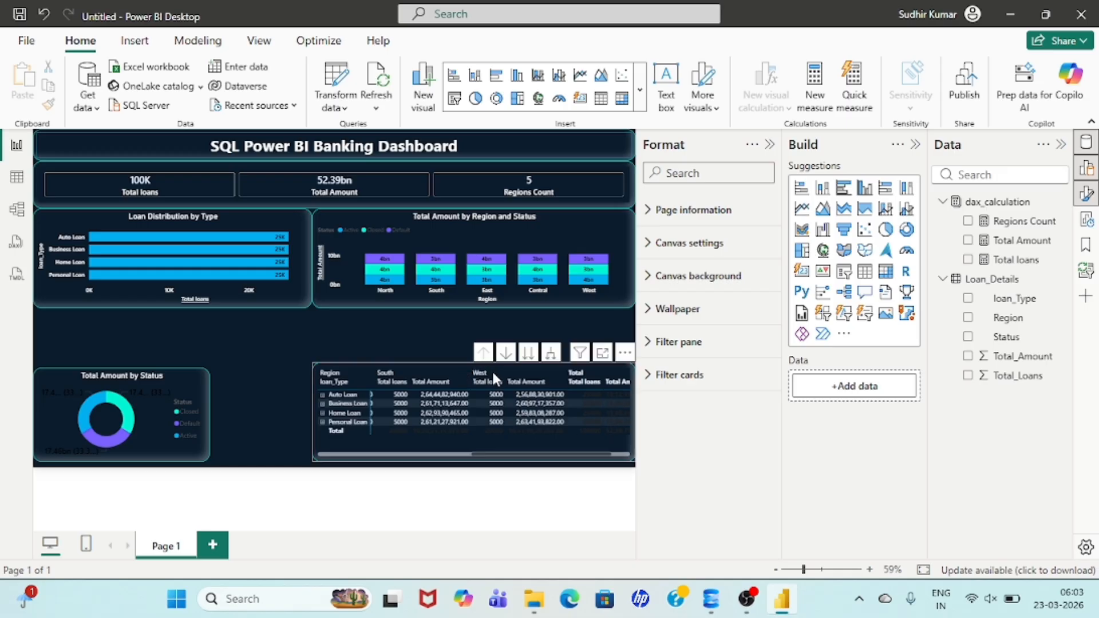
- Make the matrix slightly taller by extending its upper edge
left_click(490, 454)
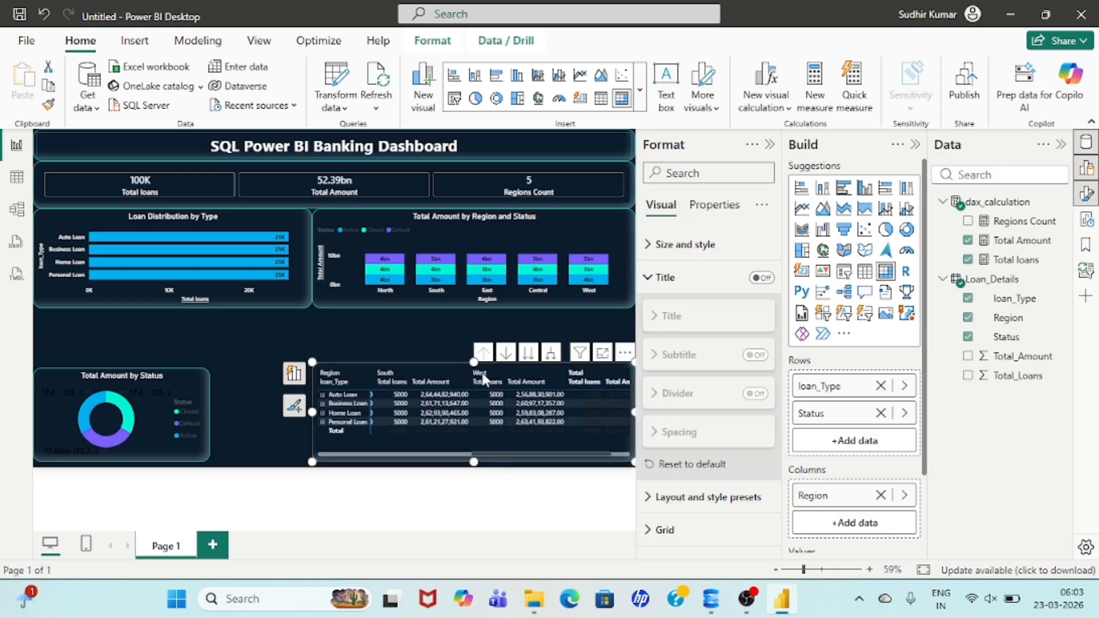
left_click_drag(482, 363, 475, 350)
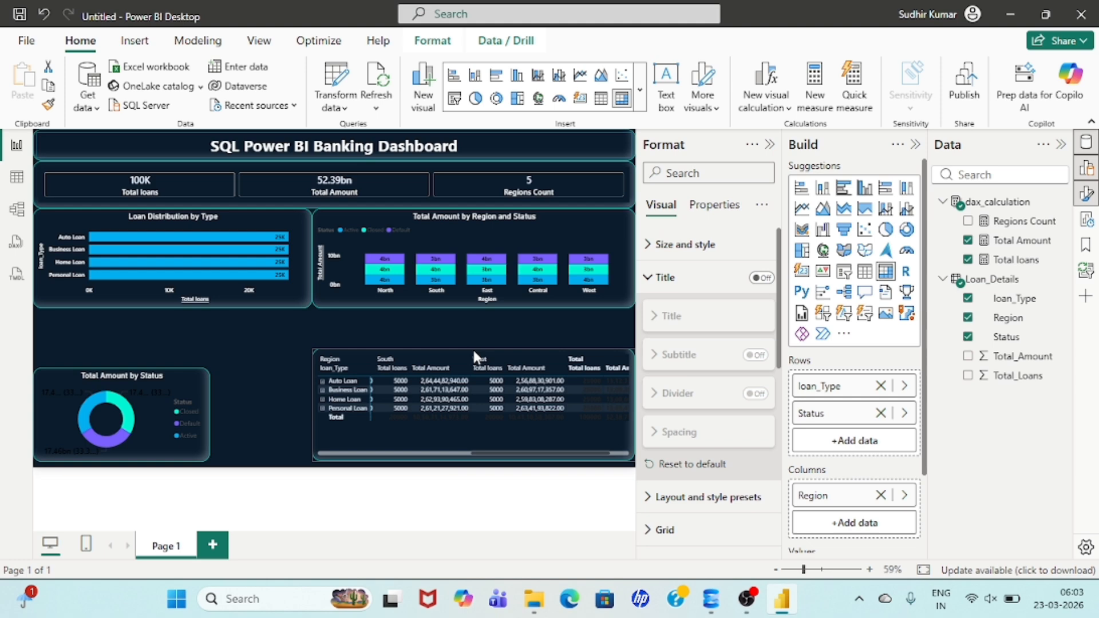
left_click_drag(470, 458, 481, 486)
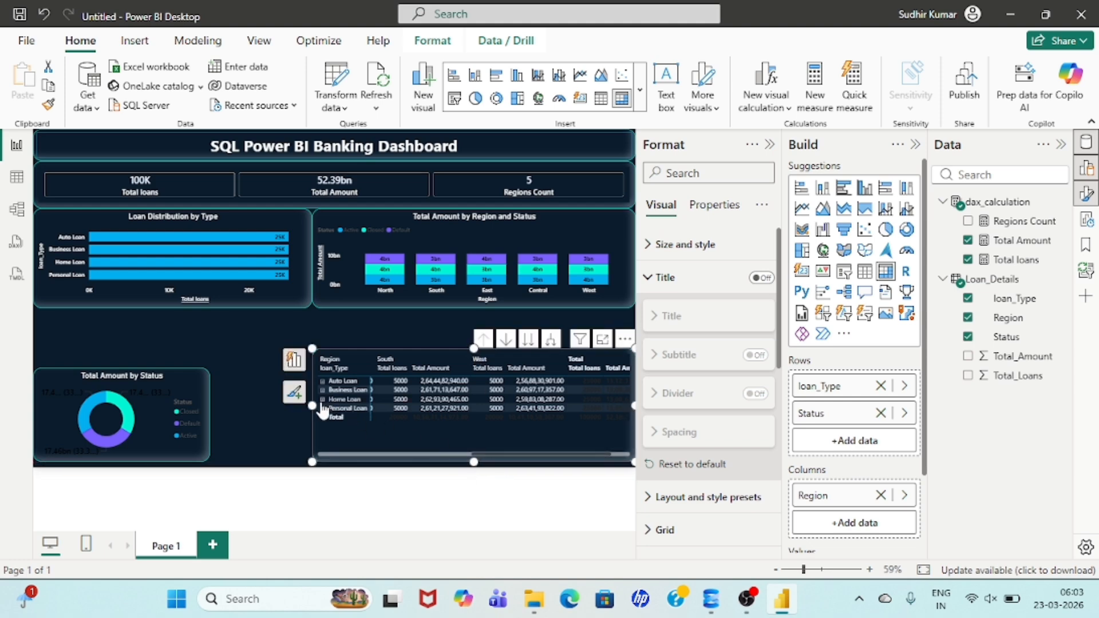
- Try to narrow the matrix from its left side and view its last columns
left_click_drag(312, 406, 350, 429)
scroll(453, 422, "right", 3)
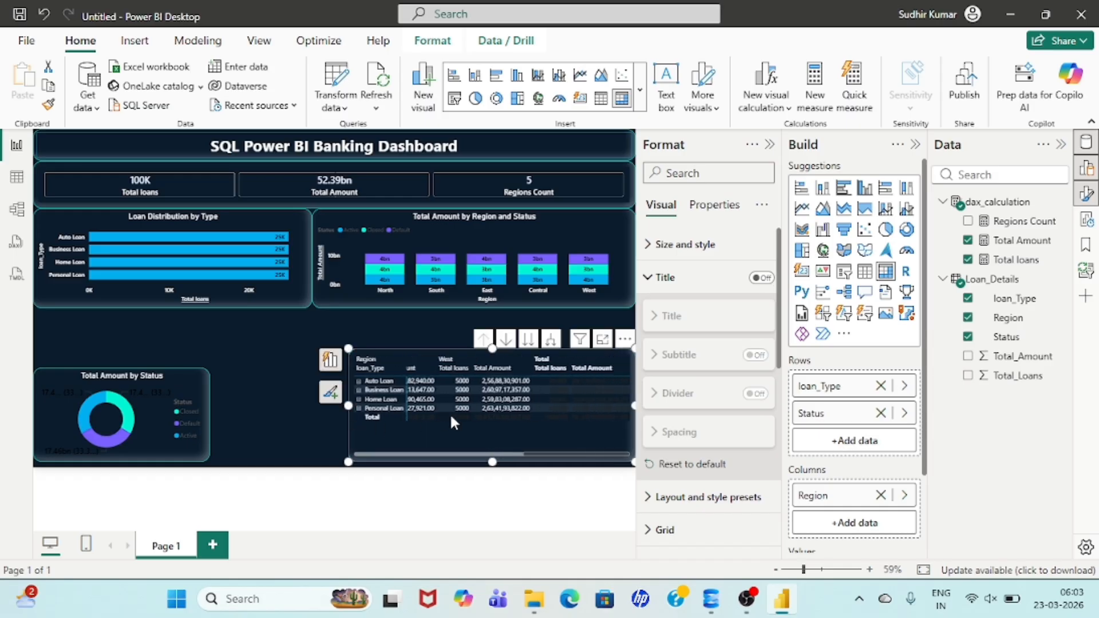
left_click(214, 407)
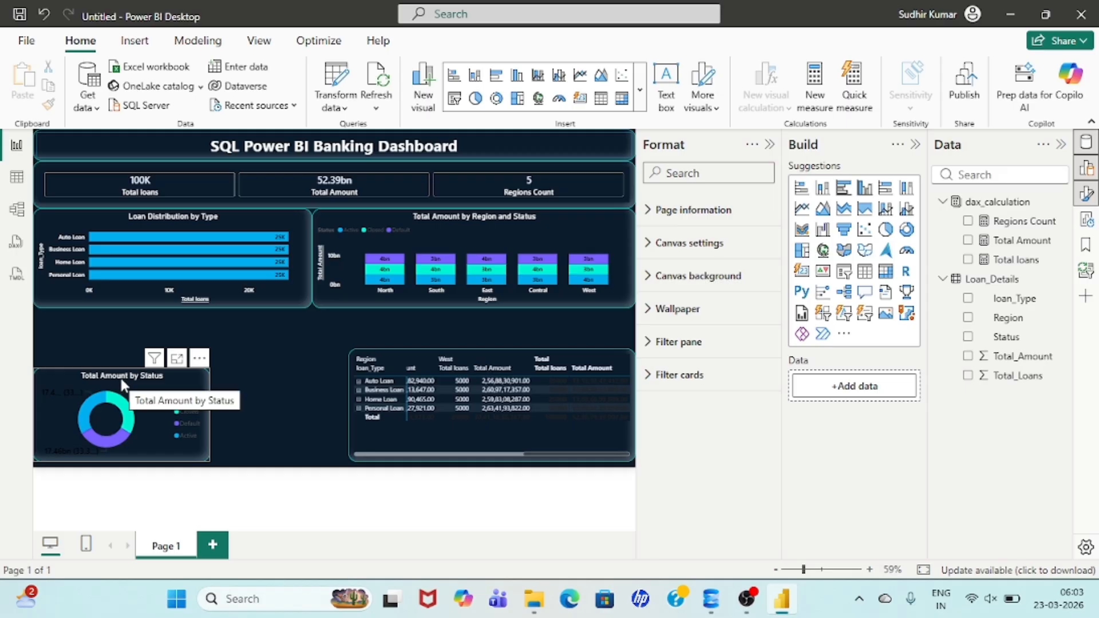
left_click(504, 364)
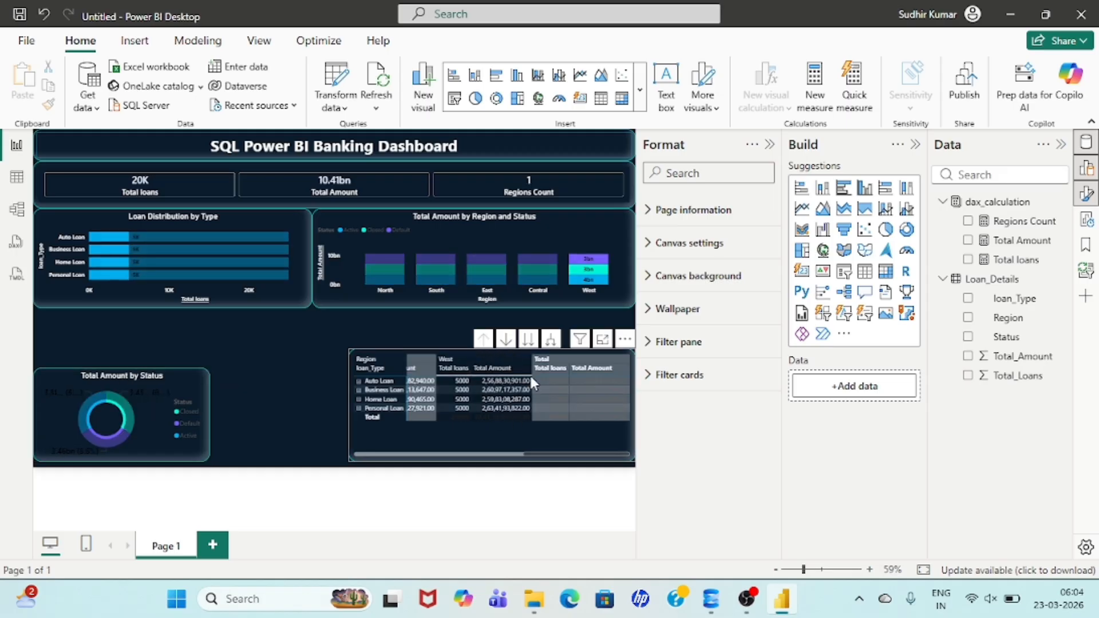
- Narrow the matrix slightly from its left side and extend its upper edge toward the column chart
left_click(497, 437)
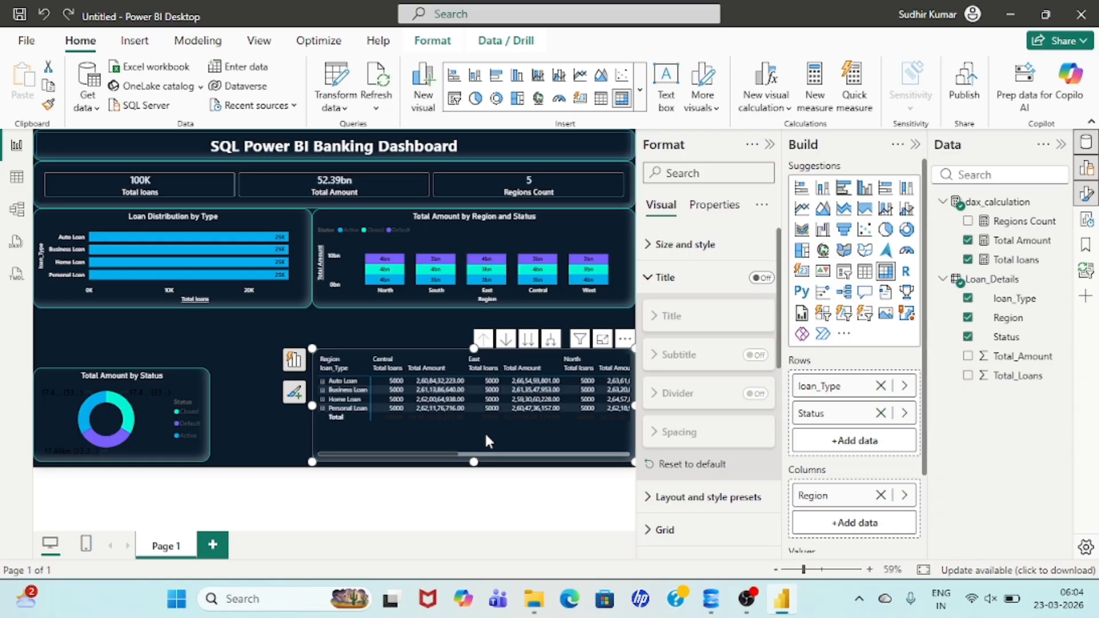
left_click_drag(313, 405, 347, 412)
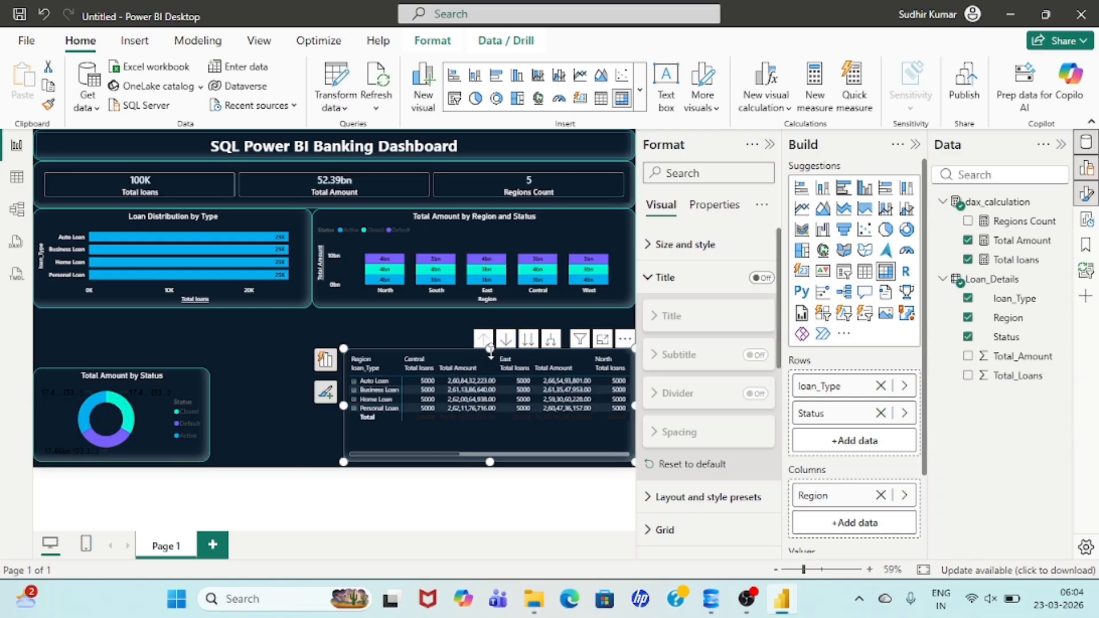
left_click_drag(490, 349, 498, 343)
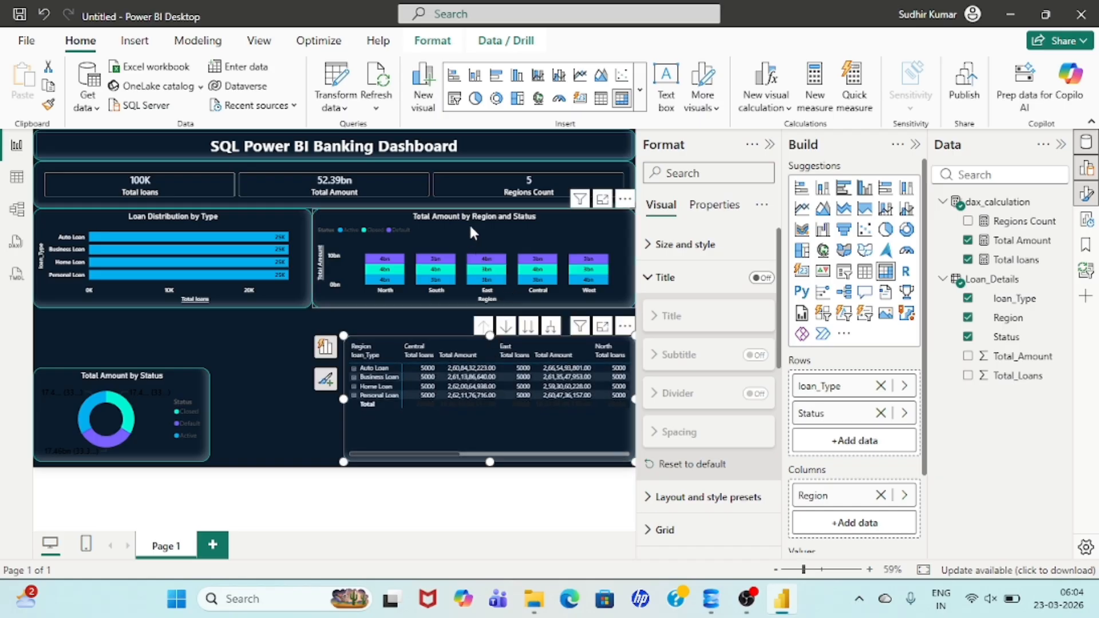
- Stretch the Total Amount by Region and Status column chart down to the matrix and align its left edge with the matrix
left_click(473, 306)
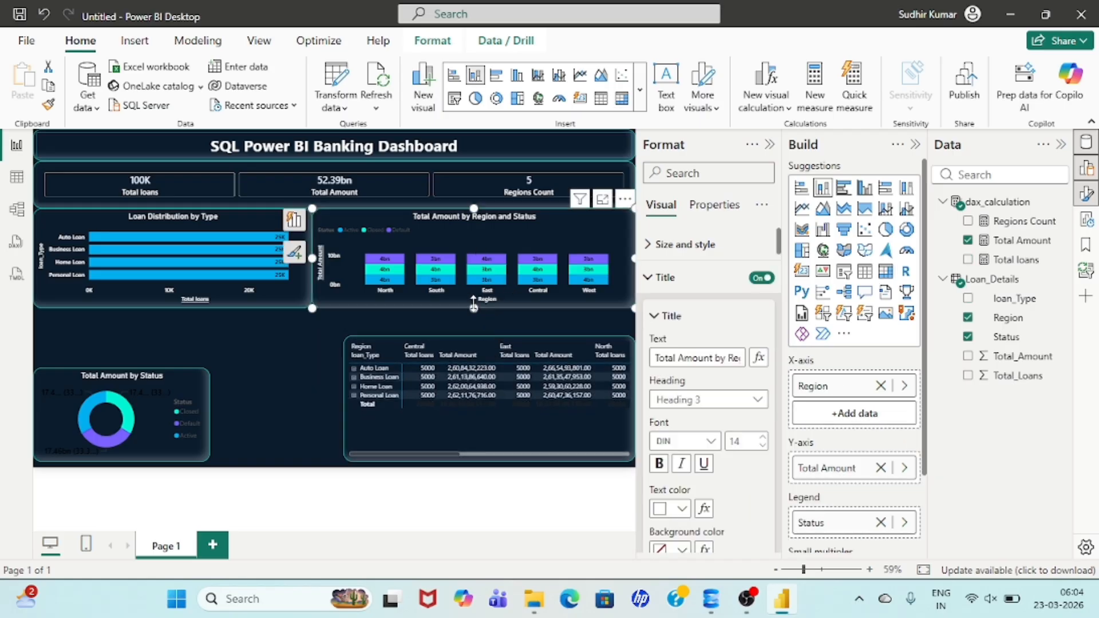
left_click_drag(473, 307, 482, 334)
left_click_drag(313, 273, 343, 281)
- Move the Loan Distribution by Type bar chart against the column chart, narrow it from the left and match the column chart's height
left_click_drag(159, 215, 191, 218)
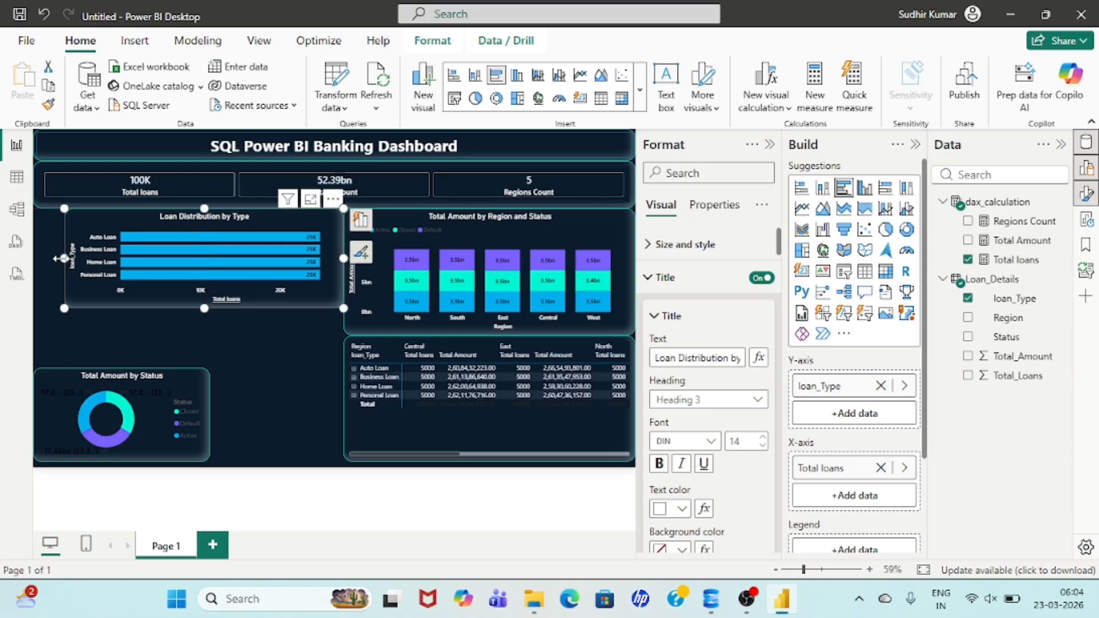
left_click_drag(64, 259, 113, 266)
left_click_drag(234, 319, 238, 334)
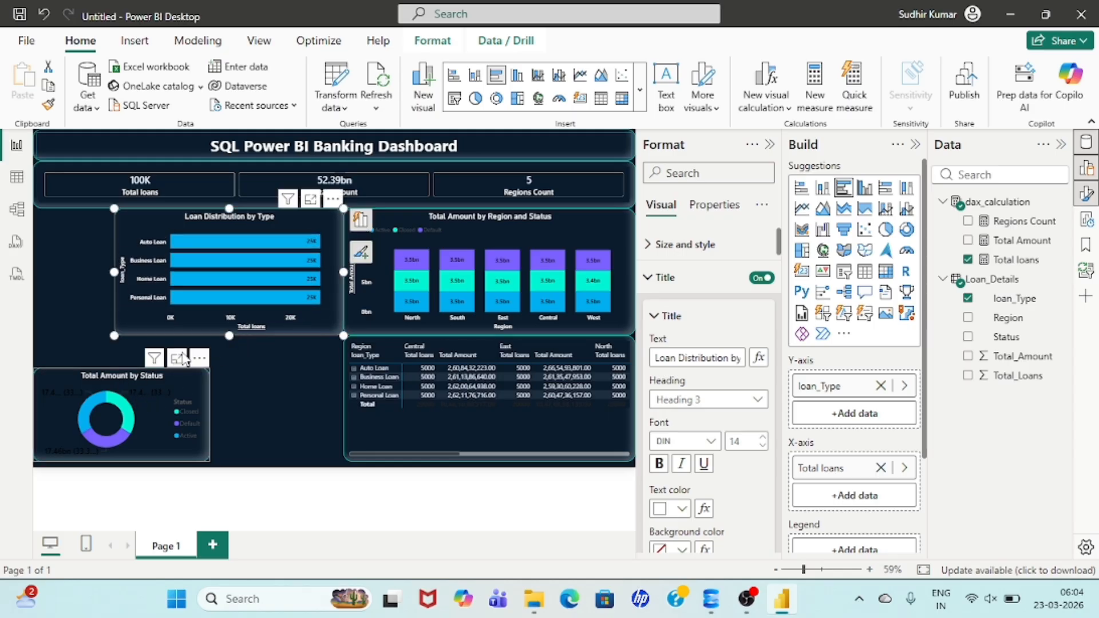
- Move the donut chart directly below the bar chart and enlarge it to match the bar chart's width and the matrix's lower edge
left_click_drag(117, 373, 252, 343)
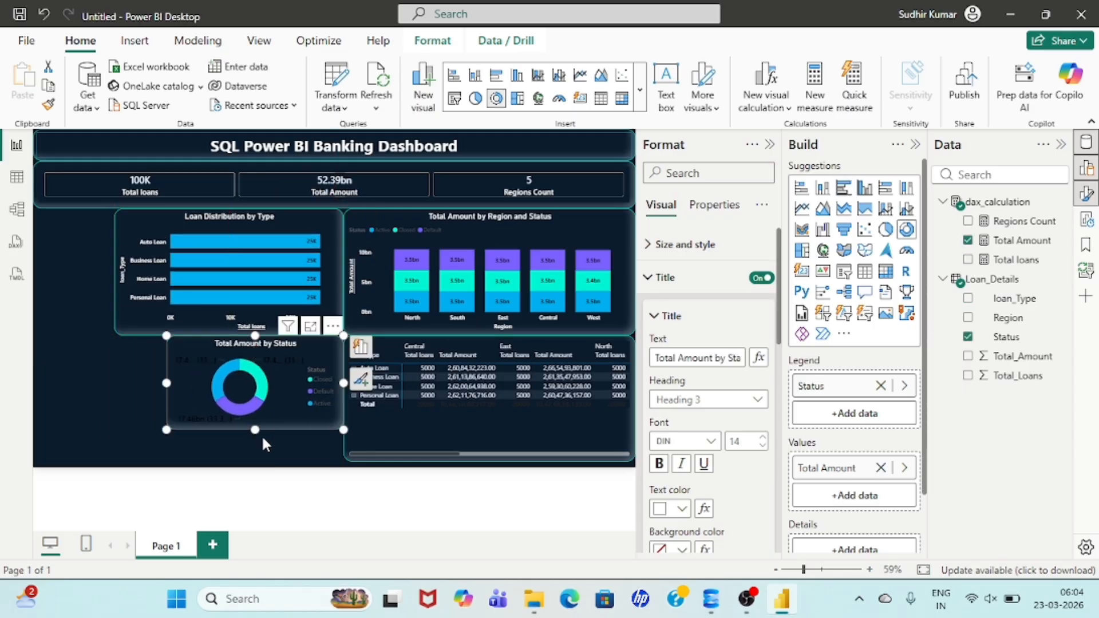
left_click_drag(255, 430, 256, 462)
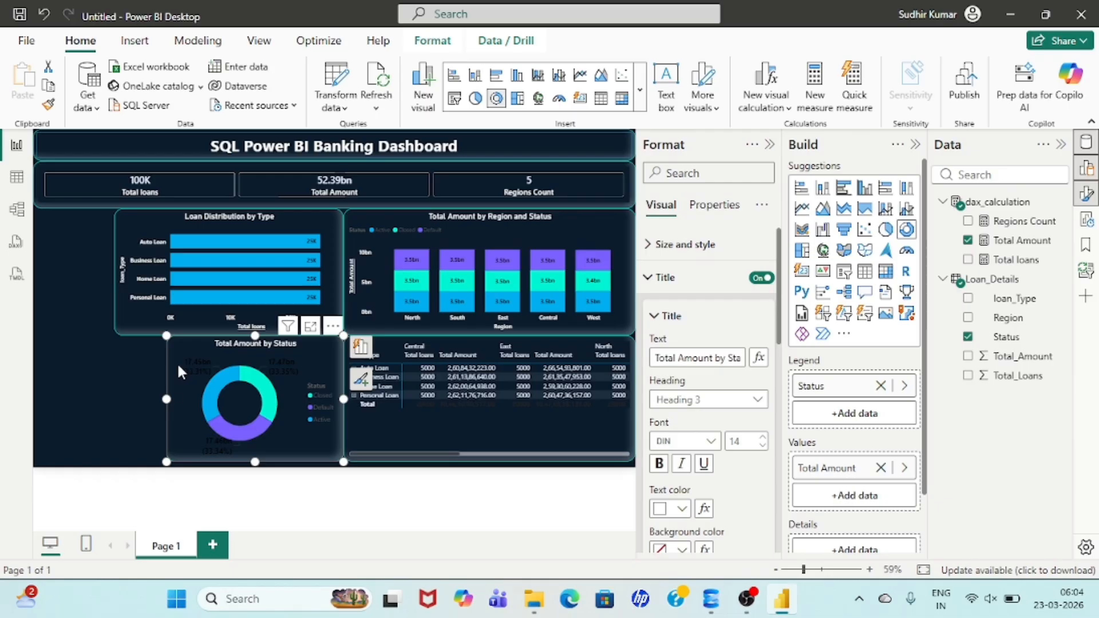
left_click_drag(167, 399, 119, 398)
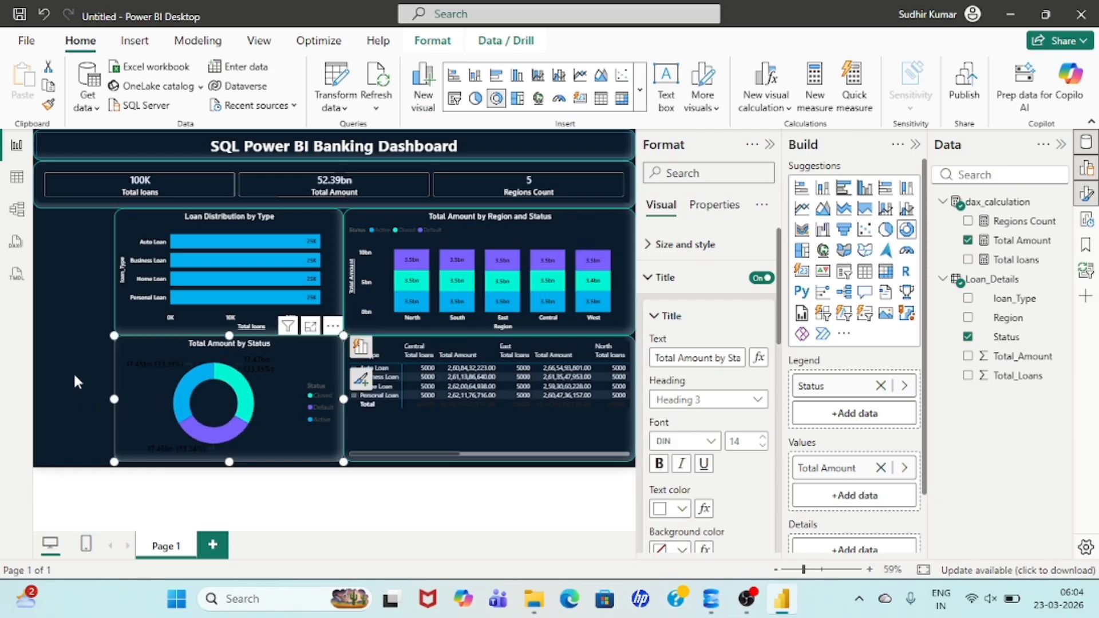
left_click(71, 367)
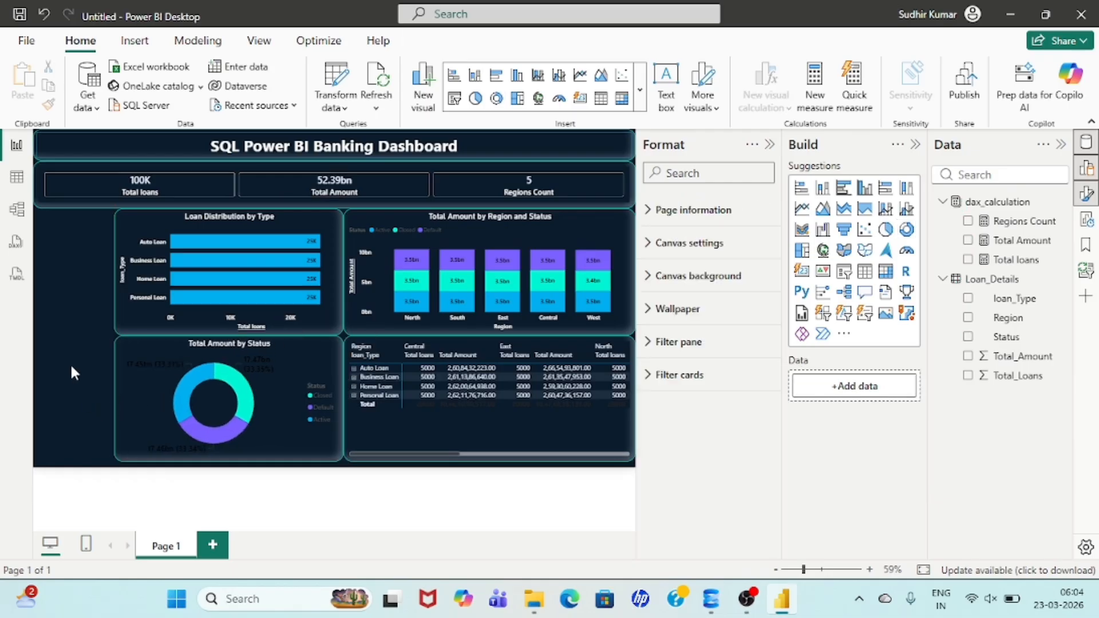
- Retitle the Total Amount by Region and Status column chart as "Region Wise Loan Performance"
left_click(183, 367)
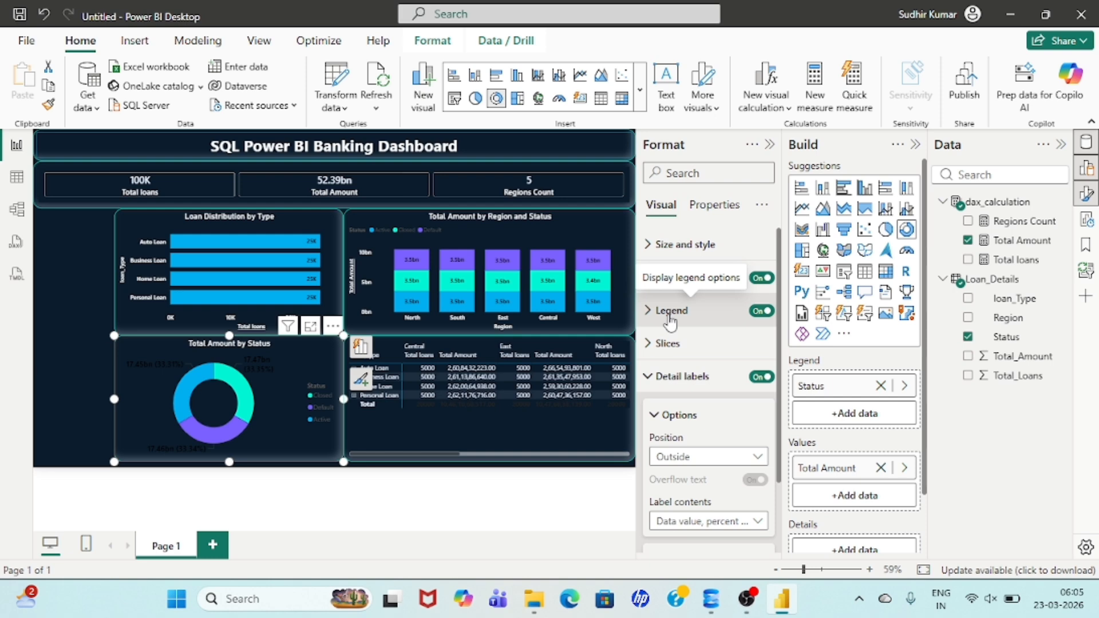
left_click(485, 213)
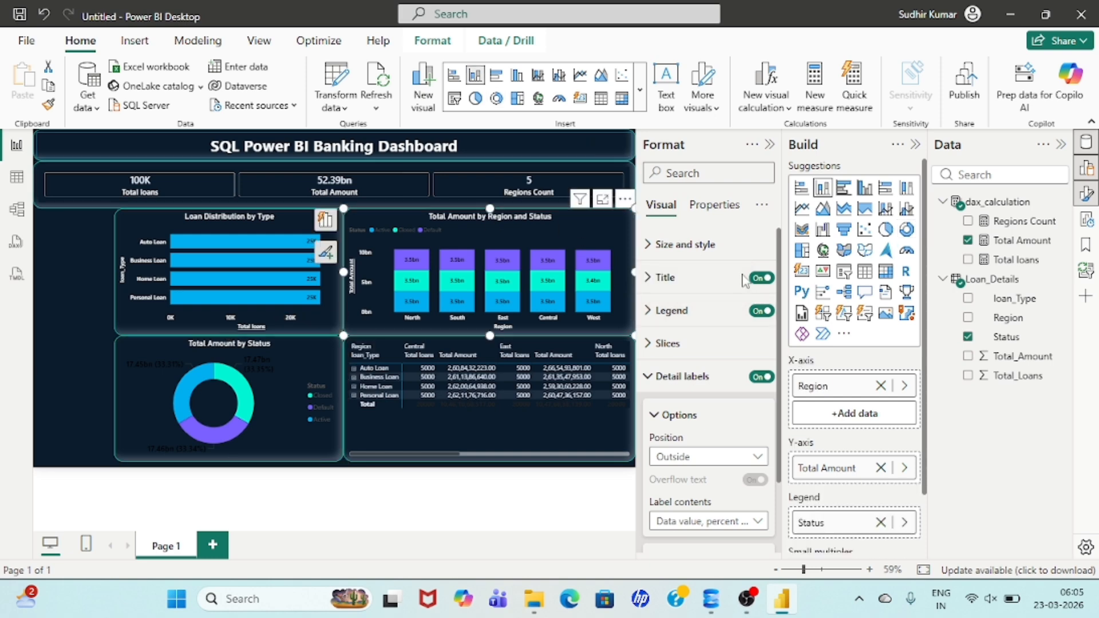
left_click(664, 278)
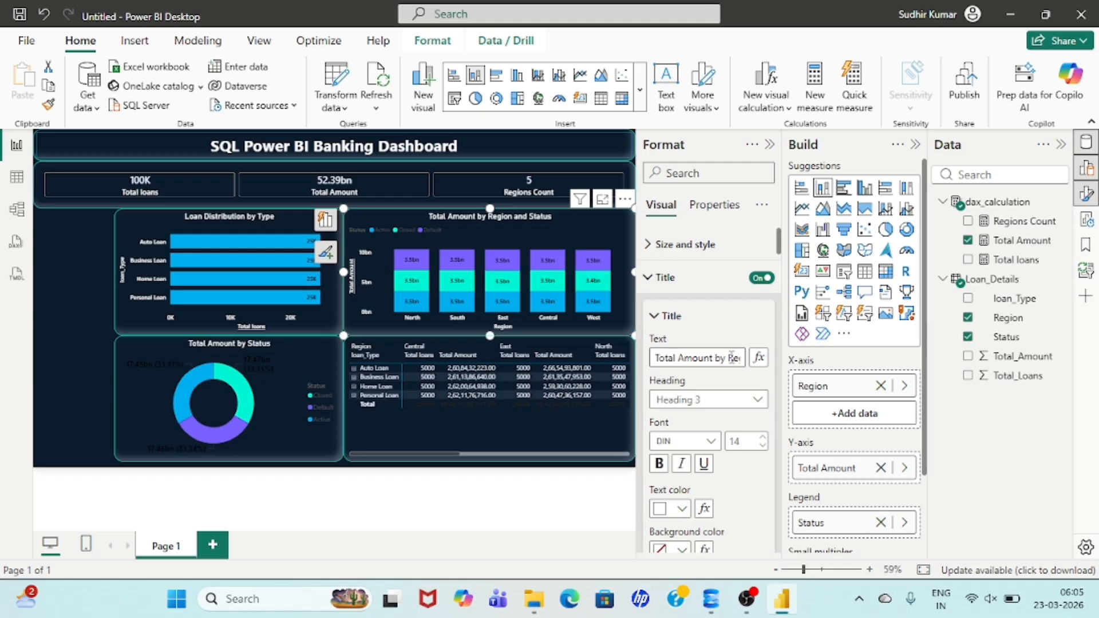
left_click_drag(730, 357, 653, 357)
key("BackSpace")
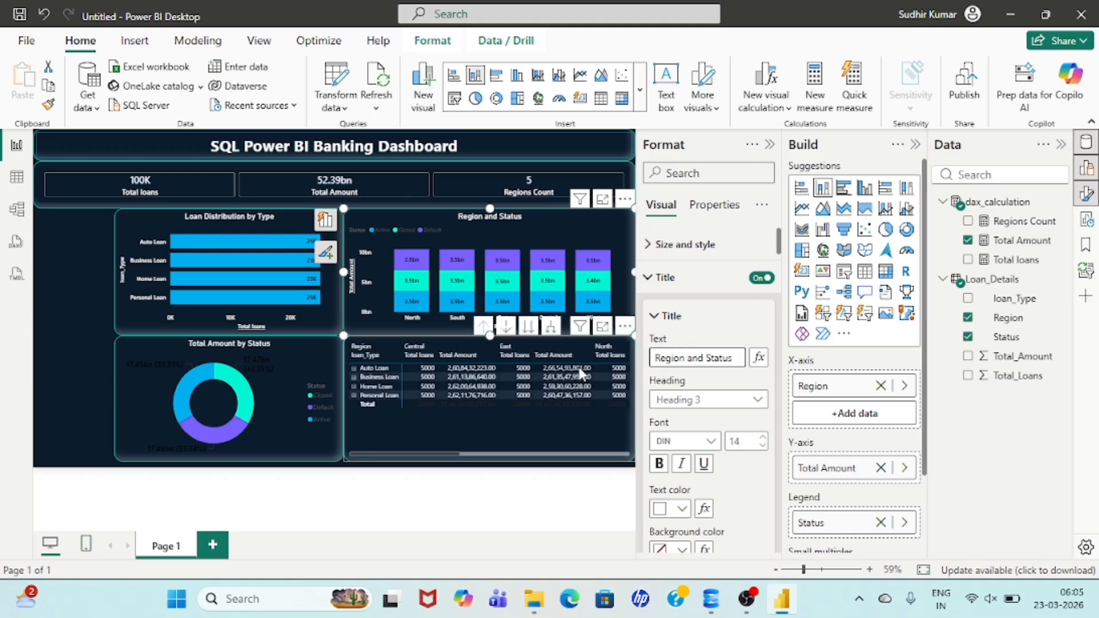
type("Wise")
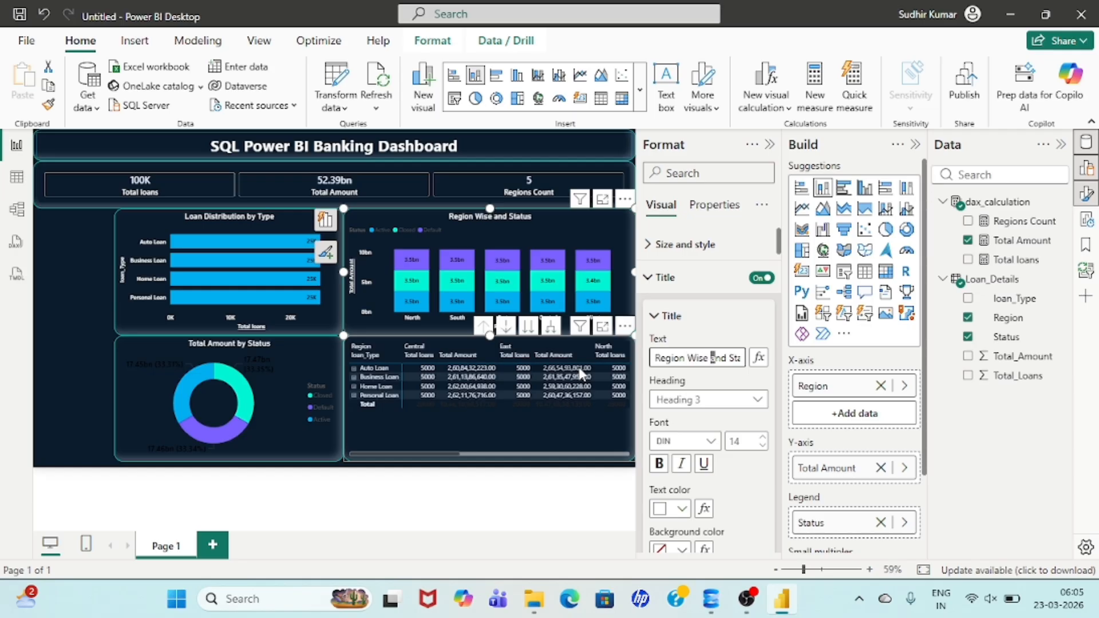
key("shift+End")
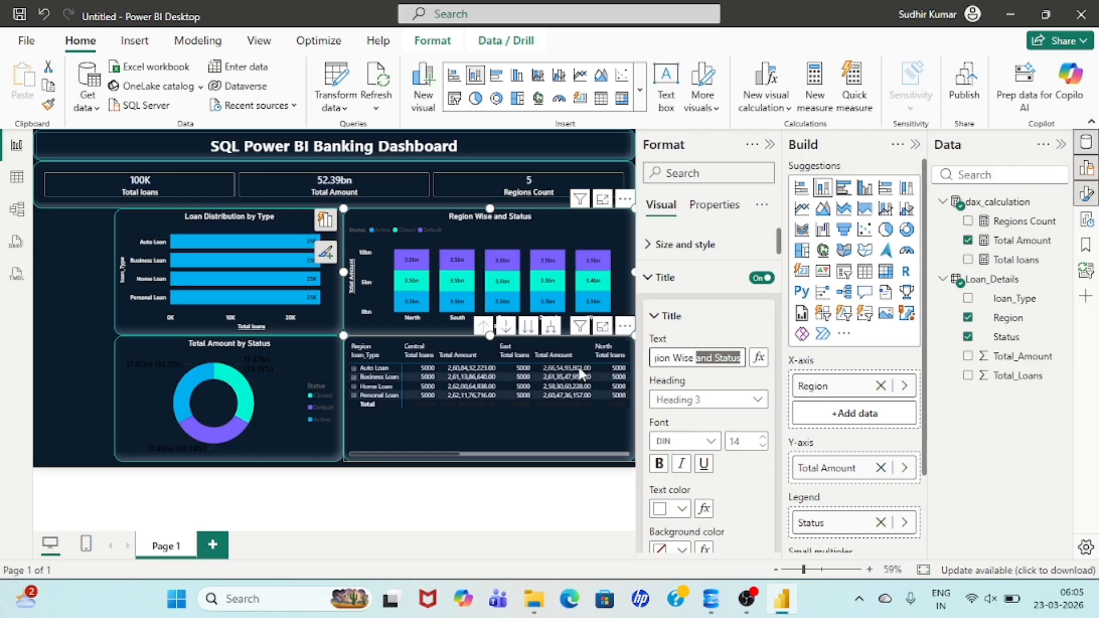
key("BackSpace")
type("Loan p")
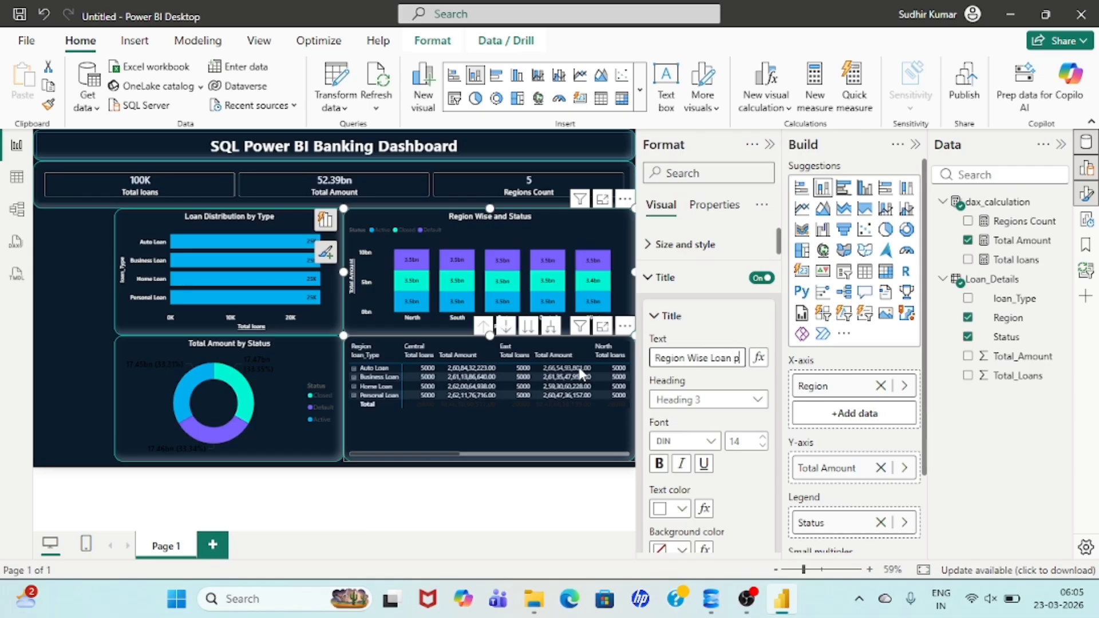
type("erfor")
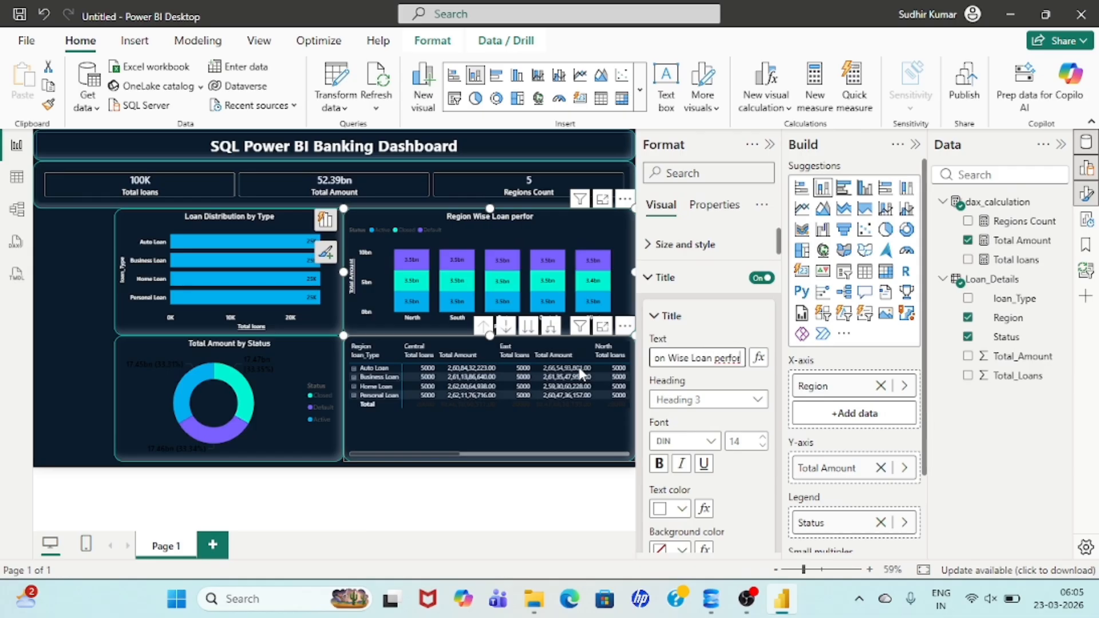
type("mamce")
key("BackSpace")
key("BackSpace")
key("BackSpace")
key("BackSpace")
key("BackSpace")
key("BackSpace")
key("BackSpace")
key("BackSpace")
key("BackSpace")
key("BackSpace")
key("BackSpace")
key("BackSpace")
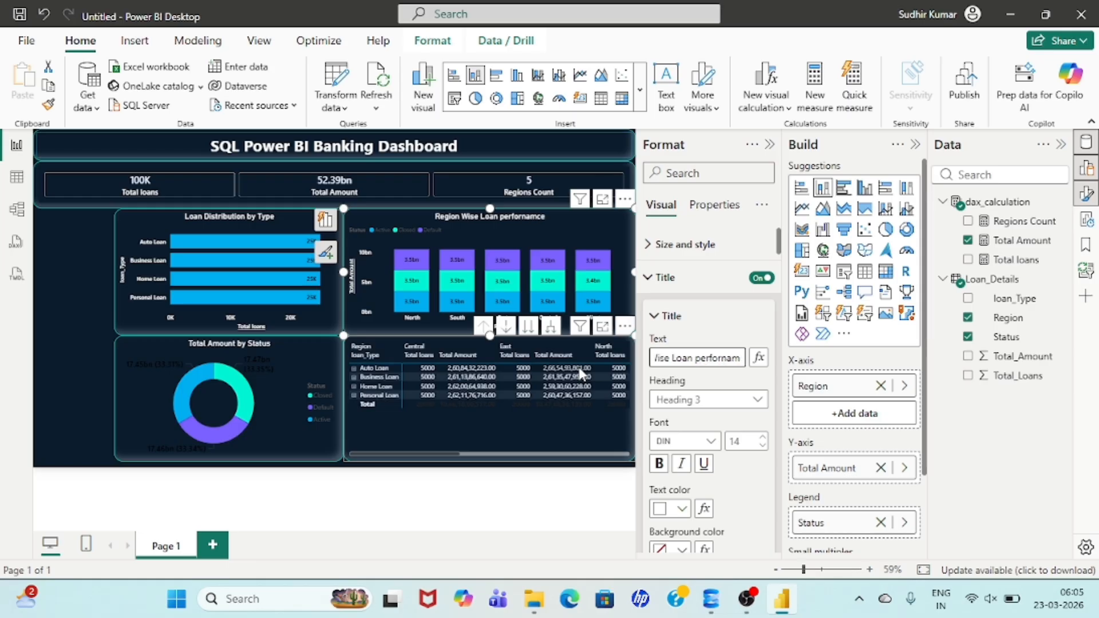
type("performance")
left_click(694, 360)
key("BackSpace")
type("P")
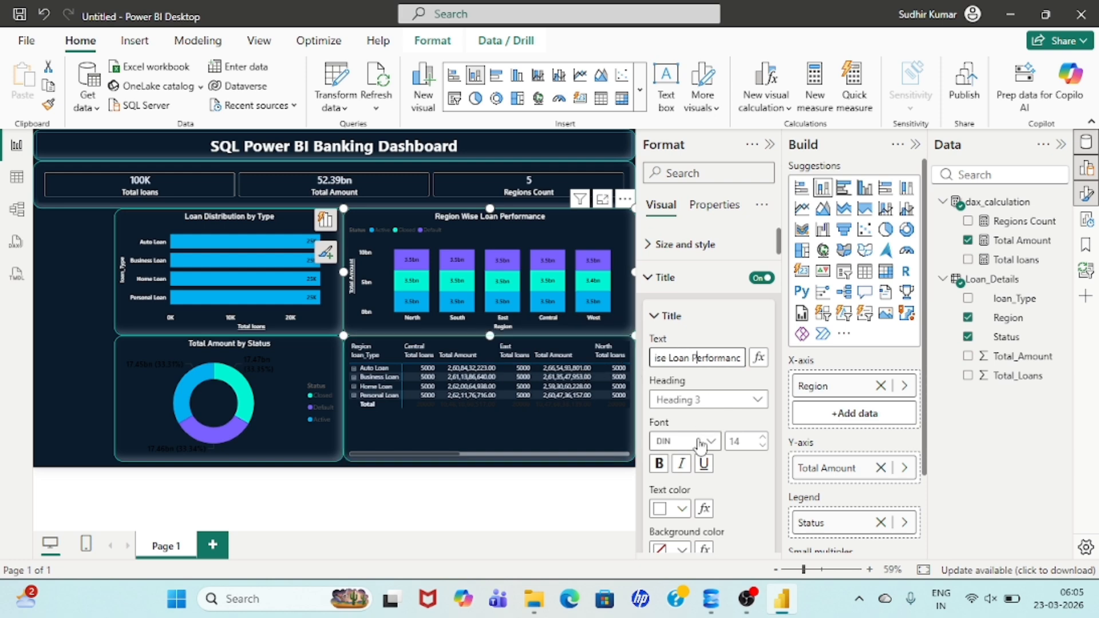
- Set the column chart title's font to Segoe UI Semibold
left_click(700, 443)
scroll(692, 321, "down", 3)
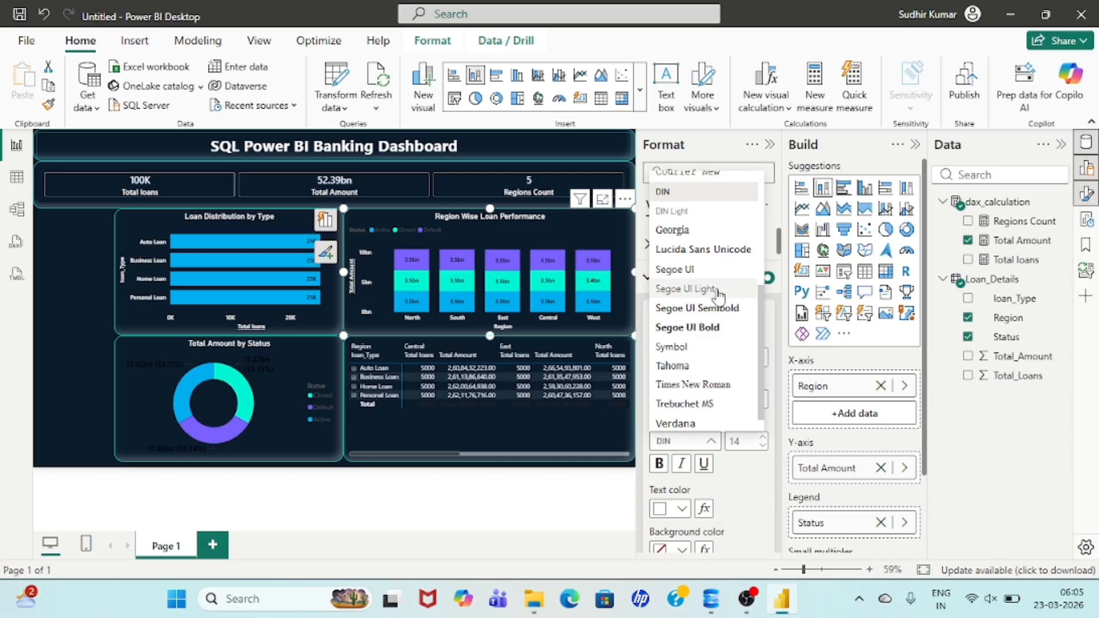
left_click(692, 308)
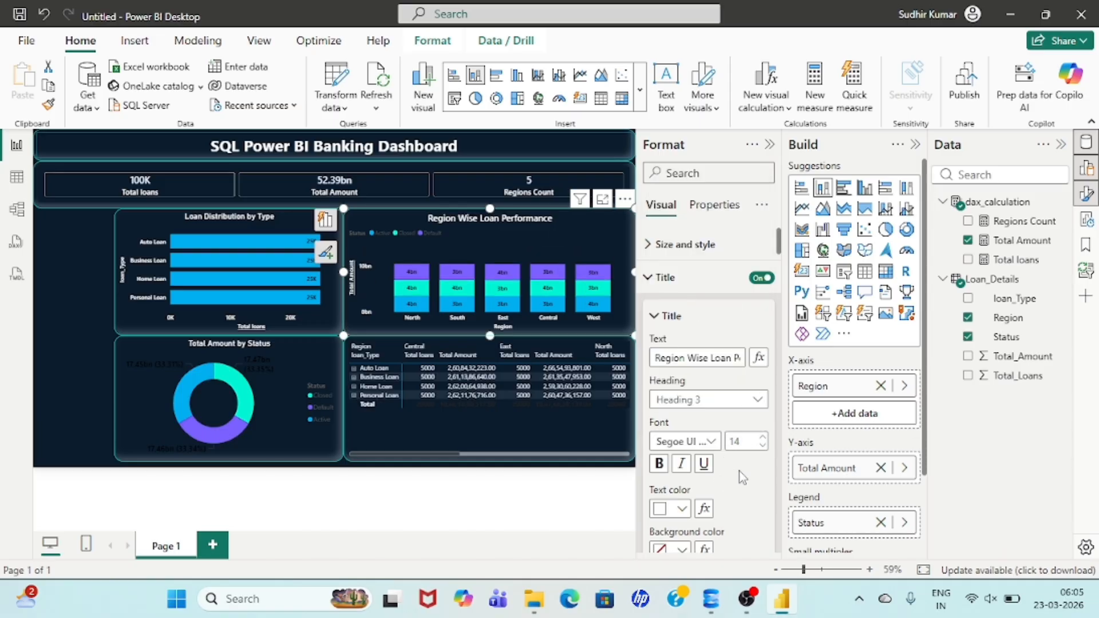
scroll(742, 477, "down", 3)
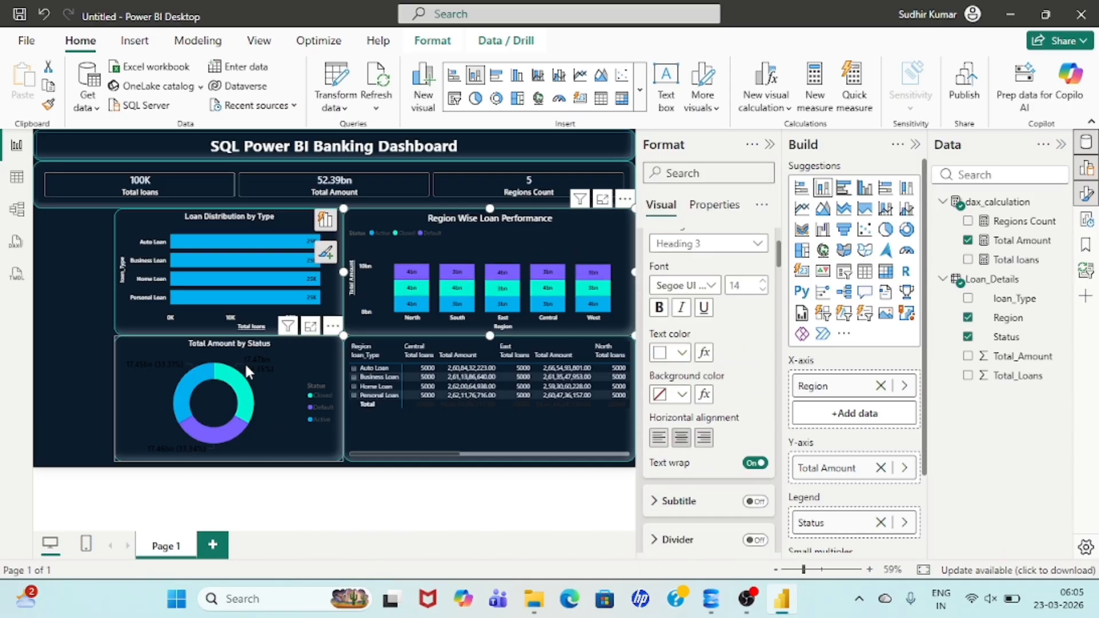
- Turn on the matrix title and set its text to "Detailed Analysis"
left_click(222, 345)
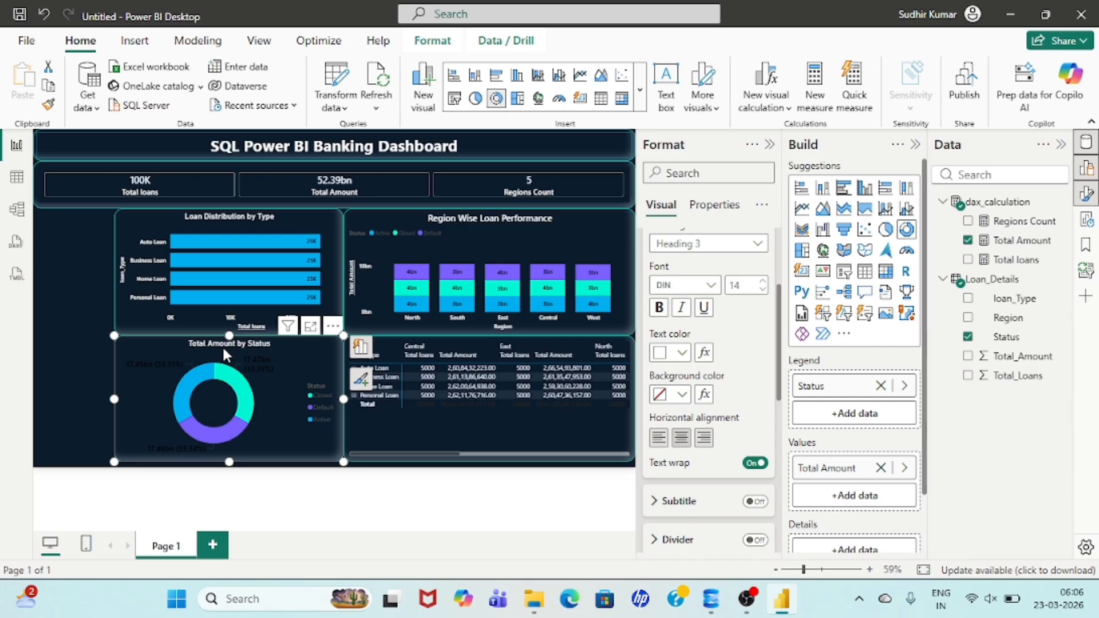
left_click(474, 339)
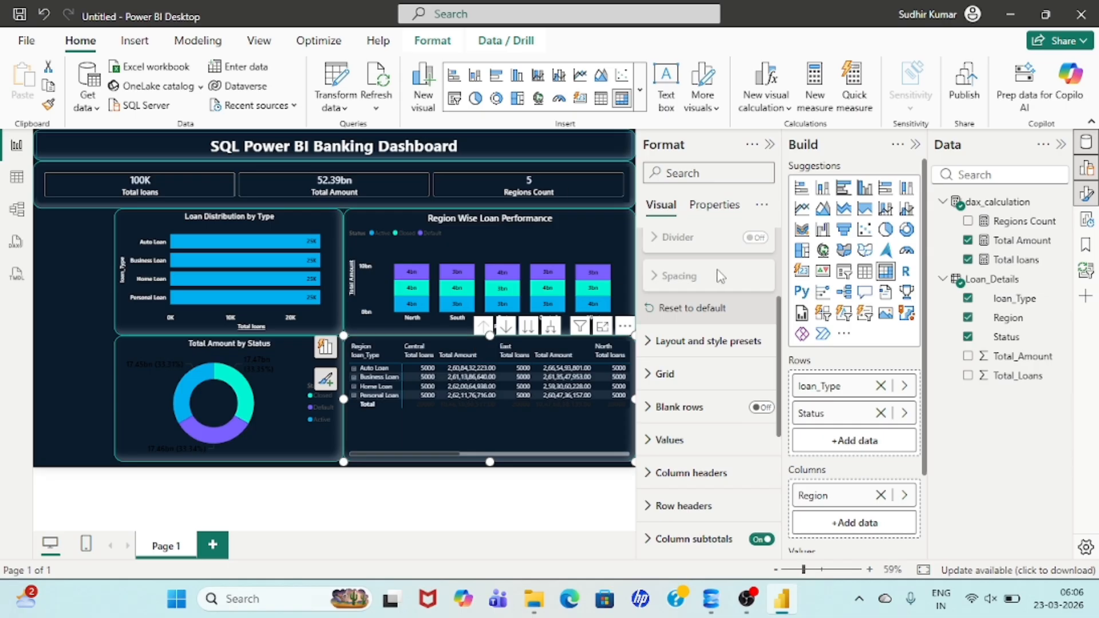
scroll(678, 300, "up", 3)
left_click(761, 277)
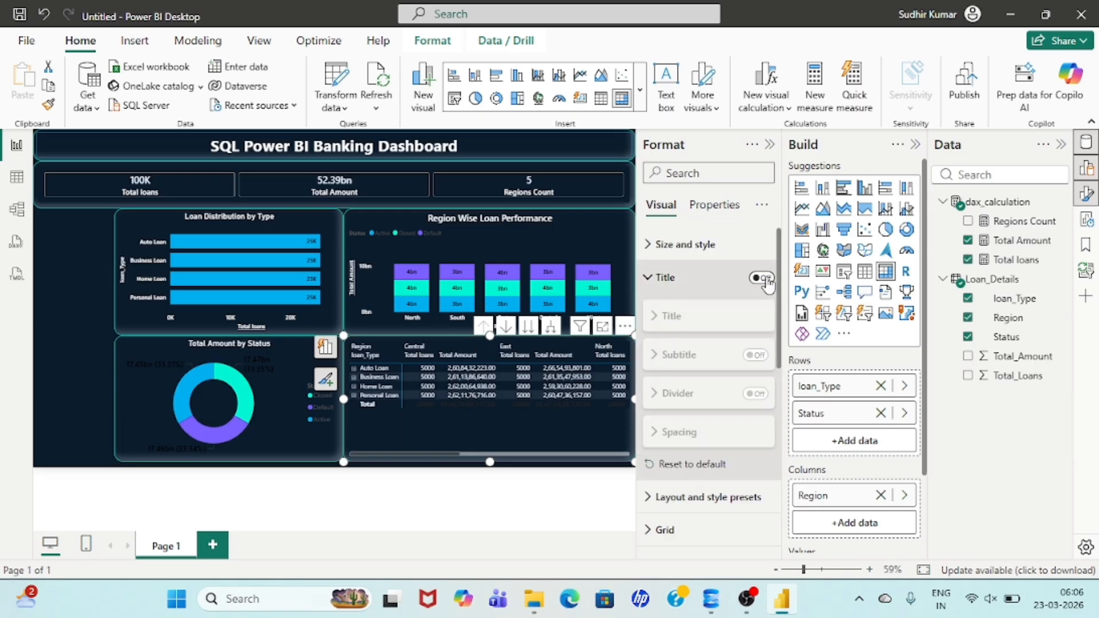
left_click(657, 287)
left_click(658, 279)
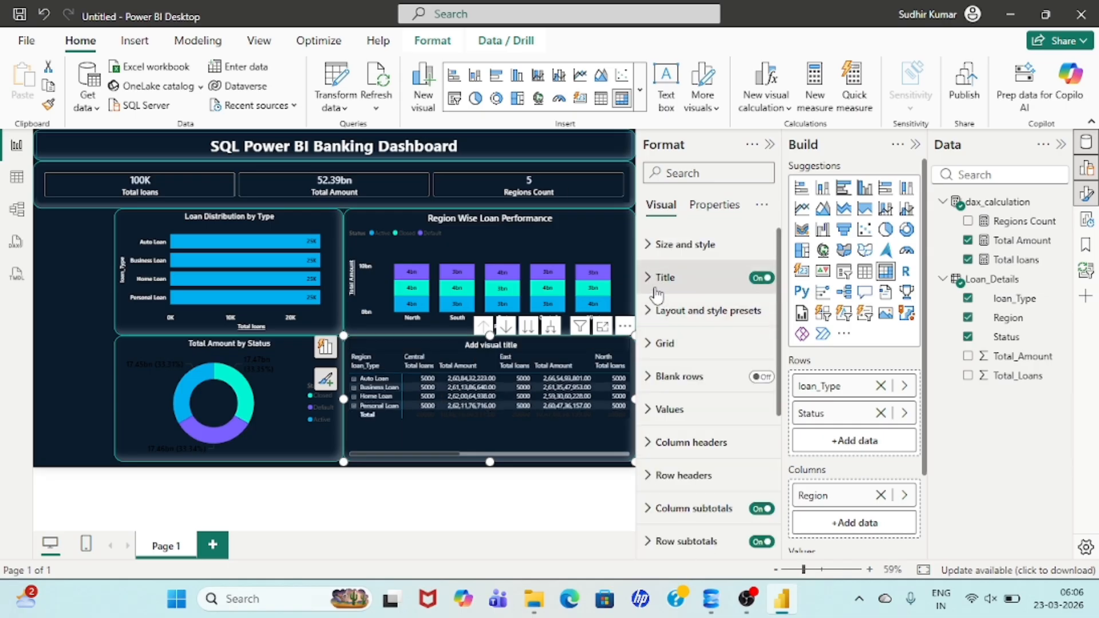
left_click(657, 278)
left_click(666, 356)
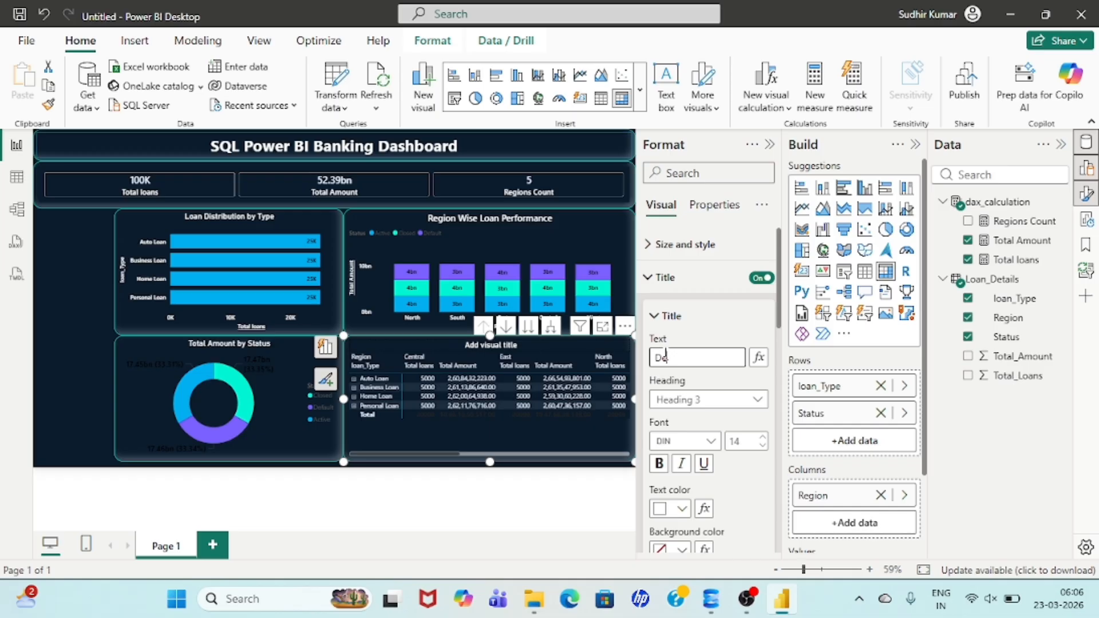
type("Detailed")
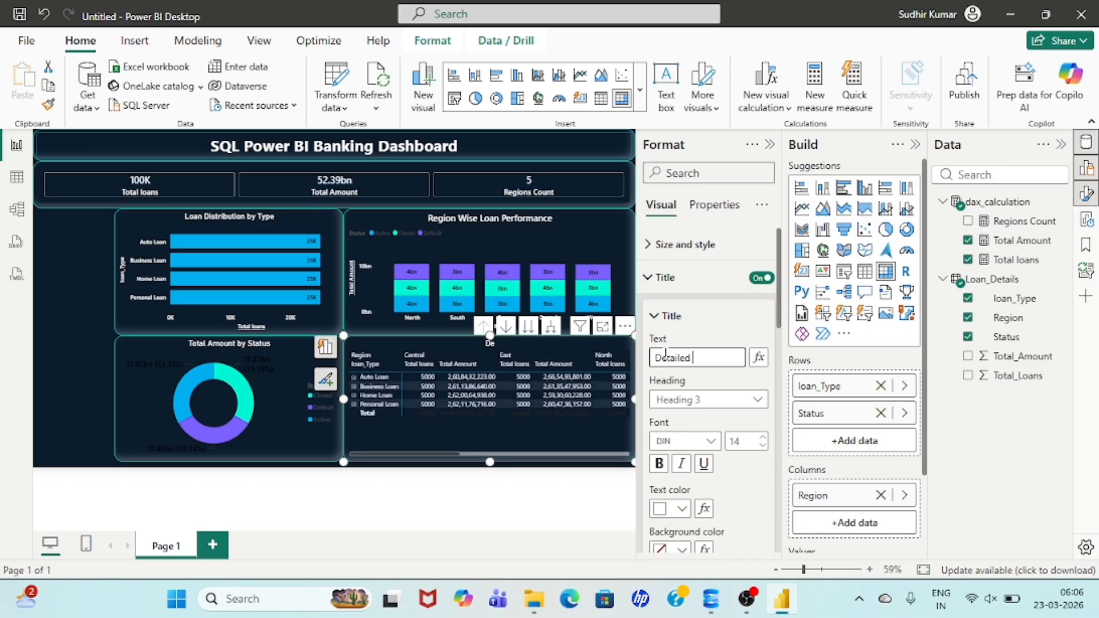
type(" Analysis")
- Set the matrix title's font to Segoe UI Semibold and deselect the matrix
left_click(711, 441)
scroll(711, 321, "down", 3)
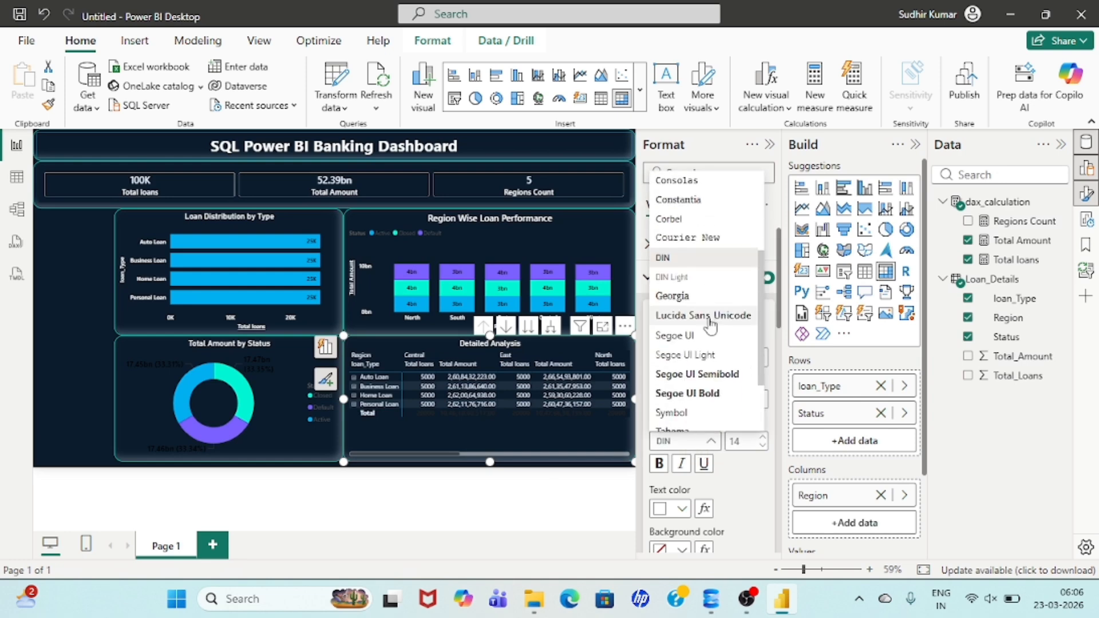
left_click(698, 374)
scroll(724, 470, "down", 3)
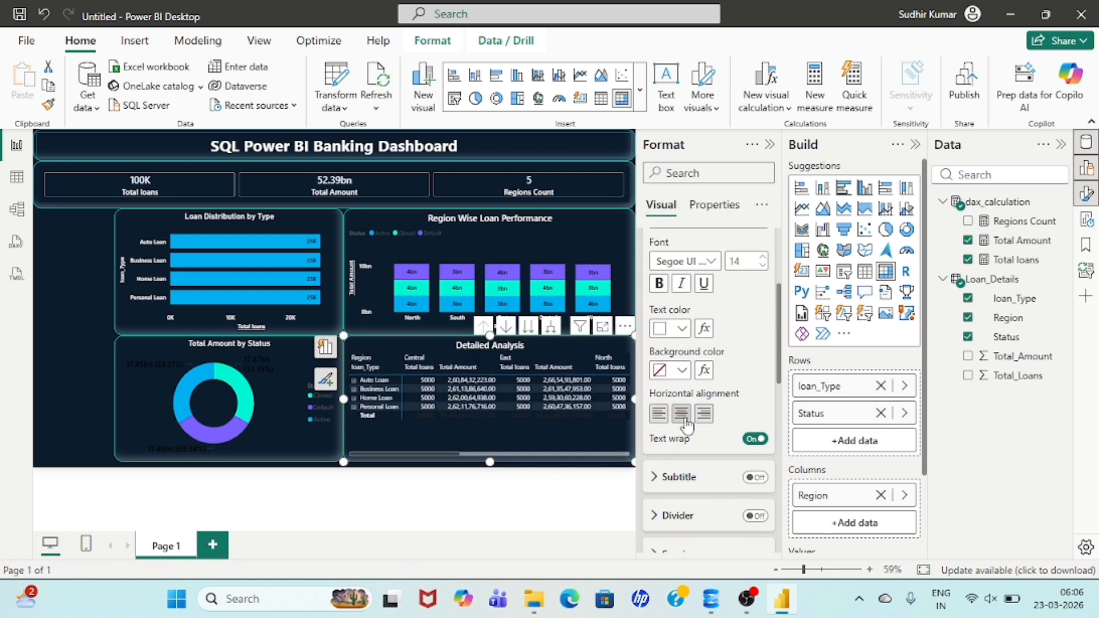
left_click(519, 524)
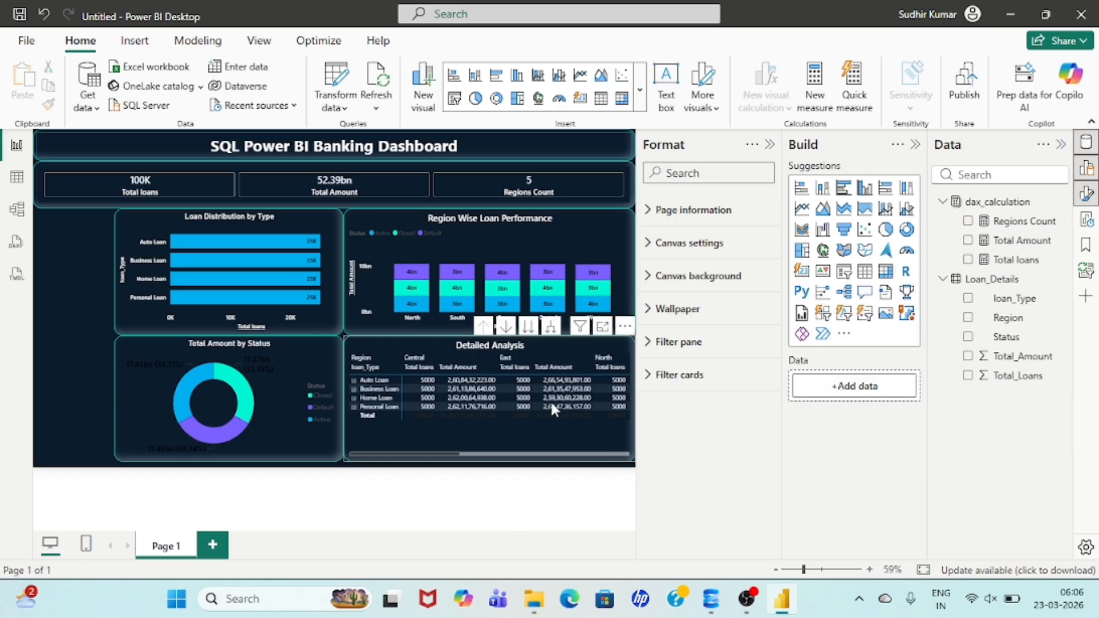
- Set the legend text color of the Total Amount by Status donut chart to white
left_click(225, 366)
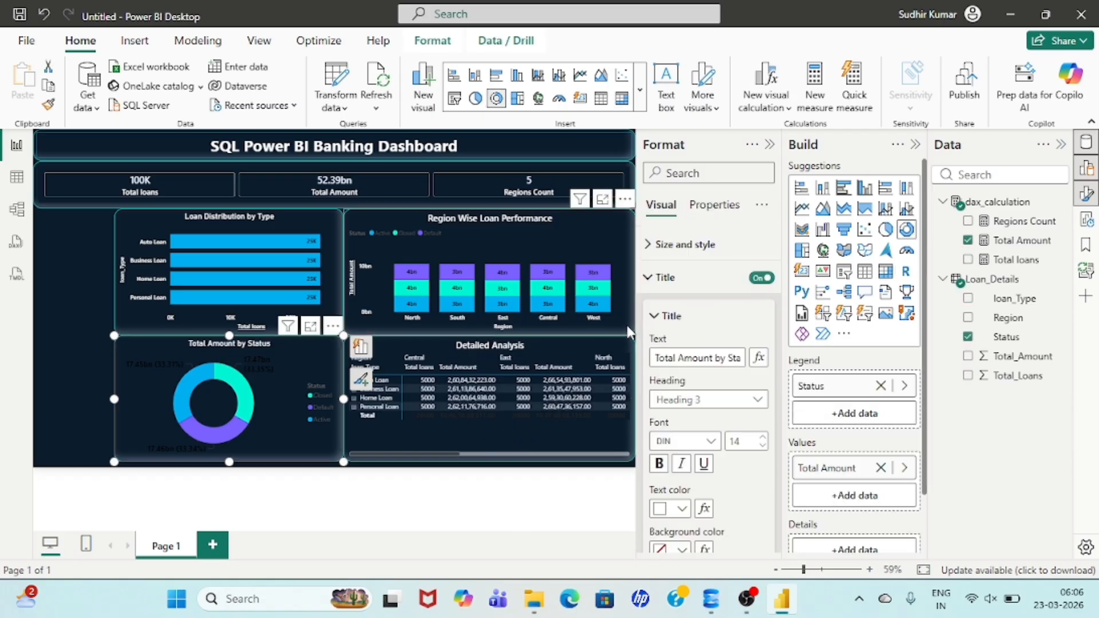
left_click(650, 286)
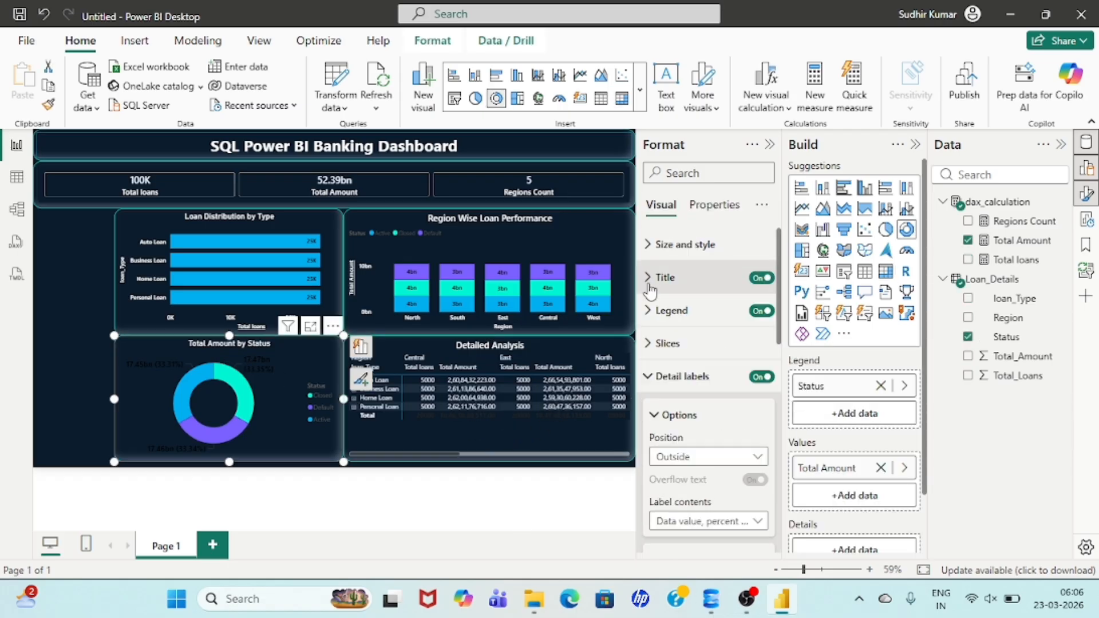
left_click(644, 317)
scroll(649, 315, "down", 3)
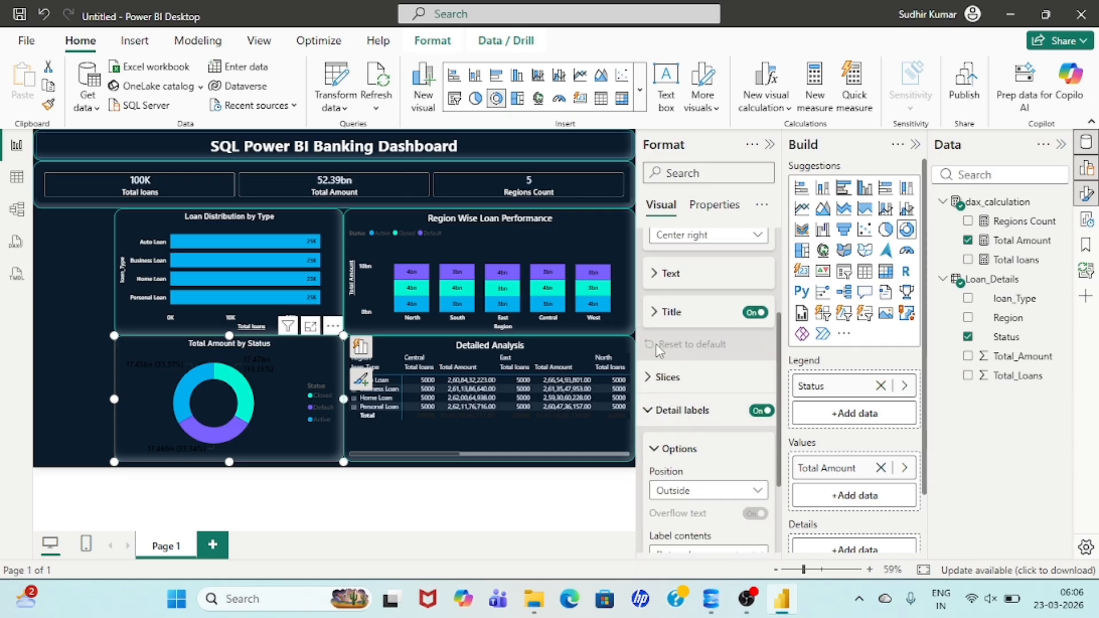
left_click(656, 312)
left_click(661, 275)
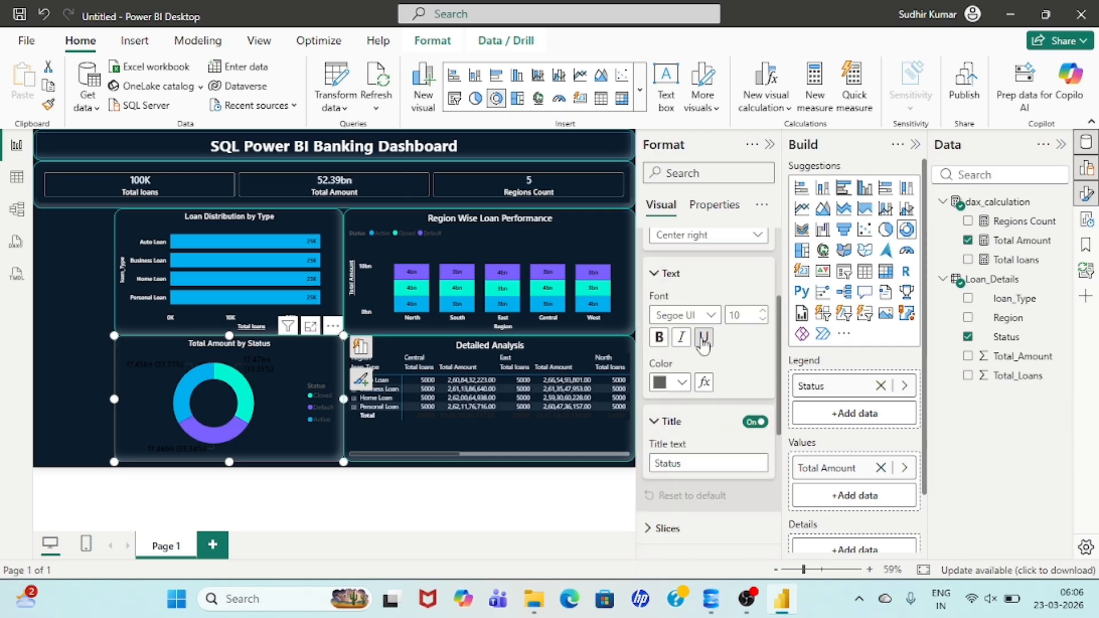
left_click(682, 382)
left_click(672, 282)
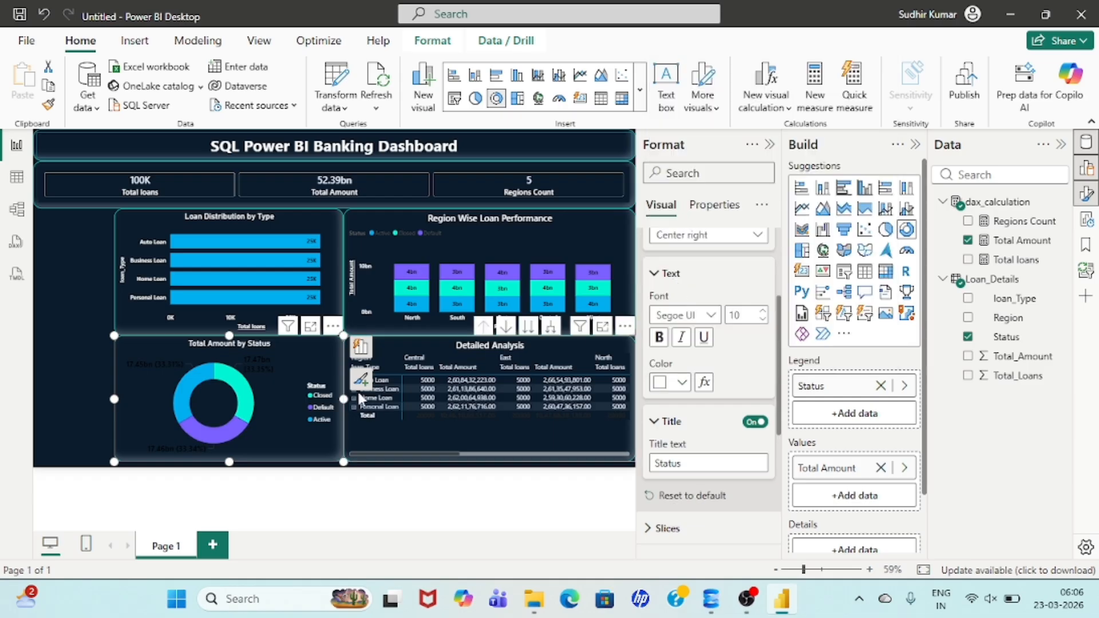
- Set the donut chart's detail label values to white and deselect the chart
scroll(681, 332, "down", 4)
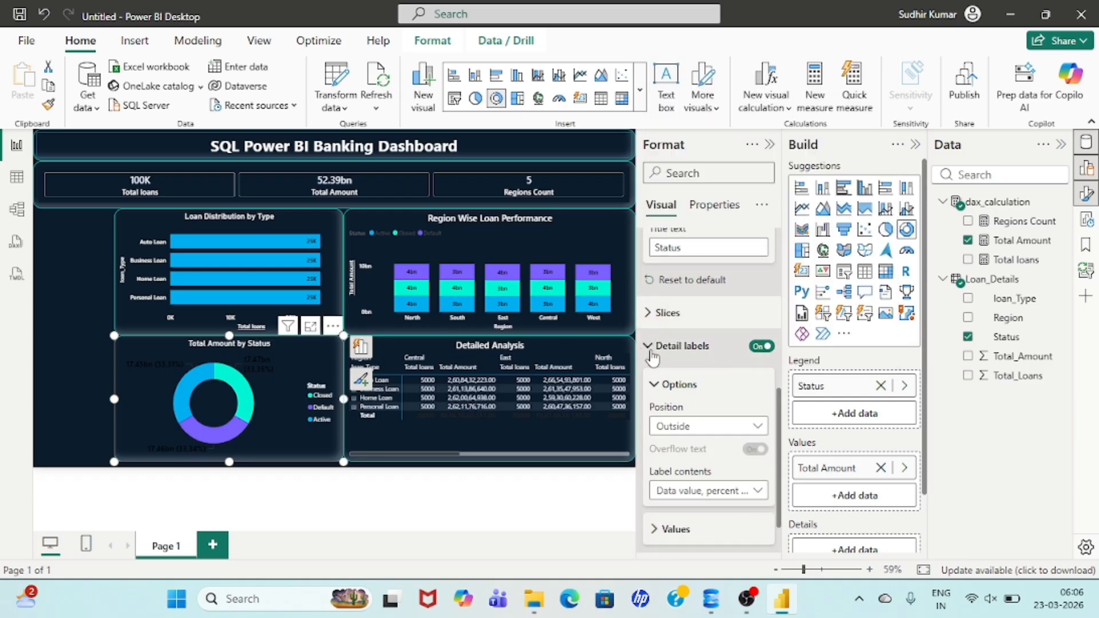
scroll(665, 390, "down", 1)
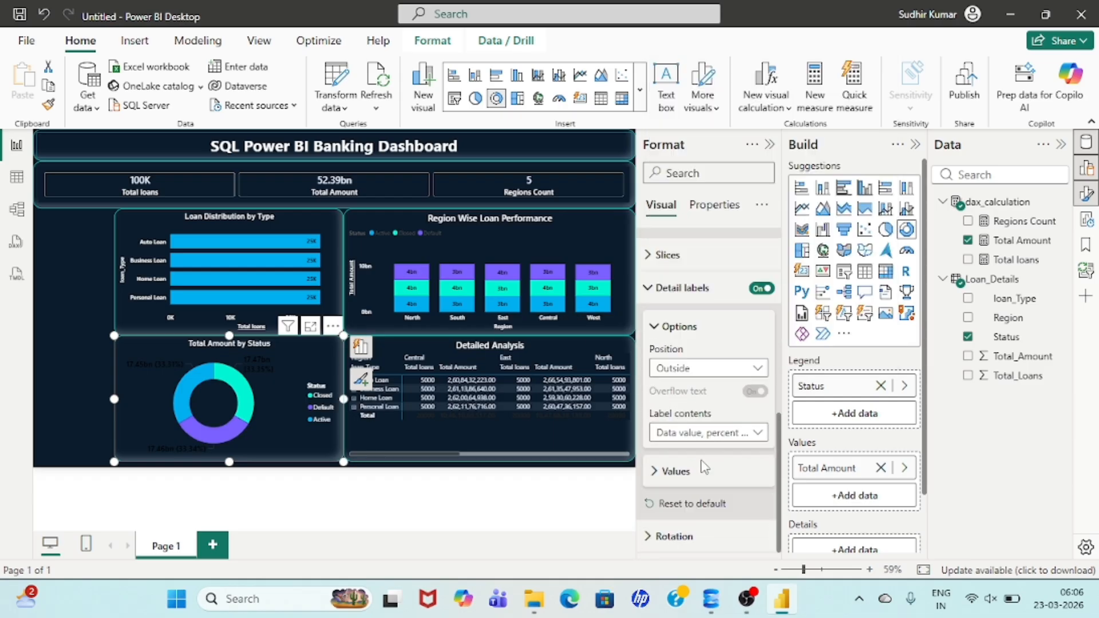
left_click(659, 471)
scroll(667, 435, "down", 1)
left_click(683, 354)
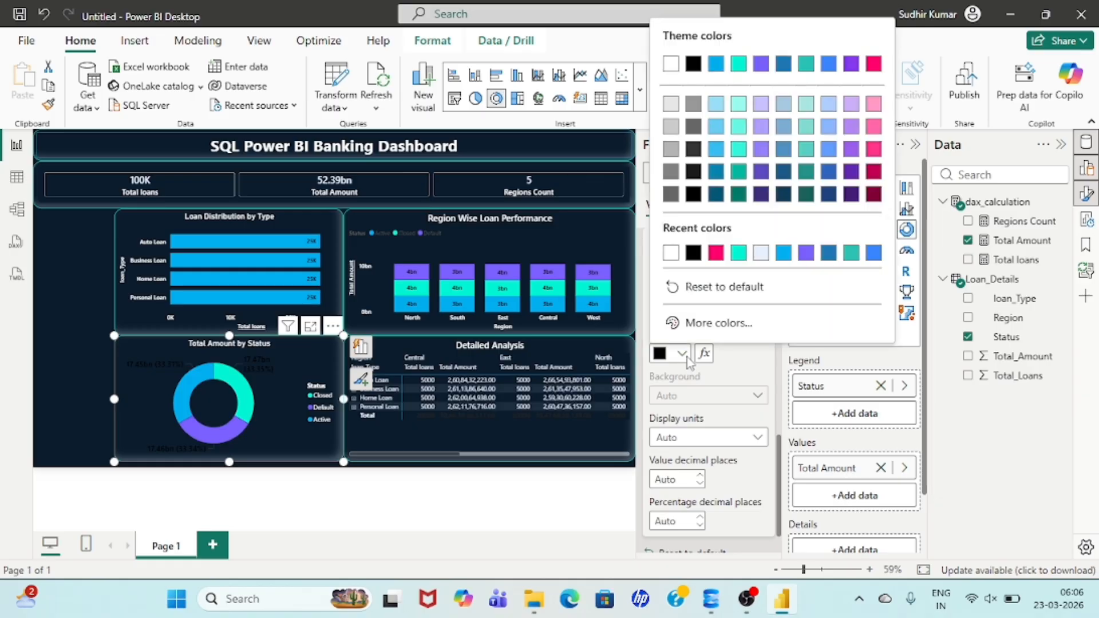
left_click(671, 253)
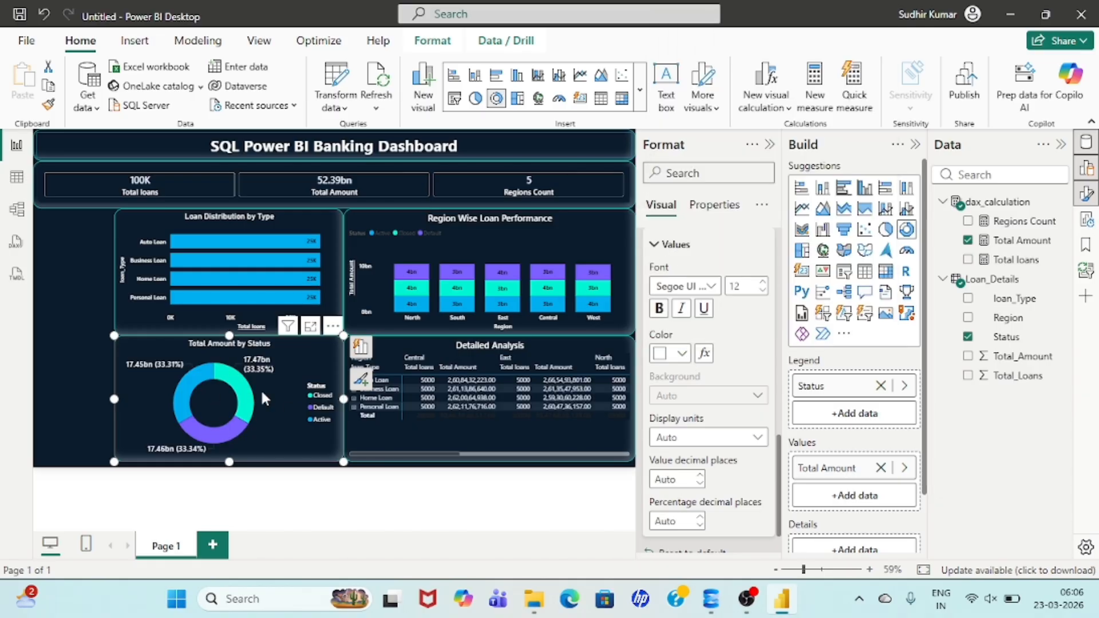
left_click(98, 339)
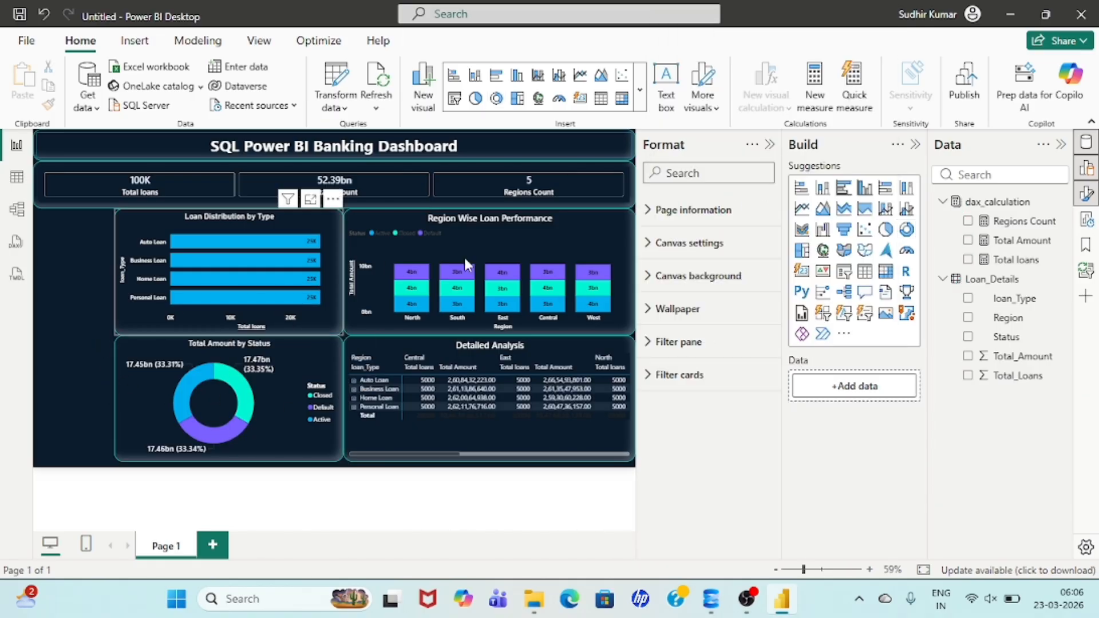
- Set the legend text color of the Region Wise Loan Performance chart to white and deselect the chart
left_click(465, 240)
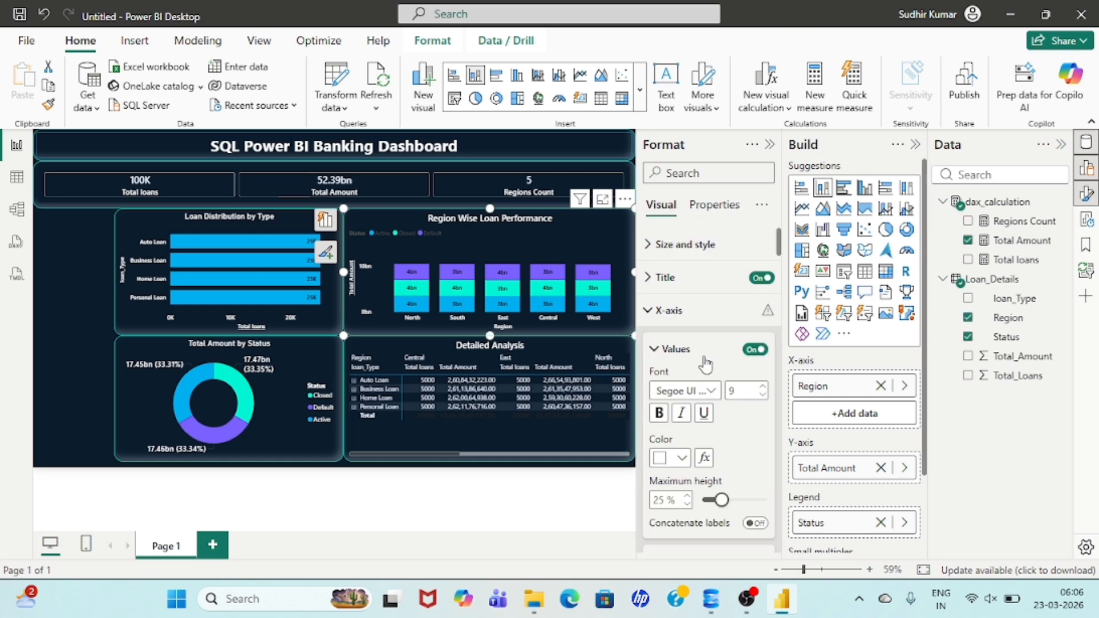
scroll(708, 362, "down", 5)
scroll(707, 362, "down", 5)
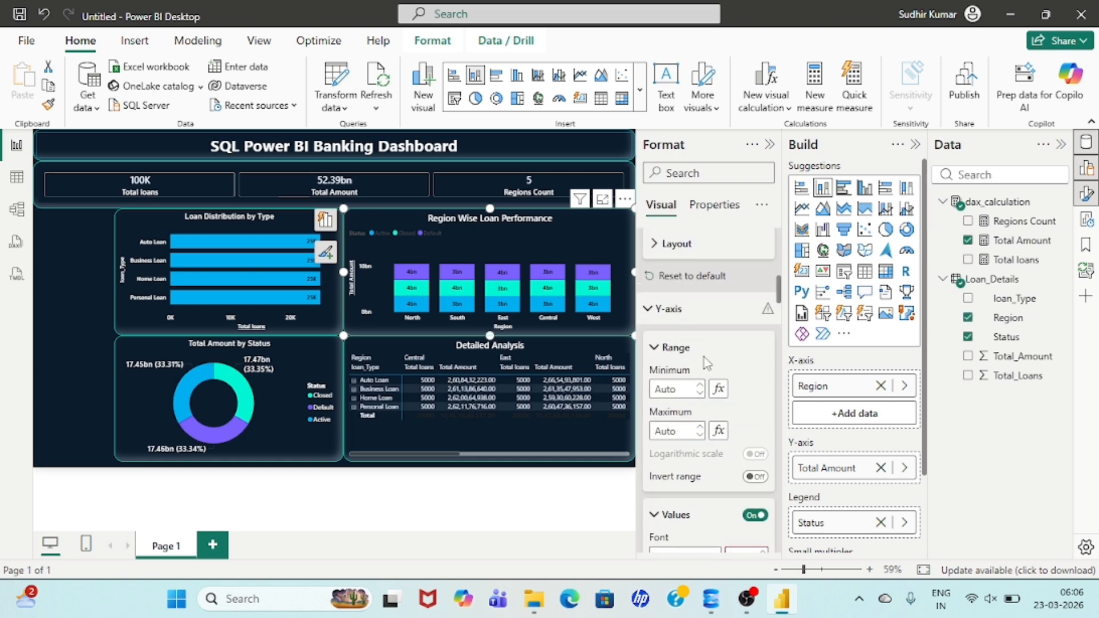
scroll(707, 364, "down", 10)
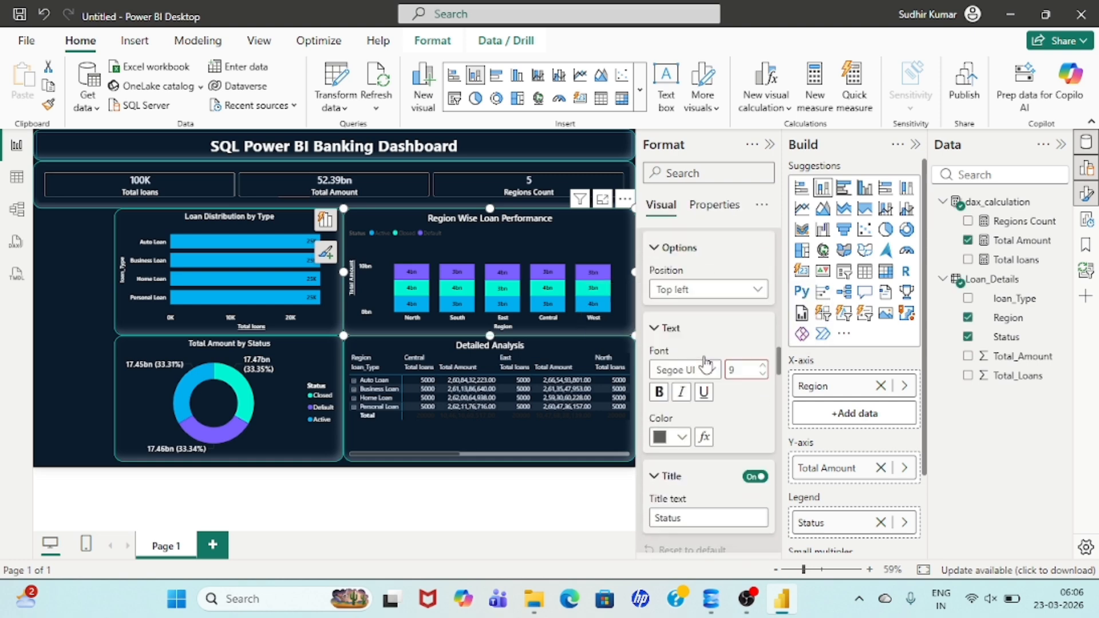
scroll(707, 364, "down", 10)
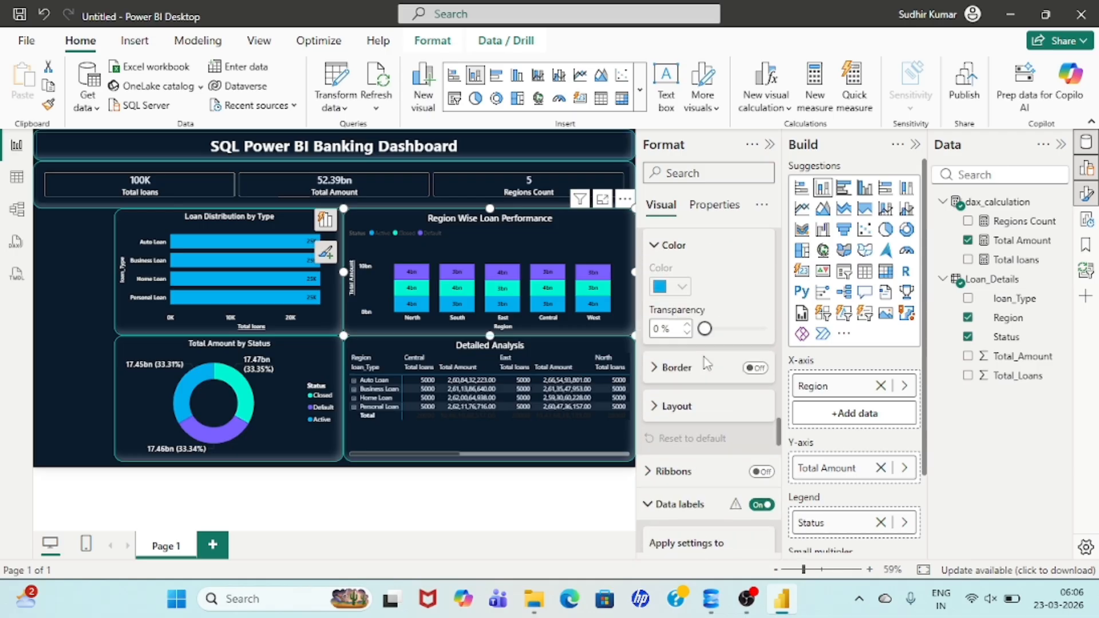
scroll(708, 364, "down", 5)
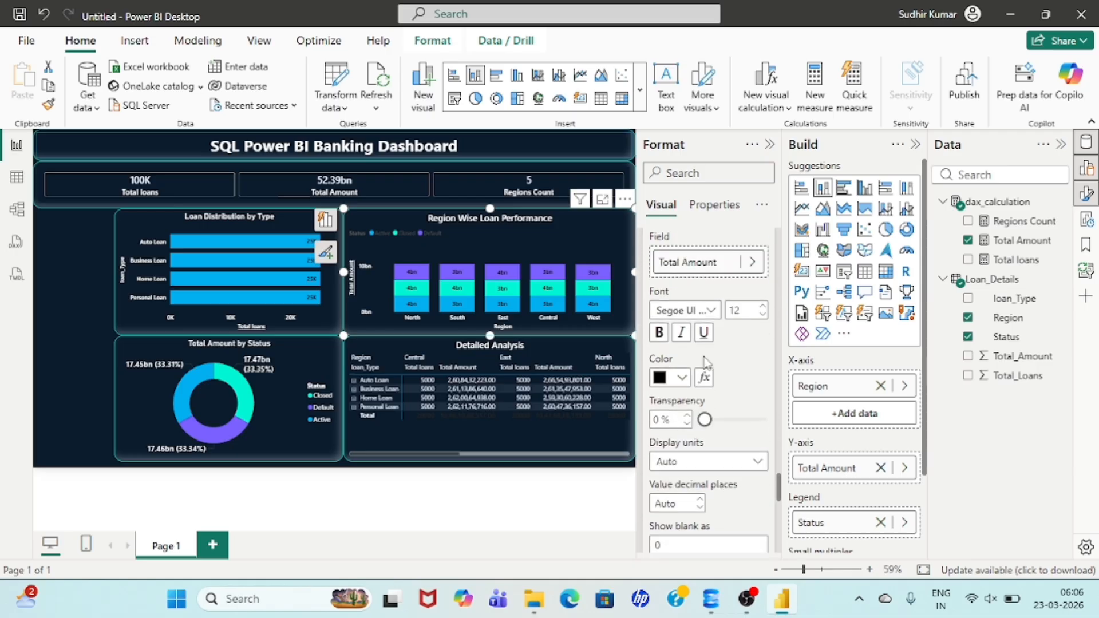
scroll(707, 364, "up", 8)
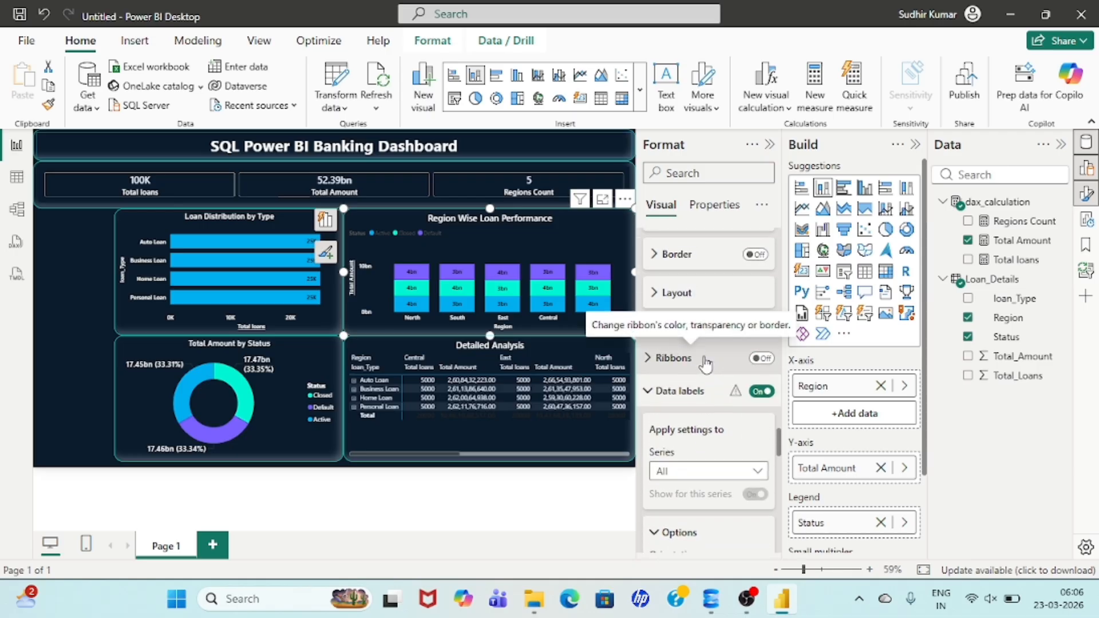
scroll(706, 364, "down", 3)
scroll(705, 364, "up", 8)
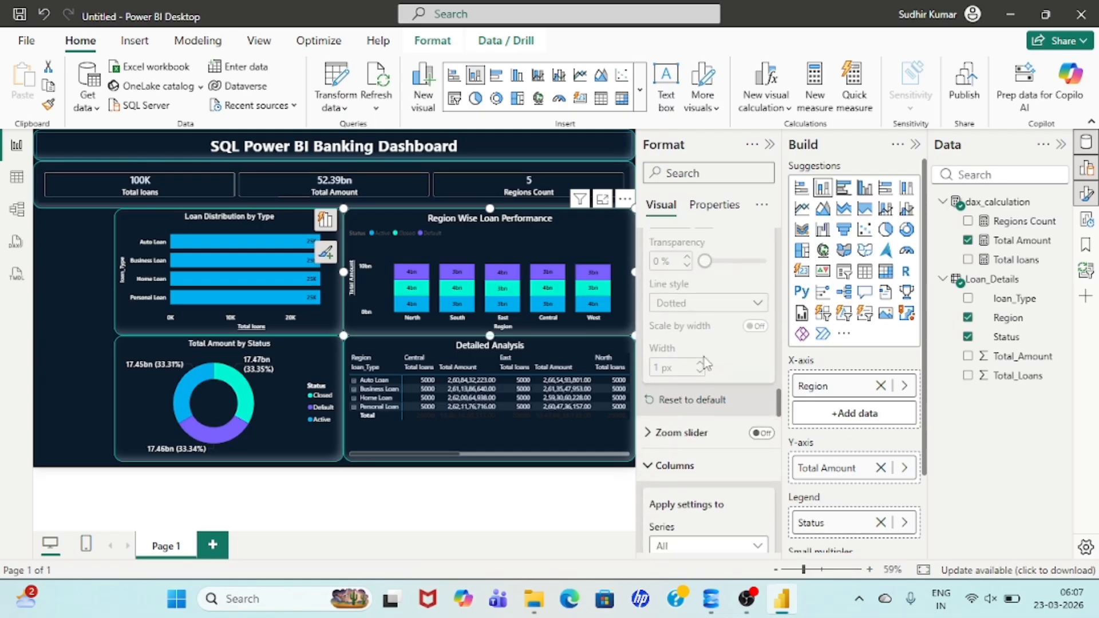
scroll(707, 364, "up", 5)
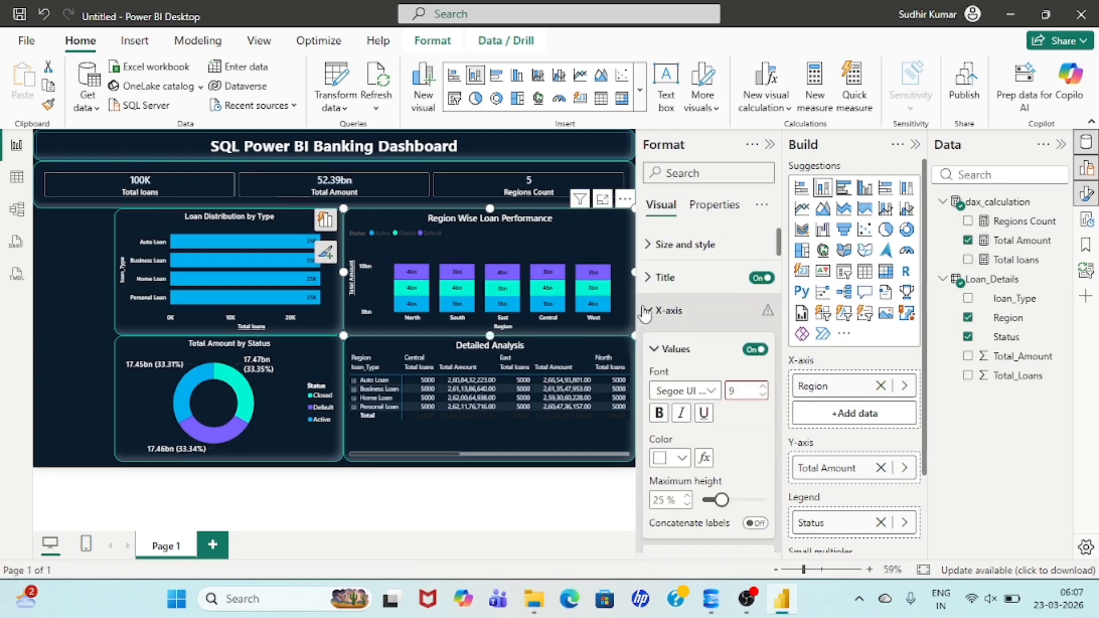
left_click(649, 311)
left_click(652, 342)
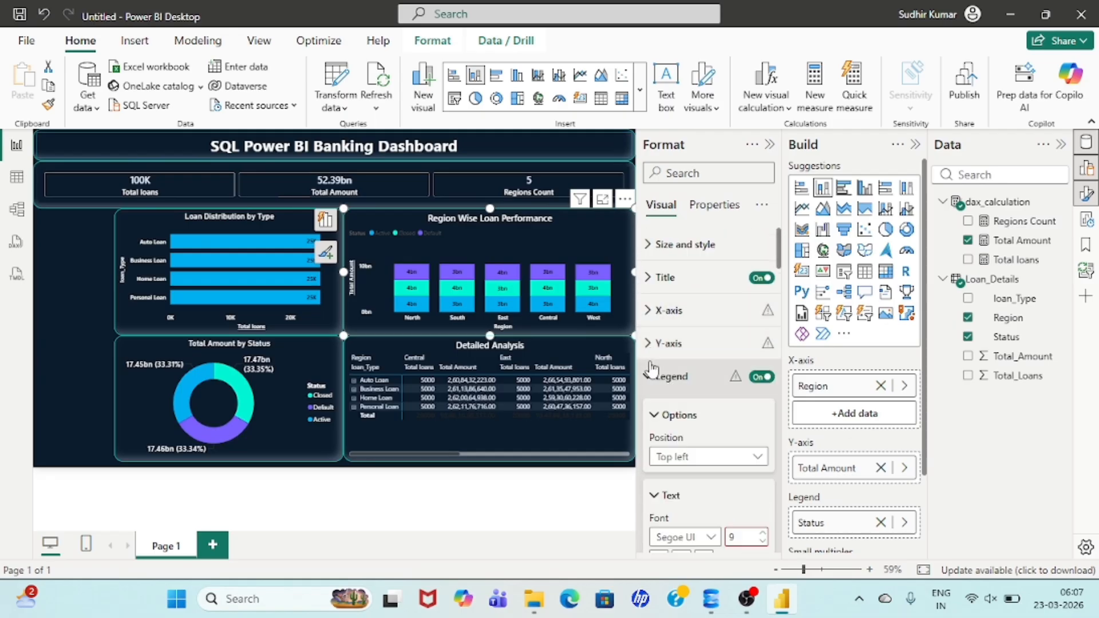
scroll(704, 453, "down", 3)
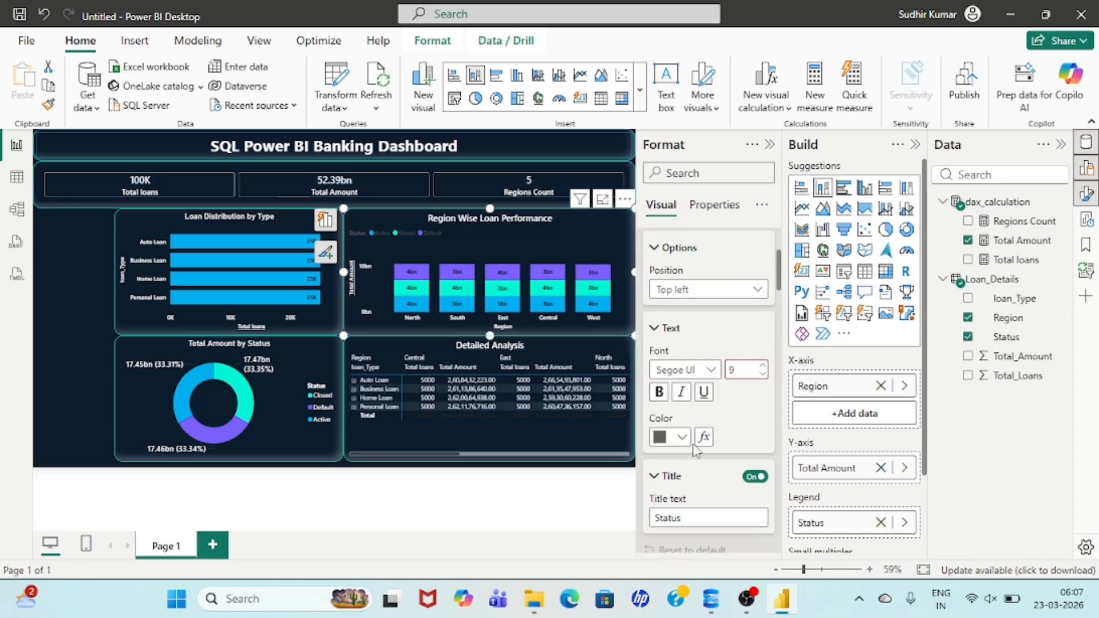
left_click(682, 437)
left_click(676, 339)
left_click(442, 514)
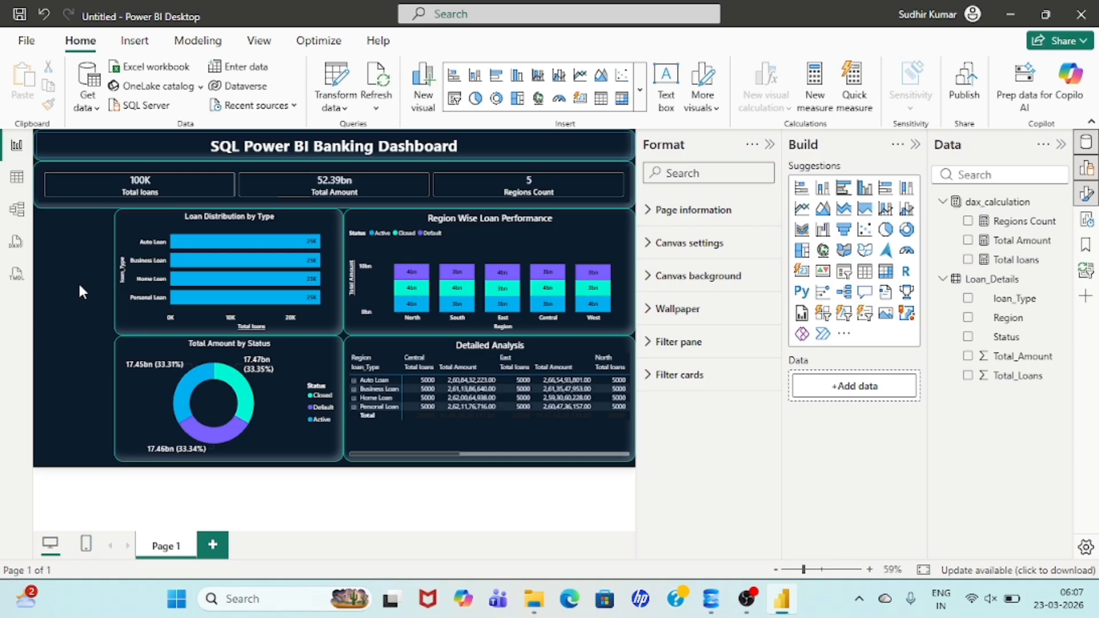
- Set the text color of the Detailed Analysis matrix's row grand total to pink and deselect the matrix
left_click(419, 437)
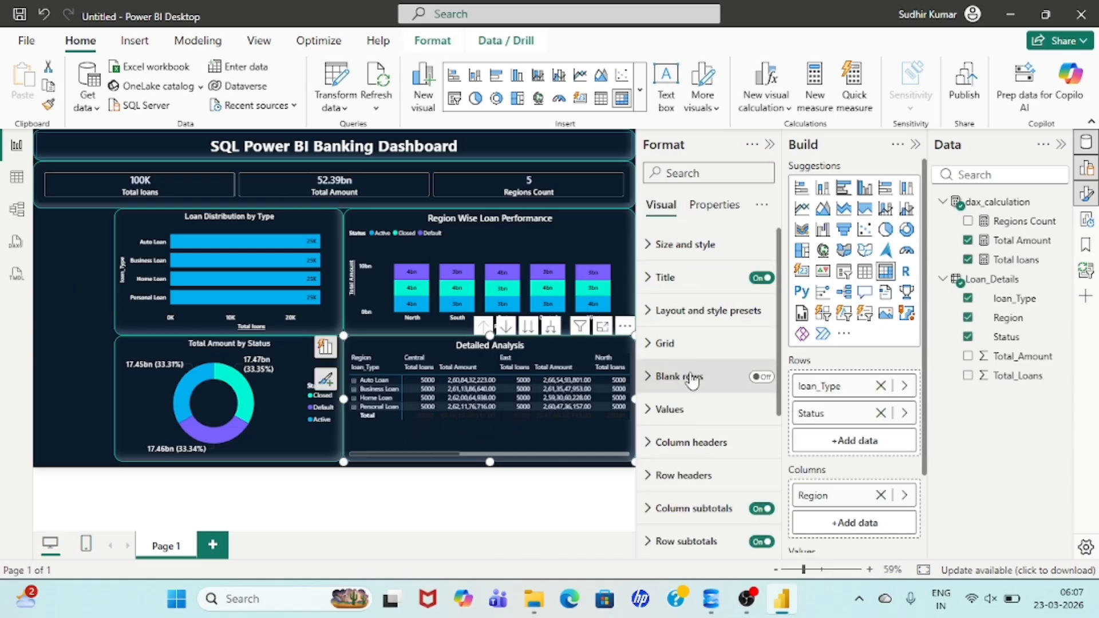
scroll(694, 377, "down", 4)
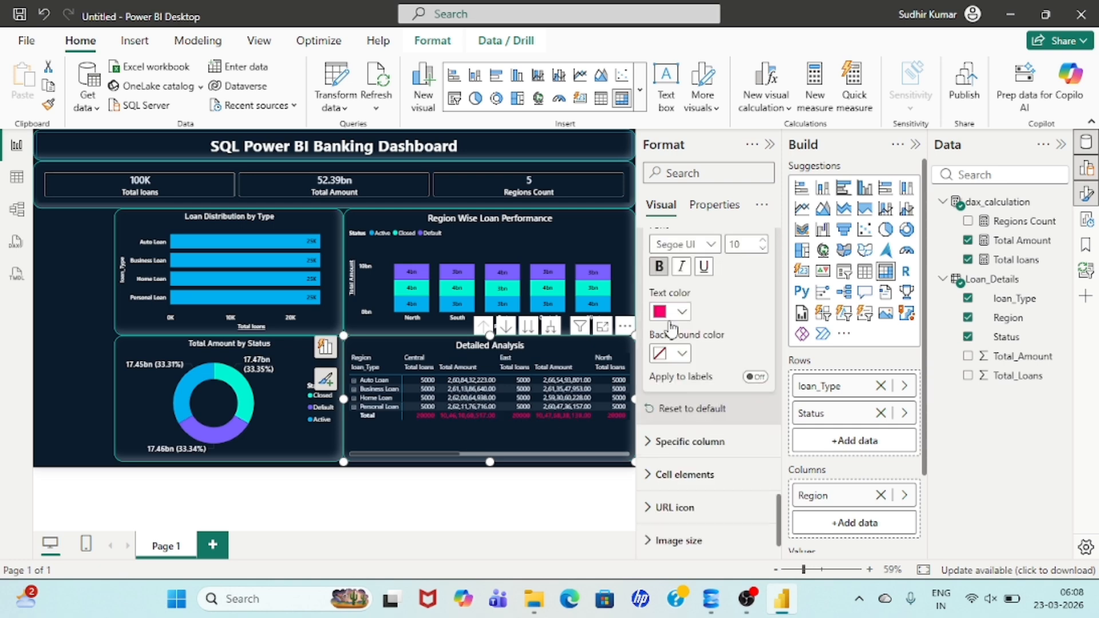
left_click(513, 513)
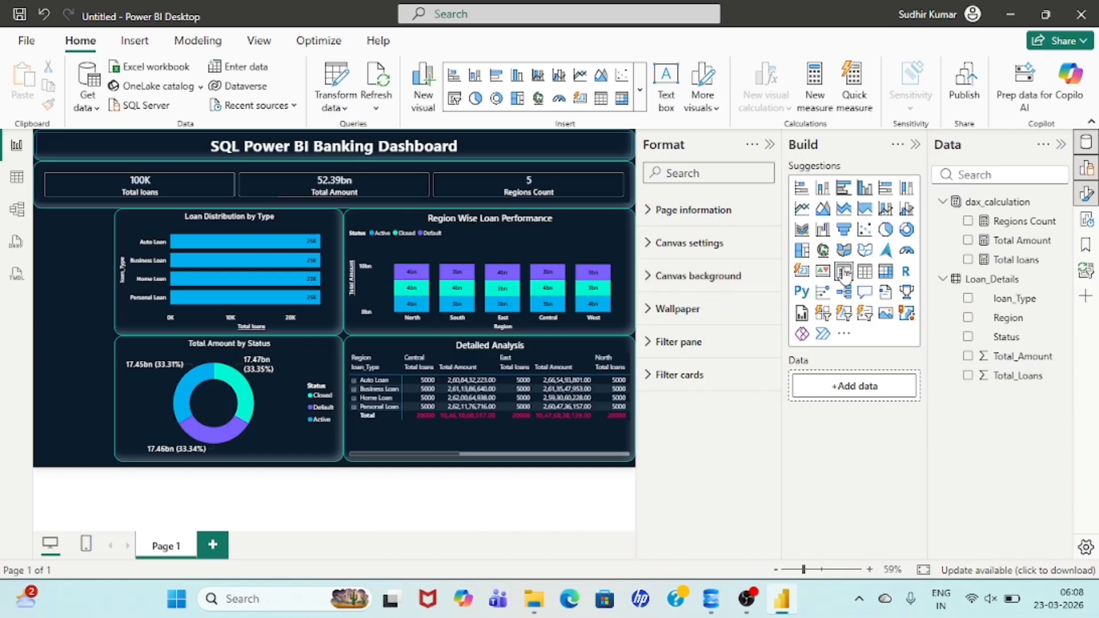
- Add a slicer on loan_Type and copy the title banner's formatting onto it with the format painter
left_click(844, 271)
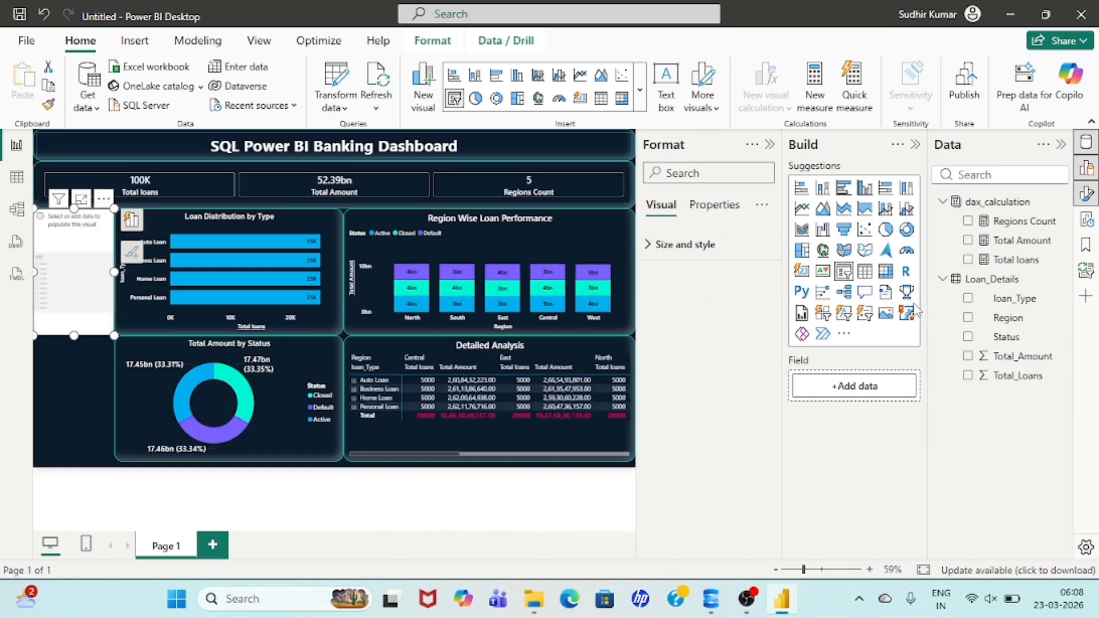
left_click(967, 299)
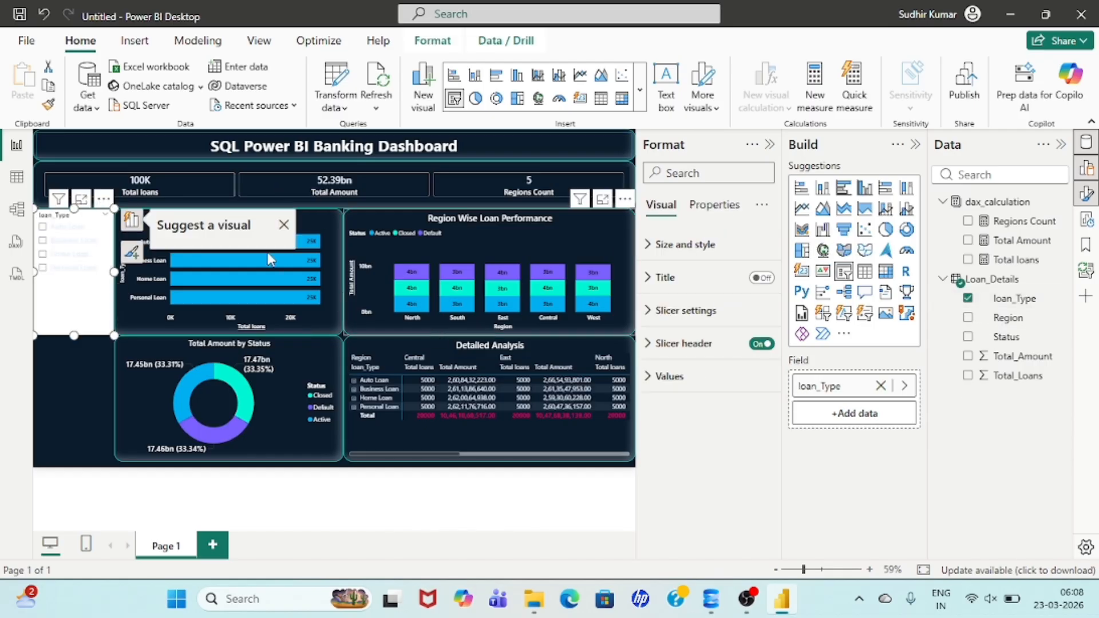
left_click(125, 146)
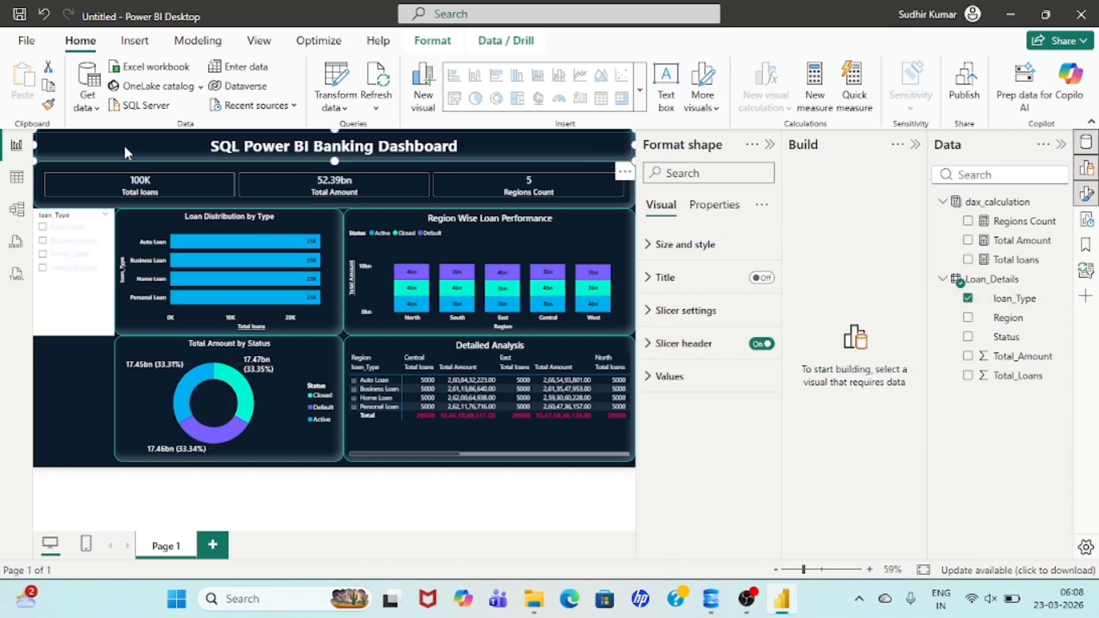
left_click(48, 105)
left_click(73, 309)
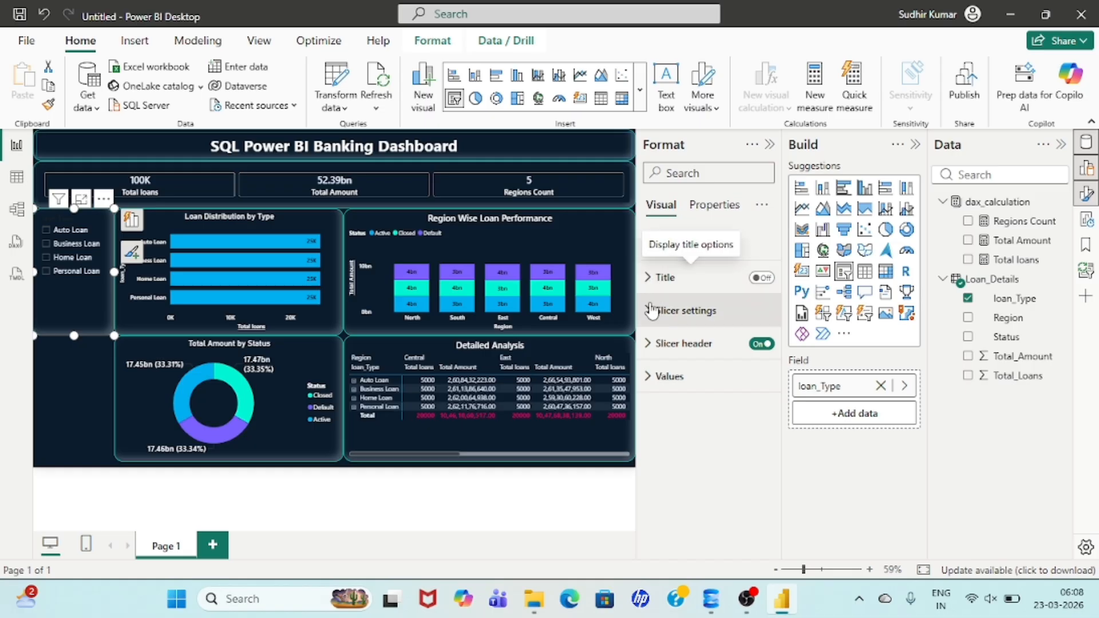
- Turn on the "Select all" option in the loan_Type slicer's selection settings
left_click(650, 310)
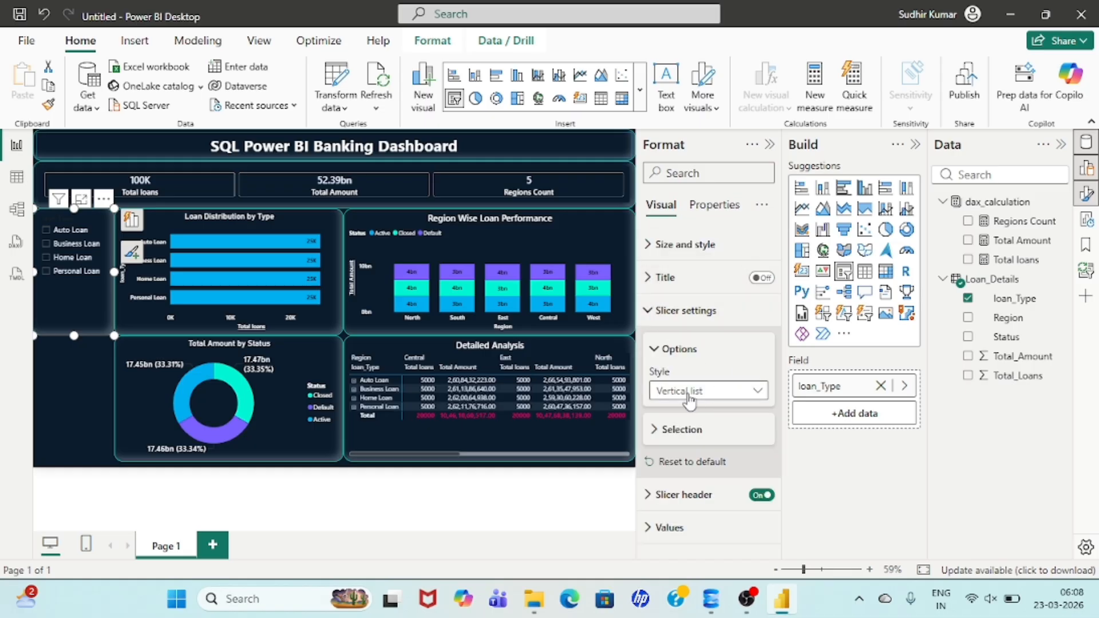
left_click(660, 430)
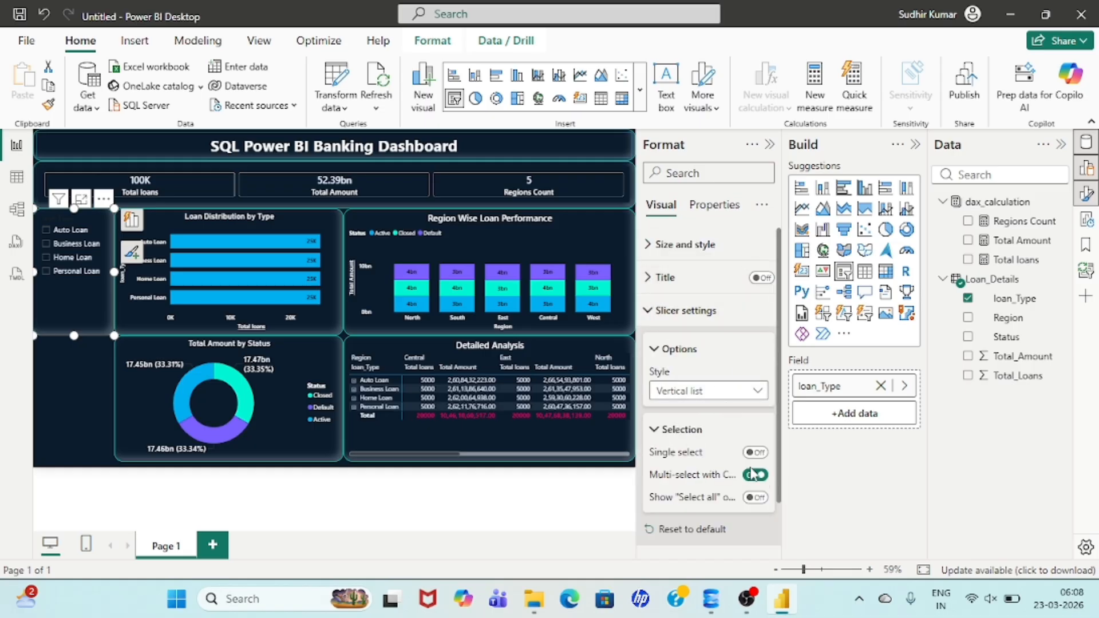
left_click(755, 498)
- Set the loan_Type slicer's header text to Segoe UI Semibold, bold, in pink
scroll(718, 465, "down", 1)
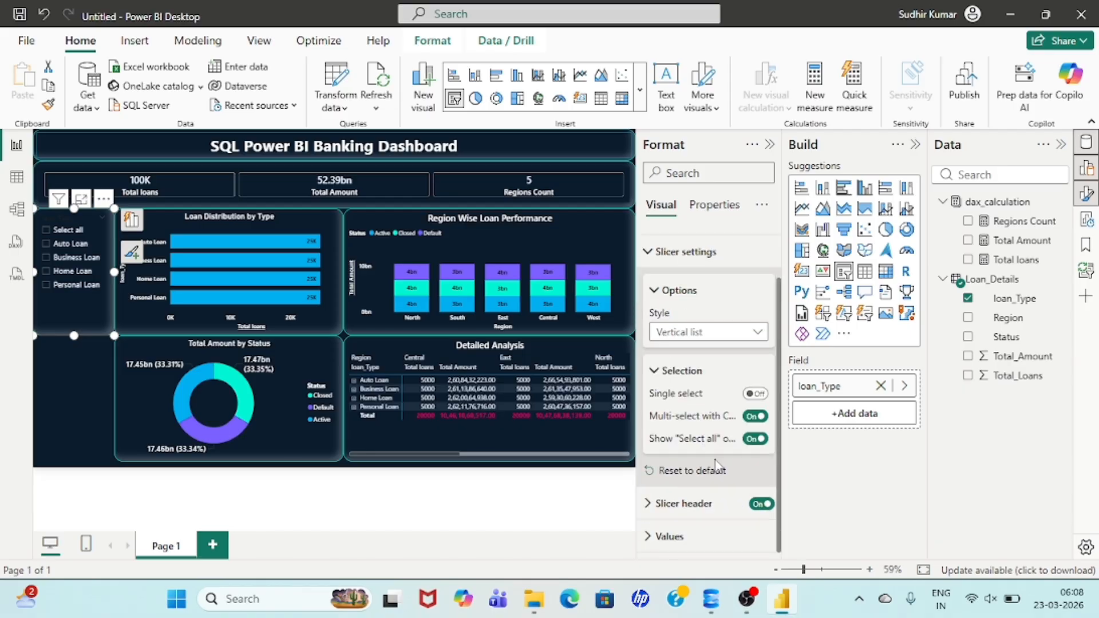
left_click(649, 513)
scroll(693, 452, "down", 3)
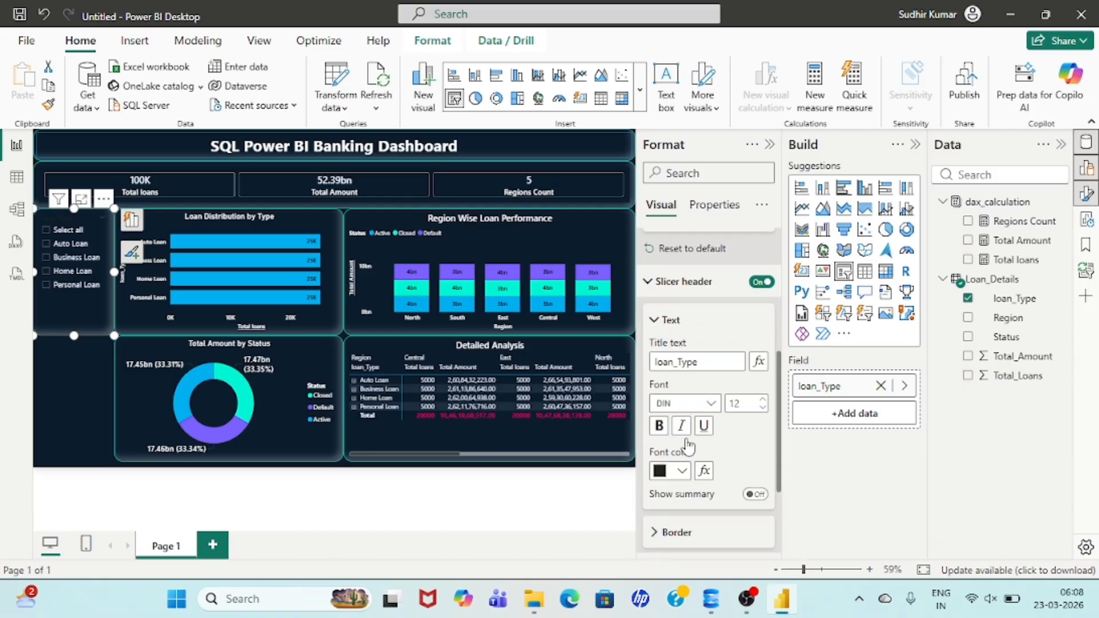
left_click(698, 403)
scroll(695, 275, "down", 4)
left_click(699, 248)
left_click(699, 404)
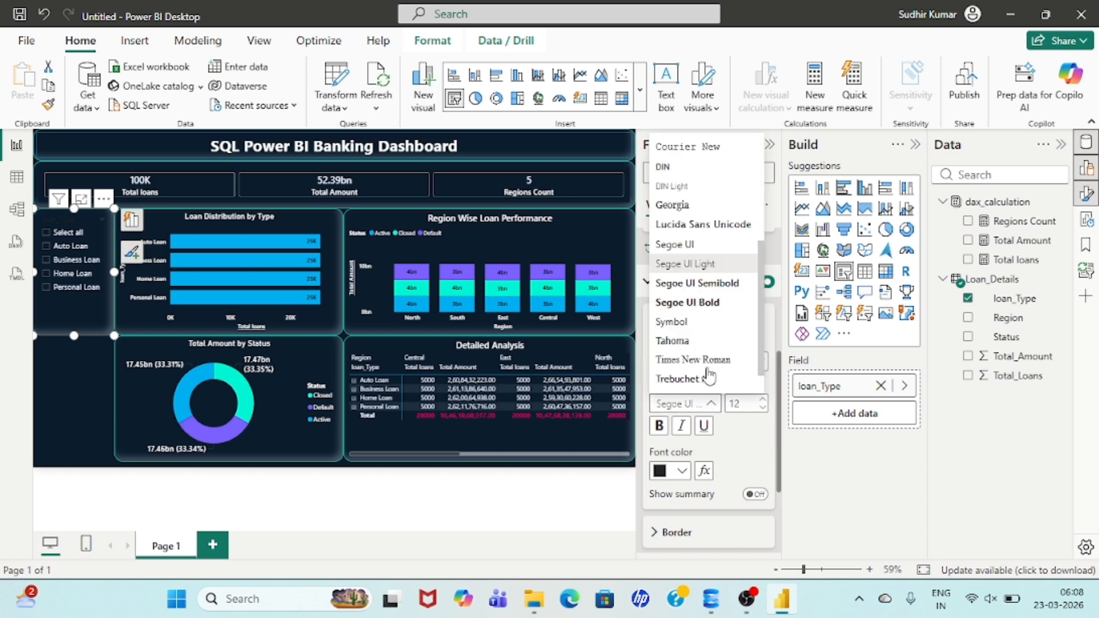
left_click(699, 283)
left_click(659, 426)
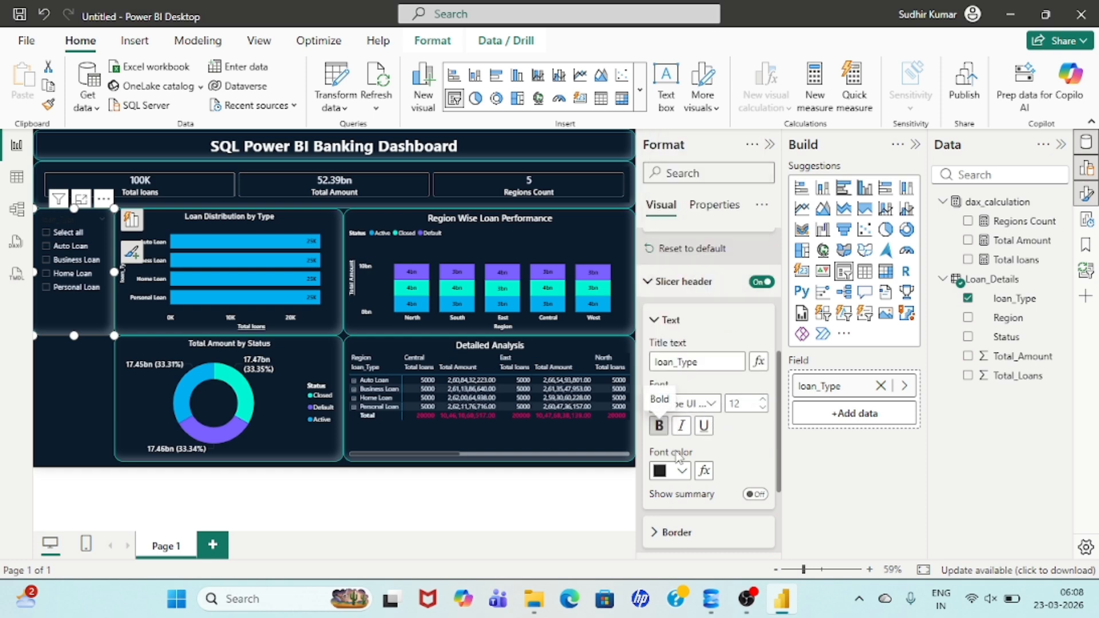
left_click(681, 471)
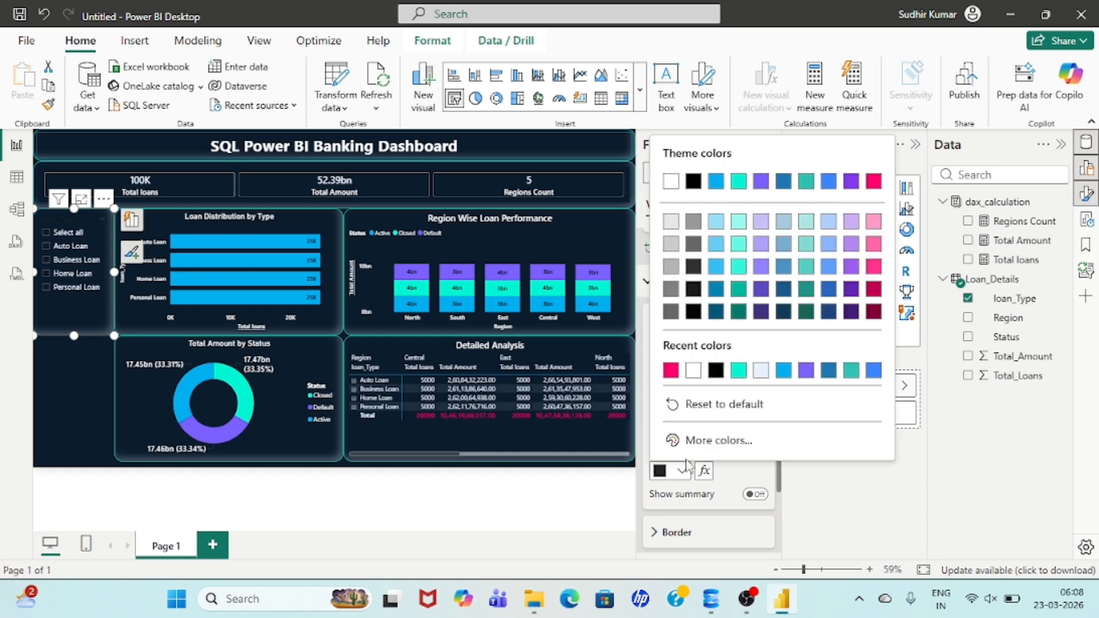
left_click(670, 371)
- Shorten the loan_Type slicer so that it ends just below the Personal Loan item
scroll(729, 487, "down", 1)
scroll(730, 487, "down", 1)
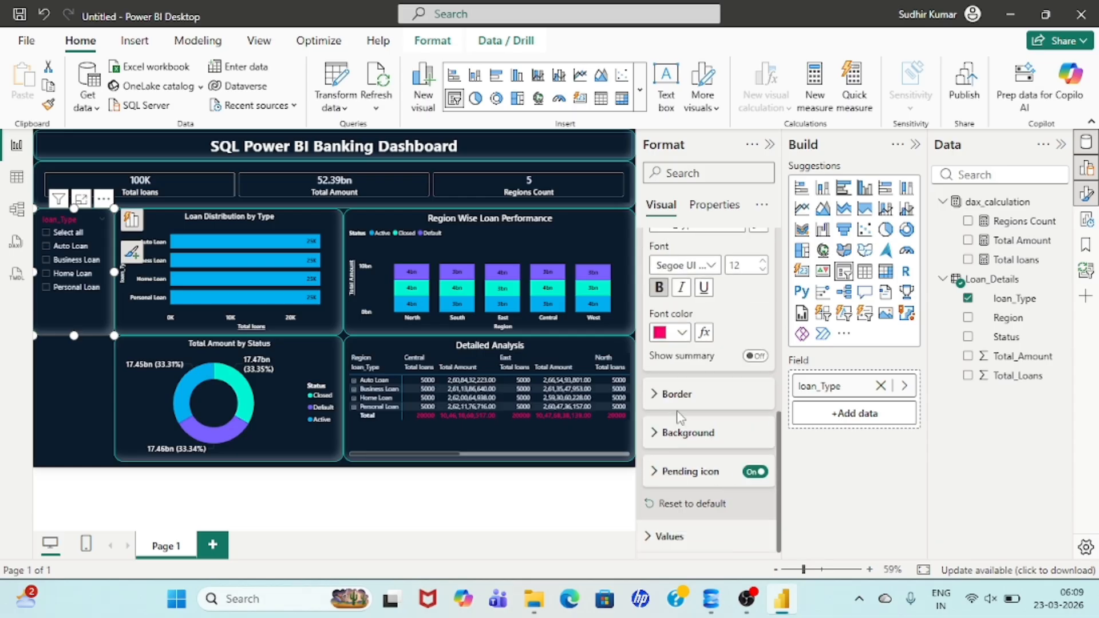
left_click(654, 540)
scroll(658, 516, "down", 1)
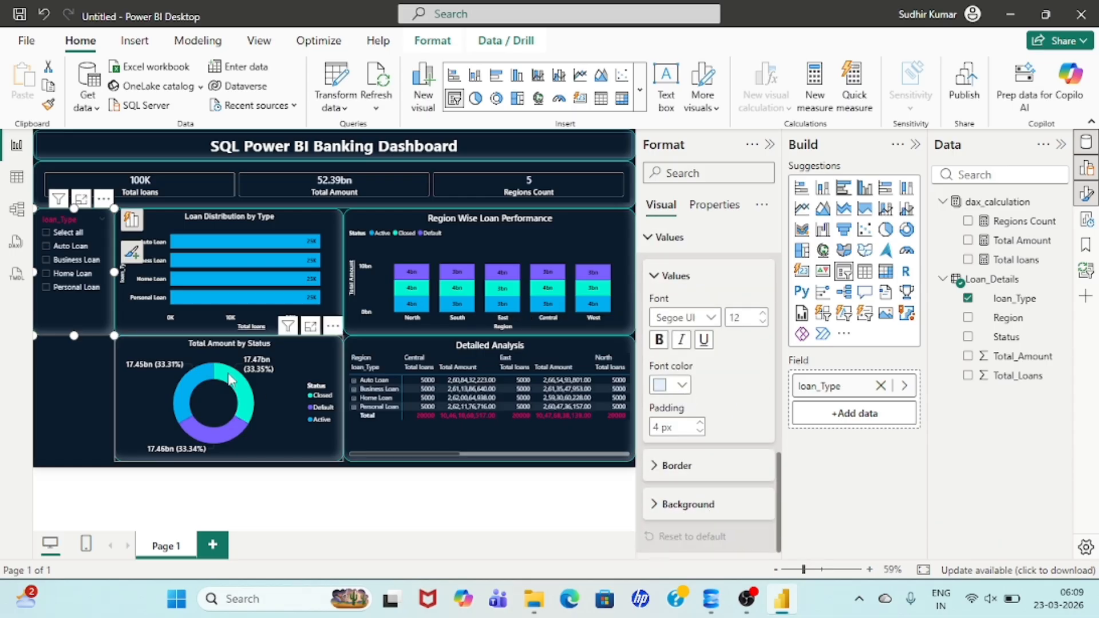
left_click_drag(77, 325, 73, 304)
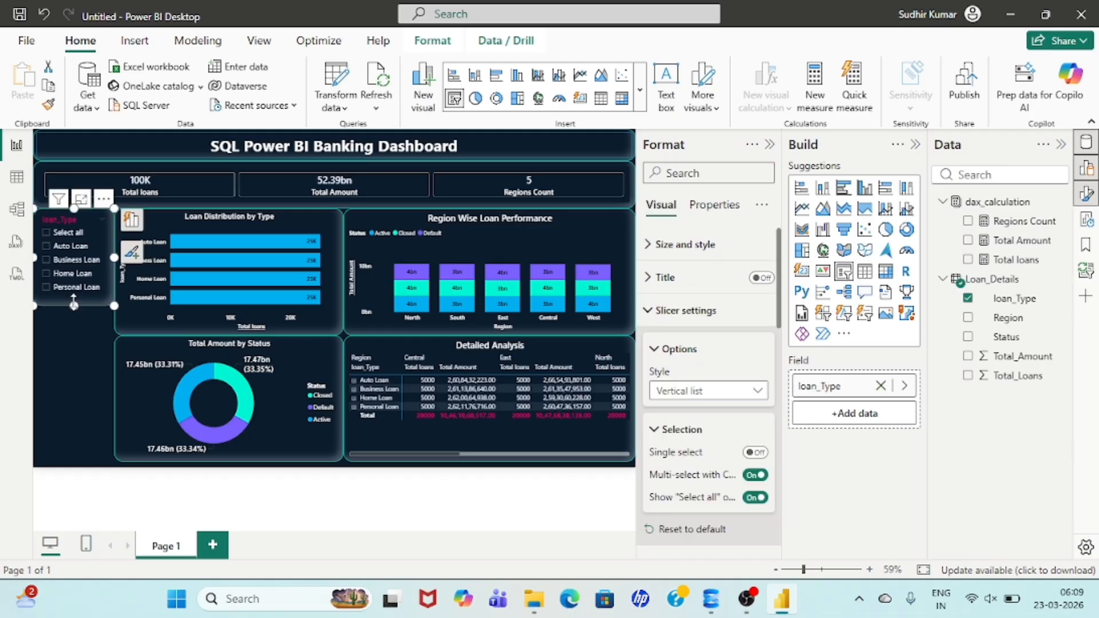
left_click(78, 334)
- Duplicate the loan_Type slicer directly below the original and replace the copy's field with Region
left_click(60, 216)
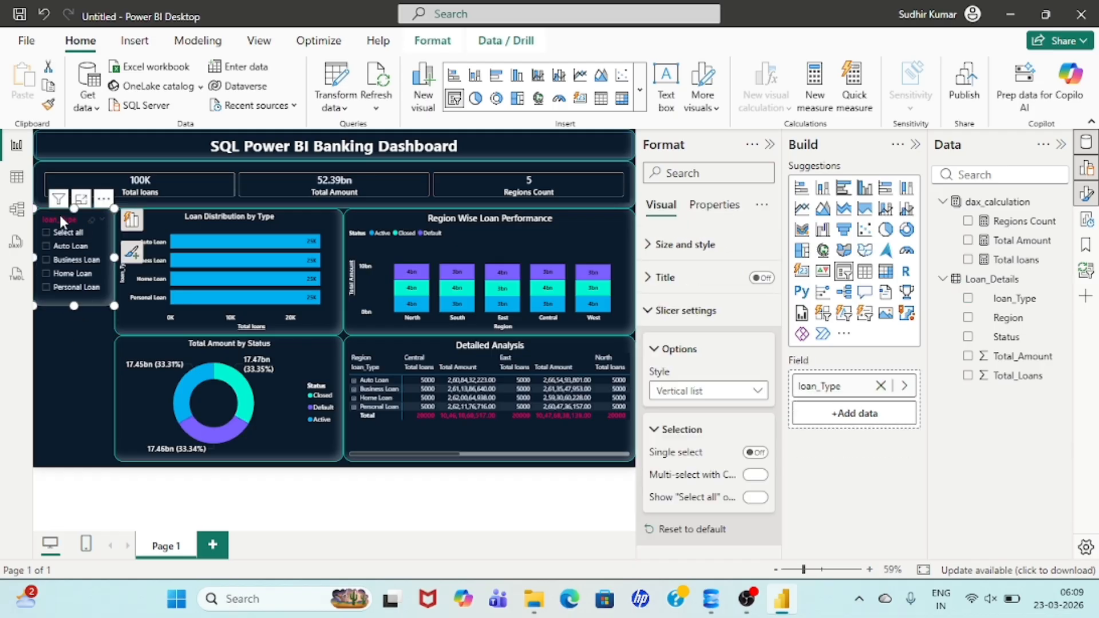
left_click_drag(60, 216, 52, 309)
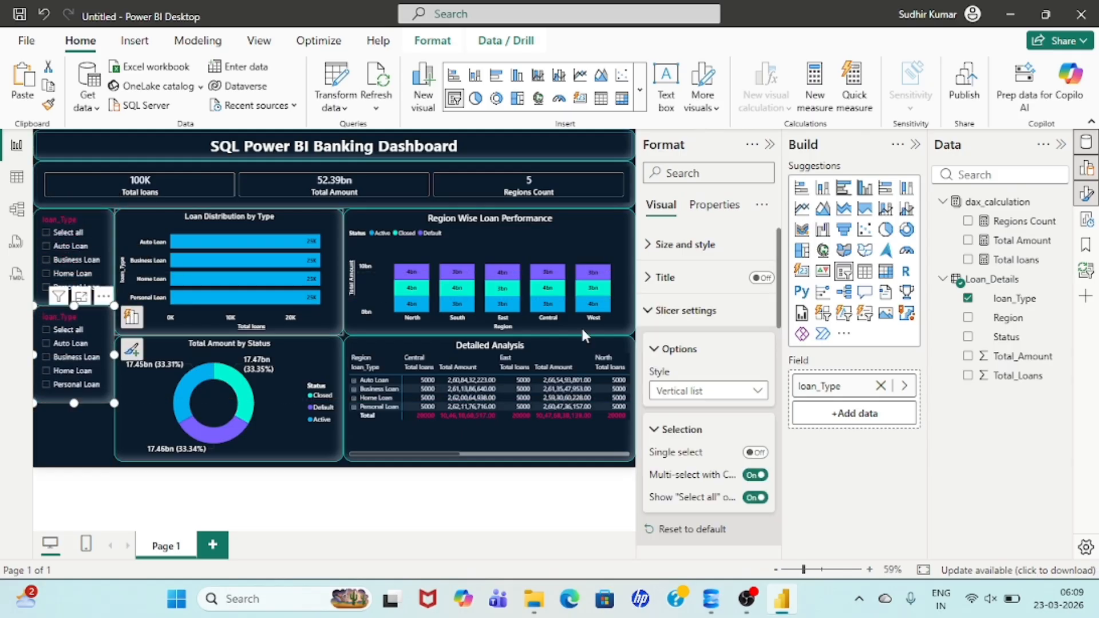
left_click(968, 298)
left_click(967, 318)
- Lengthen the Region slicer so that all regions down to West fit, and deselect it
left_click(131, 317)
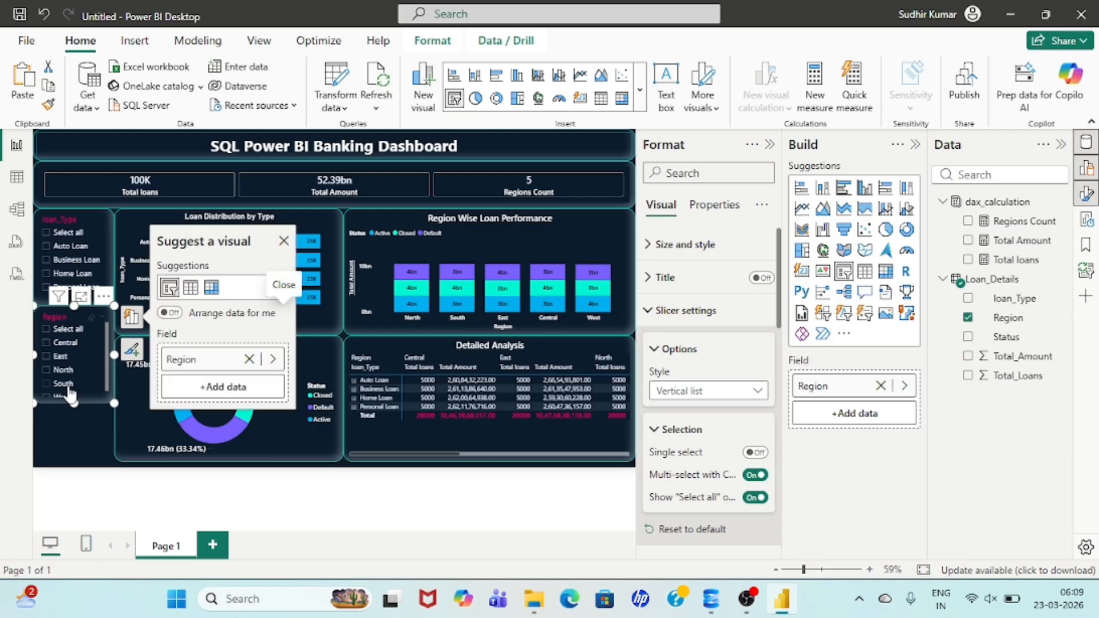
left_click_drag(72, 404, 72, 416)
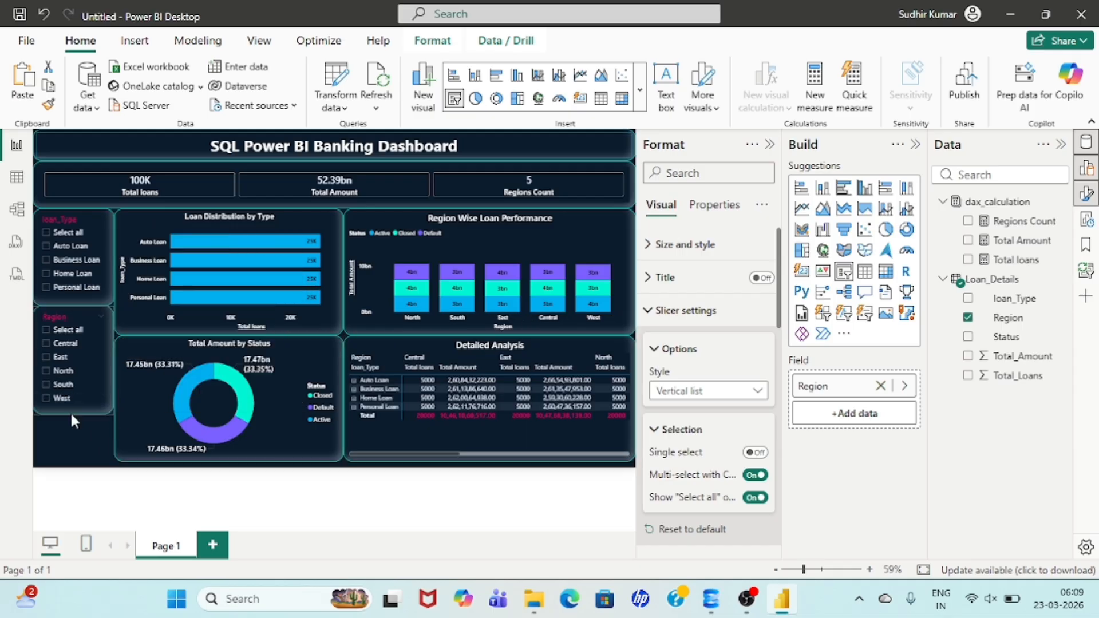
left_click(83, 465)
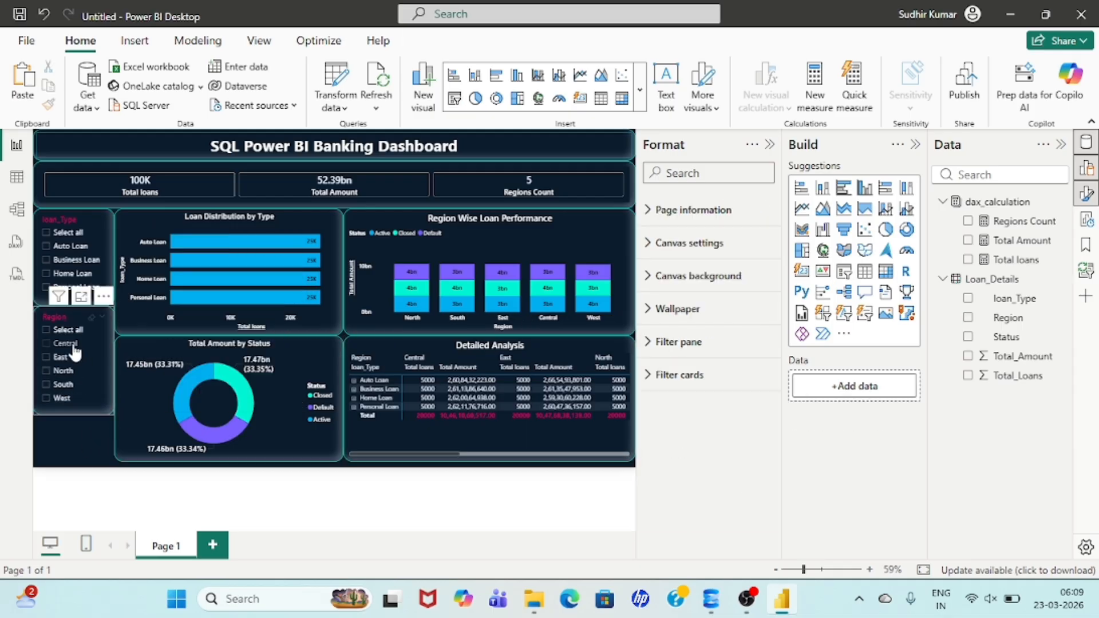
- Duplicate the Region slicer, place the copy directly below the original, and replace its field with Status
left_click(64, 315)
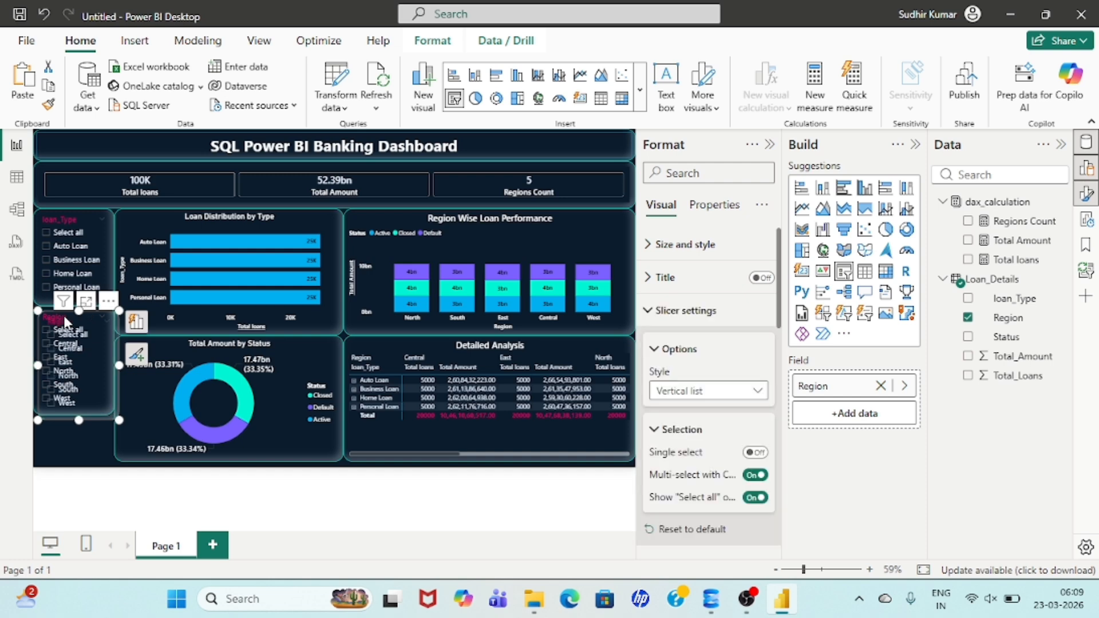
left_click_drag(63, 315, 67, 413)
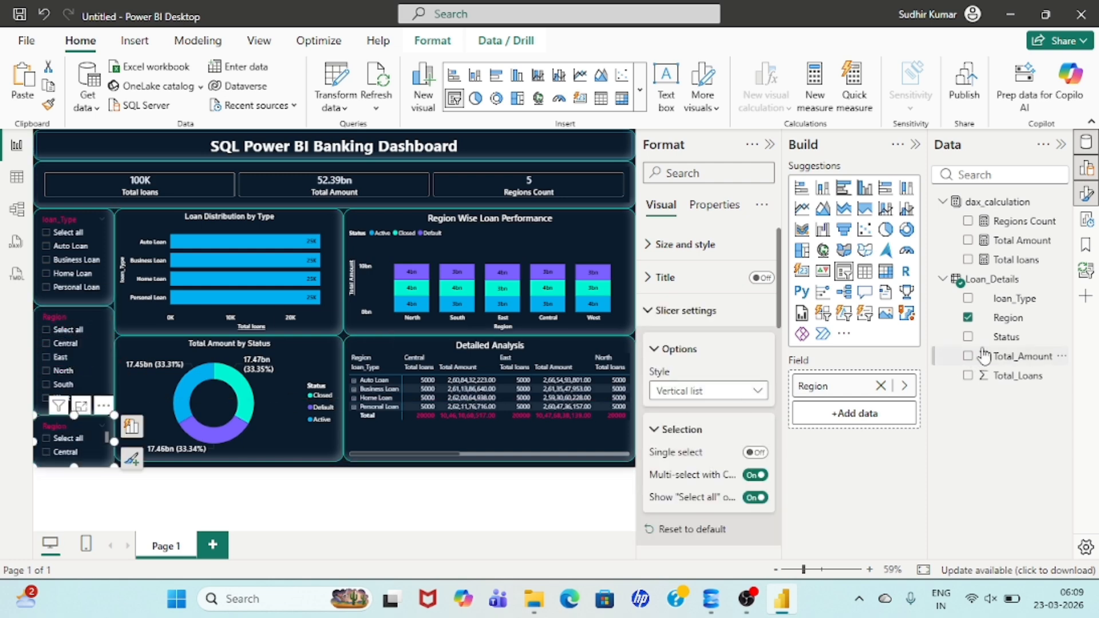
left_click(968, 317)
left_click(968, 336)
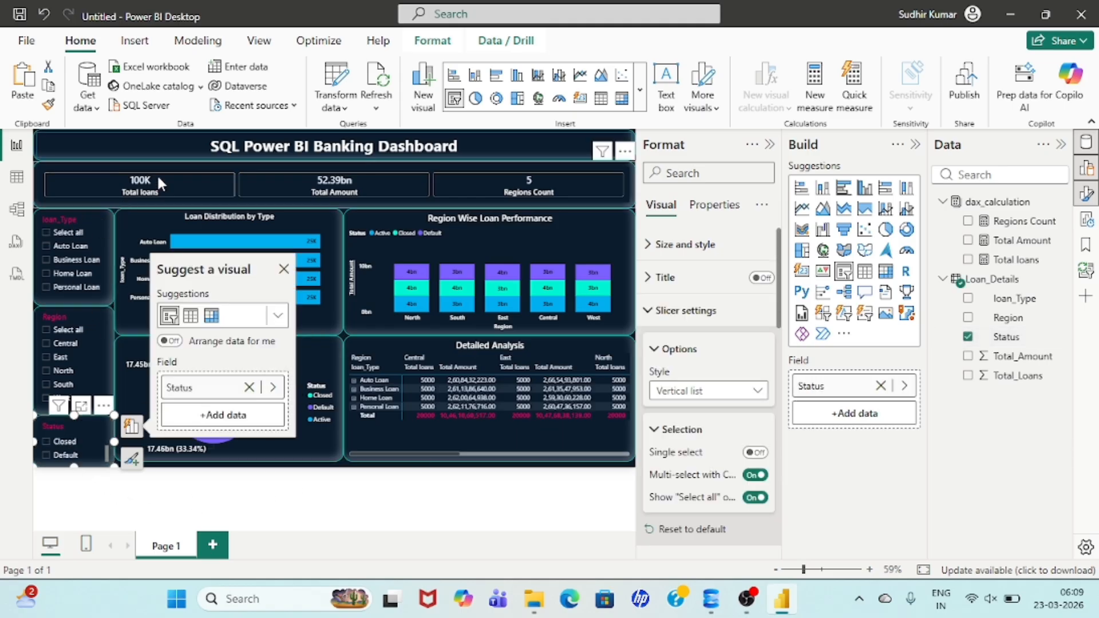
- Shorten the loan_Type slicer slightly, close up and shorten the Region slicer below it, and extend the Status slicer upward into the freed space
left_click(64, 307)
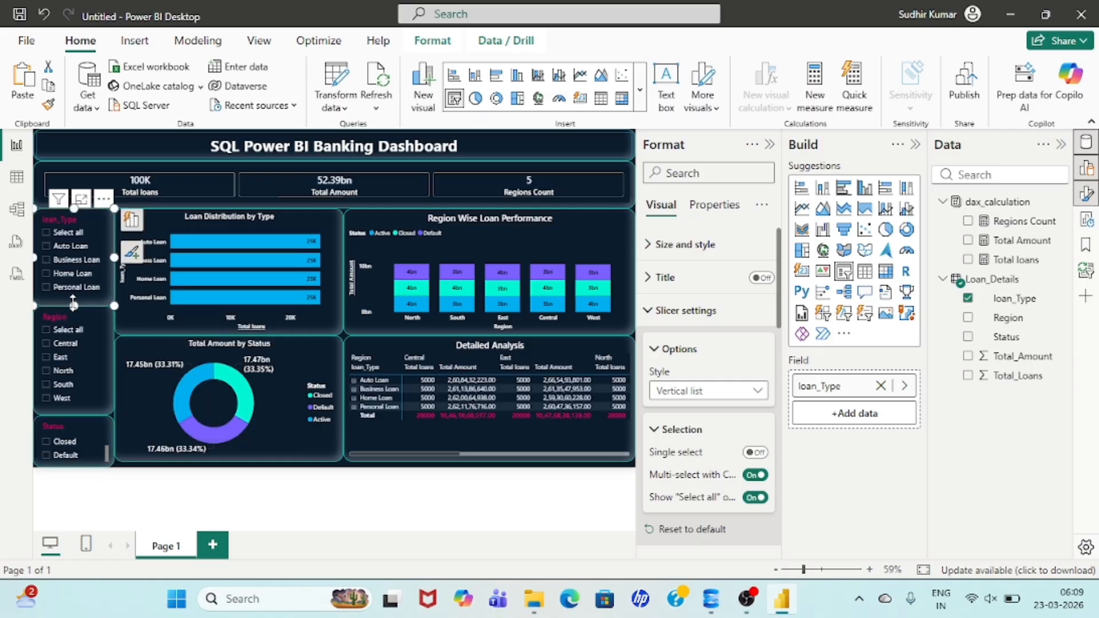
mouse_move(75, 306)
left_mouse_down()
mouse_move(73, 287)
mouse_move(70, 303)
left_mouse_up()
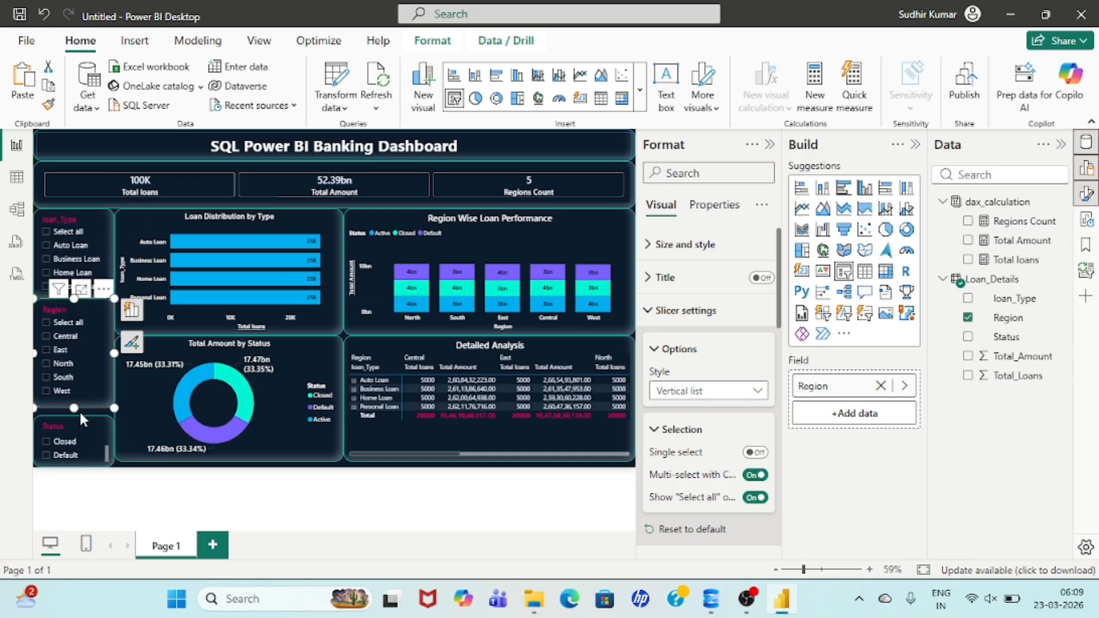
mouse_move(73, 408)
left_mouse_down()
mouse_move(75, 397)
mouse_move(73, 423)
mouse_move(72, 401)
left_mouse_up()
left_click(67, 429)
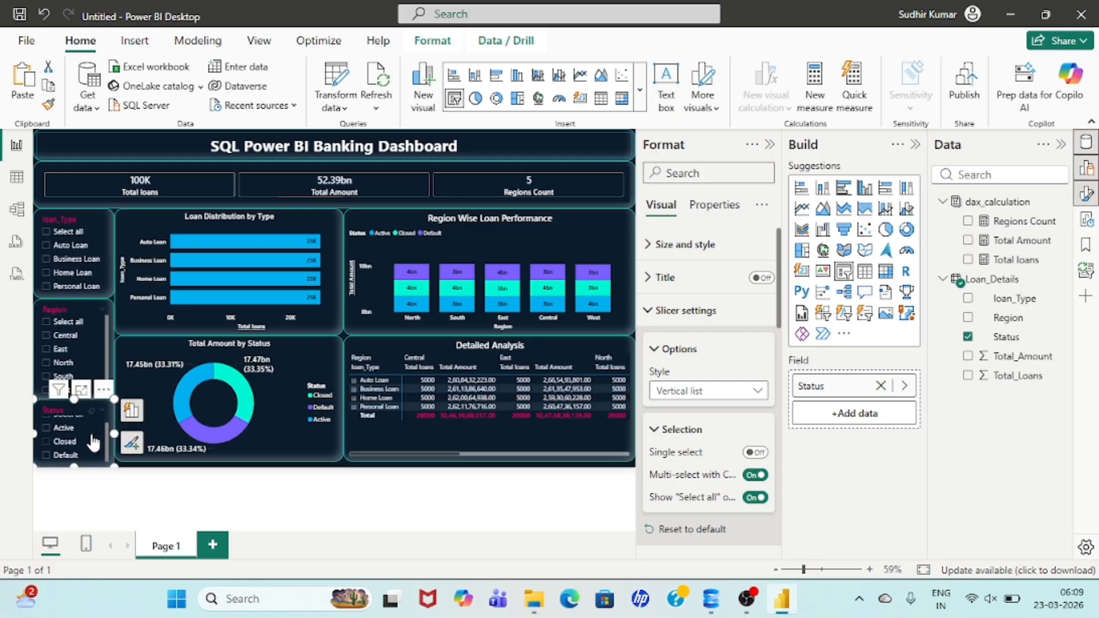
- Check the items in the Status slicer, deselect it, and collapse the Format pane to enlarge the report canvas
scroll(93, 442, "up", 1)
scroll(93, 442, "down", 1)
scroll(94, 442, "up", 1)
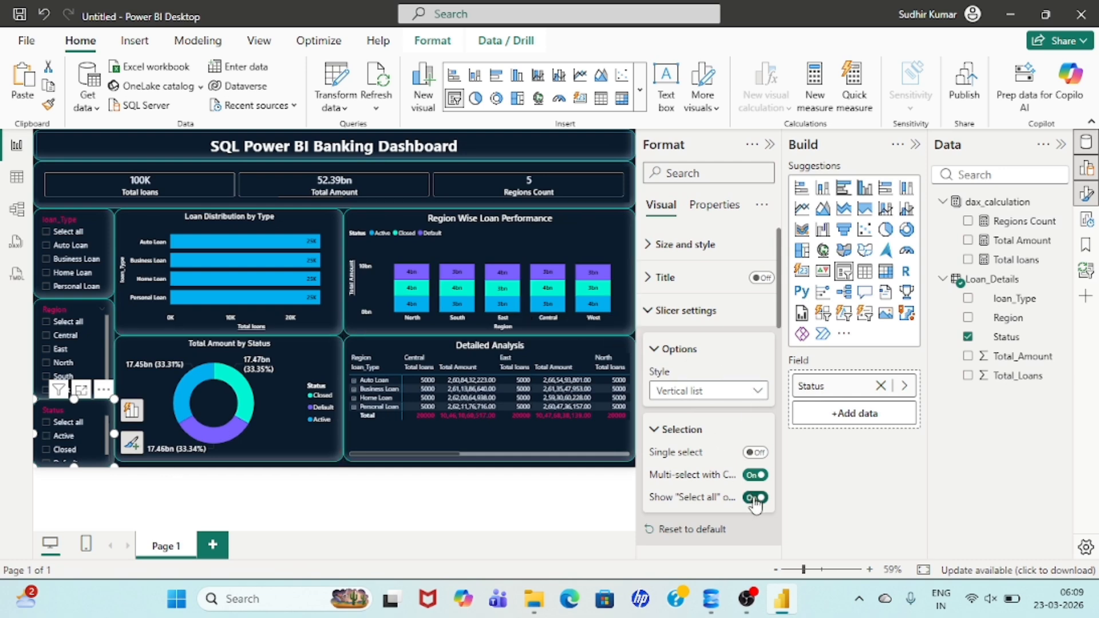
left_click(366, 508)
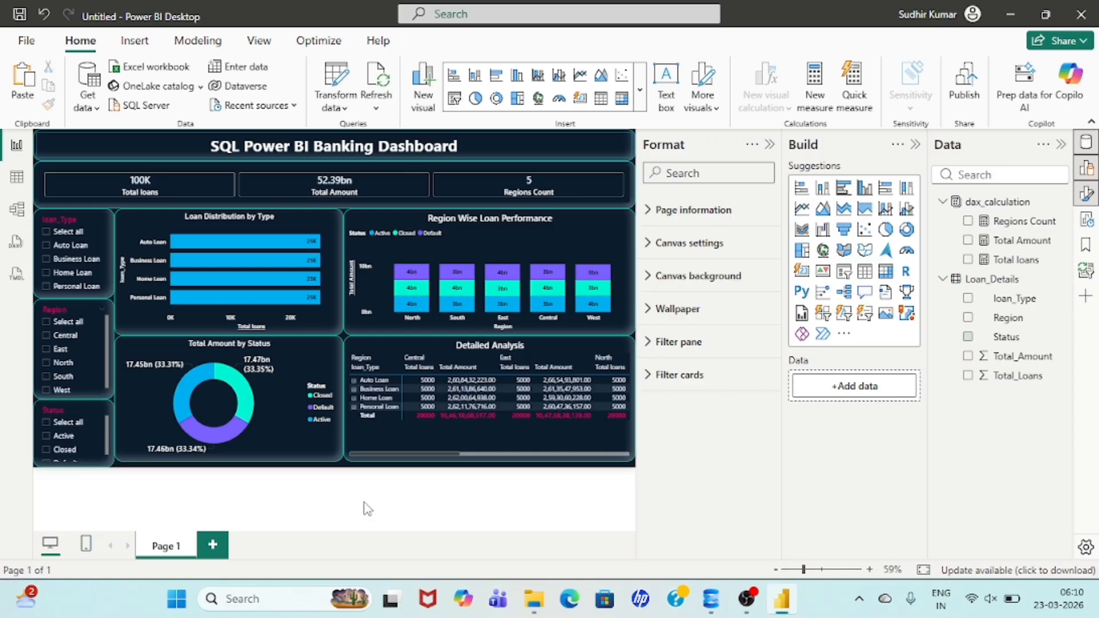
left_click(770, 144)
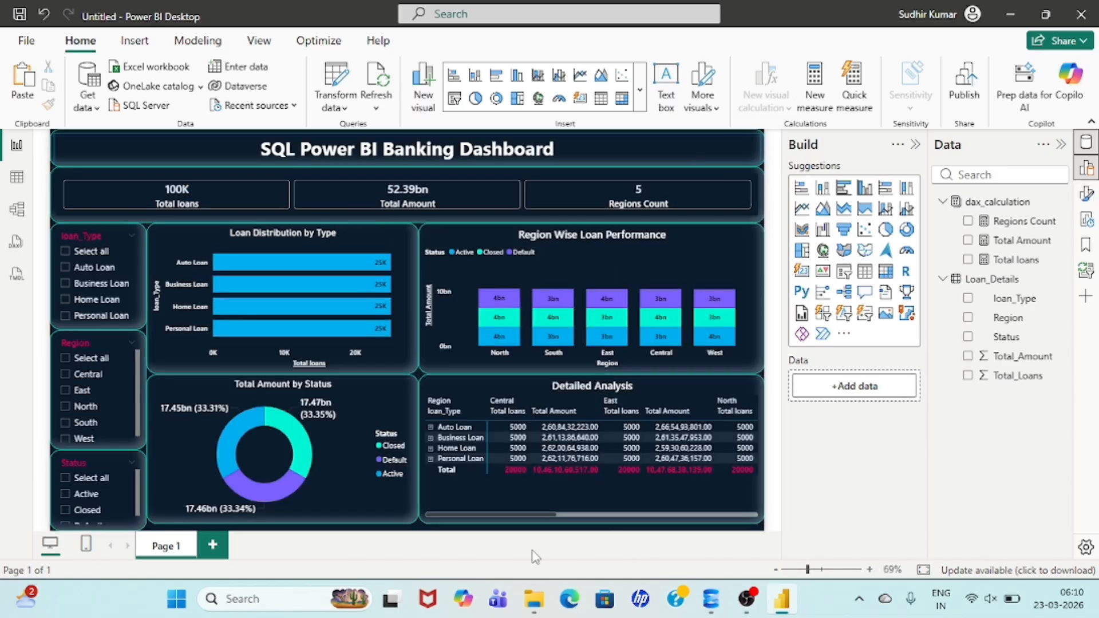
- Extend the Total Amount by Status donut and the Detailed Analysis matrix down to the page's lower edge, keeping their upper edges against the charts above
left_click(282, 515)
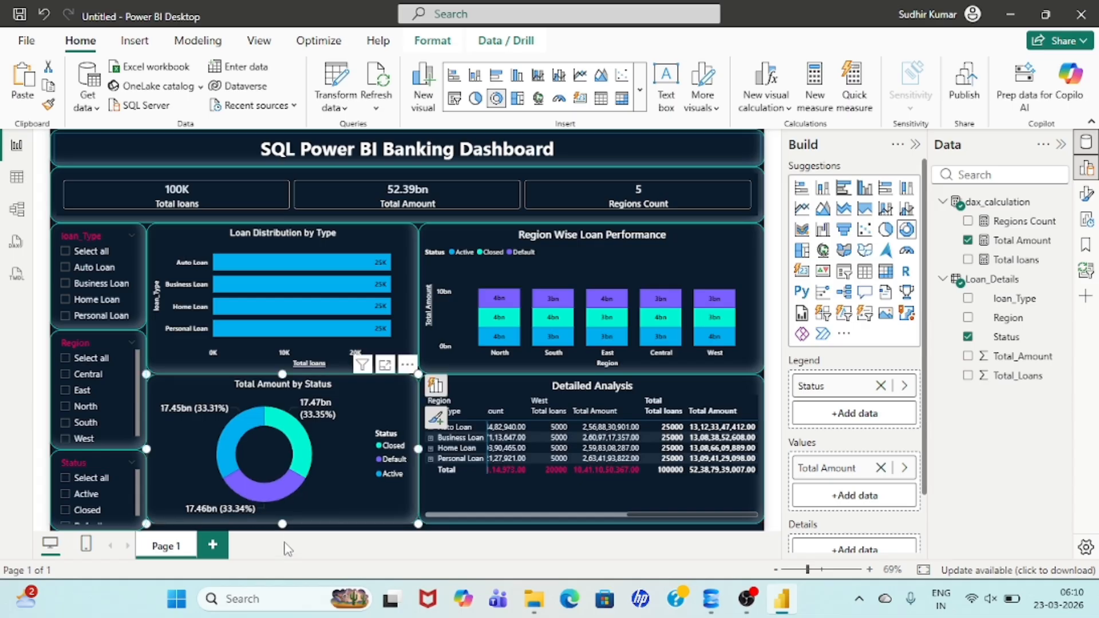
left_click_drag(274, 386, 276, 403)
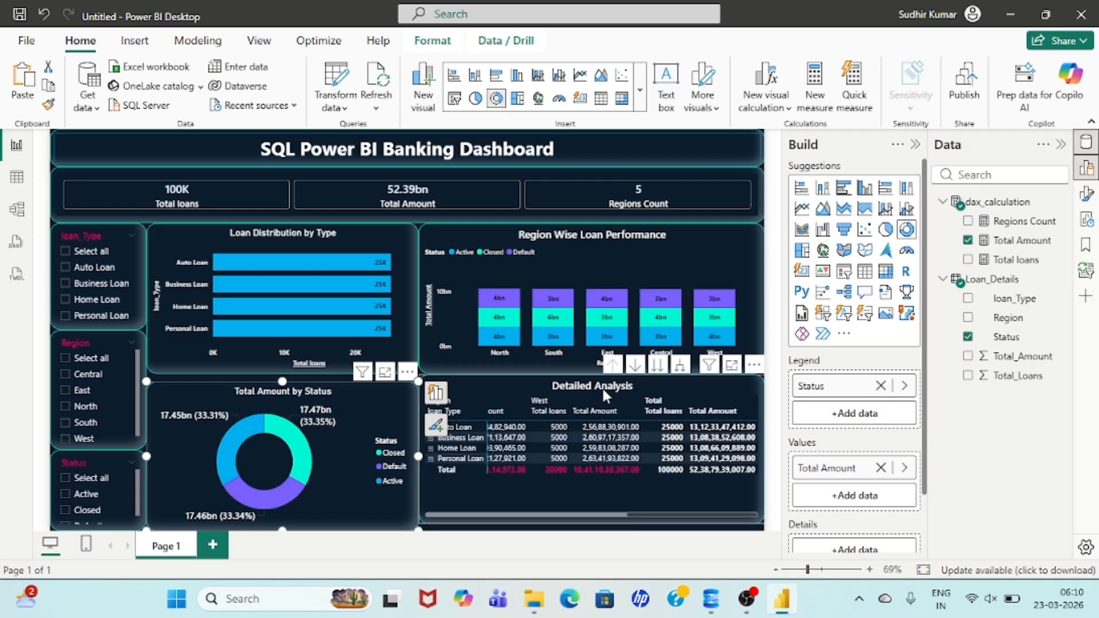
left_click_drag(602, 387, 602, 393)
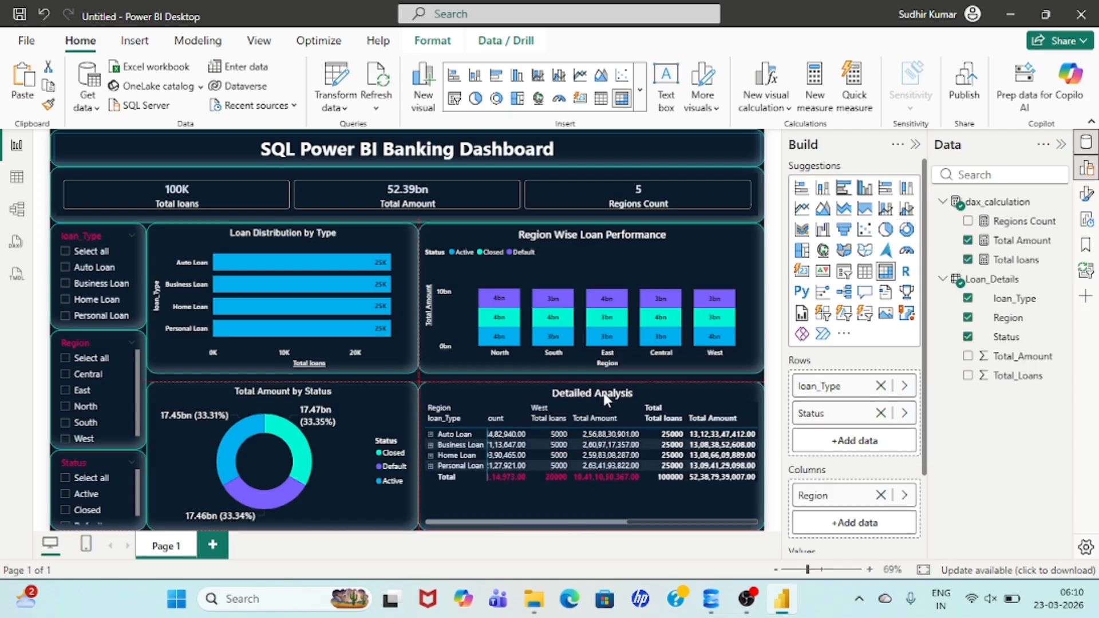
left_click(286, 392)
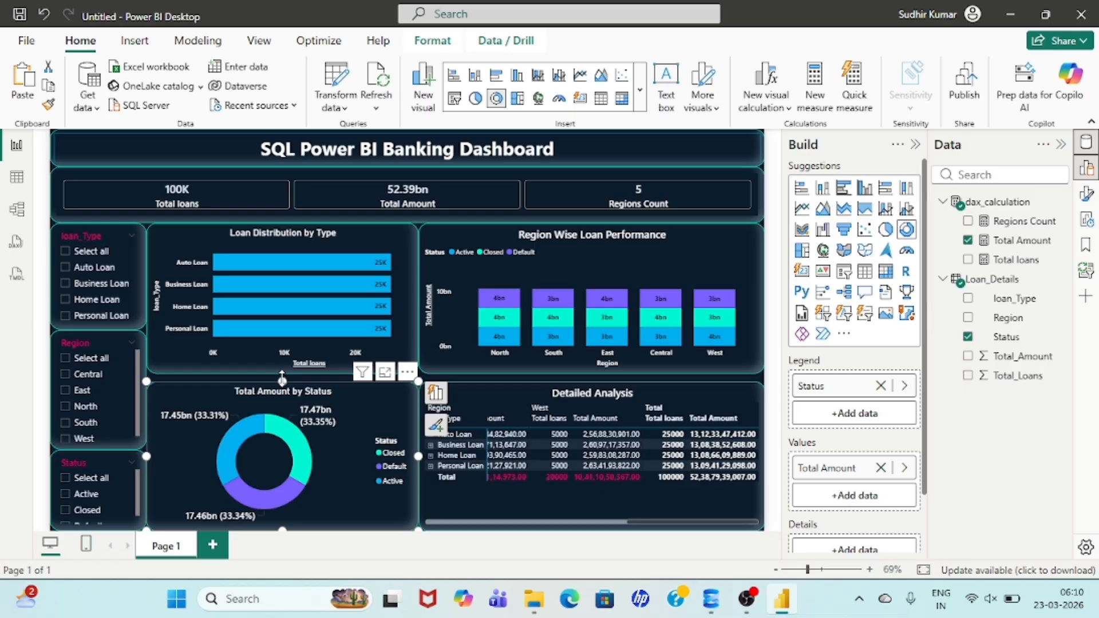
left_click_drag(283, 381, 283, 374)
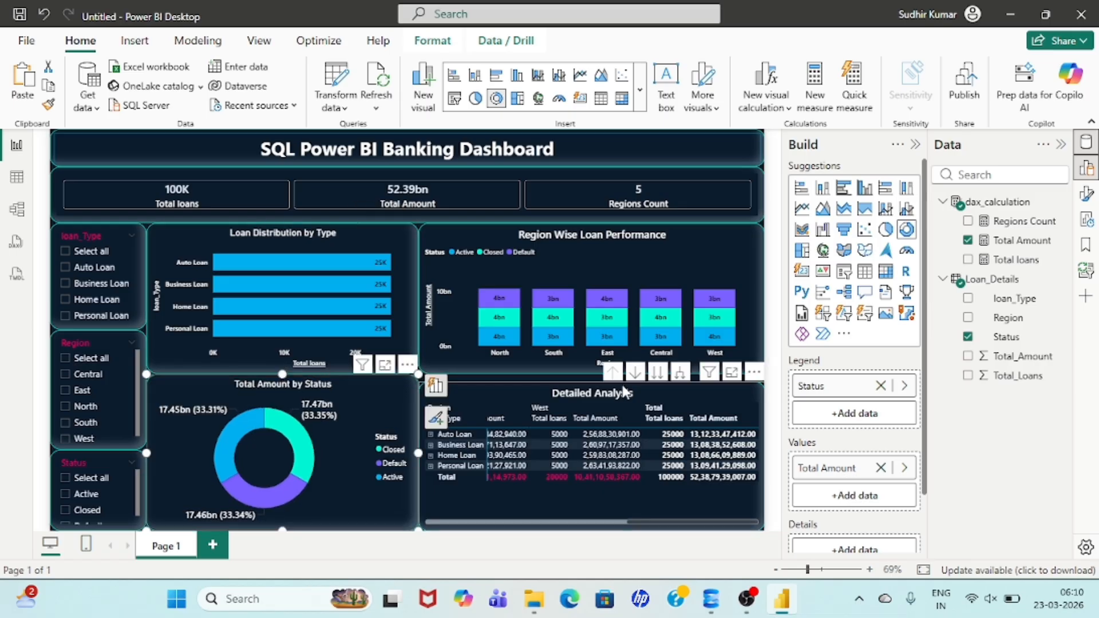
left_click(580, 399)
left_click_drag(592, 382, 594, 375)
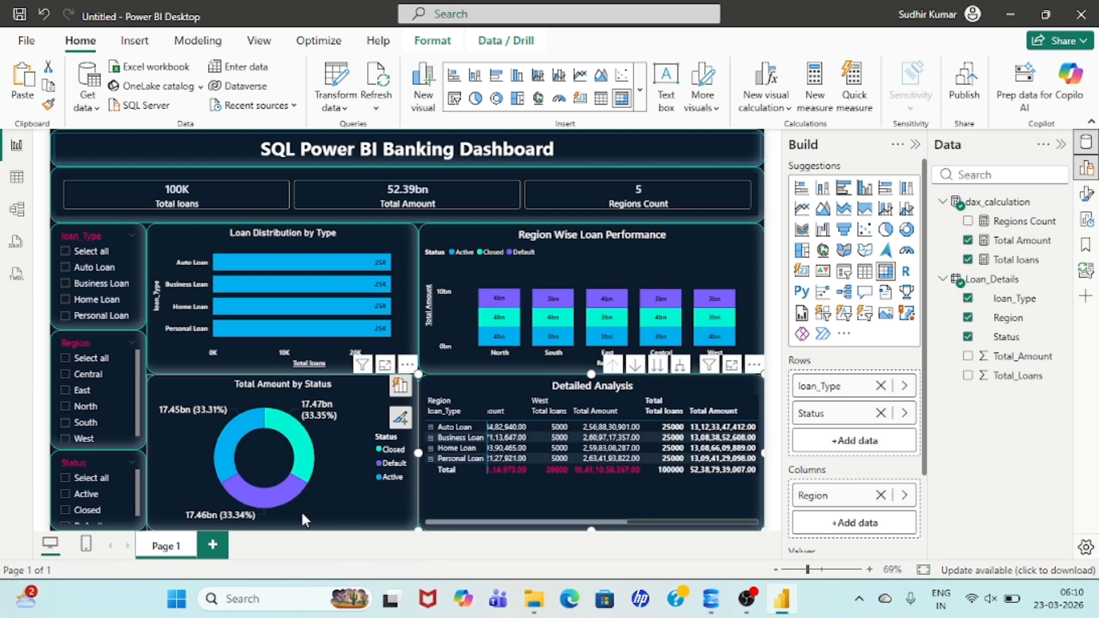
- Test the loan_Type slicer by filtering for Auto, Business, Home and Personal Loan in turn, ending with all loan types selected
left_click(92, 267)
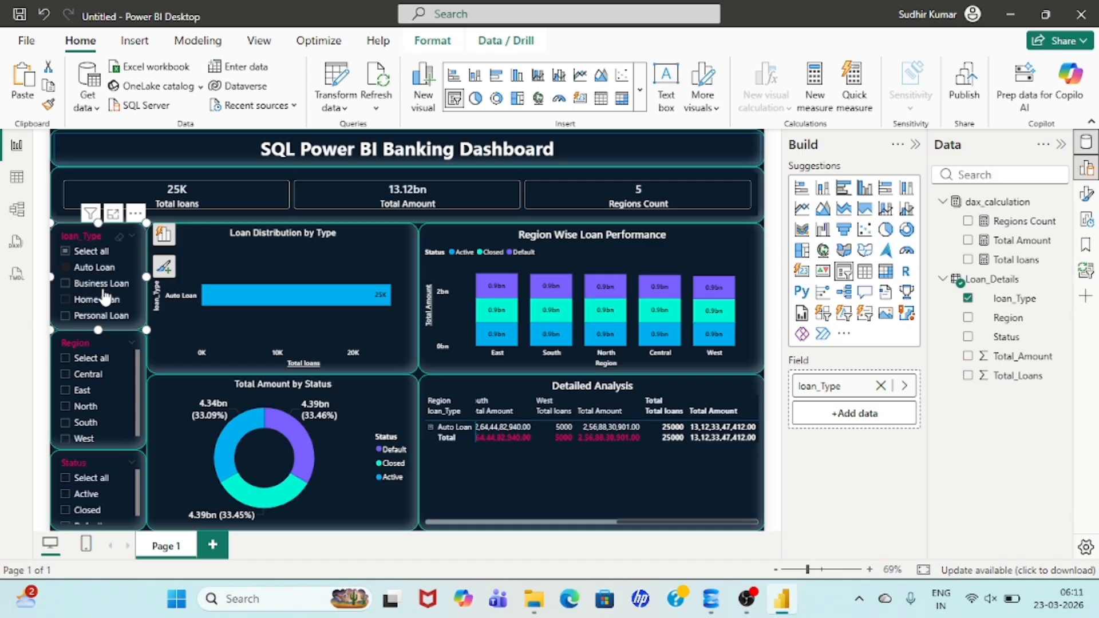
left_click(92, 283)
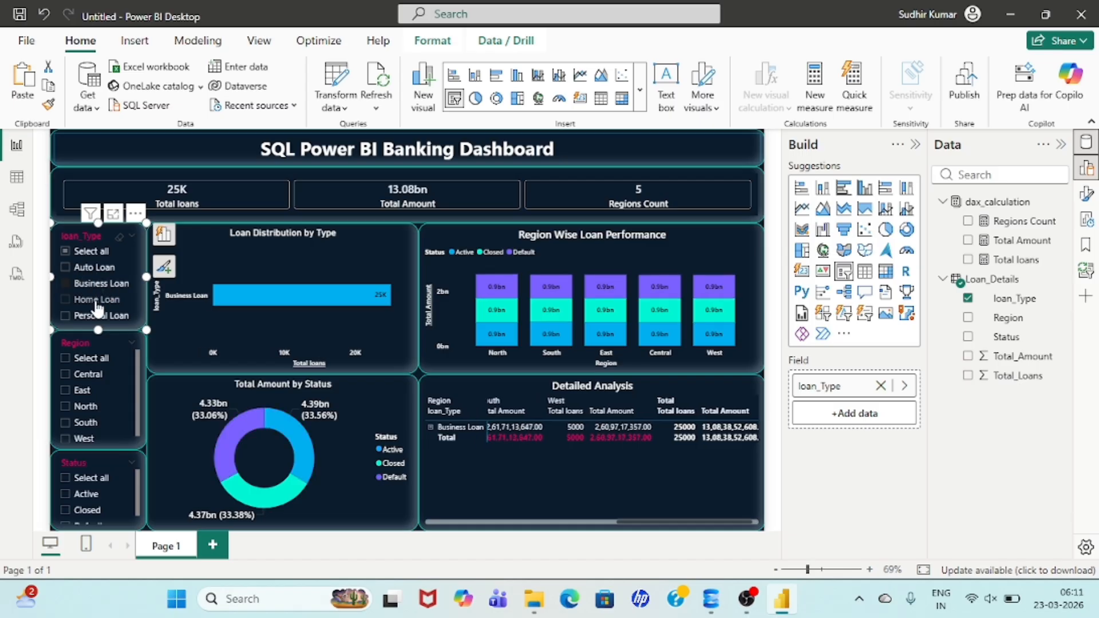
left_click(97, 301)
left_click(97, 315)
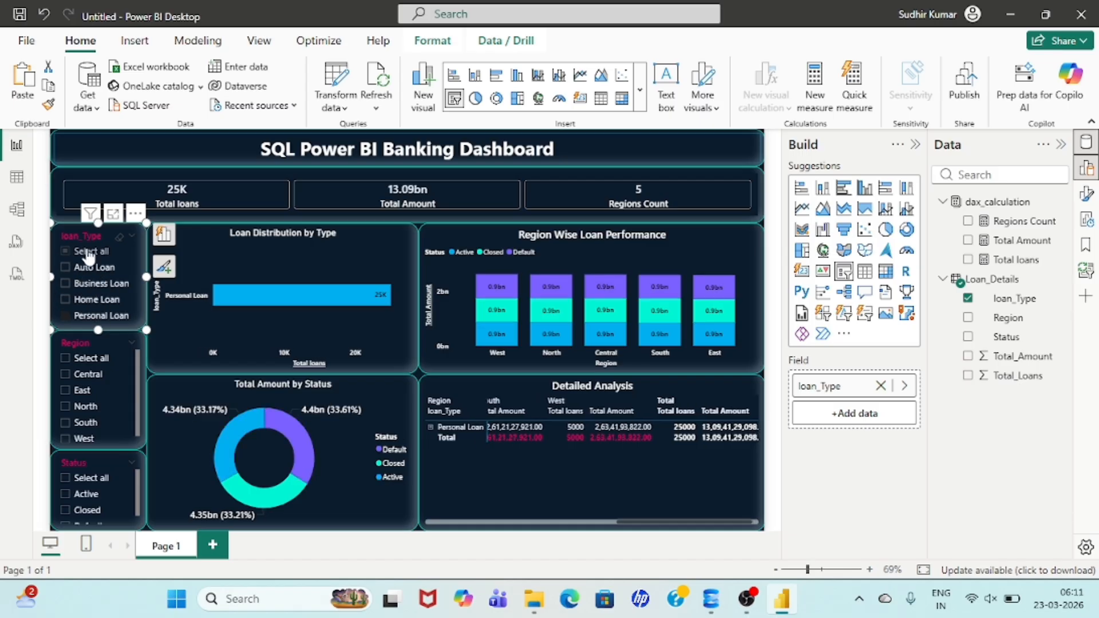
left_click(89, 253)
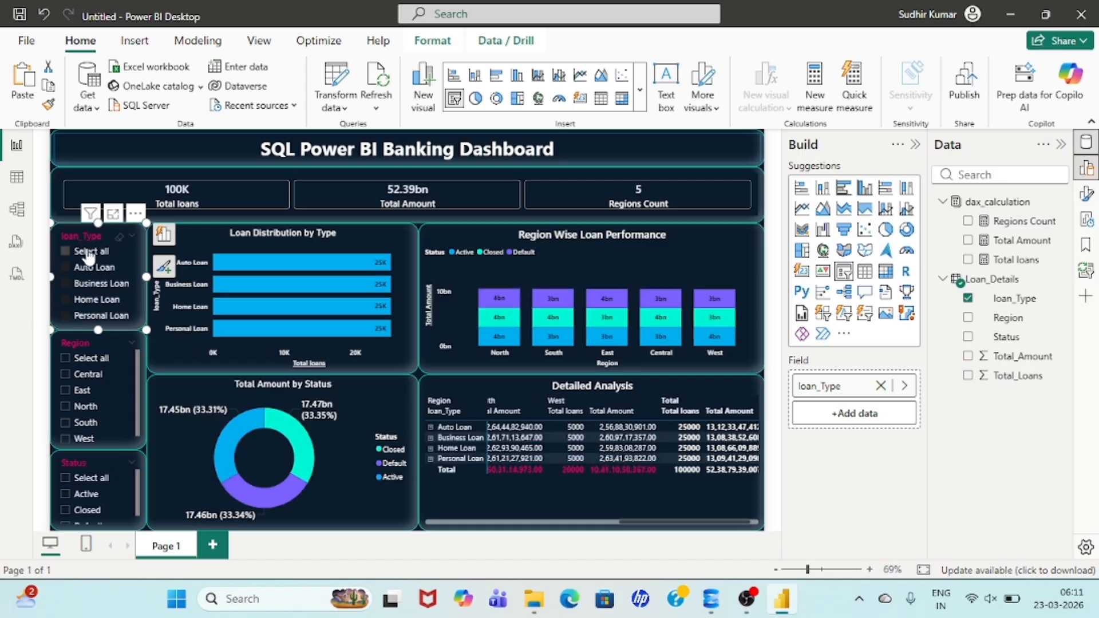
- Test the Region slicer with Central, East, North and South singly and with South, East and Central combined, ending with all regions selected
left_click(90, 376)
left_click(83, 392)
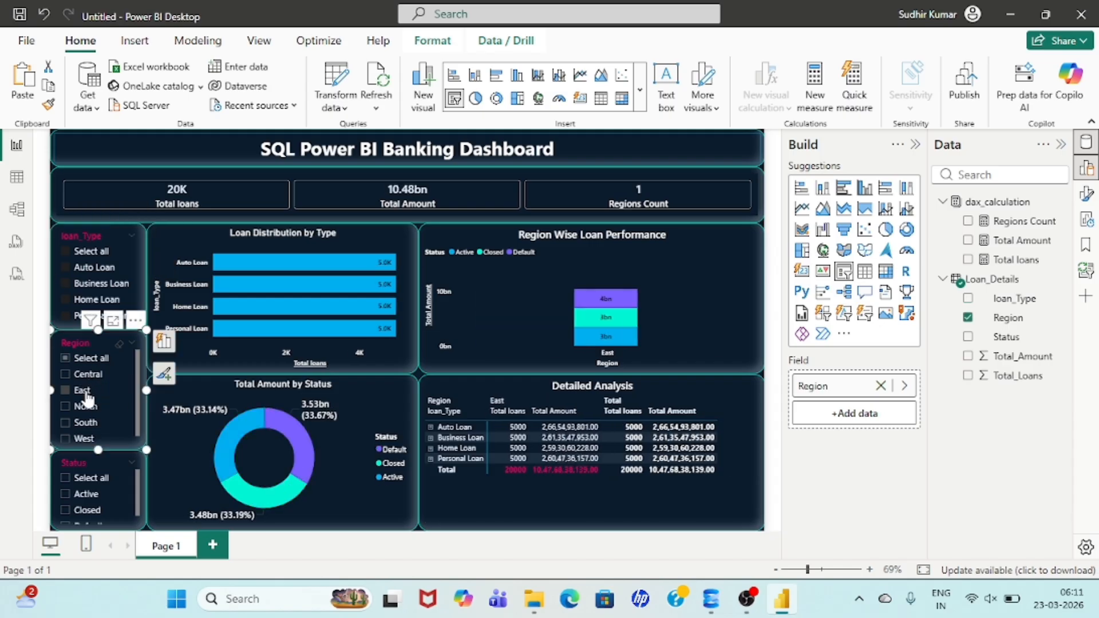
left_click(85, 407)
left_click(86, 423)
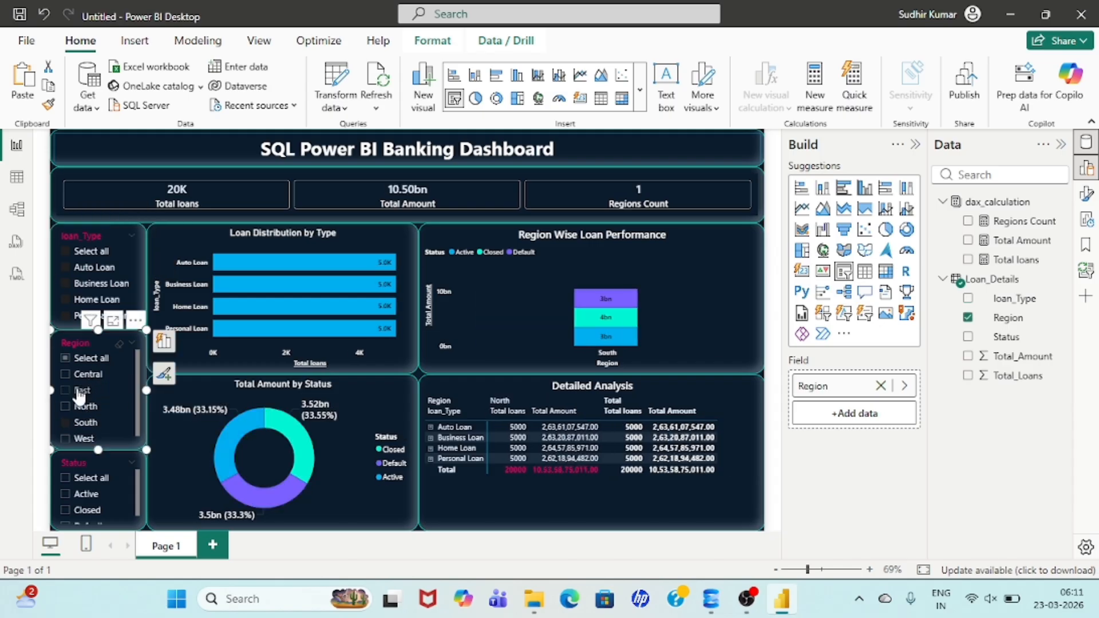
left_click(83, 390, "ctrl")
left_click(86, 375, "ctrl")
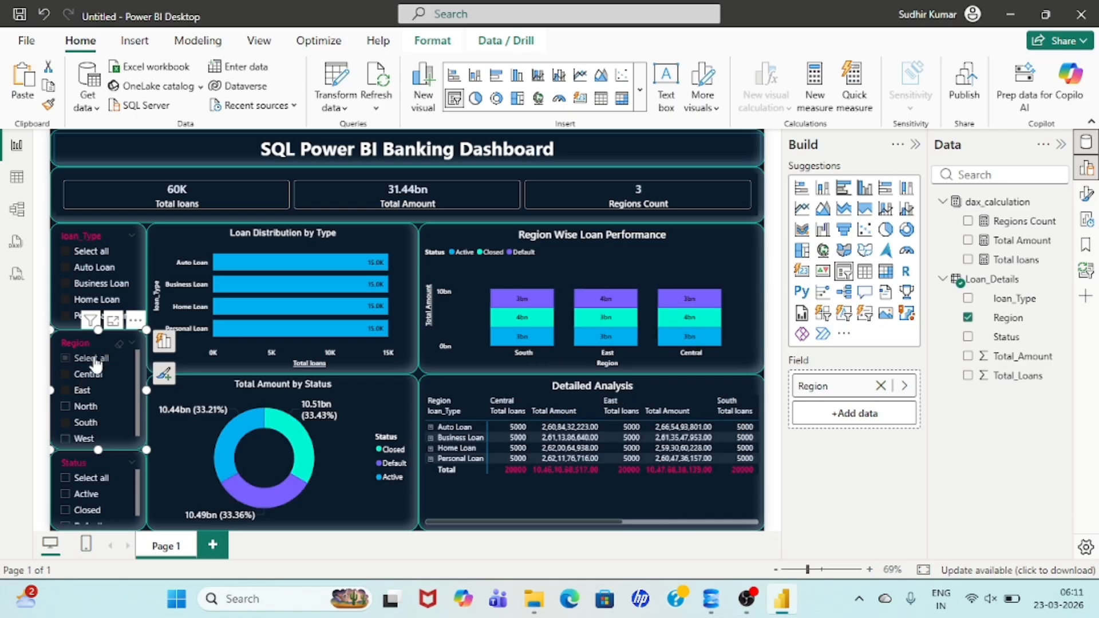
left_click(93, 360)
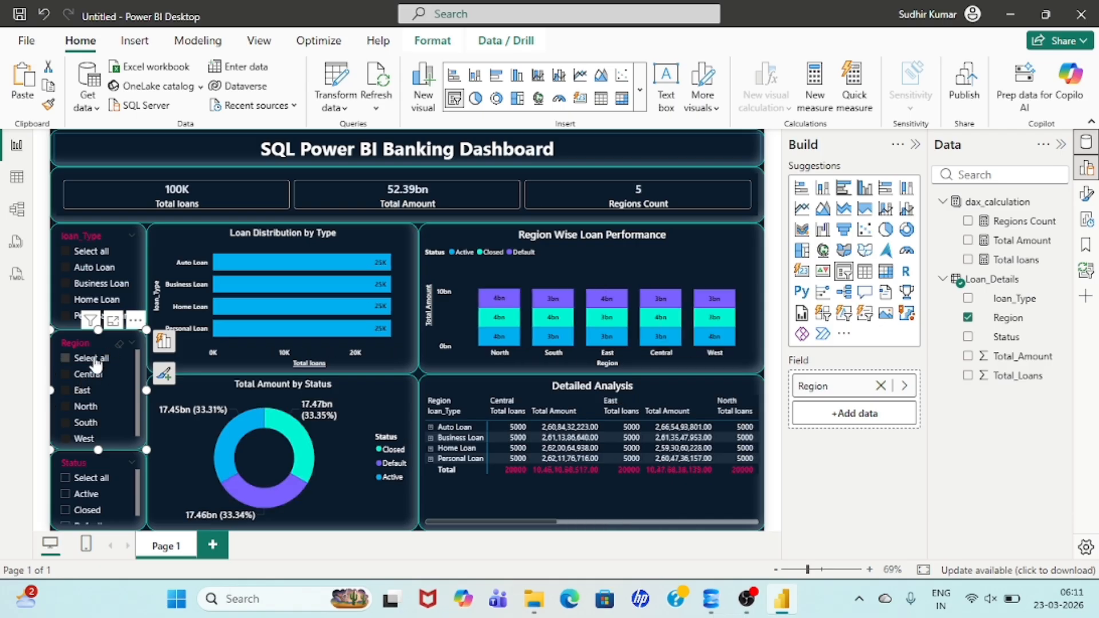
- Test the Status slicer by filtering for Active, Closed and Default in turn, ending with all statuses selected
left_click(86, 495)
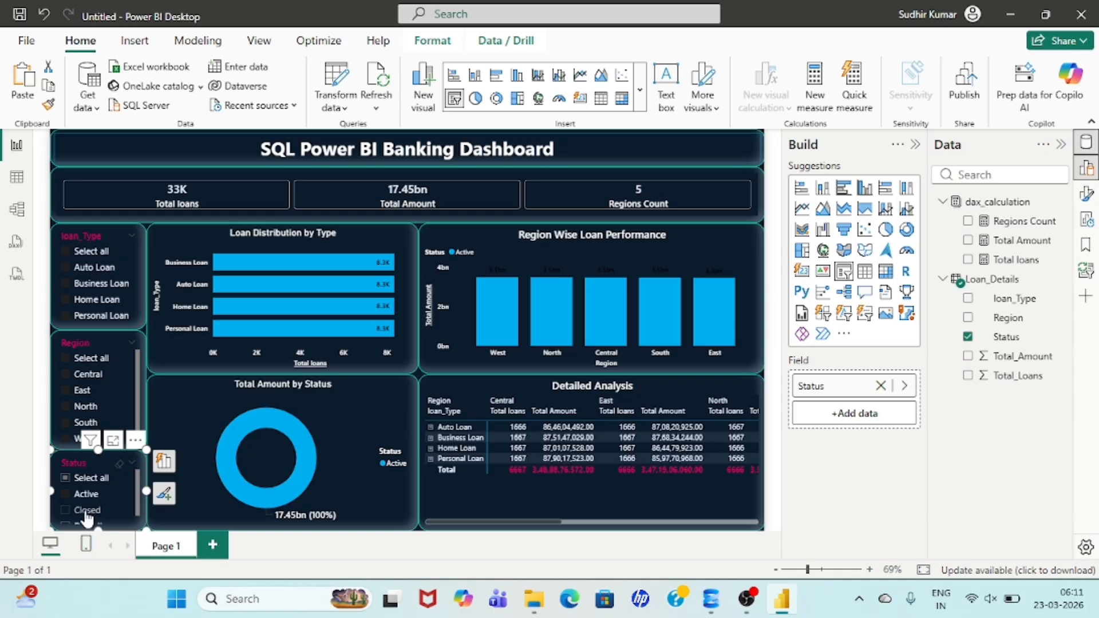
left_click(87, 512)
scroll(97, 510, "down", 1)
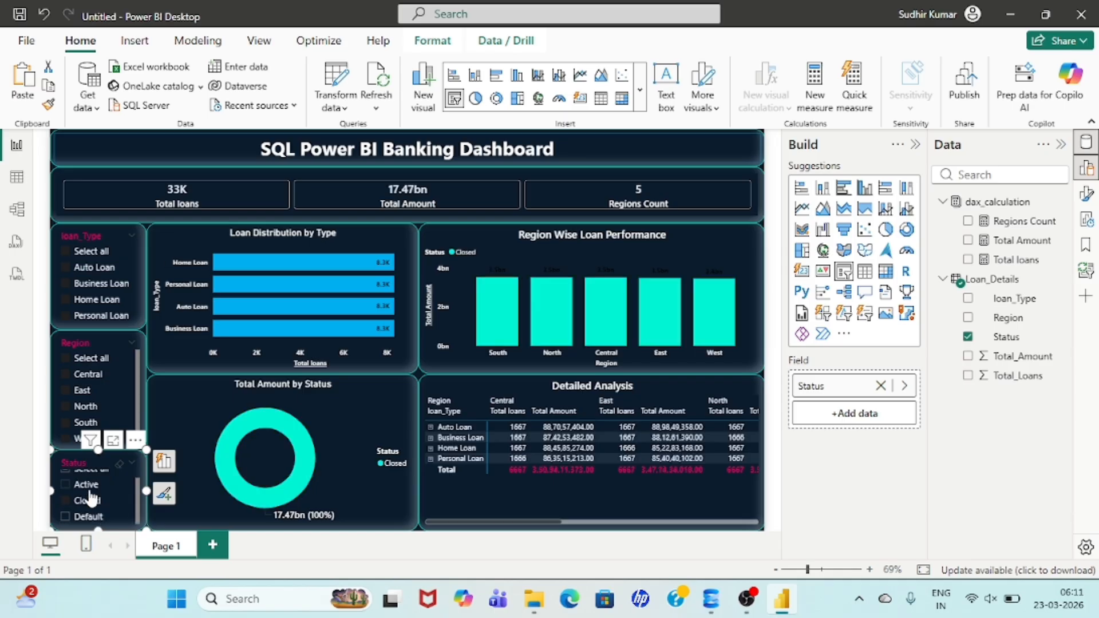
left_click(91, 516)
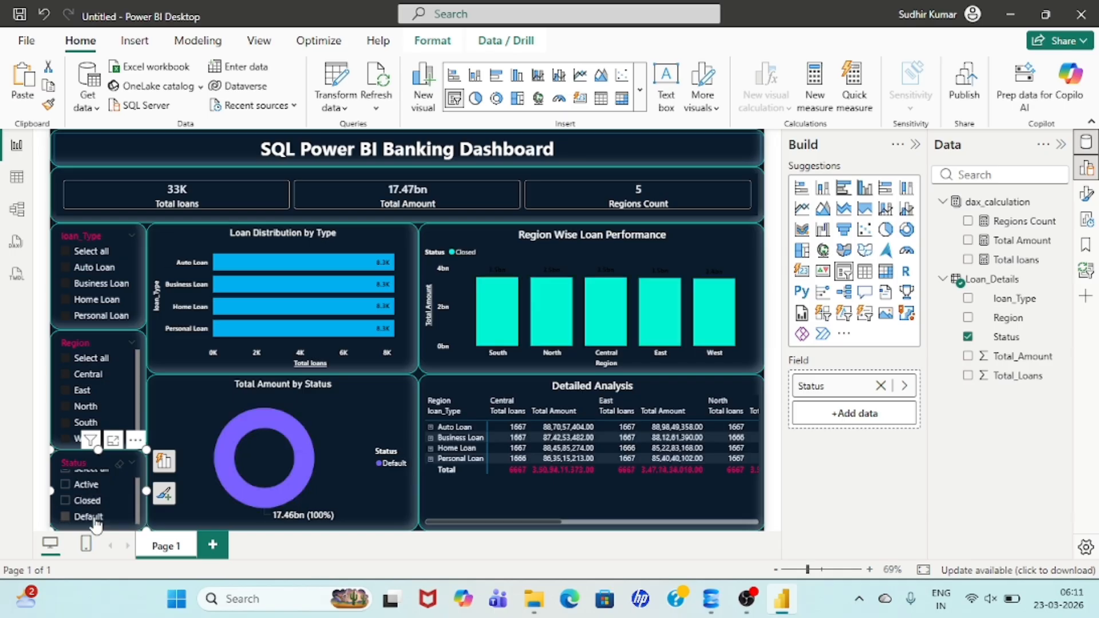
scroll(89, 492, "up", 2)
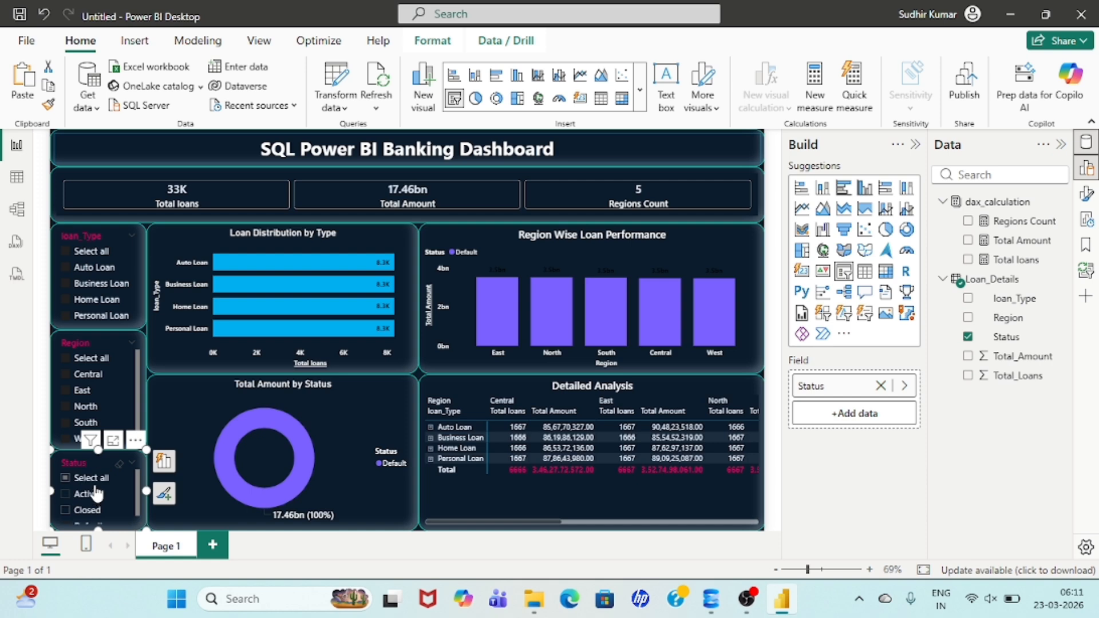
left_click(87, 478)
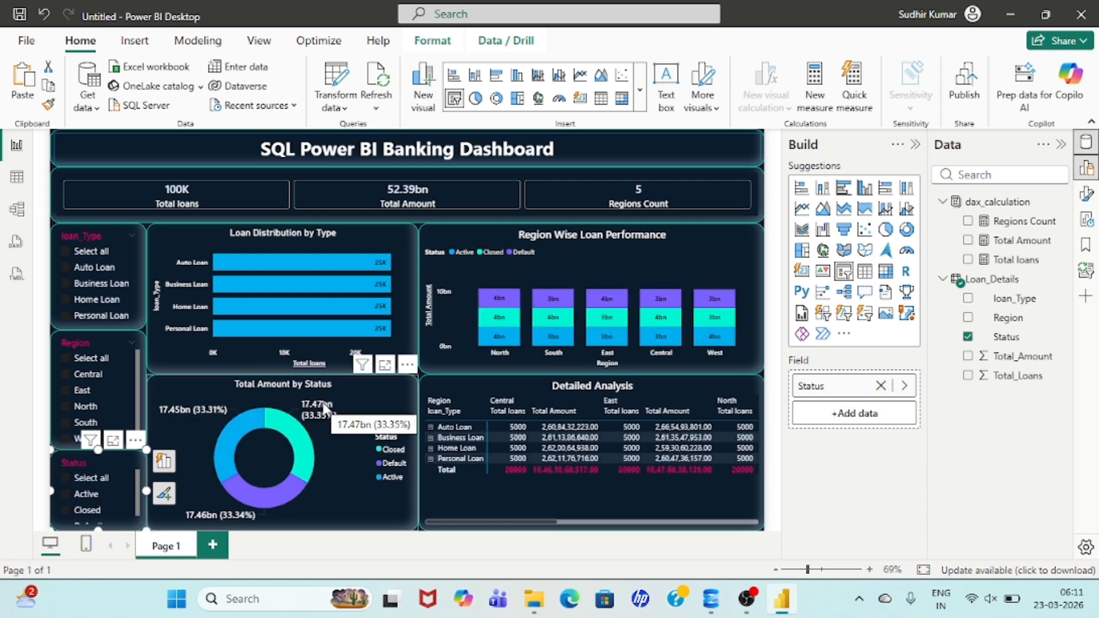